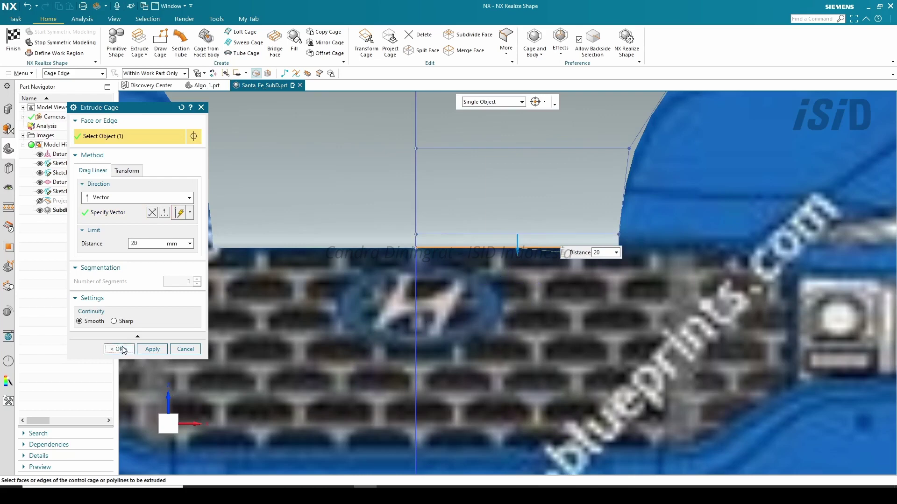
Extrude the hood's front cage edge 20 mm downward and set the weight of its fold edge to 100%.
{"action": "left_click", "coordinate": [122, 350]}
{"action": "left_click", "coordinate": [506, 46]}
{"action": "left_click", "coordinate": [518, 112]}
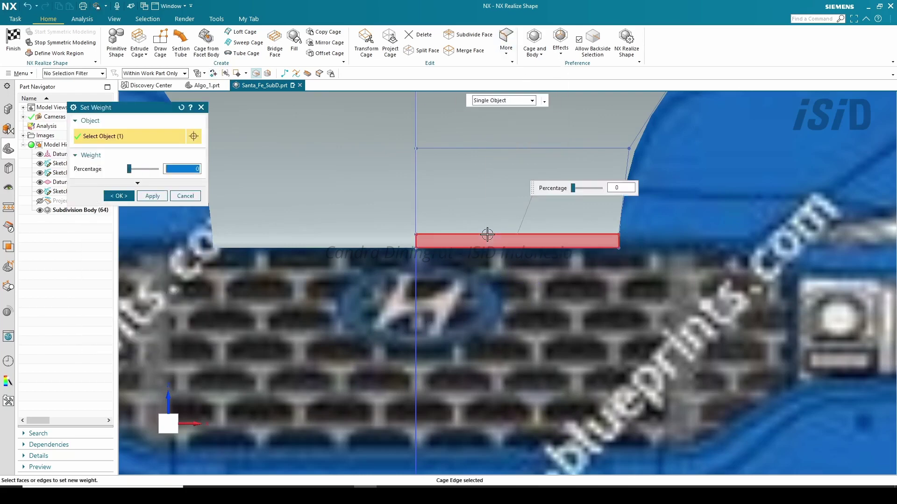
{"action": "type", "text": "100"}
{"action": "left_click", "coordinate": [118, 196]}
Extrude the short end edge of the hood's front lip 200 mm outward along X.
{"action": "scroll", "coordinate": [462, 315], "scroll_direction": "down", "scroll_amount": 3}
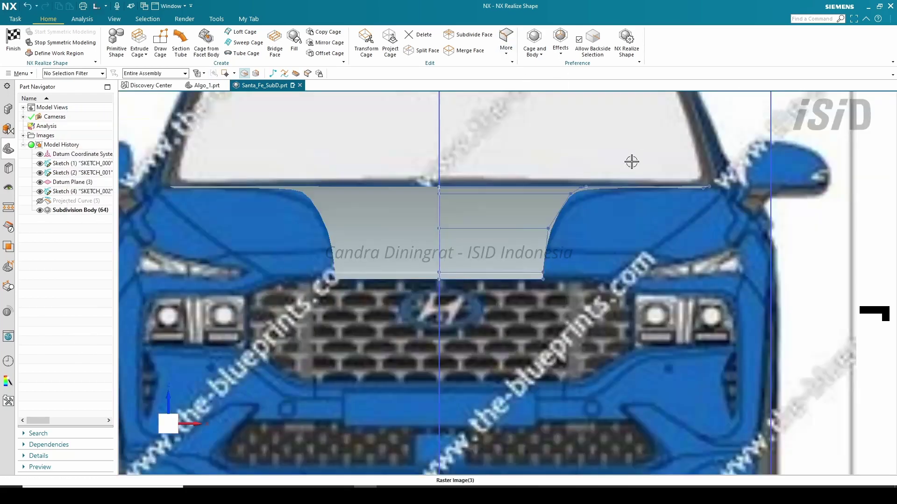
{"action": "scroll", "coordinate": [636, 234], "scroll_direction": "up", "scroll_amount": 3}
{"action": "left_click", "coordinate": [139, 44]}
{"action": "left_click", "coordinate": [455, 296]}
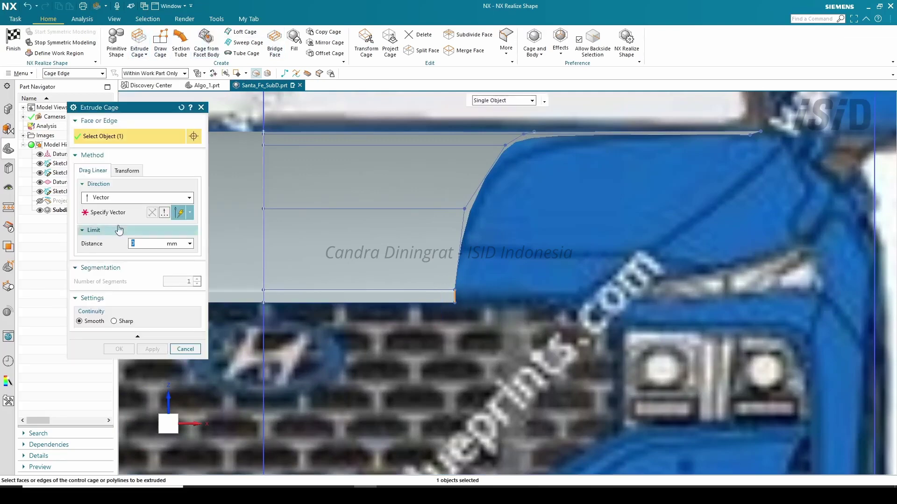
{"action": "left_click", "coordinate": [123, 214]}
{"action": "left_click", "coordinate": [530, 283]}
{"action": "left_click_drag", "start_coordinate": [460, 297], "coordinate": [589, 314]}
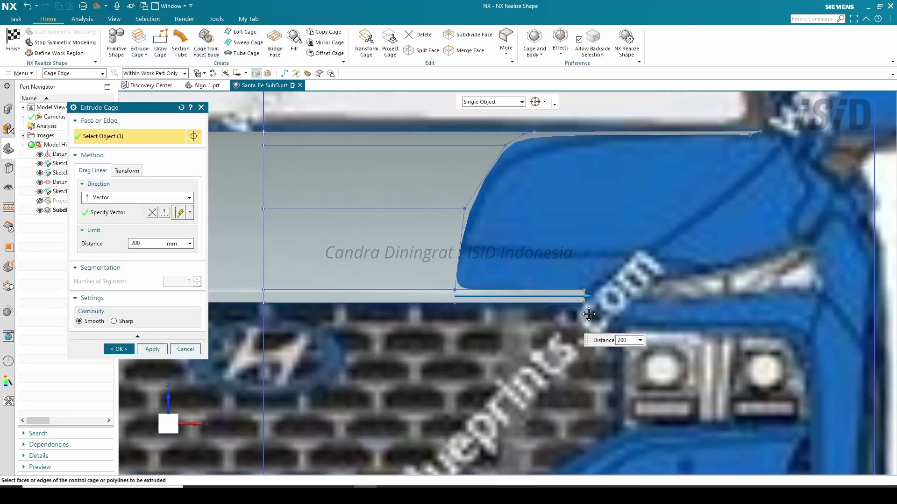
{"action": "left_click", "coordinate": [119, 349]}
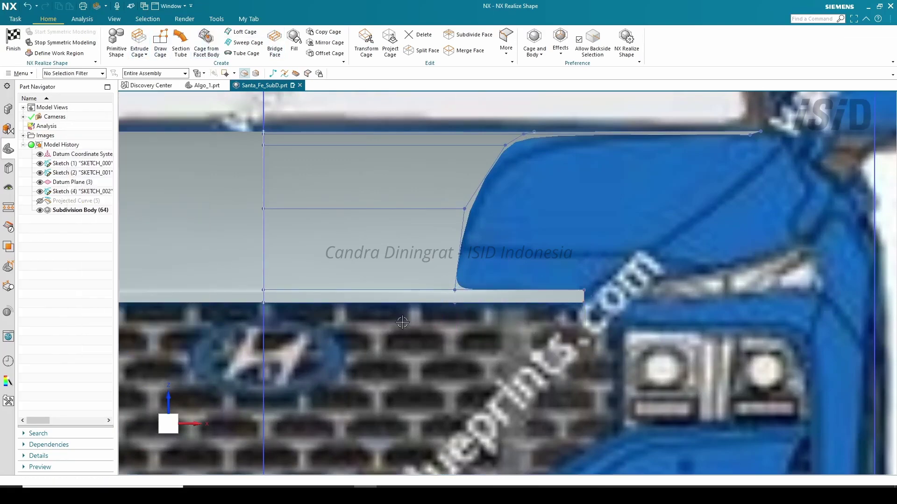
Split the extruded lip face once, near its inner end, using its long upper edge as the reference.
{"action": "left_click", "coordinate": [423, 50]}
{"action": "left_click", "coordinate": [472, 295]}
{"action": "left_click", "coordinate": [488, 293]}
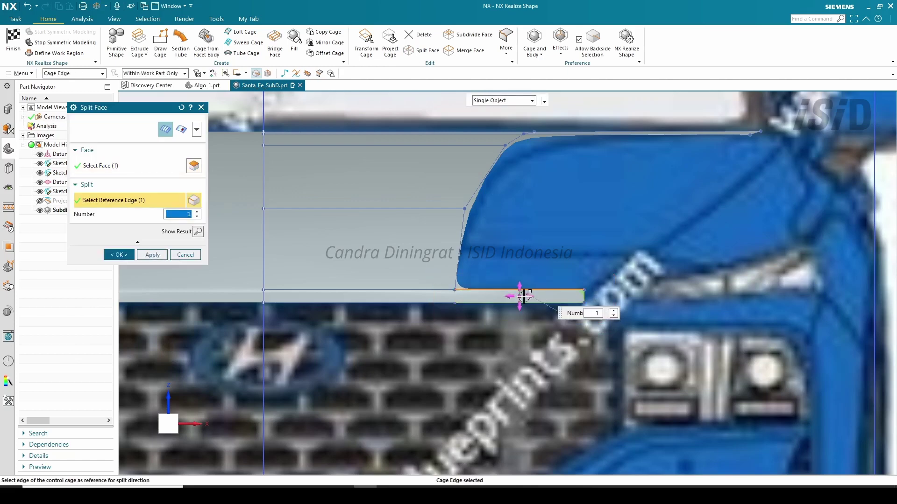
{"action": "key", "text": "Tab"}
{"action": "left_click", "coordinate": [120, 256]}
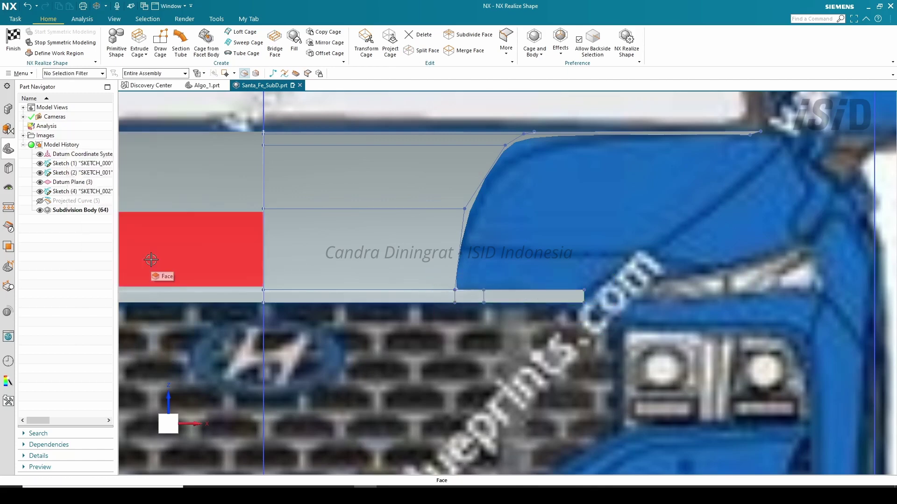
Draw a two-point cage polyline from the split's upper vertex to beside the hood's front corner vertex, adjusting the end point in side view.
{"action": "left_click", "coordinate": [273, 74]}
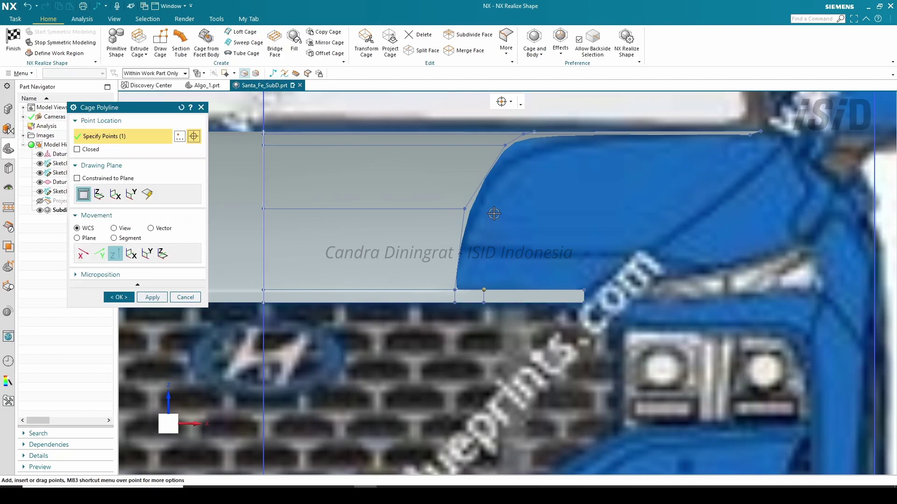
{"action": "key", "text": "ctrl+alt+r"}
{"action": "scroll", "coordinate": [505, 272], "scroll_direction": "up", "scroll_amount": 5}
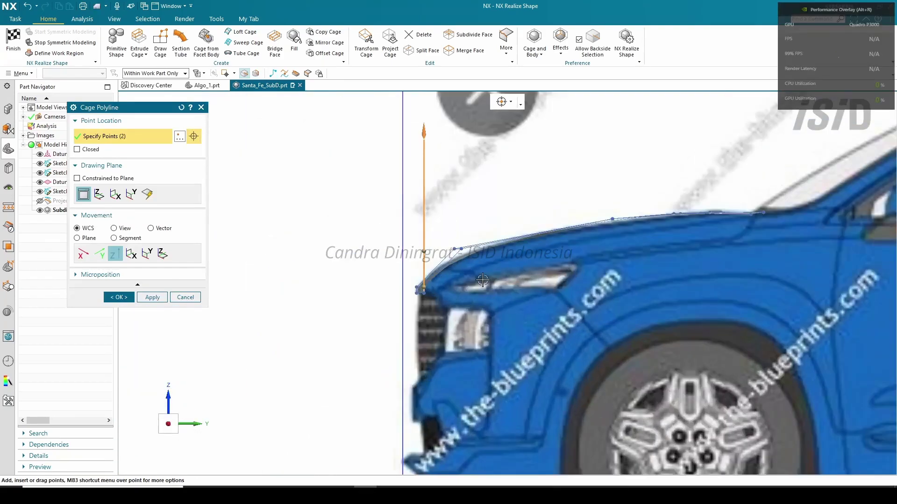
{"action": "left_click", "coordinate": [102, 257]}
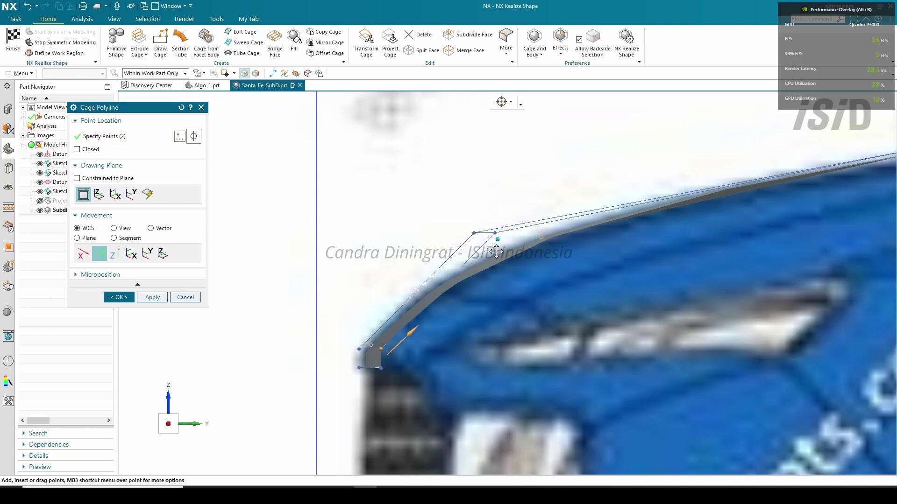
{"action": "left_click", "coordinate": [115, 253]}
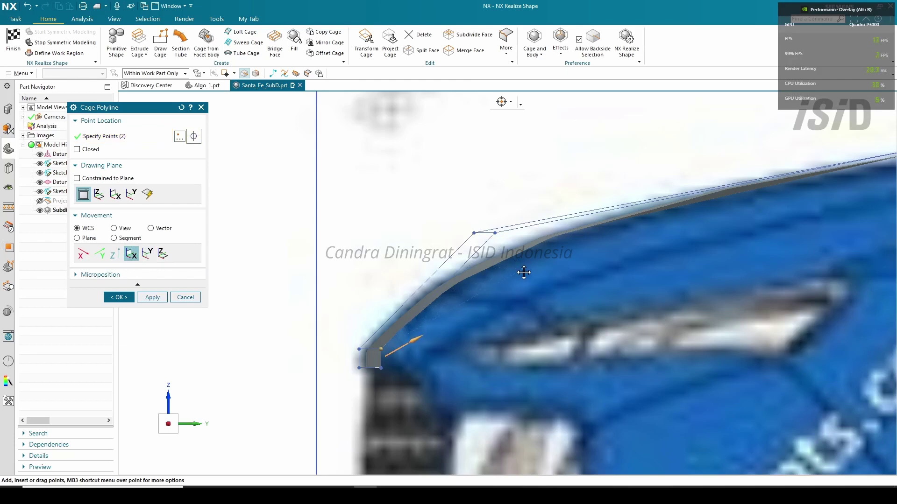
{"action": "left_click", "coordinate": [118, 297]}
Sweep a cage face from the short lip edge beside the hood corner, guided by the hood's side edge and the polyline.
{"action": "scroll", "coordinate": [451, 296], "scroll_direction": "down", "scroll_amount": 2}
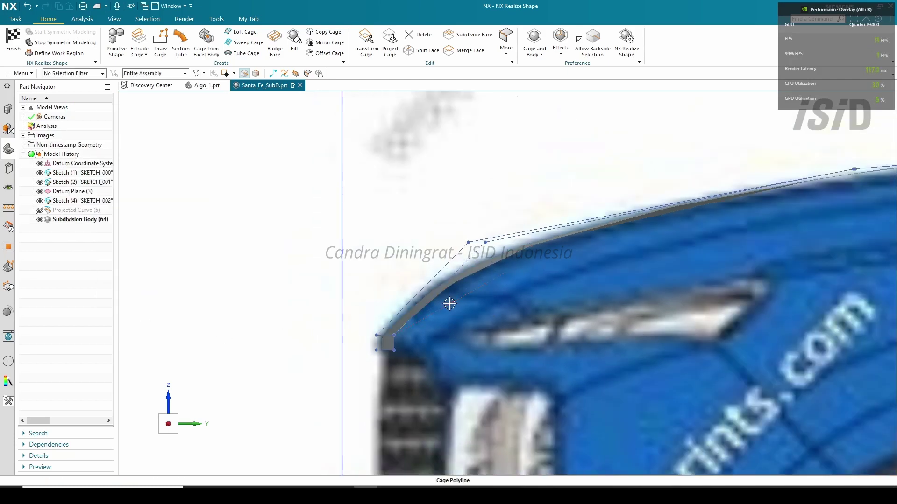
{"action": "middle_click_drag", "start_coordinate": [449, 304], "coordinate": [383, 266]}
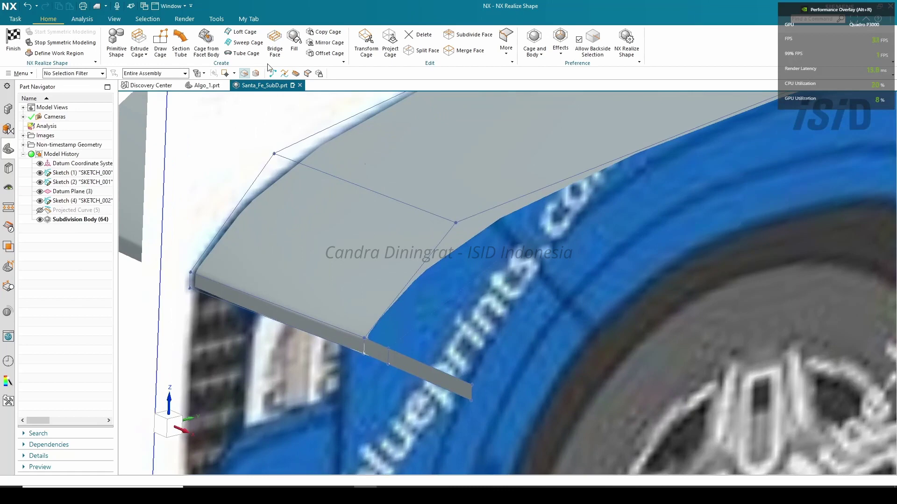
{"action": "left_click", "coordinate": [244, 43]}
{"action": "left_click", "coordinate": [376, 345]}
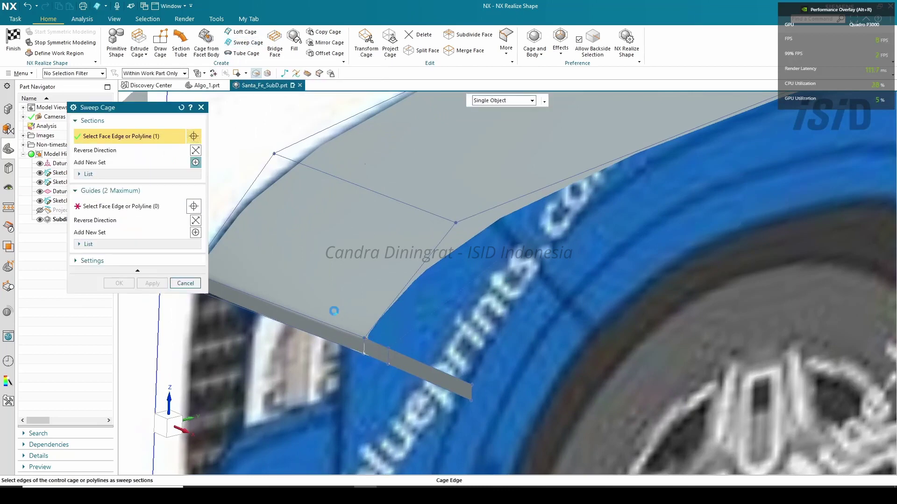
{"action": "middle_click", "coordinate": [255, 262]}
{"action": "left_click", "coordinate": [411, 280]}
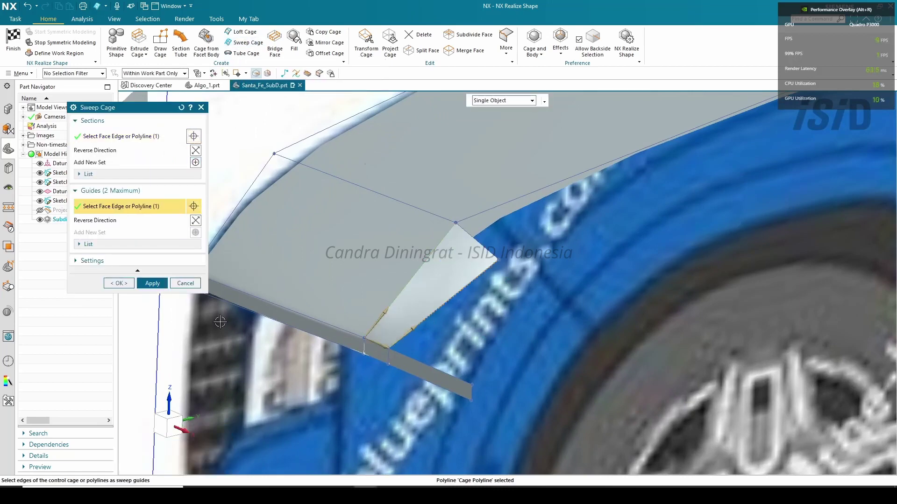
{"action": "left_click", "coordinate": [119, 283]}
Set the weight of the fold edges where the new corner face meets the hood and lip to 100%.
{"action": "middle_click_drag", "start_coordinate": [489, 332], "coordinate": [450, 256]}
{"action": "left_click", "coordinate": [505, 42]}
{"action": "left_click", "coordinate": [521, 176]}
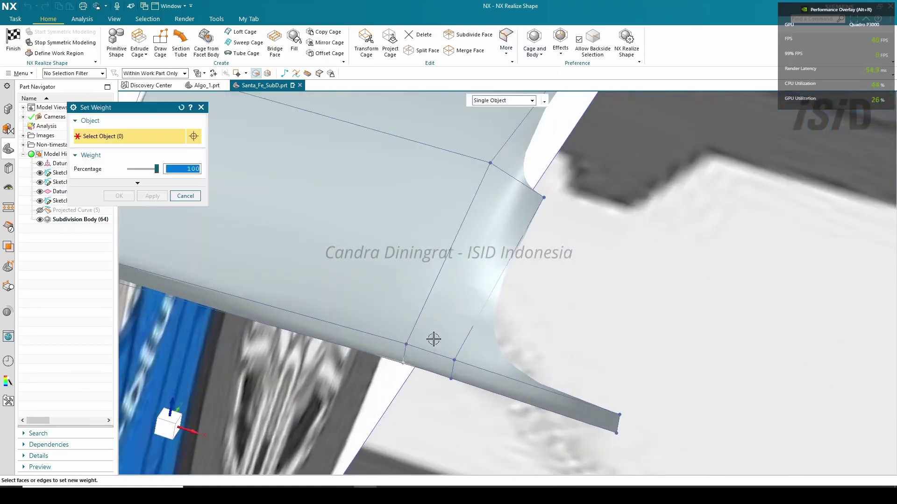
{"action": "left_click_drag", "start_coordinate": [376, 321], "coordinate": [477, 365]}
{"action": "left_click_drag", "start_coordinate": [124, 172], "coordinate": [158, 170]}
{"action": "middle_click_drag", "start_coordinate": [445, 252], "coordinate": [429, 314]}
{"action": "middle_click", "coordinate": [429, 315]}
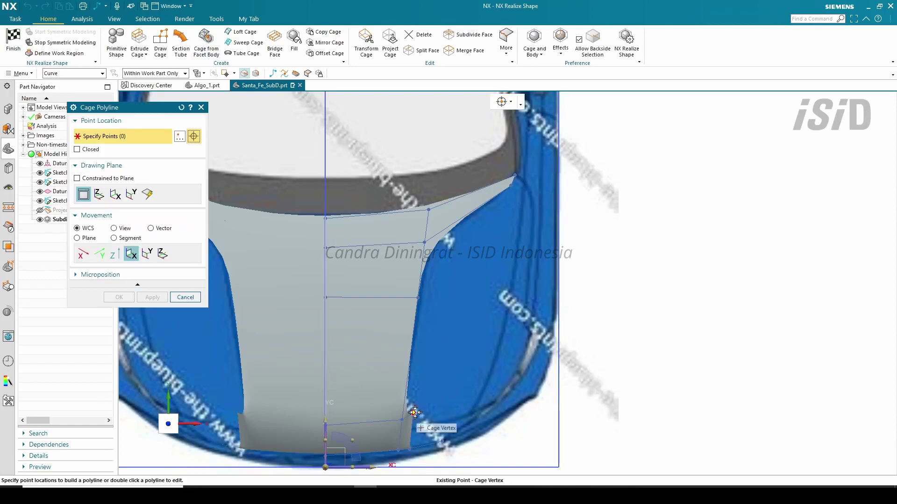
Start a cage polyline in top view at the new corner face's outer vertex and place points rearward alongside the hood's side edge.
{"action": "left_click", "coordinate": [429, 298]}
{"action": "left_click", "coordinate": [426, 376]}
{"action": "scroll", "coordinate": [444, 247], "scroll_direction": "up", "scroll_amount": 2}
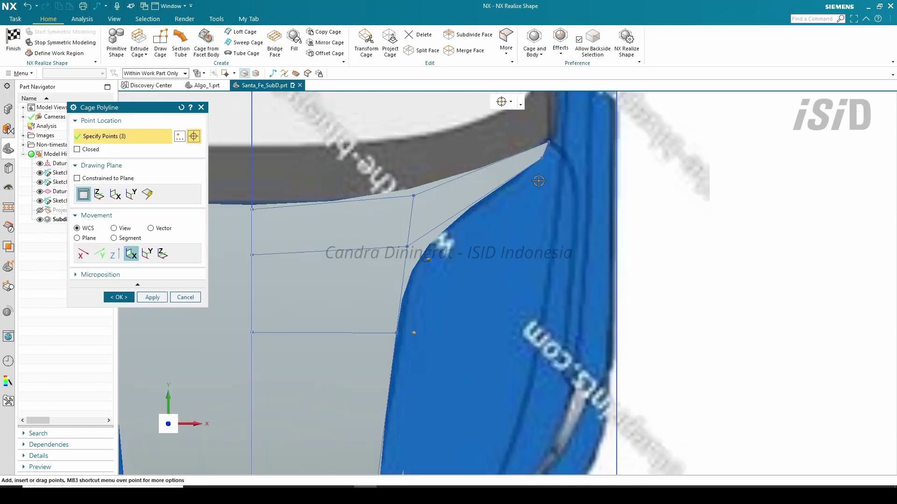
Move the four-point polyline's points vertically in side view to follow just below the hood's side profile, and finish the polyline.
{"action": "key", "text": "ctrl+alt+f"}
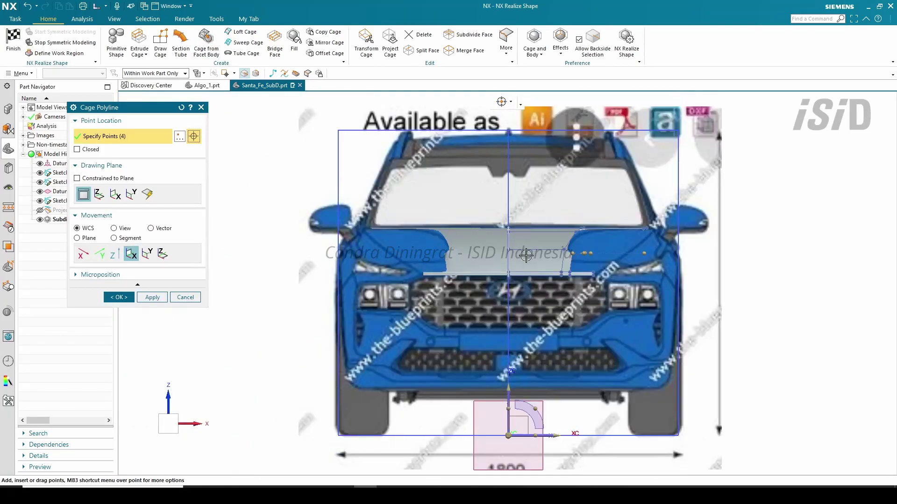
{"action": "key", "text": "ctrl+alt+r"}
{"action": "scroll", "coordinate": [392, 301], "scroll_direction": "up", "scroll_amount": 3}
{"action": "scroll", "coordinate": [584, 332], "scroll_direction": "up", "scroll_amount": 3}
{"action": "scroll", "coordinate": [462, 338], "scroll_direction": "up", "scroll_amount": 2}
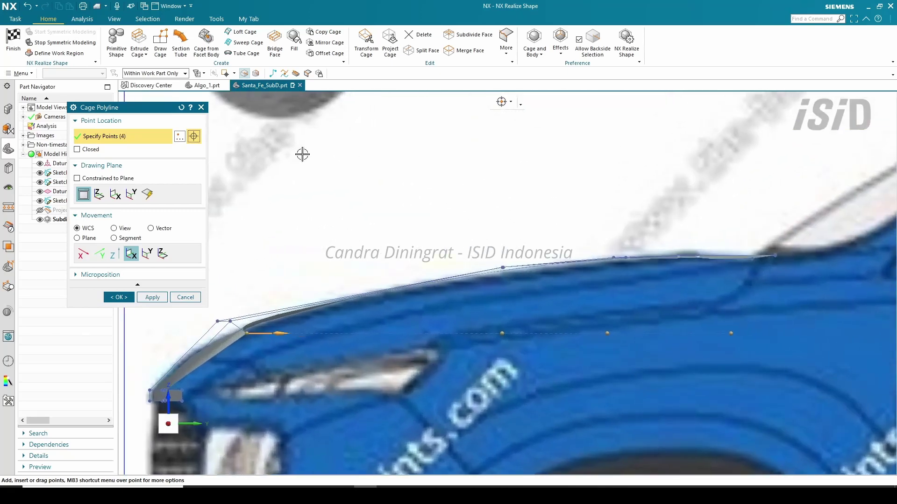
{"action": "left_click_drag", "start_coordinate": [503, 322], "coordinate": [505, 278]}
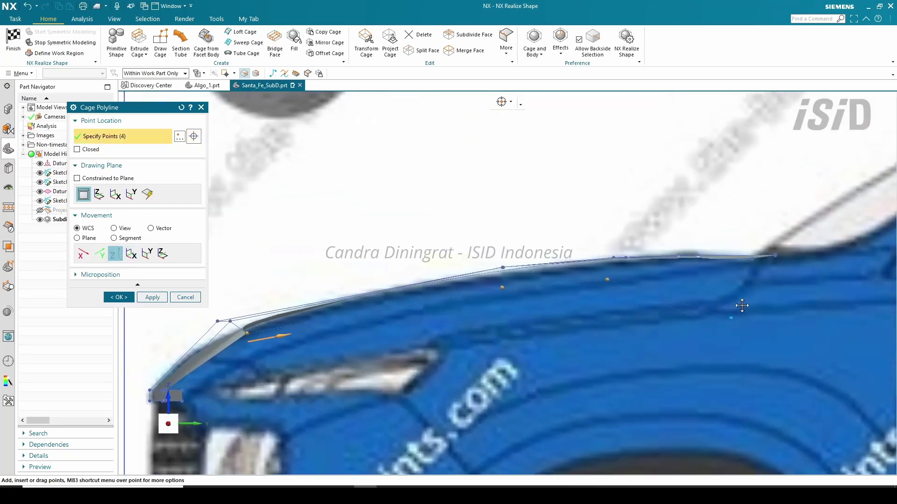
{"action": "scroll", "coordinate": [751, 262], "scroll_direction": "up", "scroll_amount": 2}
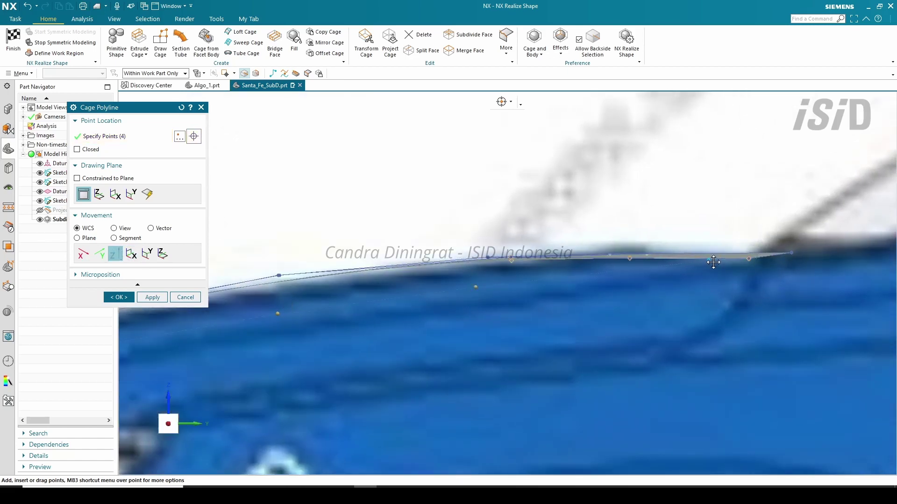
{"action": "scroll", "coordinate": [713, 262], "scroll_direction": "down", "scroll_amount": 2}
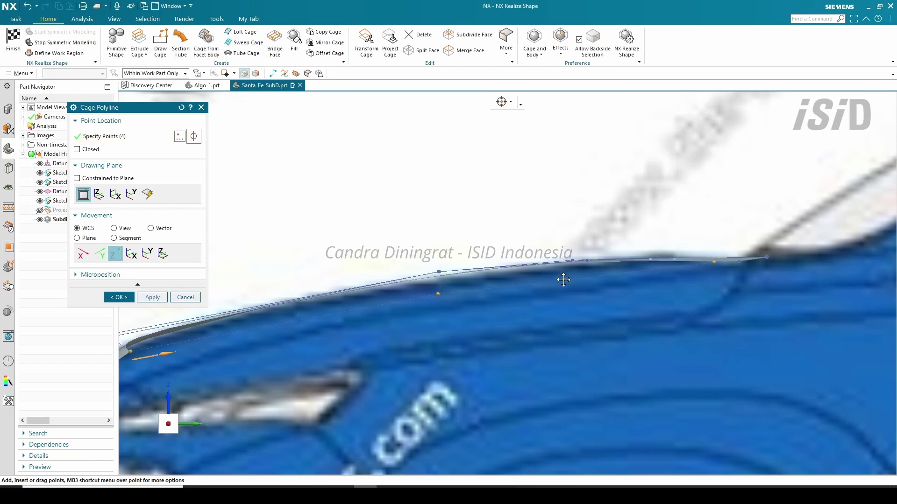
{"action": "left_click", "coordinate": [125, 297]}
Sweep the corner face's short rear edge along the hood's side edges, with the four-point polyline as the second guide.
{"action": "scroll", "coordinate": [563, 277], "scroll_direction": "down", "scroll_amount": 3}
{"action": "middle_click_drag", "start_coordinate": [566, 274], "coordinate": [603, 265]}
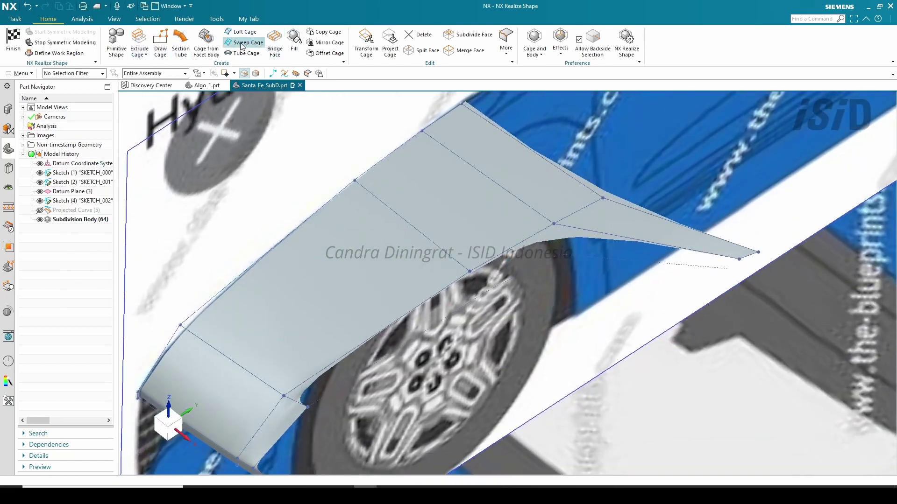
{"action": "left_click", "coordinate": [248, 42]}
{"action": "left_click", "coordinate": [295, 402]}
{"action": "left_click", "coordinate": [143, 206]}
{"action": "left_click", "coordinate": [429, 299]}
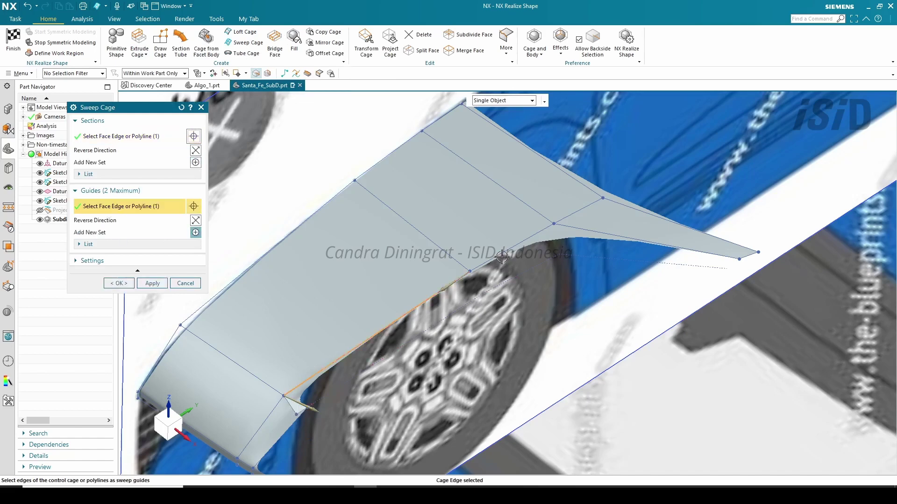
{"action": "left_click", "coordinate": [521, 243]}
{"action": "left_click", "coordinate": [576, 230]}
{"action": "middle_click", "coordinate": [421, 388]}
{"action": "left_click", "coordinate": [360, 375]}
{"action": "scroll", "coordinate": [612, 314], "scroll_direction": "down", "scroll_amount": 2}
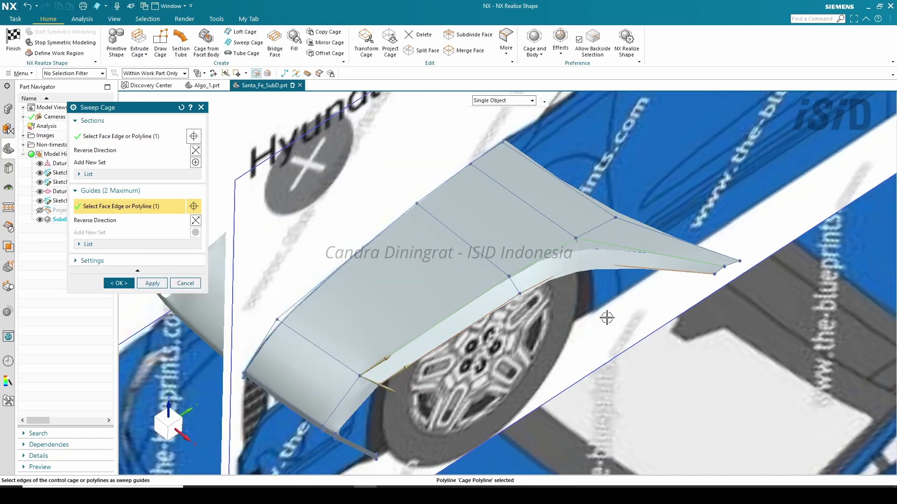
{"action": "middle_click", "coordinate": [380, 306]}
Set the weight of the four cage edges along the hood's side crease to 100%.
{"action": "scroll", "coordinate": [601, 326], "scroll_direction": "up", "scroll_amount": 2}
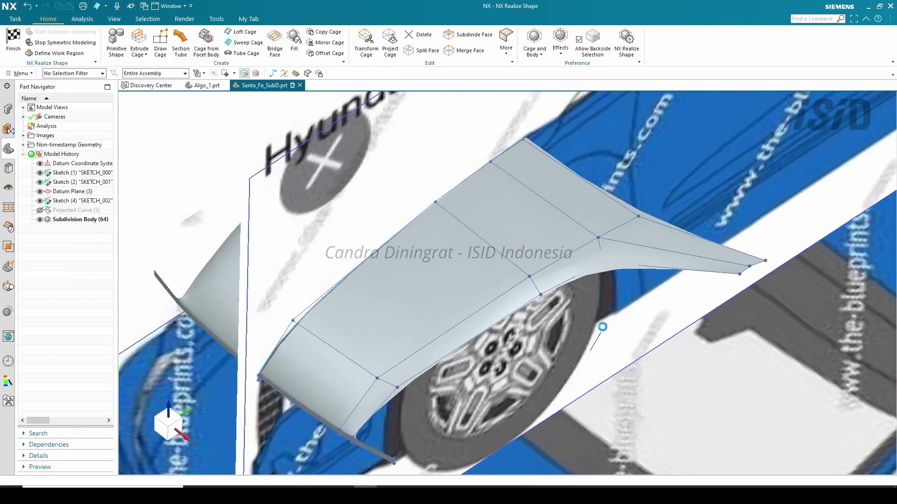
{"action": "left_click", "coordinate": [506, 47]}
{"action": "left_click", "coordinate": [520, 124]}
{"action": "left_click", "coordinate": [665, 250]}
{"action": "left_click", "coordinate": [552, 256]}
{"action": "left_click", "coordinate": [534, 248], "text": "shift"}
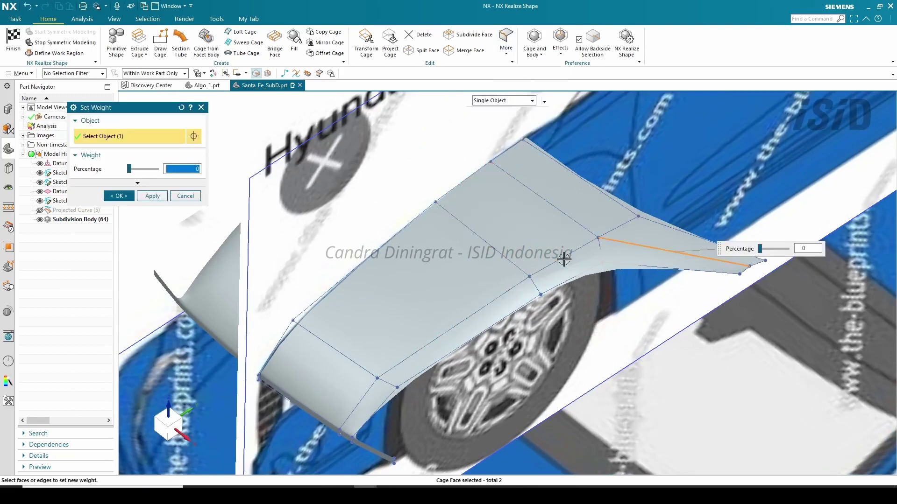
{"action": "left_click", "coordinate": [562, 256]}
{"action": "left_click", "coordinate": [444, 334]}
{"action": "left_click_drag", "start_coordinate": [538, 323], "coordinate": [583, 323]}
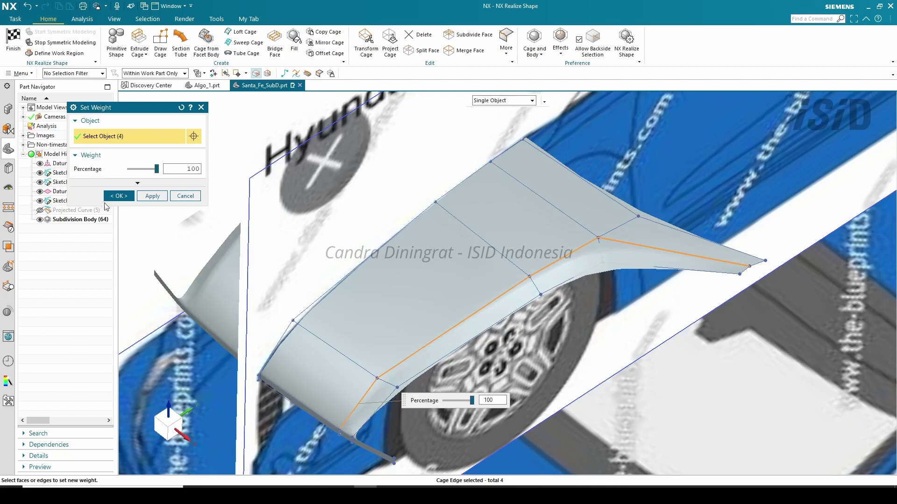
{"action": "left_click", "coordinate": [119, 196]}
Draw a four-point cage polyline in top view from the lip's outer end along the fender line to the hood's rear corner.
{"action": "scroll", "coordinate": [465, 296], "scroll_direction": "down", "scroll_amount": 1}
{"action": "middle_click_drag", "start_coordinate": [465, 295], "coordinate": [607, 342]}
{"action": "key", "text": "F8"}
{"action": "scroll", "coordinate": [453, 418], "scroll_direction": "up", "scroll_amount": 1}
{"action": "middle_click_drag", "start_coordinate": [449, 387], "coordinate": [449, 372], "text": "shift"}
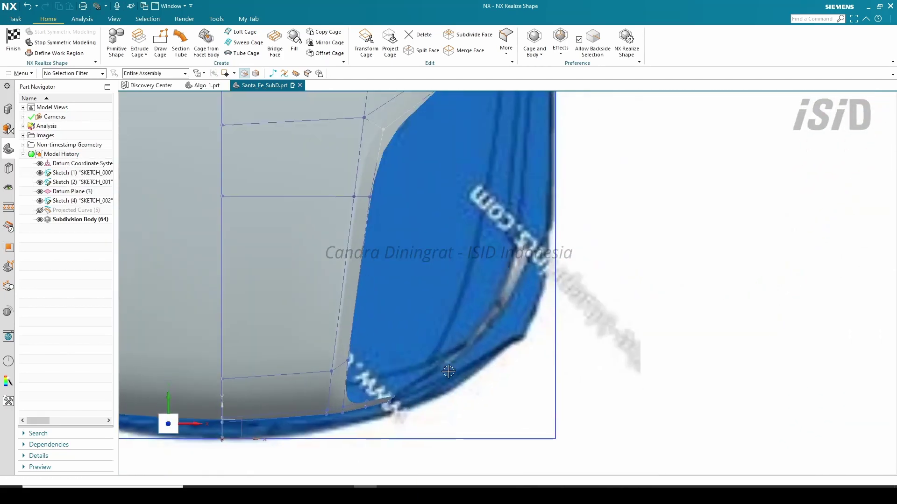
{"action": "left_click", "coordinate": [276, 74]}
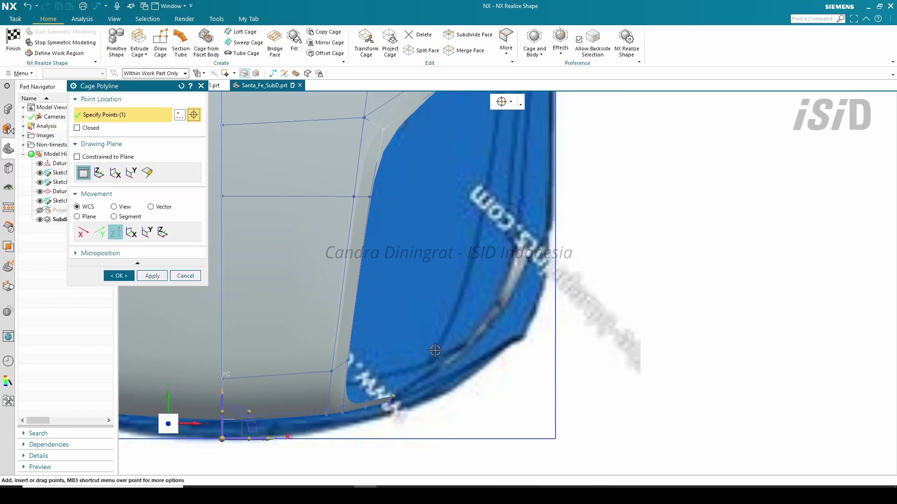
{"action": "middle_click_drag", "start_coordinate": [496, 199], "coordinate": [464, 266], "text": "shift"}
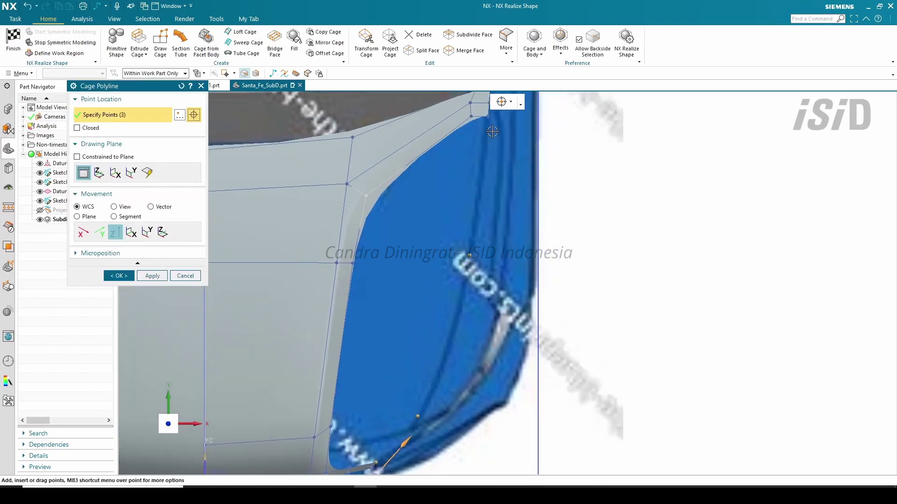
{"action": "left_click", "coordinate": [119, 276]}
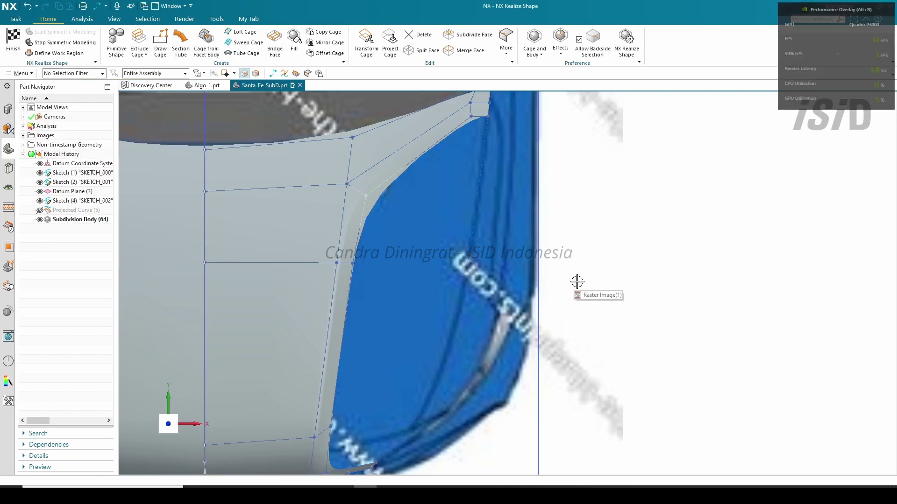
Move the middle points of the four-point polyline vertically in side view to follow the hood-to-fender line, and finish the polyline.
{"action": "key", "text": "ctrl+alt+r"}
{"action": "key", "text": "alt+r"}
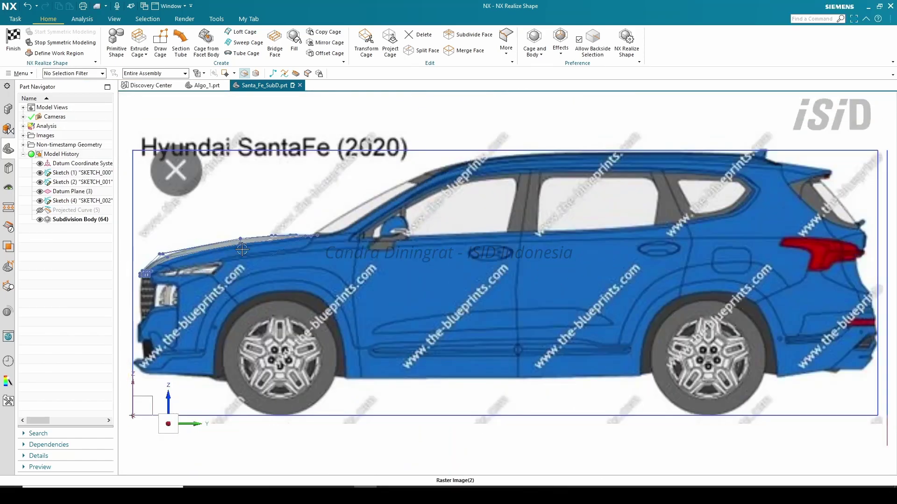
{"action": "scroll", "coordinate": [252, 257], "scroll_direction": "up", "scroll_amount": 5}
{"action": "middle_click_drag", "start_coordinate": [259, 262], "coordinate": [528, 277], "text": "shift"}
{"action": "scroll", "coordinate": [289, 267], "scroll_direction": "up", "scroll_amount": 2}
{"action": "double_click", "coordinate": [310, 294]}
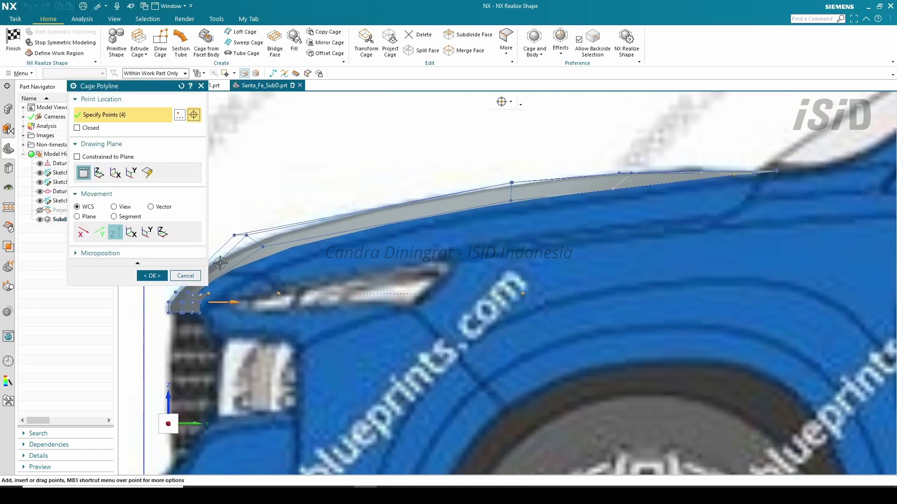
{"action": "left_click_drag", "start_coordinate": [282, 295], "coordinate": [282, 269]}
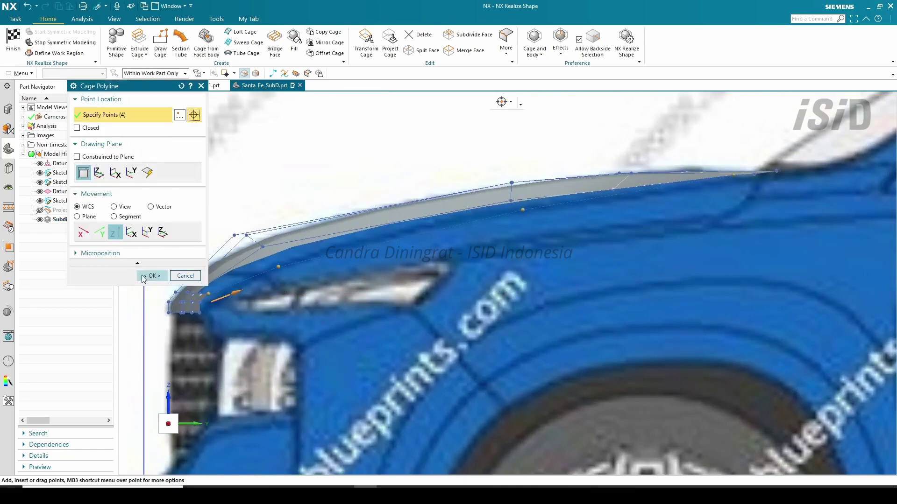
{"action": "left_click", "coordinate": [152, 276]}
Sweep a cage surface from the lip's outer edge to the hood's slanted rear edge, guided by the hood's side edges and the four-point polyline.
{"action": "scroll", "coordinate": [308, 259], "scroll_direction": "down", "scroll_amount": 1}
{"action": "middle_click_drag", "start_coordinate": [219, 157], "coordinate": [263, 196]}
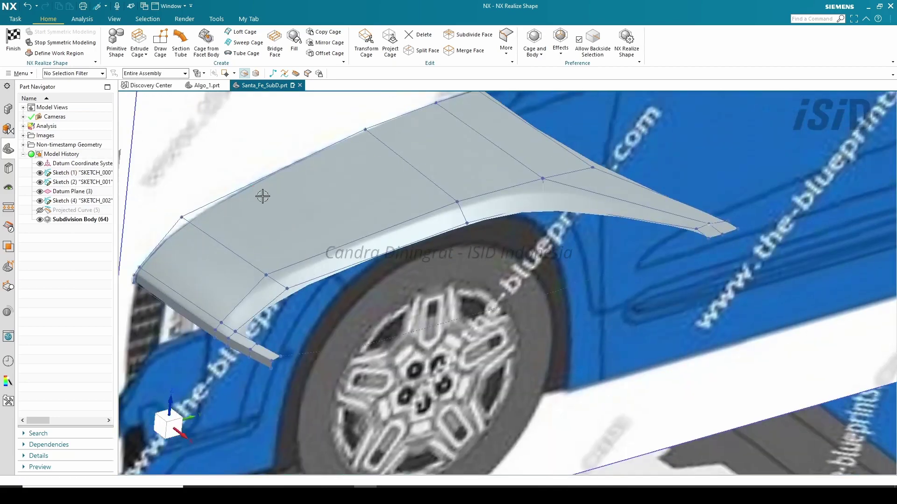
{"action": "left_click", "coordinate": [248, 44]}
{"action": "left_click", "coordinate": [253, 344]}
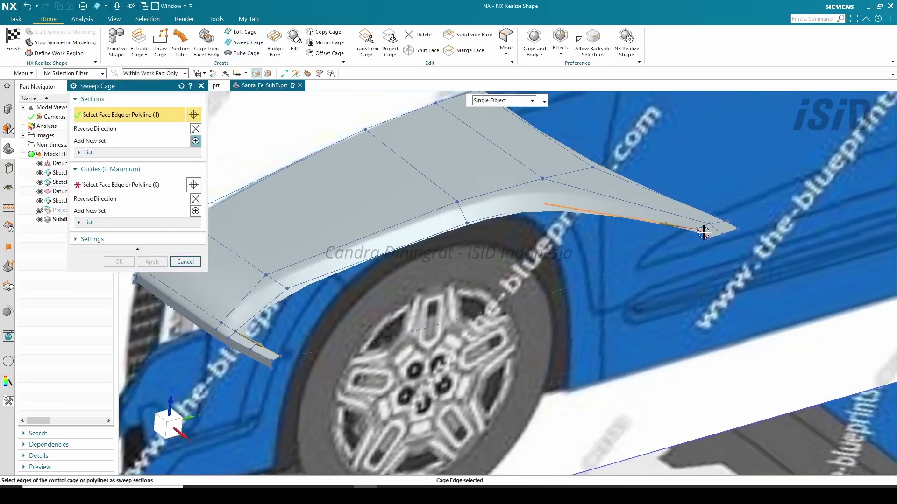
{"action": "left_click", "coordinate": [113, 185]}
{"action": "left_click", "coordinate": [269, 304]}
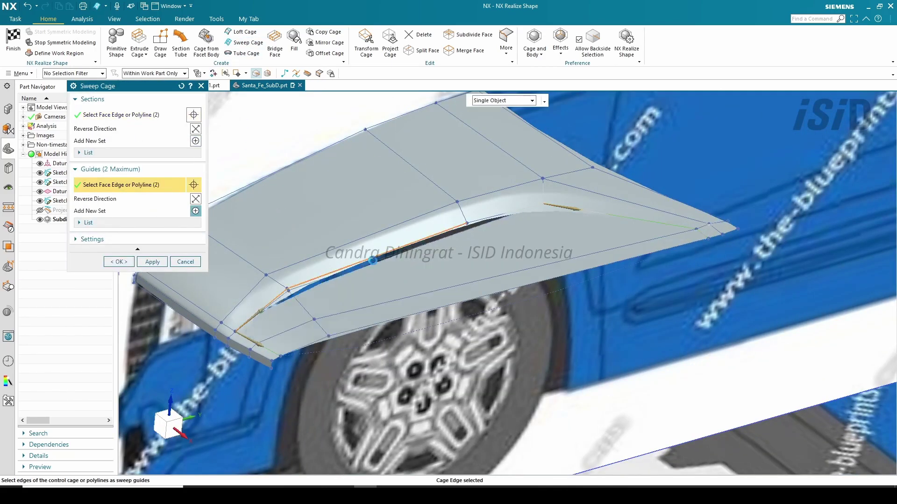
{"action": "middle_click_drag", "start_coordinate": [355, 303], "coordinate": [444, 342]}
{"action": "key", "text": "ctrl+alt+t"}
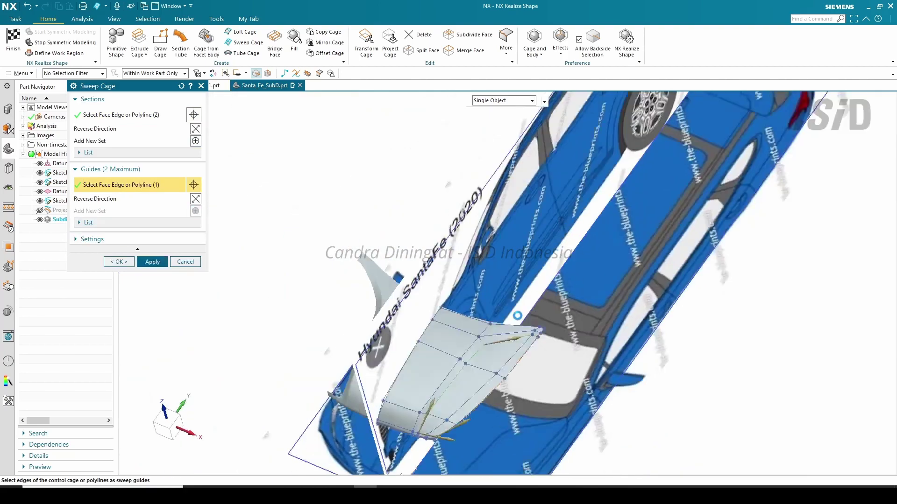
{"action": "scroll", "coordinate": [538, 401], "scroll_direction": "up", "scroll_amount": 5}
{"action": "left_click", "coordinate": [119, 261]}
{"action": "scroll", "coordinate": [417, 341], "scroll_direction": "down", "scroll_amount": 5}
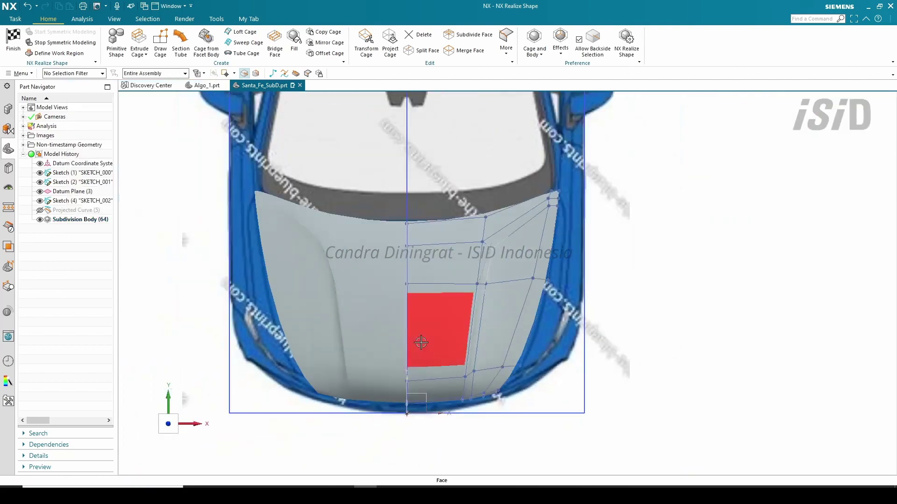
Draw a three-point cage polyline in front view from the hood's rear outer corner down and outward along the fender shoulder.
{"action": "middle_click_drag", "start_coordinate": [417, 341], "coordinate": [518, 327]}
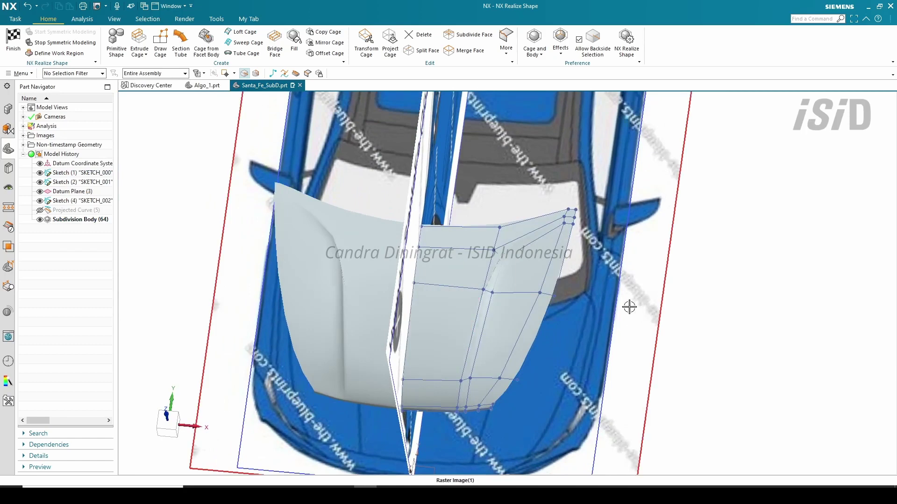
{"action": "scroll", "coordinate": [640, 304], "scroll_direction": "up", "scroll_amount": 6}
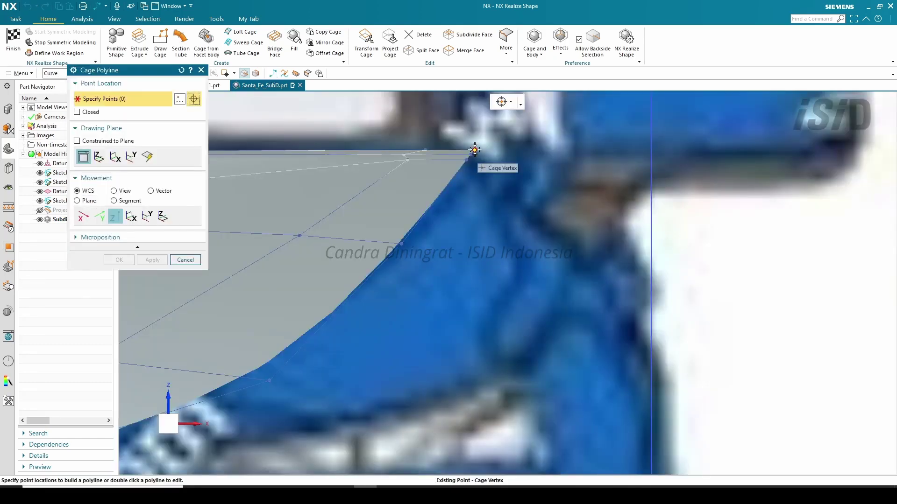
{"action": "left_click", "coordinate": [474, 150]}
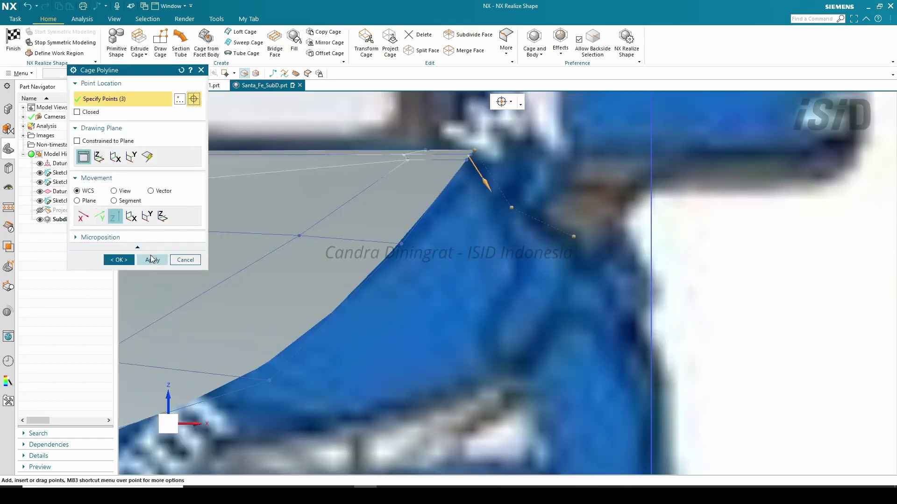
{"action": "left_click", "coordinate": [150, 259]}
{"action": "scroll", "coordinate": [278, 382], "scroll_direction": "down", "scroll_amount": 2}
{"action": "scroll", "coordinate": [259, 371], "scroll_direction": "up", "scroll_amount": 1}
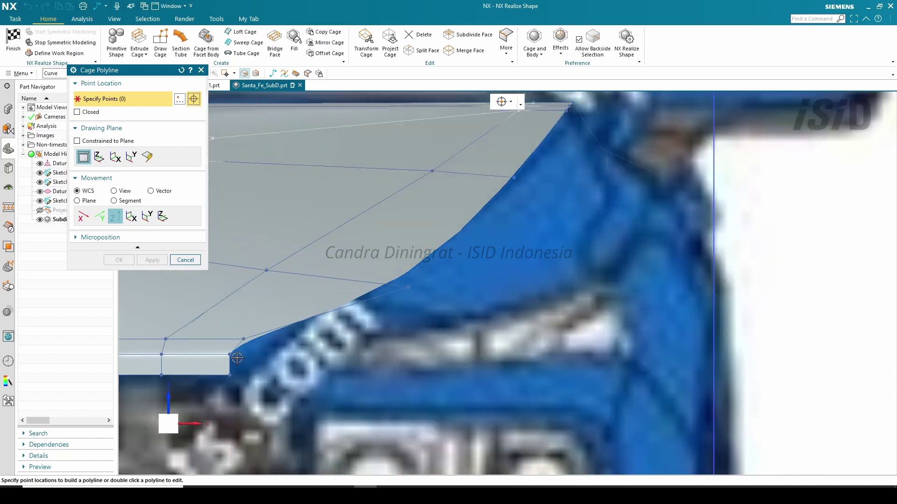
{"action": "left_click", "coordinate": [248, 340]}
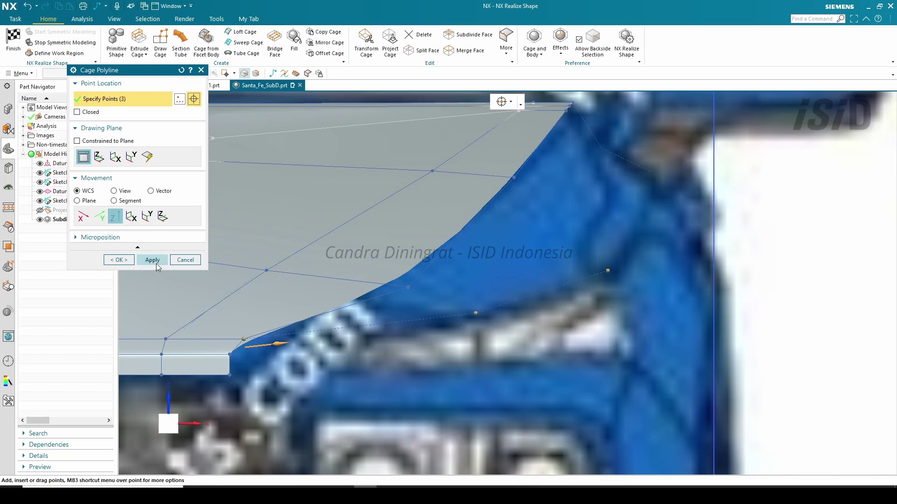
{"action": "scroll", "coordinate": [445, 264], "scroll_direction": "down", "scroll_amount": 4}
{"action": "scroll", "coordinate": [487, 337], "scroll_direction": "up", "scroll_amount": 5}
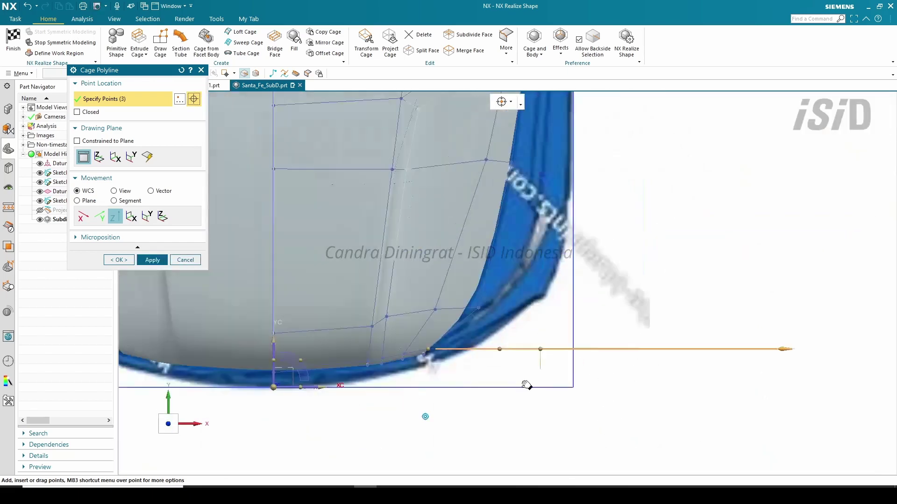
{"action": "middle_click_drag", "start_coordinate": [498, 327], "coordinate": [429, 364], "text": "shift"}
{"action": "left_click", "coordinate": [181, 263]}
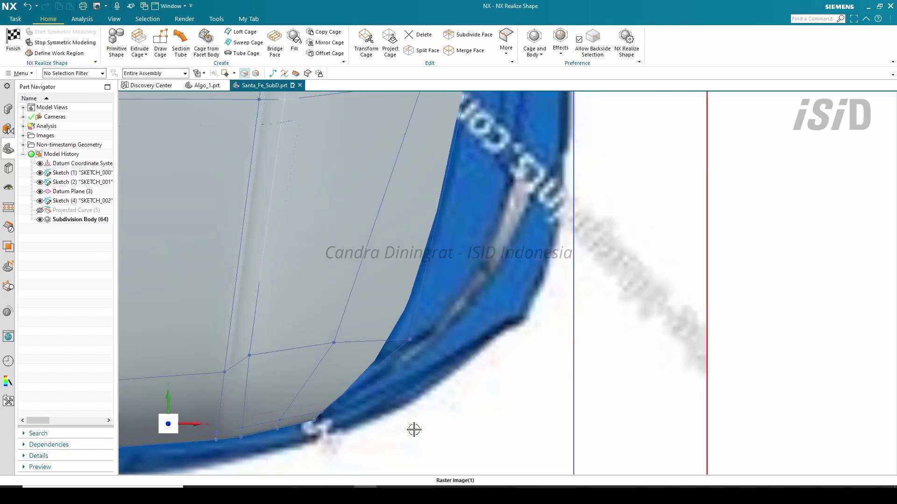
Draw a three-point cage polyline from the hood's front outer corner over the headlight in front view, and shift its outer points rearward along the headlight in top view.
{"action": "key", "text": "ctrl+alt+f"}
{"action": "left_click", "coordinate": [273, 74]}
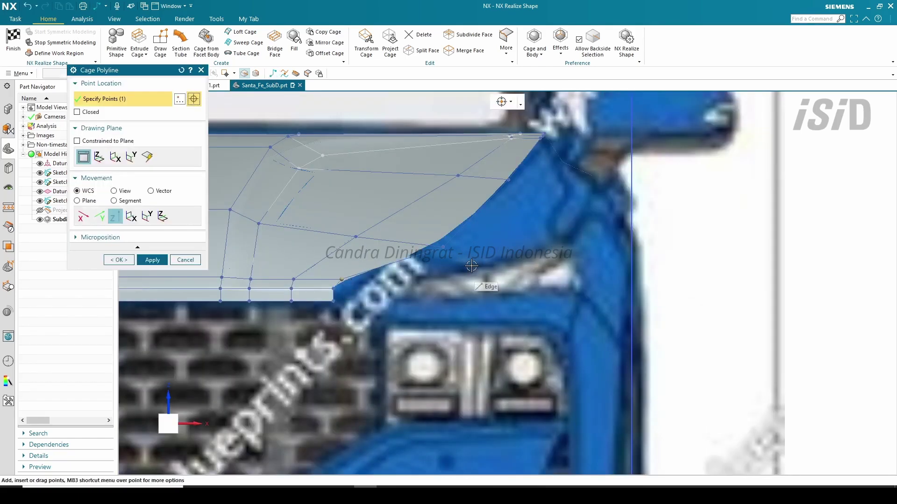
{"action": "key", "text": "ctrl+alt+t"}
{"action": "scroll", "coordinate": [547, 288], "scroll_direction": "down", "scroll_amount": 4}
{"action": "middle_click_drag", "start_coordinate": [561, 346], "coordinate": [535, 117], "text": "shift"}
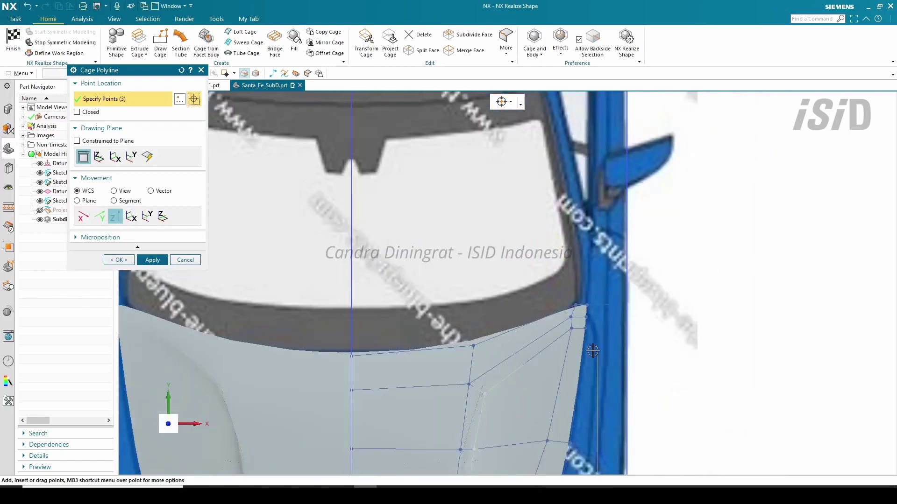
{"action": "middle_click_drag", "start_coordinate": [593, 350], "coordinate": [520, 107], "text": "shift"}
{"action": "scroll", "coordinate": [495, 369], "scroll_direction": "up", "scroll_amount": 3}
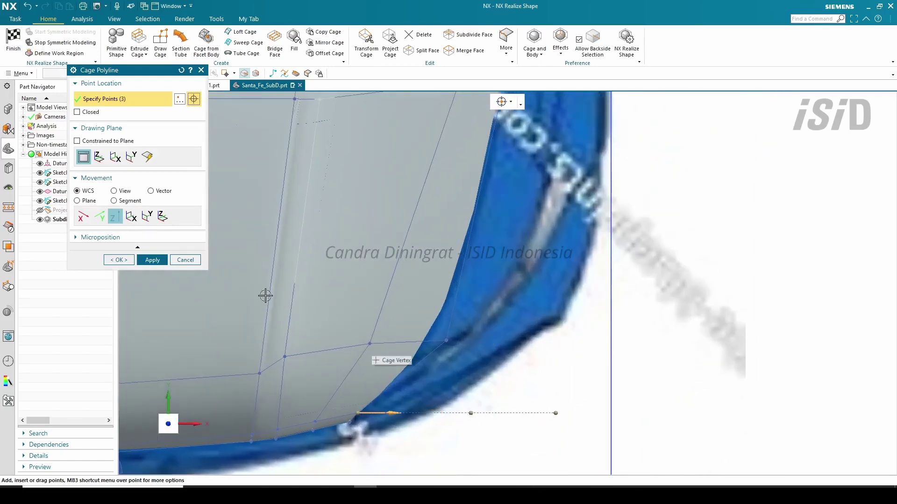
{"action": "left_click_drag", "start_coordinate": [471, 414], "coordinate": [483, 333]}
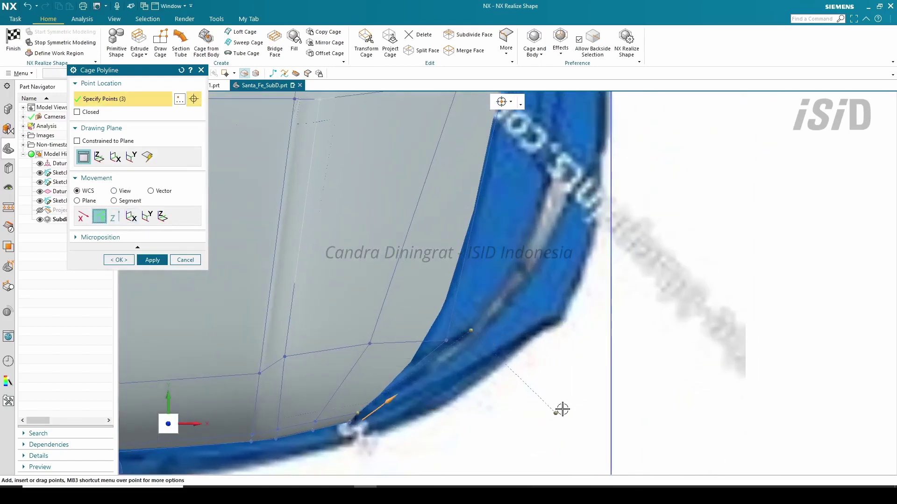
{"action": "left_click_drag", "start_coordinate": [556, 413], "coordinate": [547, 165]}
{"action": "scroll", "coordinate": [486, 275], "scroll_direction": "down", "scroll_amount": 2}
{"action": "middle_click_drag", "start_coordinate": [423, 276], "coordinate": [414, 413], "text": "shift"}
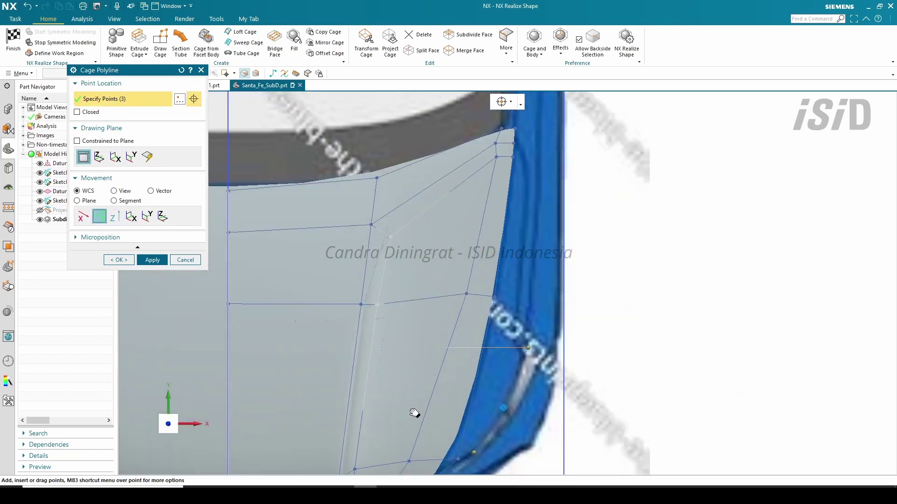
{"action": "left_click", "coordinate": [120, 260]}
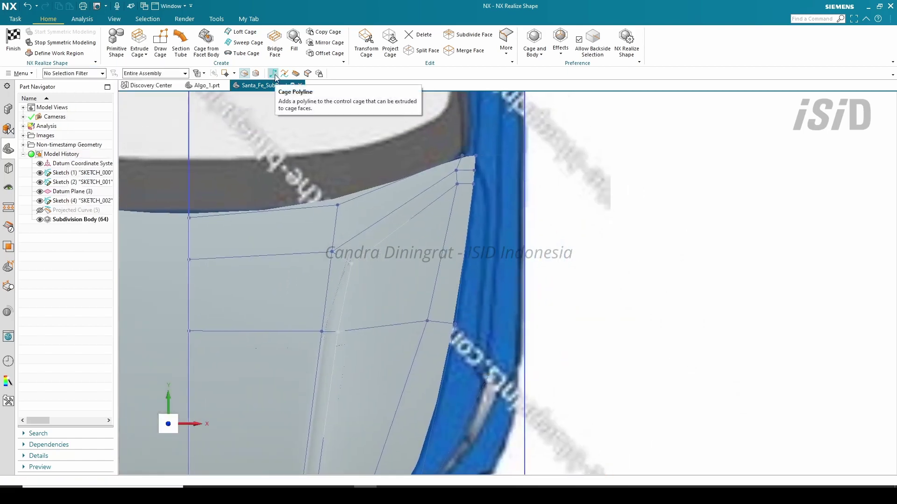
Draw a five-point cage polyline in top view along the fender's outer line, from the headlight polyline's end to the rear polyline's end.
{"action": "left_click", "coordinate": [273, 73]}
{"action": "left_click", "coordinate": [491, 375]}
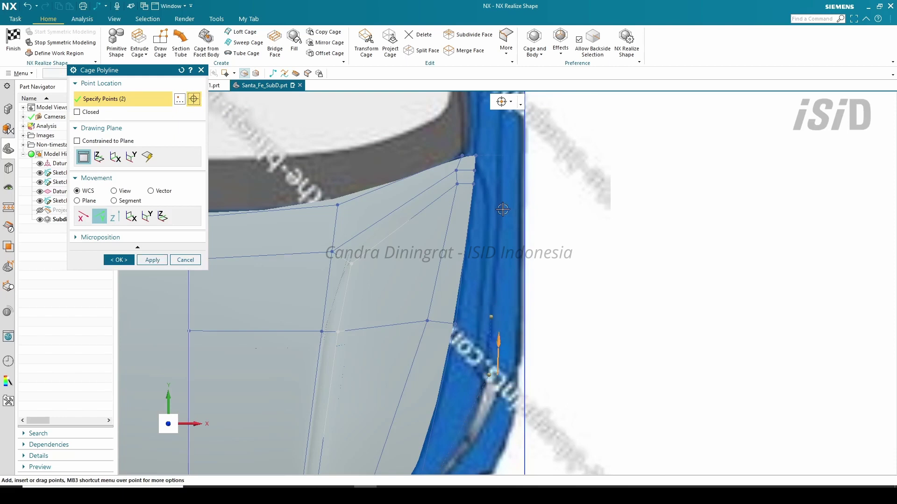
{"action": "scroll", "coordinate": [496, 182], "scroll_direction": "up", "scroll_amount": 1}
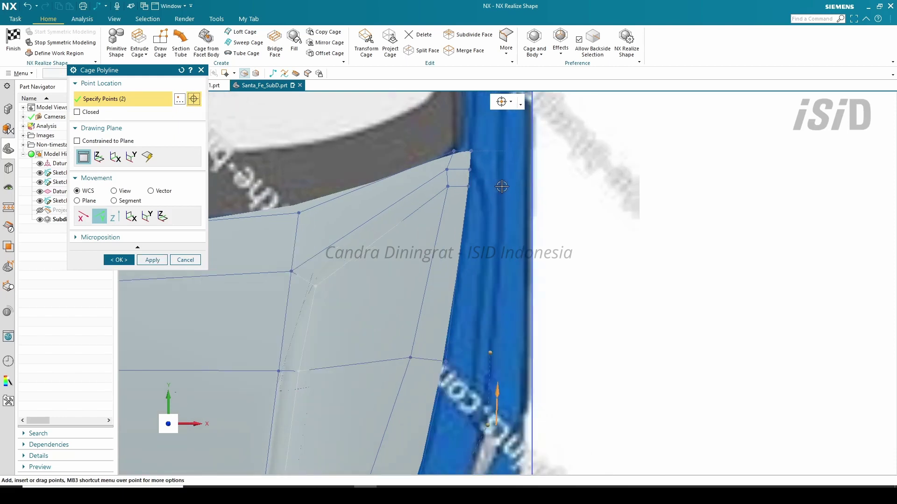
{"action": "left_click", "coordinate": [119, 260]}
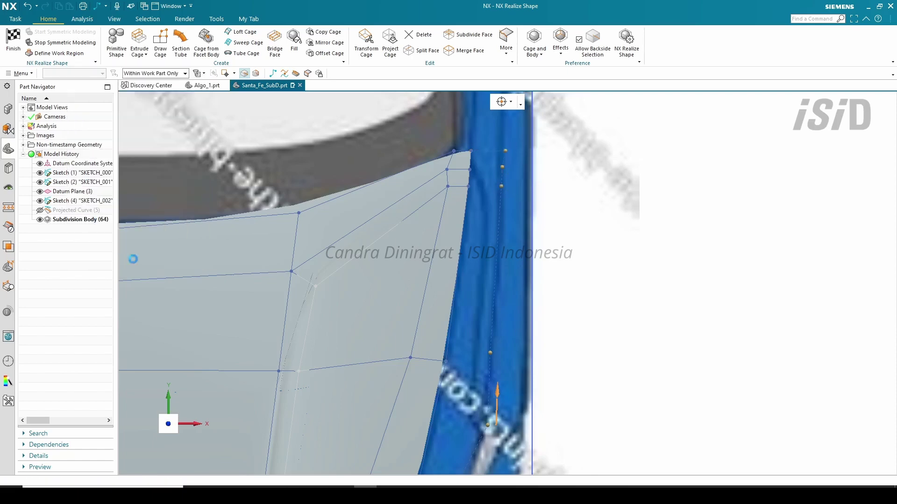
Edit the five-point polyline in side view, moving its second, third and fourth points up in the Z direction to follow the fender shoulder line.
{"action": "key", "text": "ctrl+alt+r"}
{"action": "middle_click_drag", "start_coordinate": [333, 237], "coordinate": [507, 235], "text": "shift"}
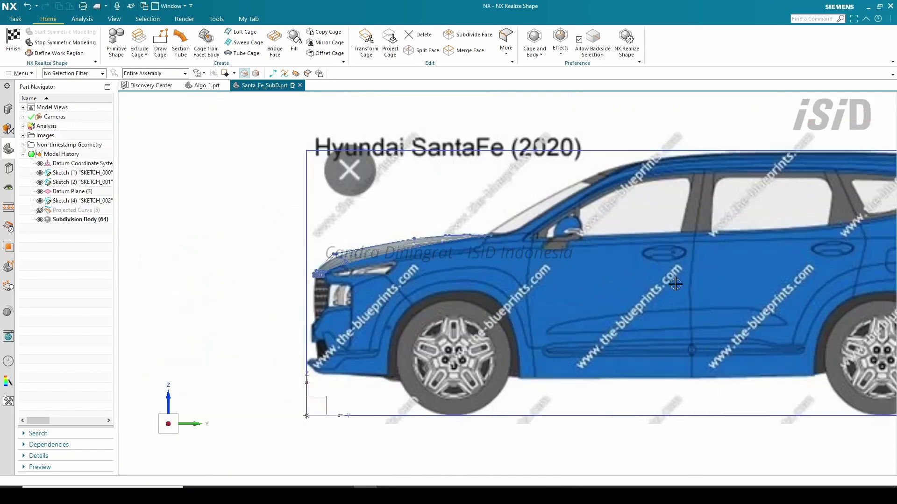
{"action": "scroll", "coordinate": [507, 236], "scroll_direction": "up", "scroll_amount": 5}
{"action": "scroll", "coordinate": [525, 181], "scroll_direction": "up", "scroll_amount": 3}
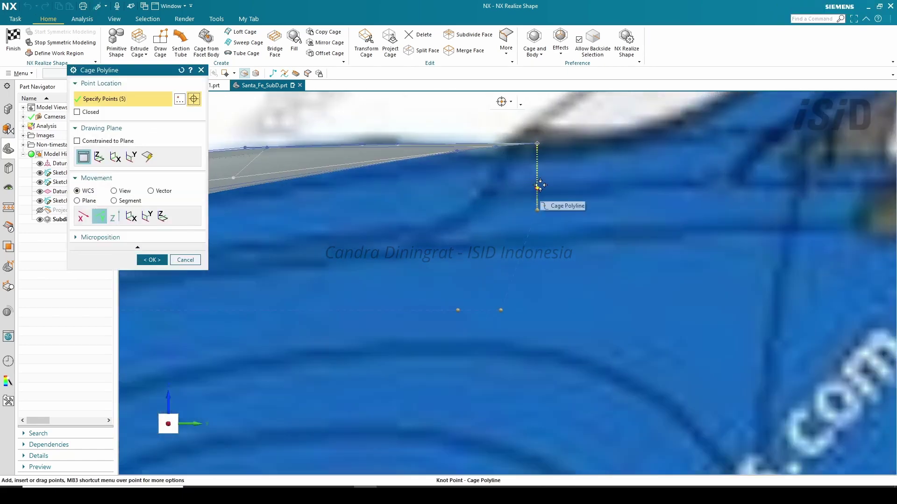
{"action": "scroll", "coordinate": [728, 221], "scroll_direction": "down", "scroll_amount": 2}
{"action": "middle_click_drag", "start_coordinate": [553, 234], "coordinate": [630, 237], "text": "shift"}
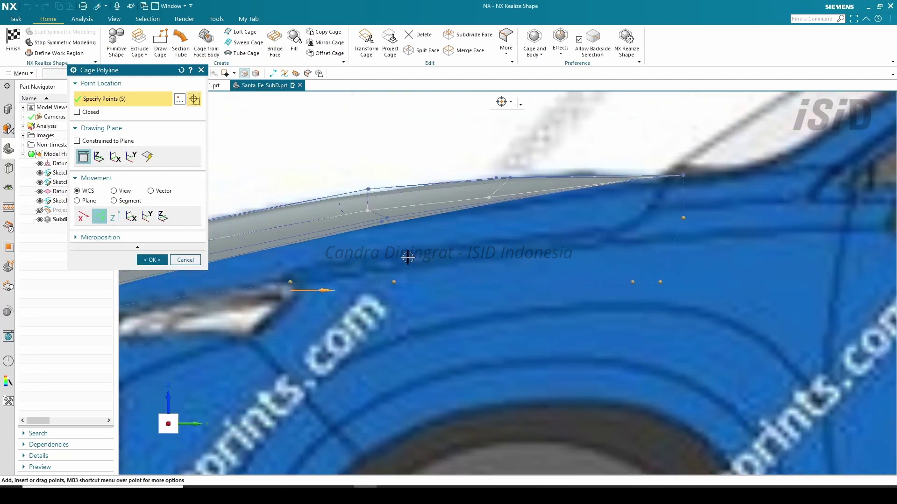
{"action": "left_click", "coordinate": [115, 217]}
{"action": "left_click_drag", "start_coordinate": [394, 281], "coordinate": [393, 251]}
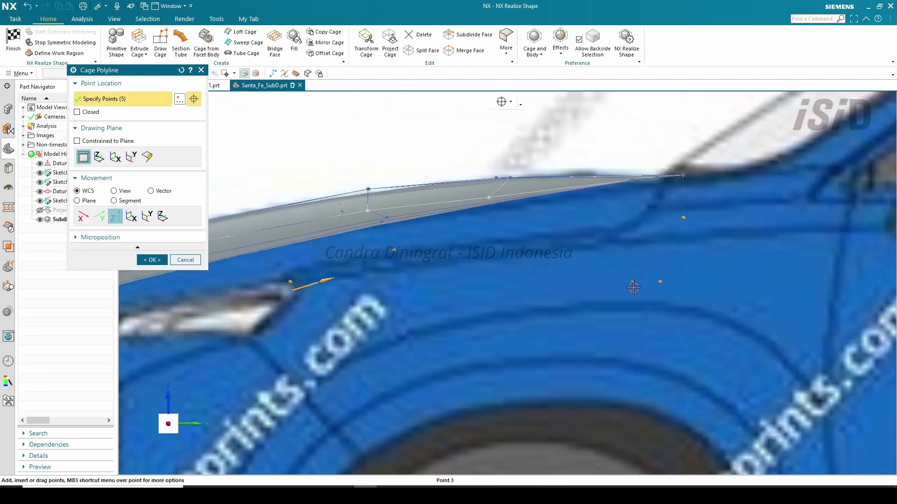
{"action": "mouse_move", "coordinate": [631, 220]}
{"action": "left_mouse_down"}
{"action": "mouse_move", "coordinate": [631, 238]}
{"action": "mouse_move", "coordinate": [630, 224]}
{"action": "left_mouse_up"}
{"action": "left_click_drag", "start_coordinate": [662, 280], "coordinate": [663, 230]}
Fine-tune the height of the five-point polyline's rear points so they run in line, and finish the polyline.
{"action": "scroll", "coordinate": [663, 230], "scroll_direction": "down", "scroll_amount": 5}
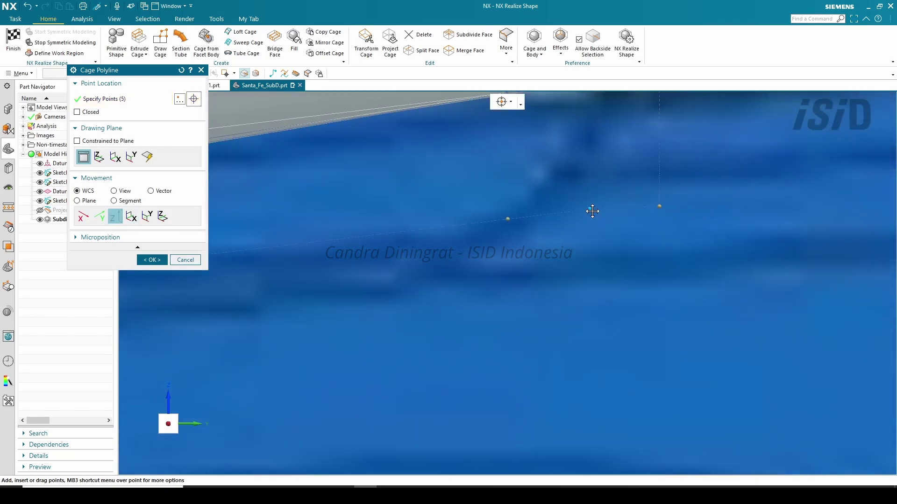
{"action": "scroll", "coordinate": [607, 243], "scroll_direction": "up", "scroll_amount": 5}
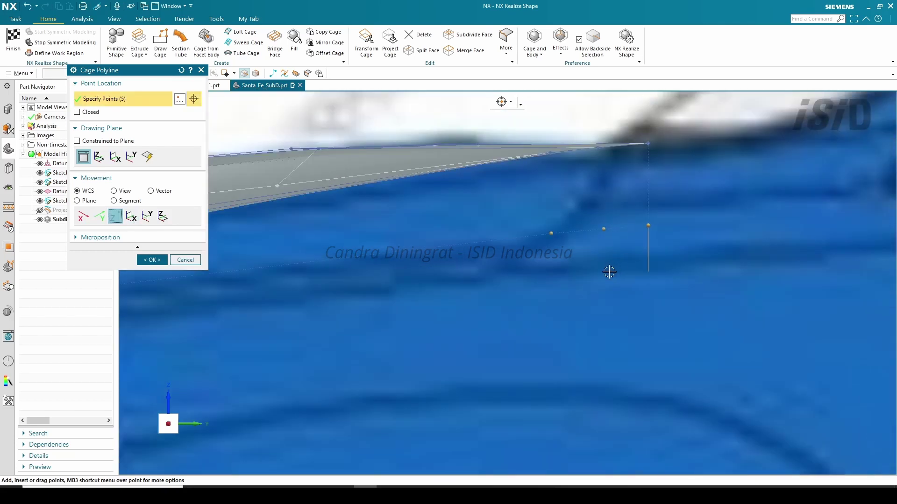
{"action": "scroll", "coordinate": [284, 283], "scroll_direction": "down", "scroll_amount": 1}
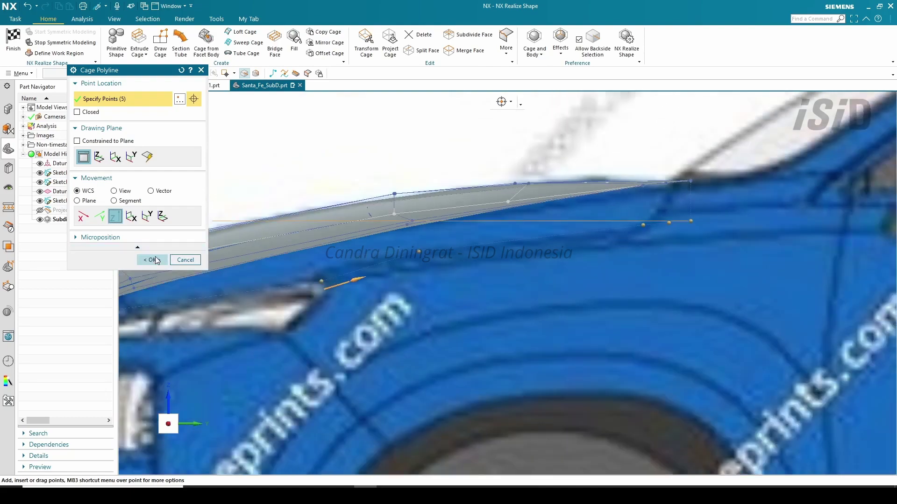
{"action": "left_click", "coordinate": [155, 260]}
{"action": "scroll", "coordinate": [514, 248], "scroll_direction": "down", "scroll_amount": 2}
{"action": "middle_click_drag", "start_coordinate": [514, 248], "coordinate": [559, 322]}
{"action": "left_click", "coordinate": [247, 43]}
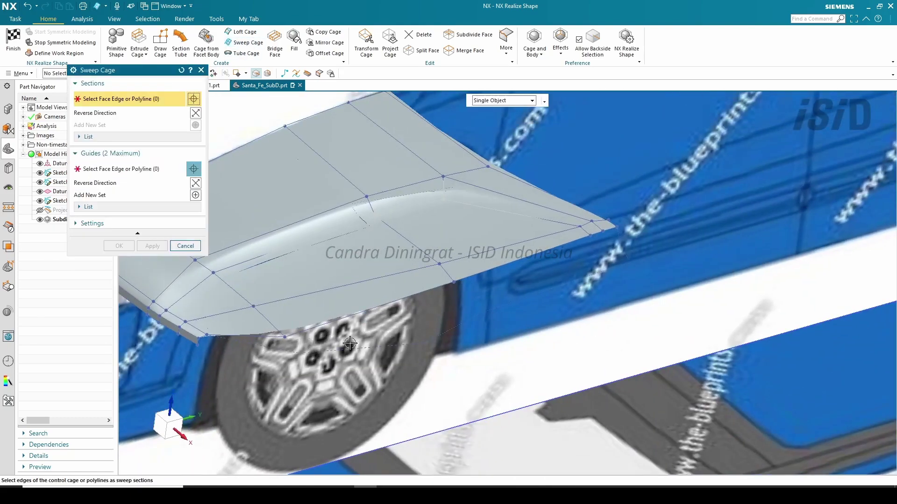
{"action": "left_click", "coordinate": [243, 344]}
{"action": "left_click", "coordinate": [126, 174]}
{"action": "left_click", "coordinate": [621, 245]}
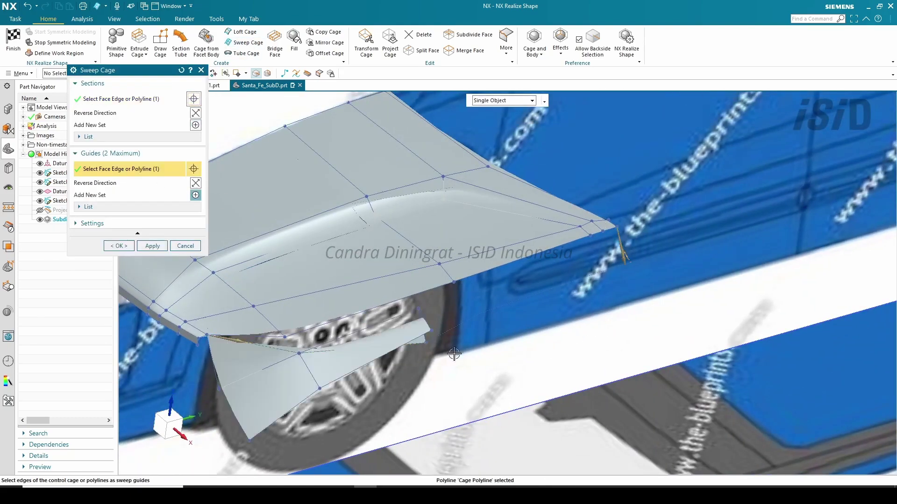
{"action": "left_click", "coordinate": [223, 75]}
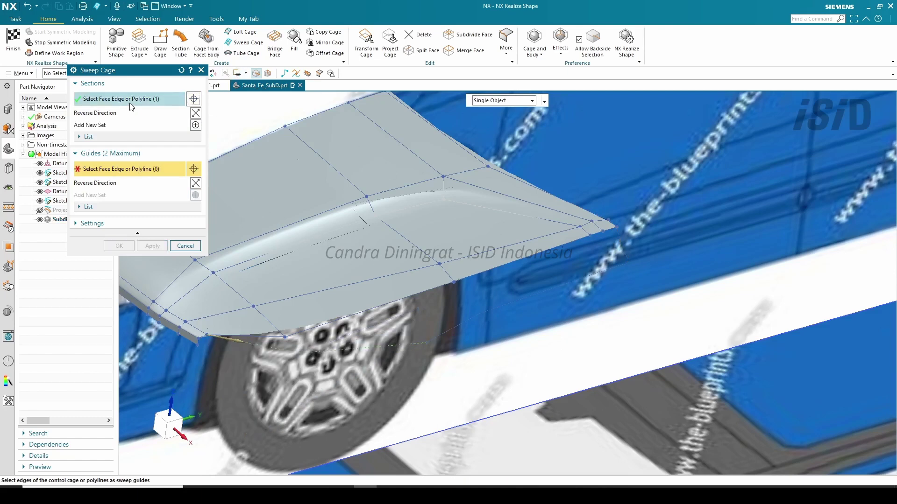
{"action": "left_click", "coordinate": [196, 125]}
{"action": "left_click", "coordinate": [621, 238]}
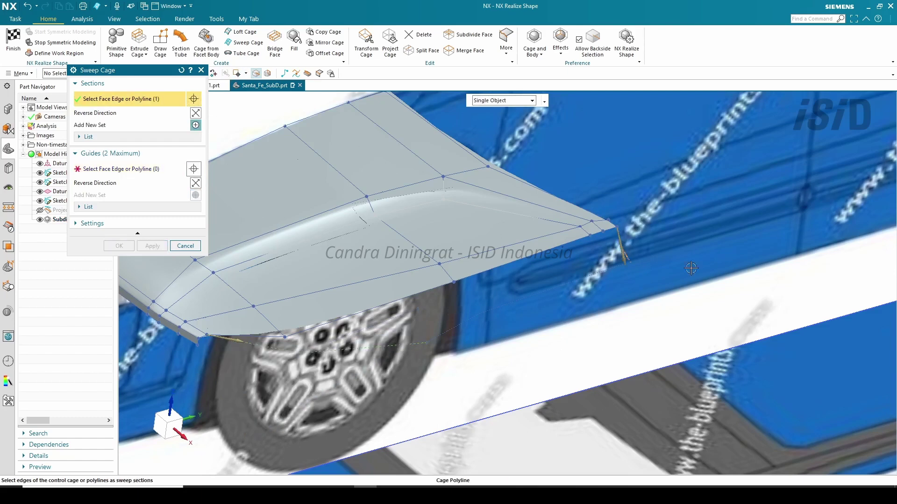
{"action": "left_click", "coordinate": [118, 171]}
{"action": "left_click", "coordinate": [345, 317]}
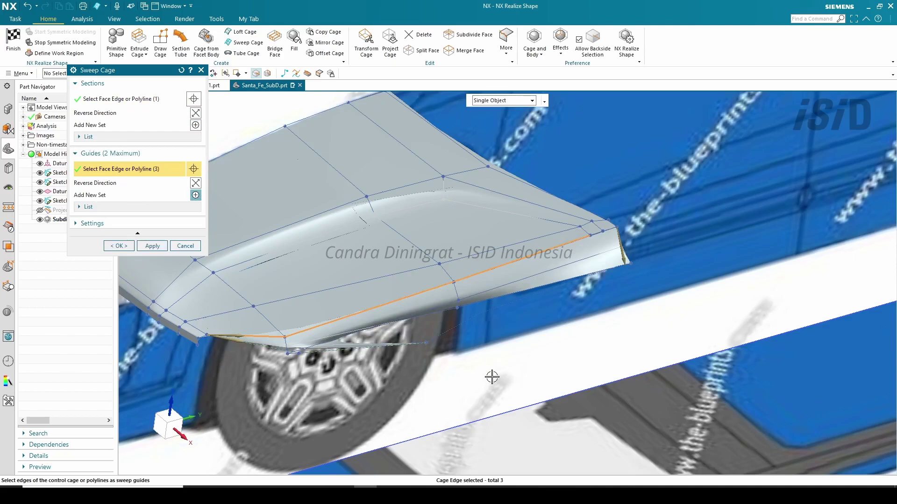
{"action": "left_click", "coordinate": [457, 330]}
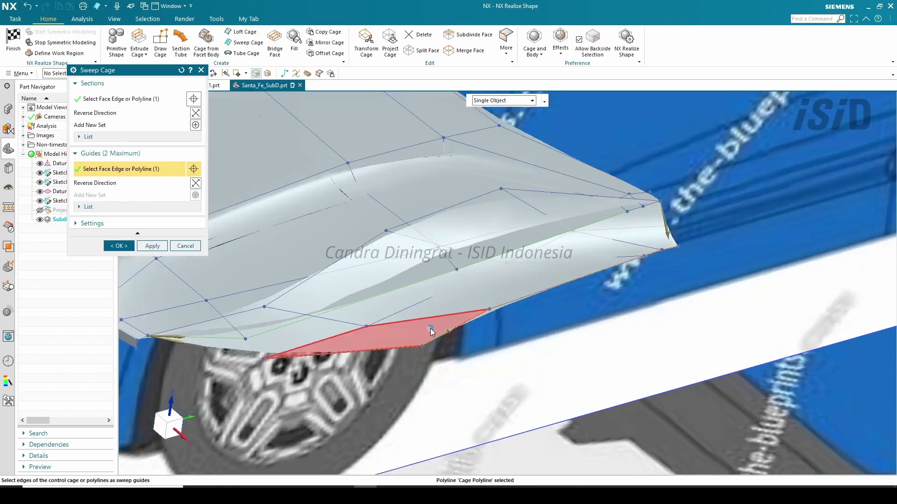
{"action": "middle_click_drag", "start_coordinate": [437, 332], "coordinate": [458, 343]}
{"action": "left_click", "coordinate": [185, 246]}
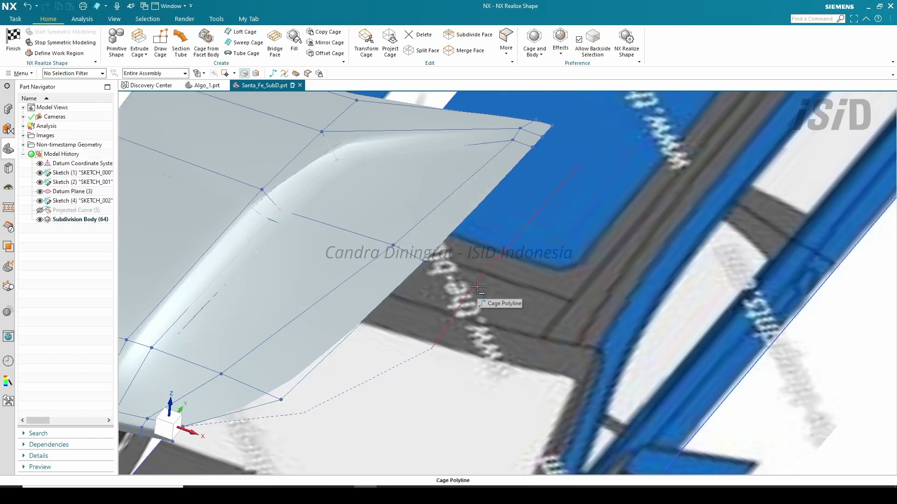
Delete the three-point cage polyline that runs from the hood's front outer corner over the headlight.
{"action": "middle_click_drag", "start_coordinate": [482, 299], "coordinate": [362, 366]}
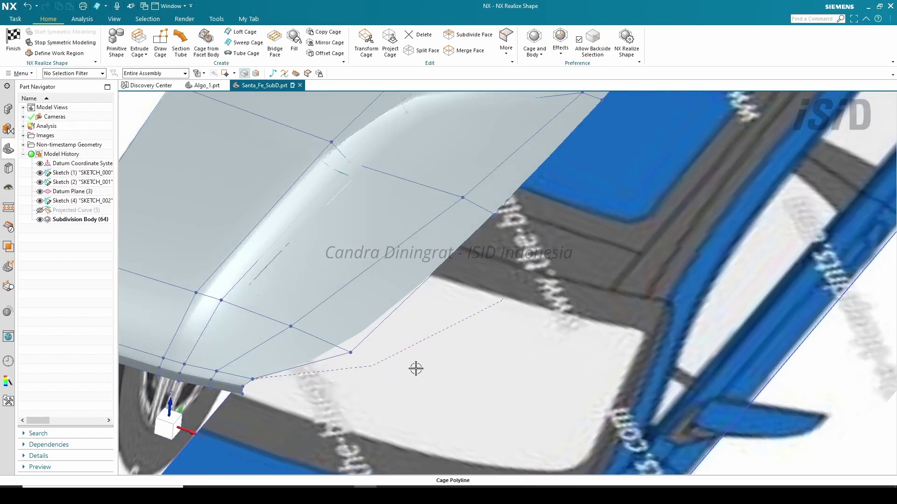
{"action": "right_click", "coordinate": [381, 366]}
{"action": "left_click", "coordinate": [410, 406]}
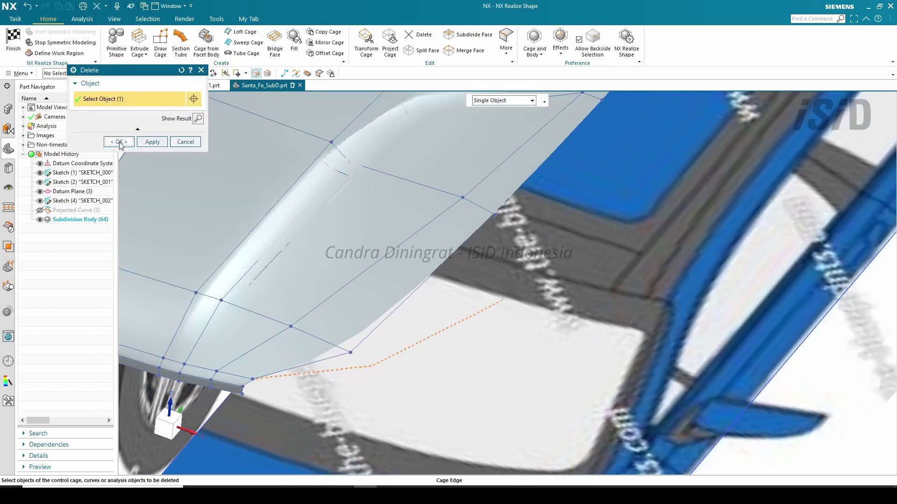
{"action": "left_click", "coordinate": [117, 140]}
Try a two-point cage polyline from the second vertex on the hood's outer edge to the fender polyline's front end, and delete it.
{"action": "left_click", "coordinate": [272, 73]}
{"action": "left_click", "coordinate": [352, 354]}
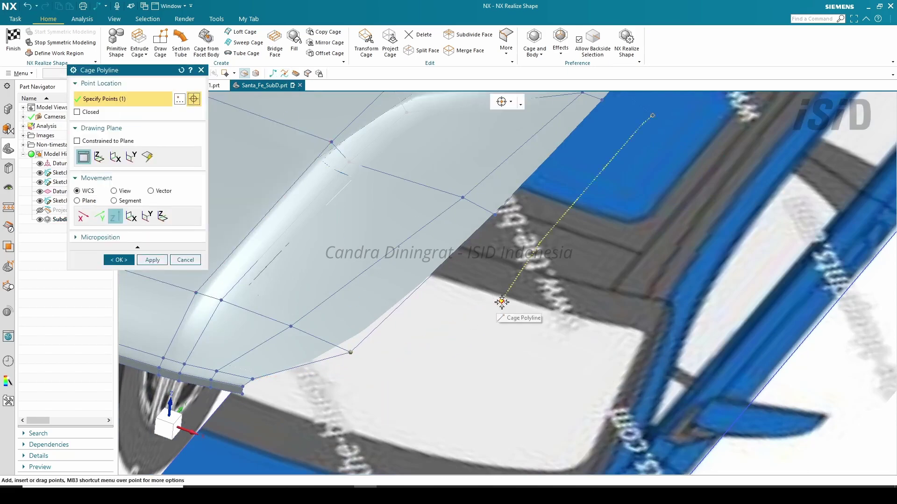
{"action": "left_click", "coordinate": [503, 301]}
{"action": "mouse_move", "coordinate": [504, 301]}
{"action": "middle_mouse_down"}
{"action": "mouse_move", "coordinate": [486, 321]}
{"action": "mouse_move", "coordinate": [516, 299]}
{"action": "middle_mouse_up"}
{"action": "middle_click", "coordinate": [516, 299]}
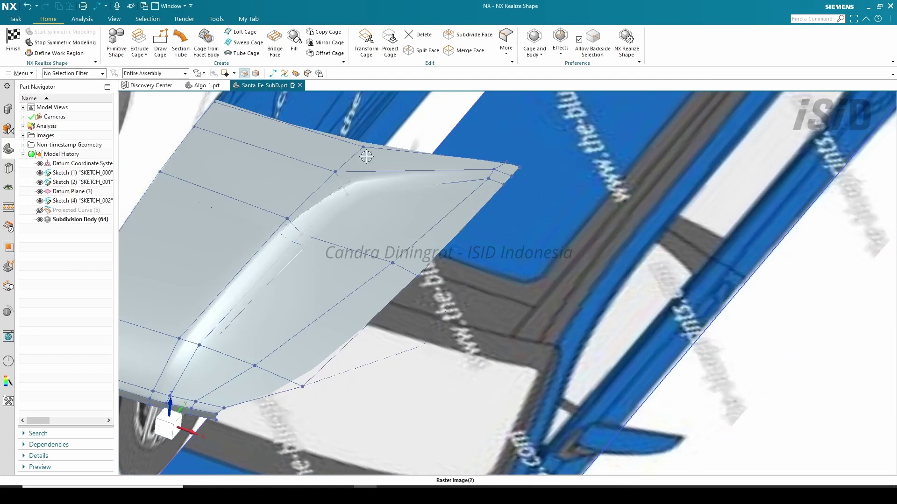
{"action": "left_click", "coordinate": [393, 355]}
{"action": "left_click", "coordinate": [444, 343]}
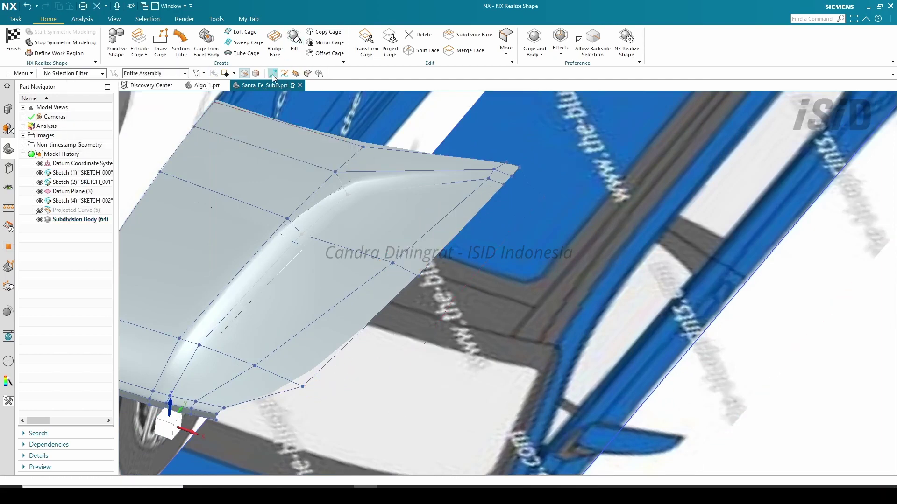
Draw a three-point cage polyline from the second vertex on the hood's outer edge to the fender polyline's front end, using top and front views.
{"action": "left_click", "coordinate": [273, 75]}
{"action": "left_click", "coordinate": [303, 387]}
{"action": "key", "text": "ctrl+alt+t"}
{"action": "scroll", "coordinate": [531, 376], "scroll_direction": "up", "scroll_amount": 7}
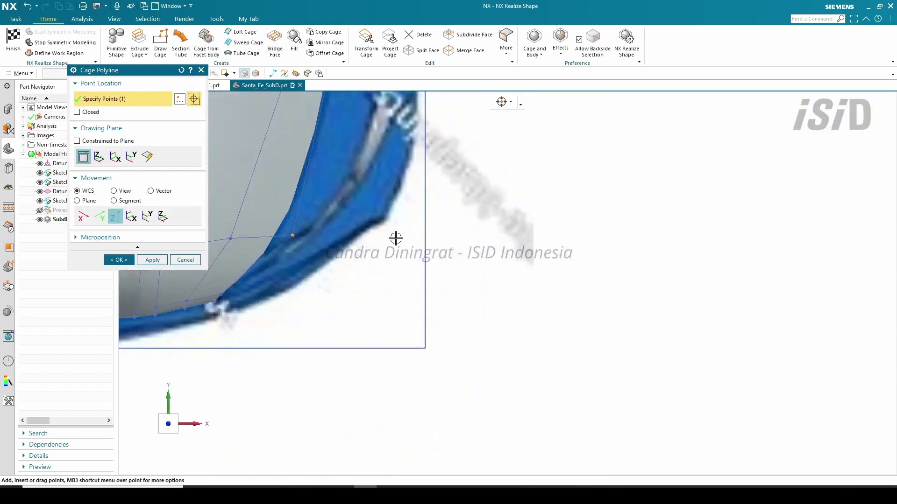
{"action": "scroll", "coordinate": [396, 239], "scroll_direction": "up", "scroll_amount": 4}
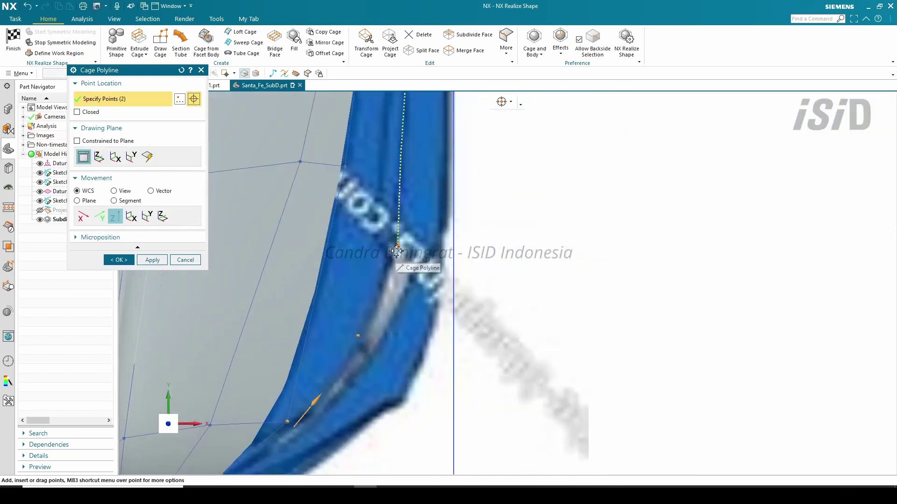
{"action": "key", "text": "ctrl+alt+f"}
{"action": "middle_click_drag", "start_coordinate": [715, 464], "coordinate": [735, 102], "text": "ctrl"}
{"action": "middle_click_drag", "start_coordinate": [582, 381], "coordinate": [543, 227], "text": "shift"}
{"action": "scroll", "coordinate": [543, 228], "scroll_direction": "up", "scroll_amount": 2}
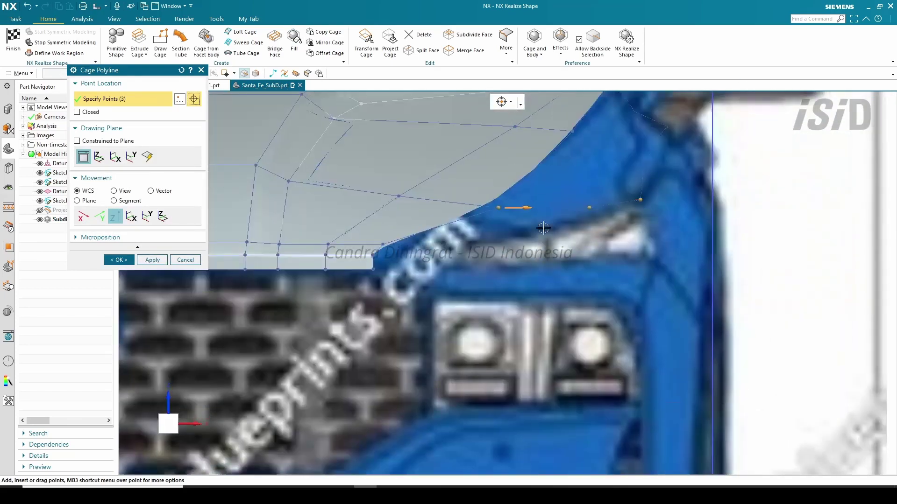
{"action": "scroll", "coordinate": [592, 185], "scroll_direction": "up", "scroll_amount": 1}
{"action": "scroll", "coordinate": [580, 206], "scroll_direction": "up", "scroll_amount": 2}
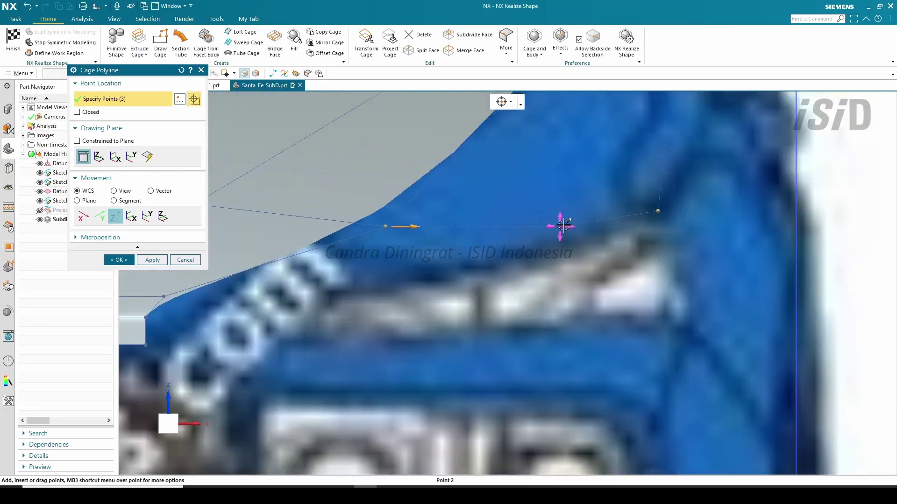
{"action": "left_click", "coordinate": [119, 260]}
Sweep a cage with the new three-point polyline and the rear polyline as sections, guided by the hood's outer edges and the fender polyline.
{"action": "middle_click_drag", "start_coordinate": [327, 210], "coordinate": [312, 239]}
{"action": "left_click", "coordinate": [246, 42]}
{"action": "left_click", "coordinate": [327, 363]}
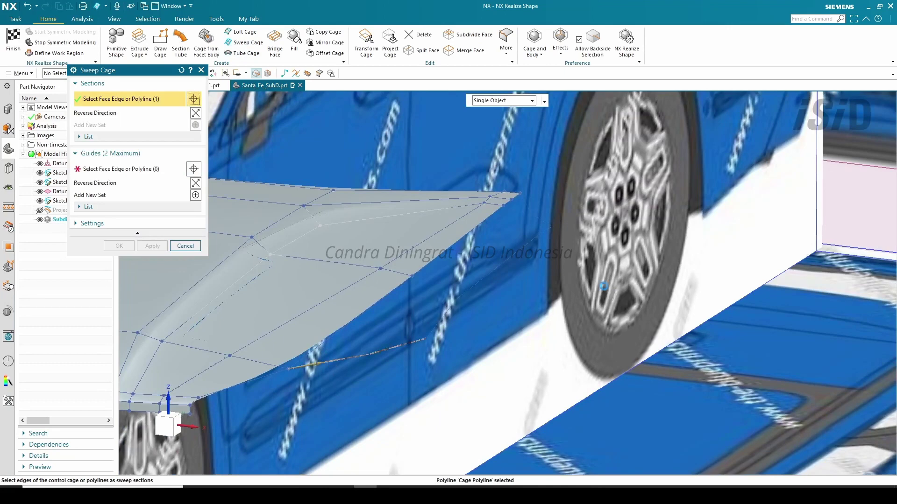
{"action": "middle_click", "coordinate": [321, 234]}
{"action": "left_click", "coordinate": [441, 256]}
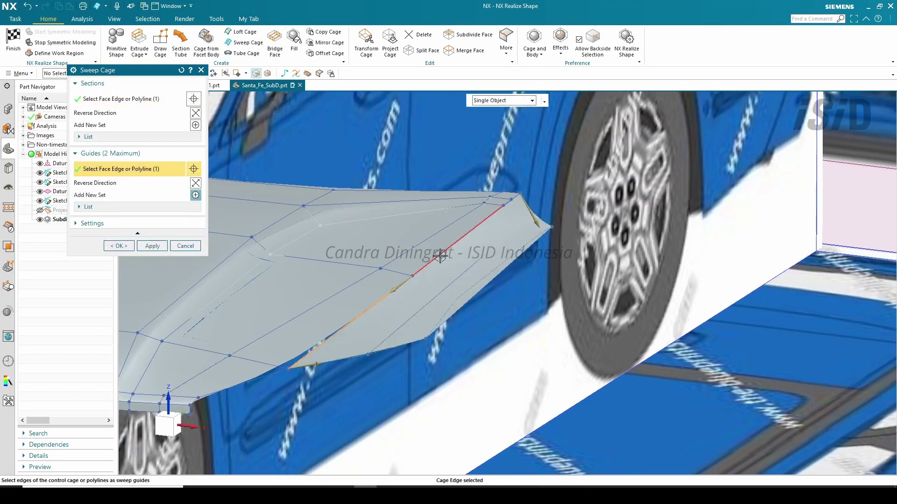
{"action": "left_click", "coordinate": [509, 201]}
{"action": "scroll", "coordinate": [509, 203], "scroll_direction": "up", "scroll_amount": 3}
{"action": "scroll", "coordinate": [506, 214], "scroll_direction": "down", "scroll_amount": 3}
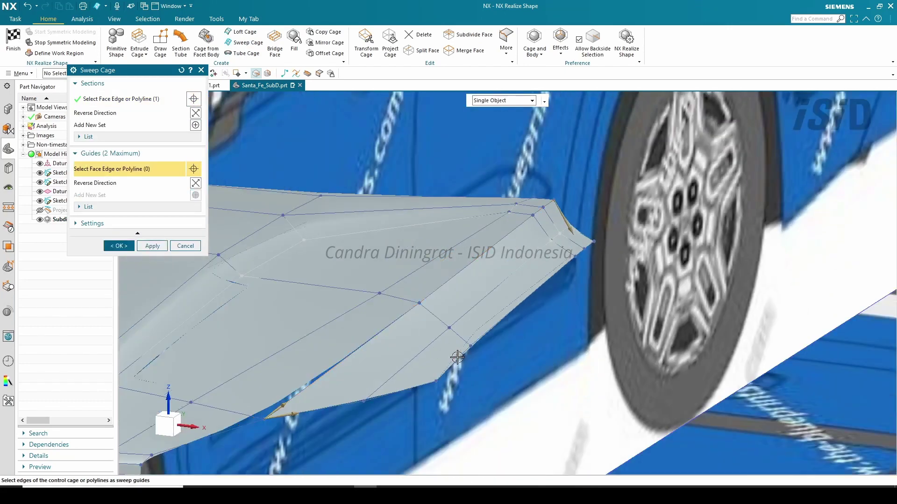
{"action": "left_click", "coordinate": [457, 318]}
{"action": "left_click", "coordinate": [119, 246]}
Extrude the two end edges of the hood's front lip 290 mm in the X direction, below the headlight.
{"action": "middle_click_drag", "start_coordinate": [522, 287], "coordinate": [624, 250]}
{"action": "middle_click_drag", "start_coordinate": [506, 269], "coordinate": [532, 282]}
{"action": "key", "text": "ctrl+alt+f"}
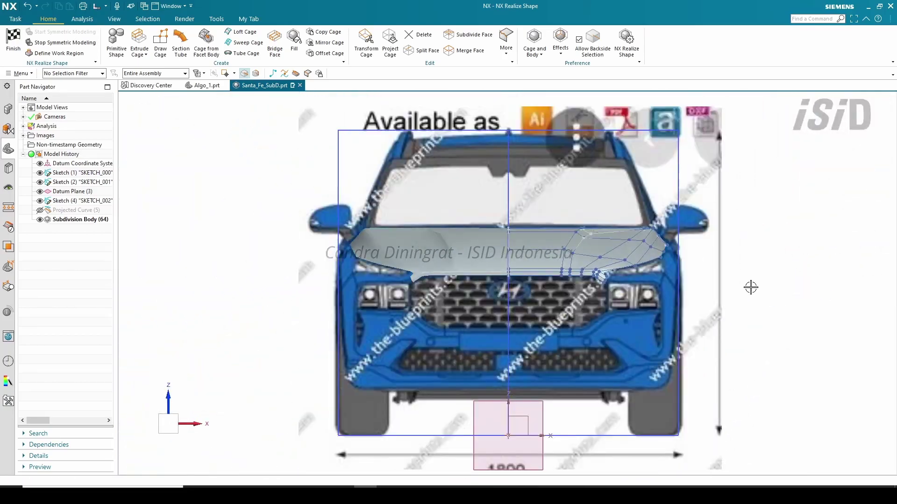
{"action": "scroll", "coordinate": [709, 261], "scroll_direction": "up", "scroll_amount": 6}
{"action": "scroll", "coordinate": [693, 244], "scroll_direction": "down", "scroll_amount": 2}
{"action": "scroll", "coordinate": [576, 290], "scroll_direction": "up", "scroll_amount": 3}
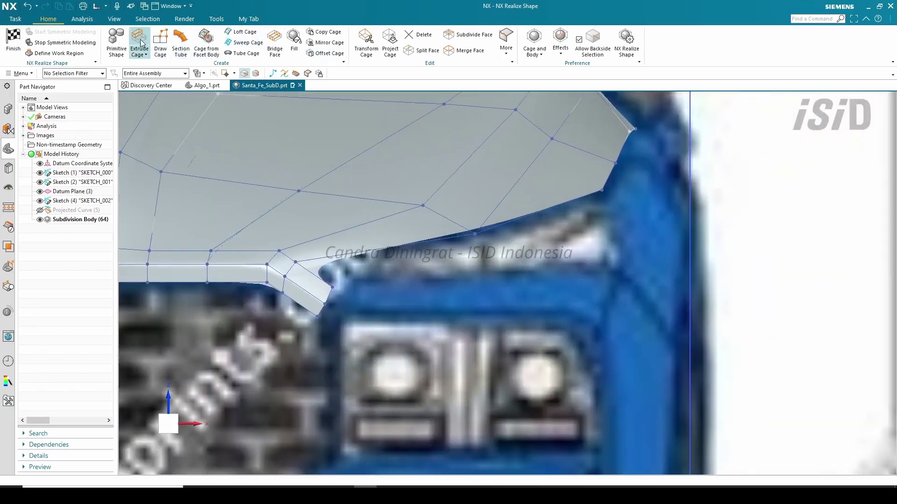
{"action": "left_click", "coordinate": [140, 41]}
{"action": "left_click", "coordinate": [325, 301]}
{"action": "left_click", "coordinate": [541, 288]}
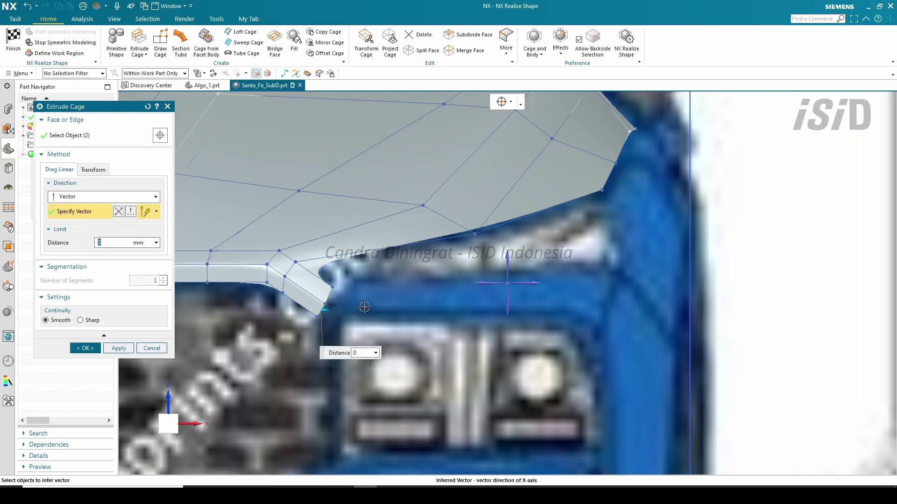
{"action": "left_click_drag", "start_coordinate": [332, 307], "coordinate": [592, 314]}
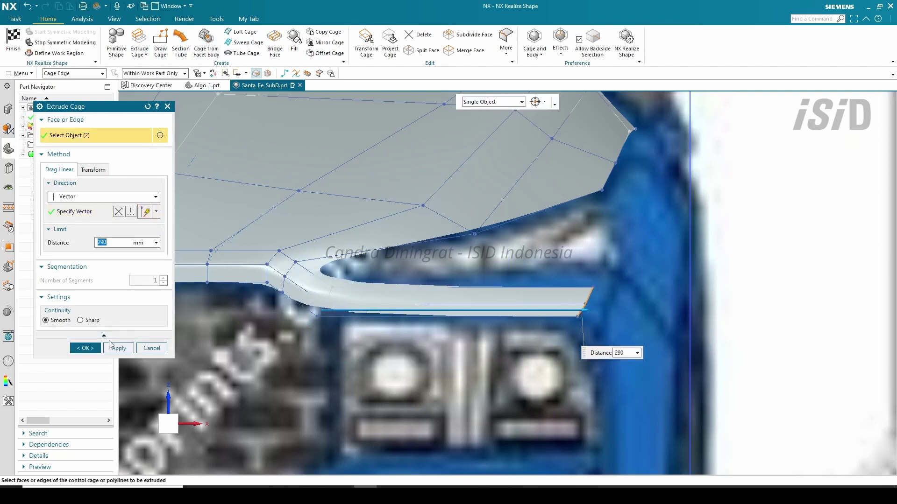
{"action": "left_click", "coordinate": [85, 348]}
Raise the extruded strip's upper outer vertex toward the headlight, and set the weight of the strip's middle and inner end edges to 100 percent.
{"action": "left_click", "coordinate": [617, 267]}
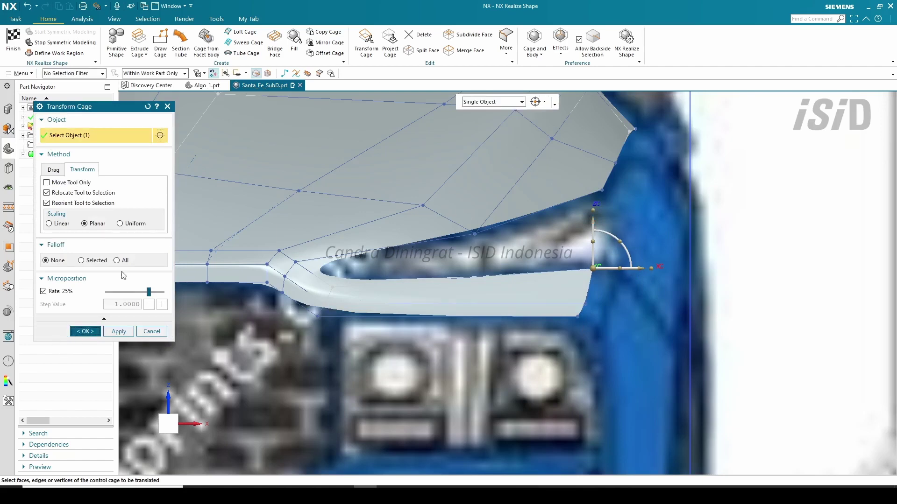
{"action": "left_click", "coordinate": [85, 332]}
{"action": "left_click", "coordinate": [337, 304]}
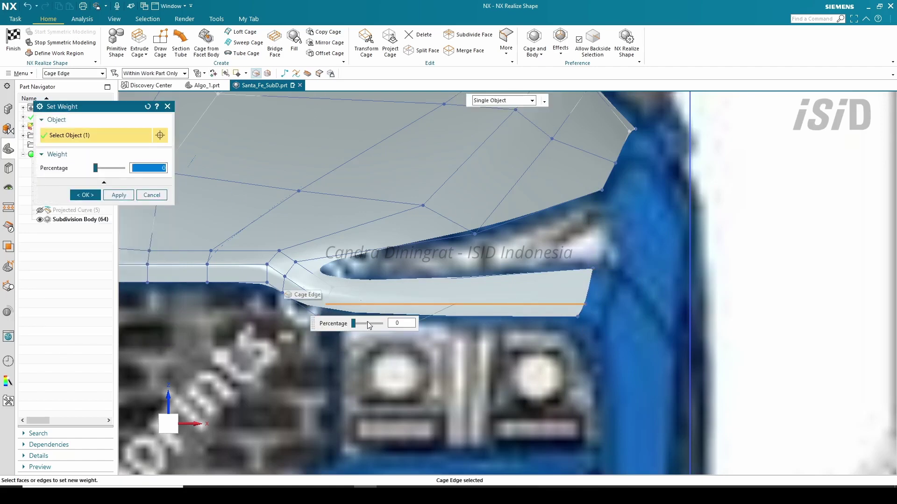
{"action": "left_click", "coordinate": [330, 295]}
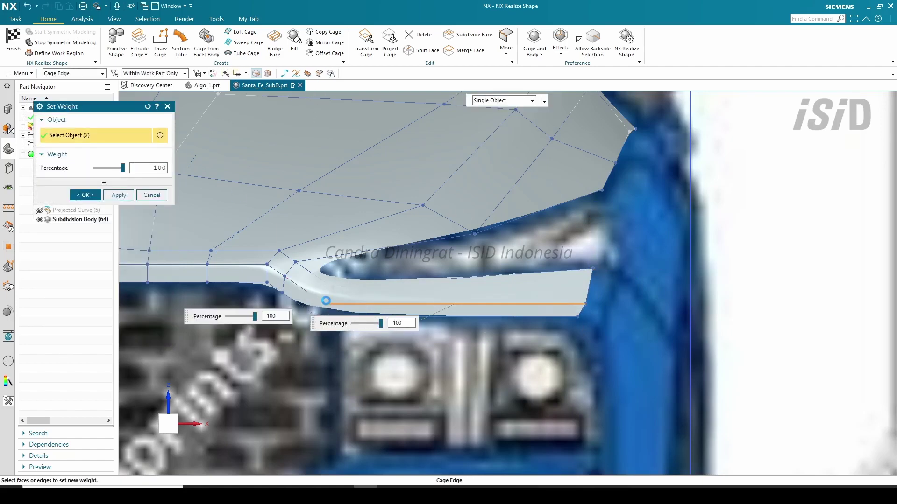
{"action": "left_click", "coordinate": [322, 309]}
{"action": "left_click", "coordinate": [86, 196]}
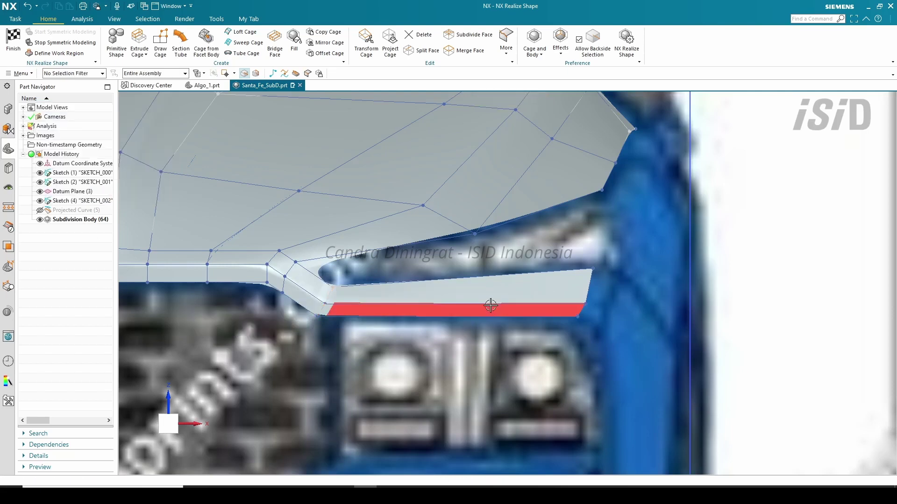
Move the strip's outer end vertices rearward in top view to follow the front corner outline, with 25% micropositioning turned off.
{"action": "key", "text": "ctrl+alt+t"}
{"action": "scroll", "coordinate": [527, 373], "scroll_direction": "up", "scroll_amount": 5}
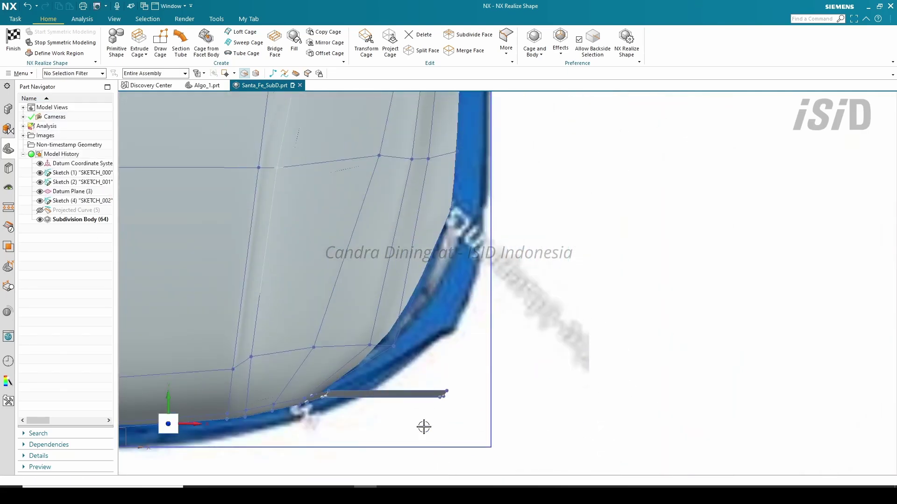
{"action": "key", "text": "ctrl+t"}
{"action": "left_click_drag", "start_coordinate": [482, 437], "coordinate": [442, 161]}
{"action": "left_click", "coordinate": [51, 292]}
{"action": "left_click_drag", "start_coordinate": [453, 295], "coordinate": [460, 252]}
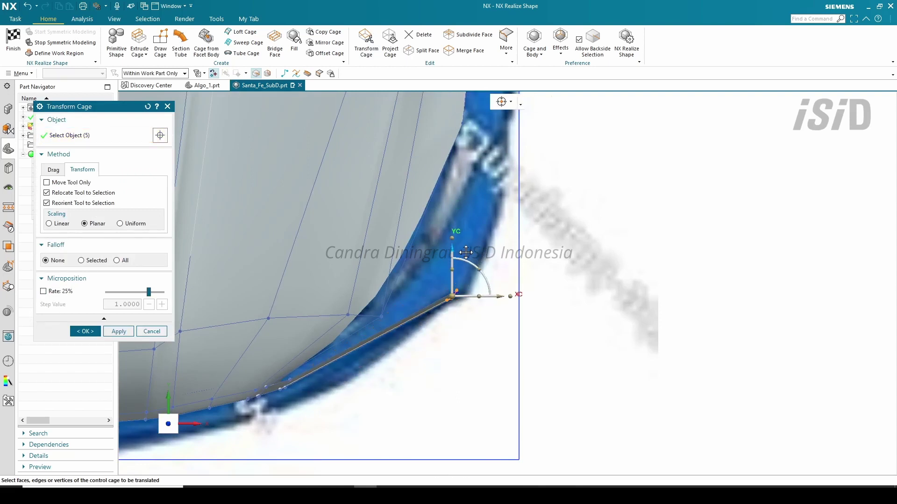
{"action": "left_click", "coordinate": [89, 332]}
Move the strip's upper outer vertex farther rearward so the strip's upper edge follows the headlight in top view.
{"action": "scroll", "coordinate": [271, 291], "scroll_direction": "down", "scroll_amount": 1}
{"action": "middle_click_drag", "start_coordinate": [271, 291], "coordinate": [275, 261]}
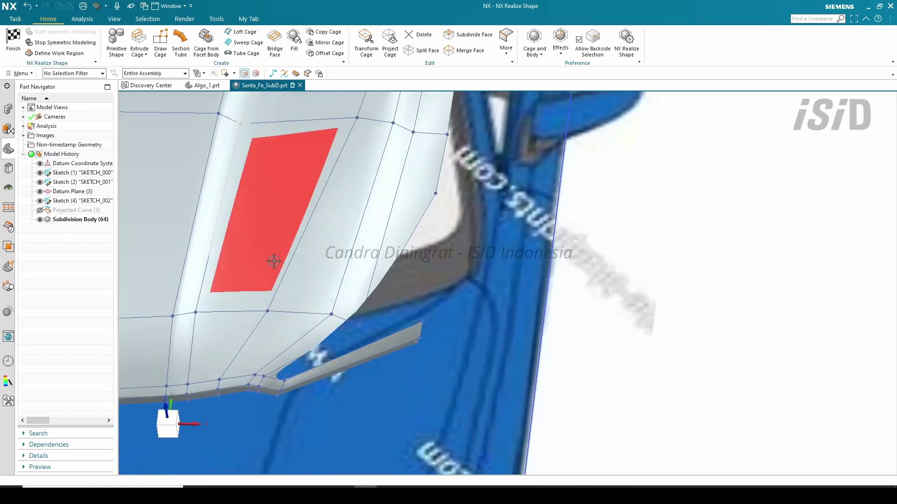
{"action": "key", "text": "F8"}
{"action": "left_click", "coordinate": [367, 42]}
{"action": "scroll", "coordinate": [500, 230], "scroll_direction": "up", "scroll_amount": 4}
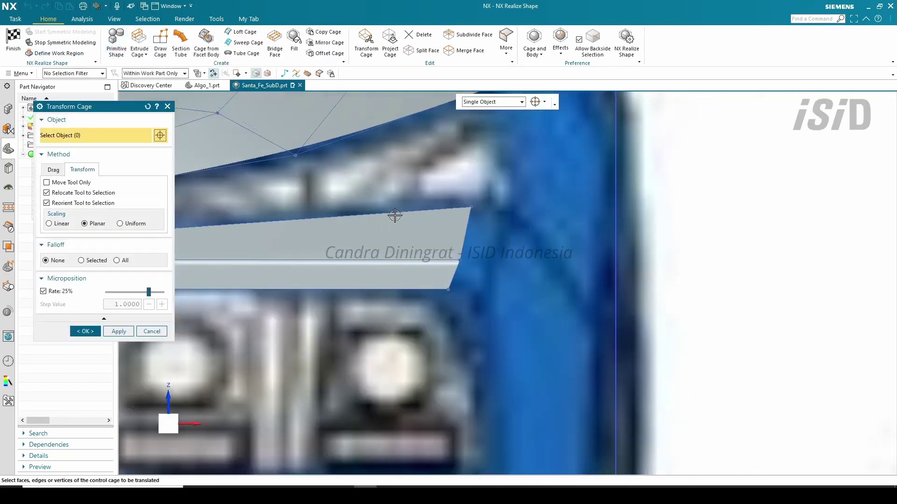
{"action": "scroll", "coordinate": [649, 297], "scroll_direction": "down", "scroll_amount": 5}
{"action": "scroll", "coordinate": [640, 349], "scroll_direction": "up", "scroll_amount": 8}
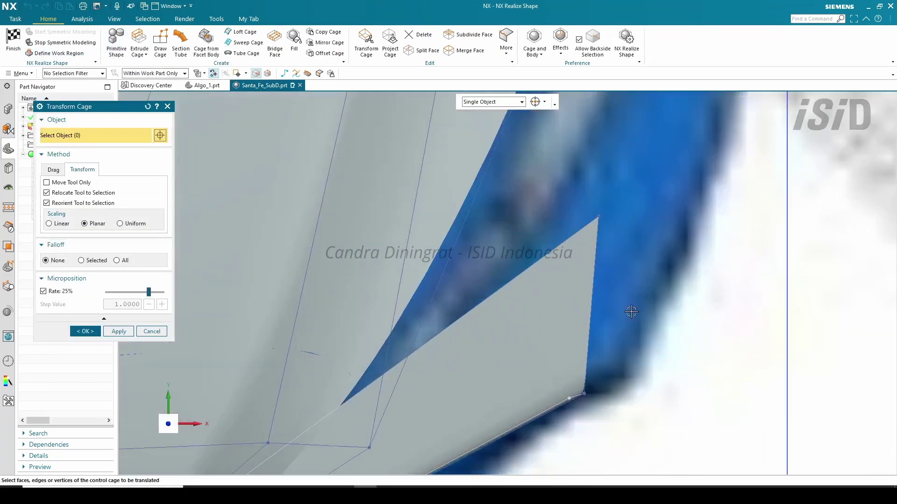
Draw a short two-point cage polyline outward from the strip's outer end vertex at the front corner.
{"action": "left_click", "coordinate": [284, 73]}
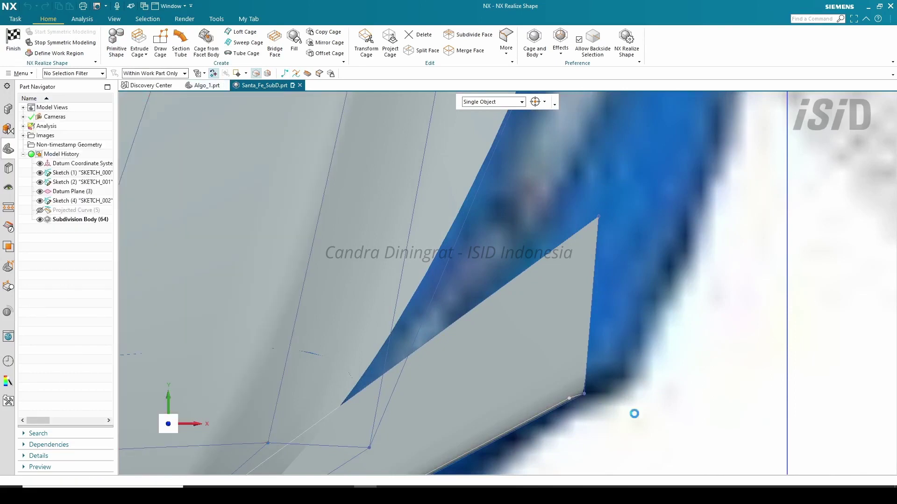
{"action": "left_click", "coordinate": [584, 393]}
{"action": "scroll", "coordinate": [618, 378], "scroll_direction": "up", "scroll_amount": 2}
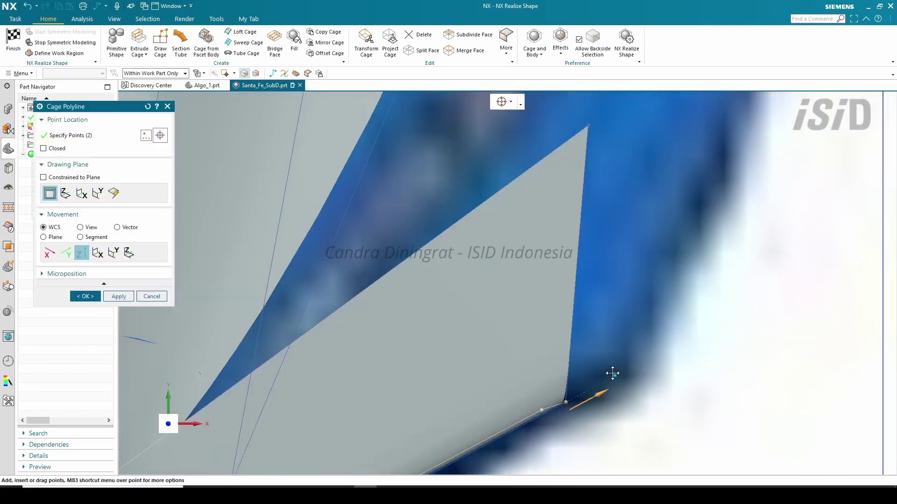
{"action": "left_click_drag", "start_coordinate": [612, 380], "coordinate": [610, 375]}
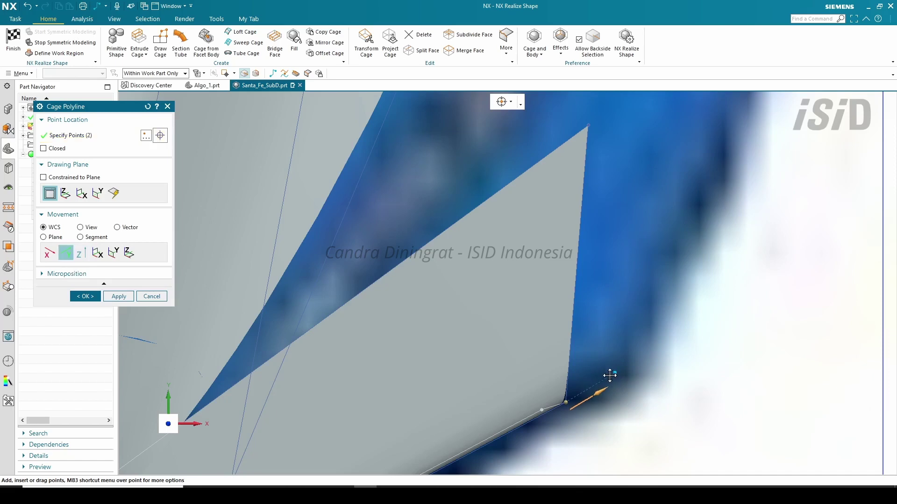
{"action": "left_click", "coordinate": [85, 296]}
Try to sweep the strip's outer end edges along the short polyline.
{"action": "scroll", "coordinate": [415, 323], "scroll_direction": "down", "scroll_amount": 1}
{"action": "middle_click_drag", "start_coordinate": [420, 327], "coordinate": [416, 282]}
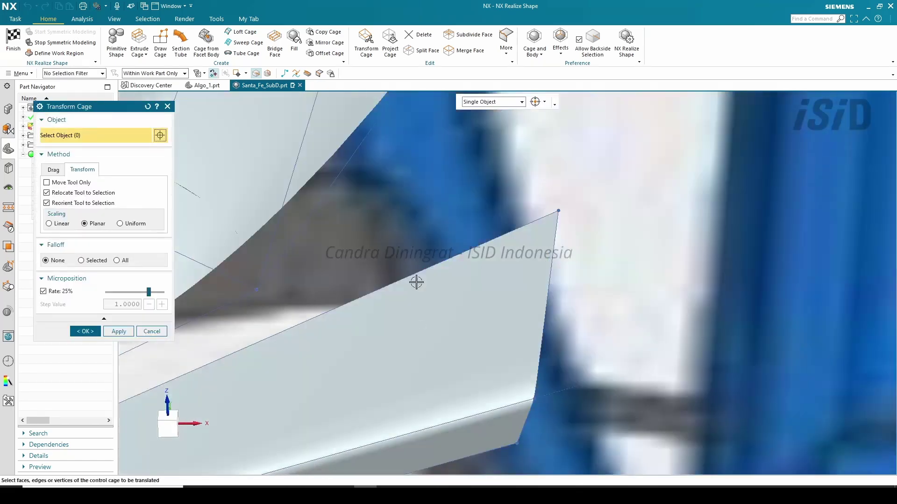
{"action": "middle_click_drag", "start_coordinate": [472, 313], "coordinate": [439, 258], "text": "shift"}
{"action": "left_click", "coordinate": [246, 43]}
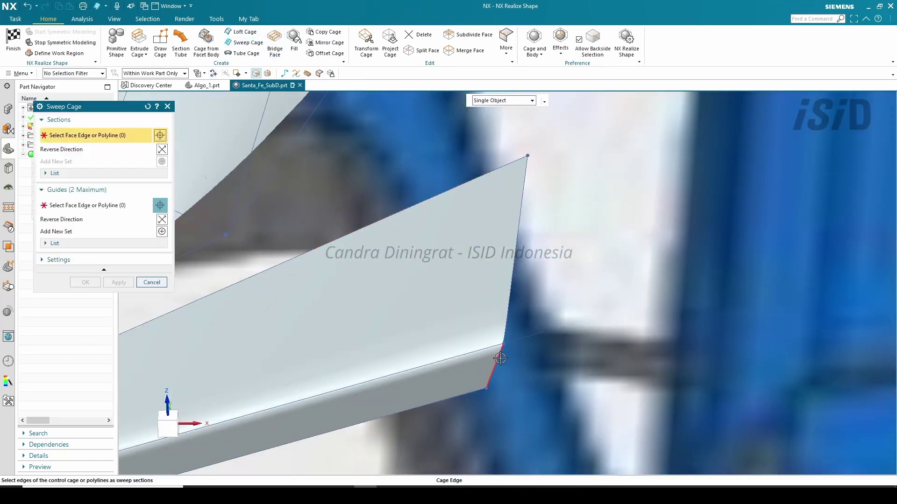
{"action": "middle_click", "coordinate": [502, 317]}
{"action": "left_click", "coordinate": [528, 333]}
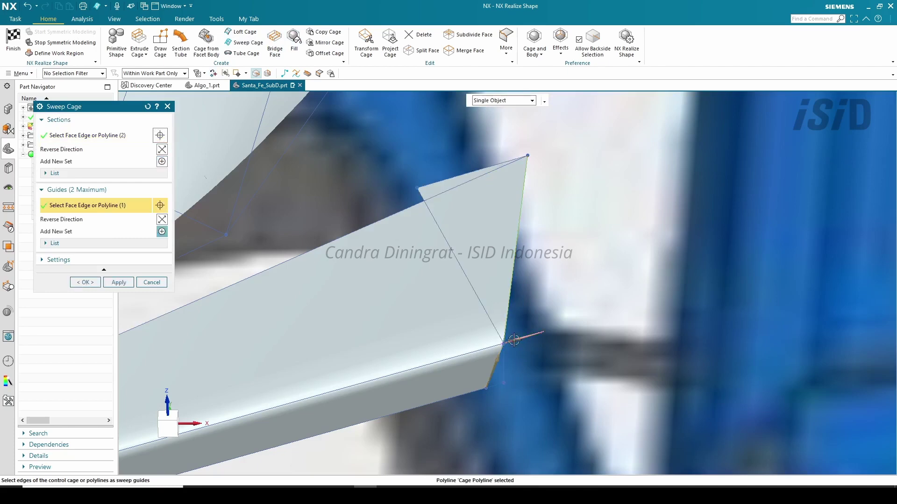
{"action": "left_click", "coordinate": [151, 282]}
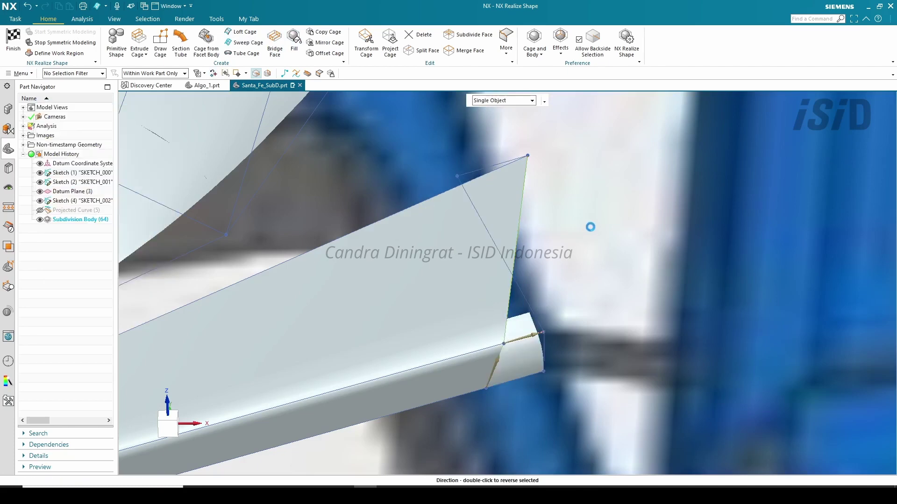
Delete the short cage polyline at the strip's outer end.
{"action": "scroll", "coordinate": [489, 335], "scroll_direction": "down", "scroll_amount": 2}
{"action": "right_click", "coordinate": [492, 327]}
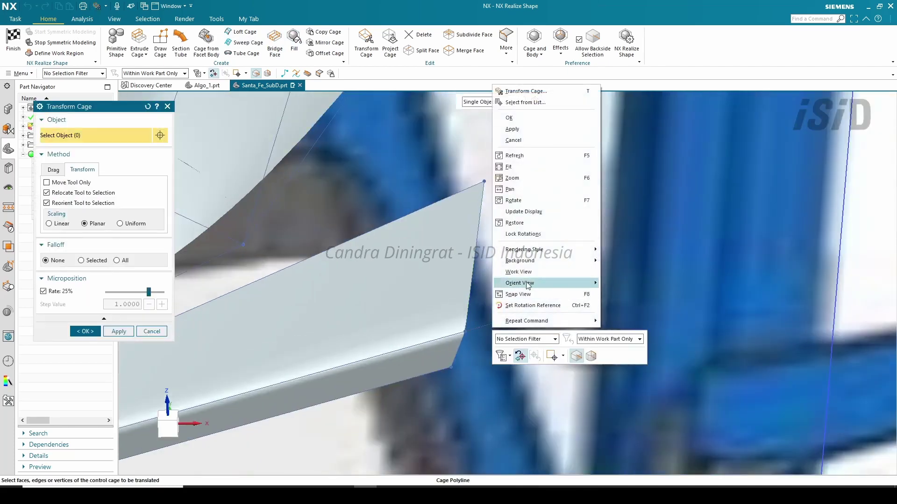
{"action": "right_click", "coordinate": [484, 329]}
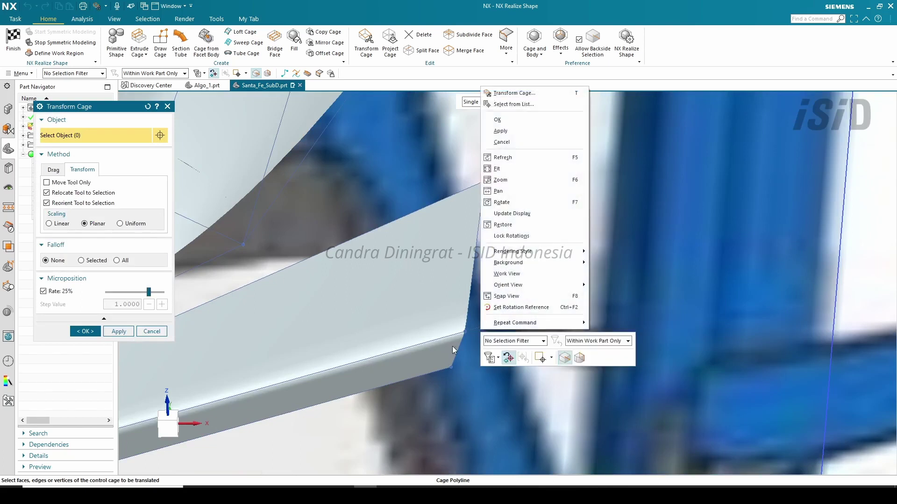
{"action": "left_click", "coordinate": [152, 331]}
{"action": "right_click", "coordinate": [497, 324]}
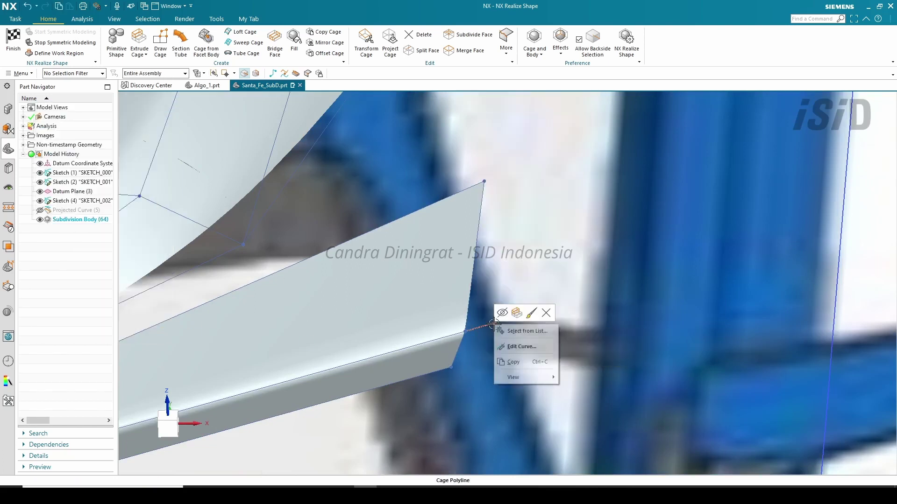
{"action": "left_click", "coordinate": [542, 313]}
Extrude the strip's two outer end edges outward in the X direction toward the blueprint's front corner outline.
{"action": "left_click", "coordinate": [88, 178]}
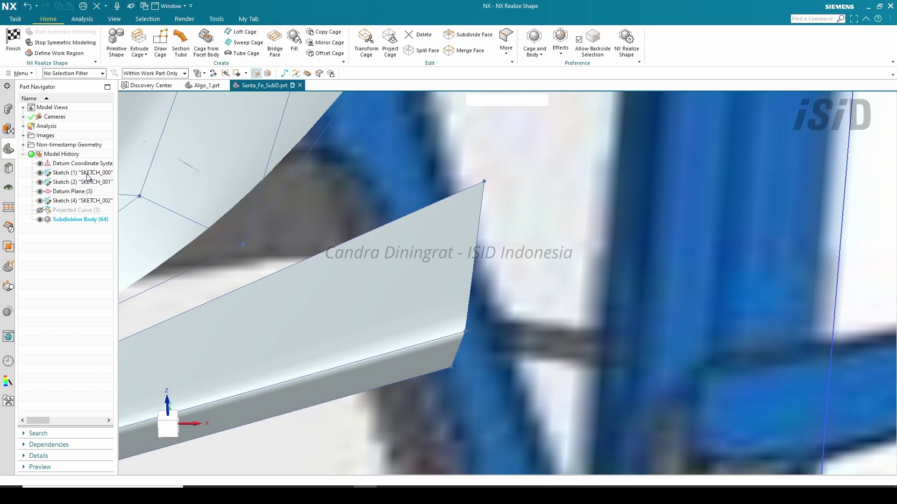
{"action": "left_click", "coordinate": [139, 42]}
{"action": "left_click_drag", "start_coordinate": [531, 377], "coordinate": [418, 165]}
{"action": "key", "text": "ctrl+alt+t"}
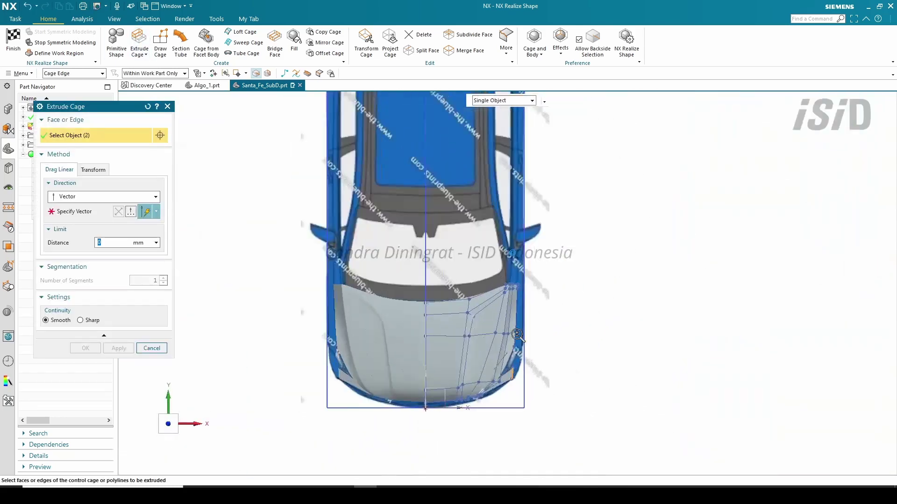
{"action": "scroll", "coordinate": [544, 318], "scroll_direction": "up", "scroll_amount": 10}
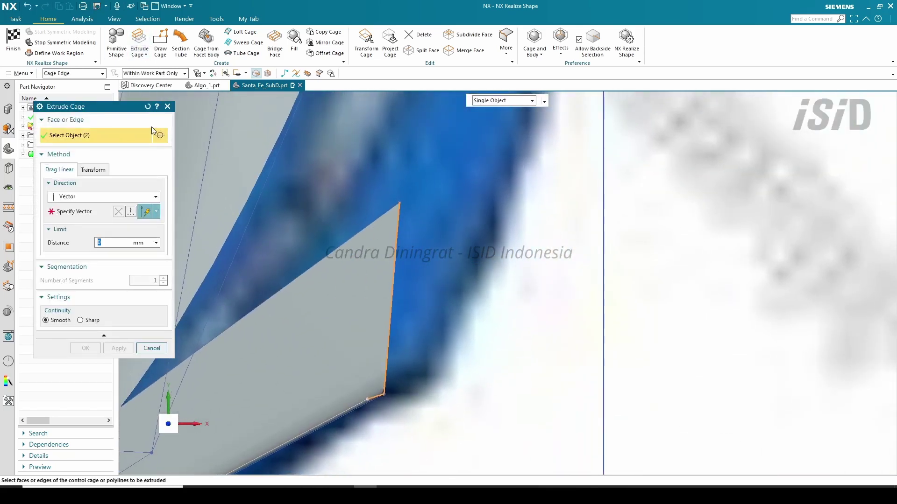
{"action": "left_click", "coordinate": [76, 215]}
{"action": "left_click", "coordinate": [533, 284]}
{"action": "left_click_drag", "start_coordinate": [393, 299], "coordinate": [443, 298]}
{"action": "left_click", "coordinate": [84, 349]}
Move the extruded strip's outer end edges rearward in top view.
{"action": "left_click", "coordinate": [366, 45]}
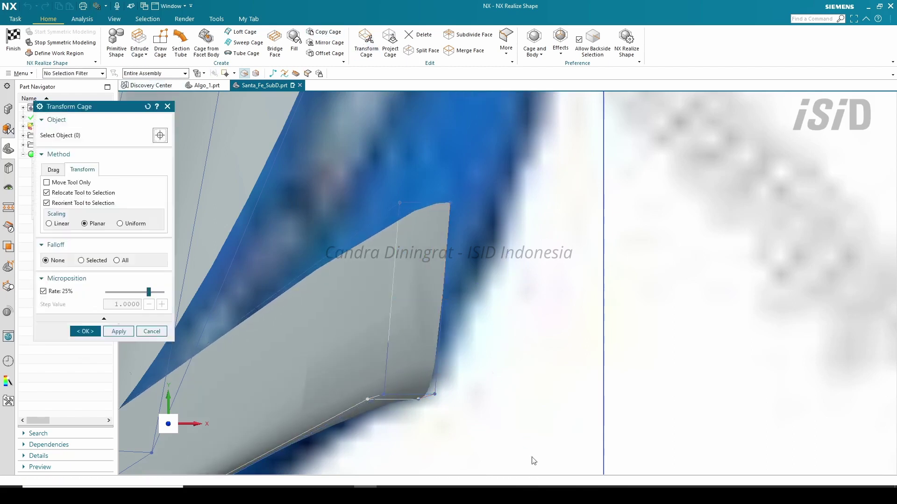
{"action": "left_click_drag", "start_coordinate": [516, 467], "coordinate": [416, 192]}
{"action": "left_click_drag", "start_coordinate": [446, 244], "coordinate": [445, 236]}
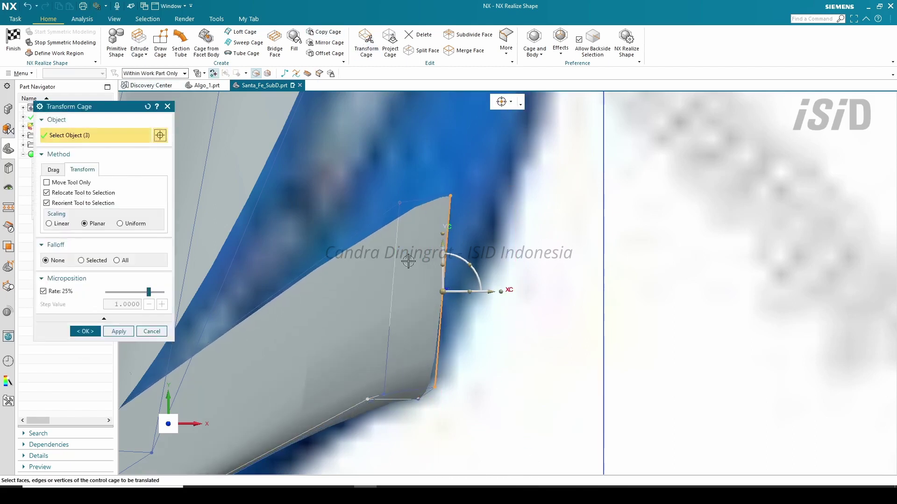
{"action": "left_click", "coordinate": [122, 333]}
{"action": "left_click_drag", "start_coordinate": [523, 435], "coordinate": [420, 179]}
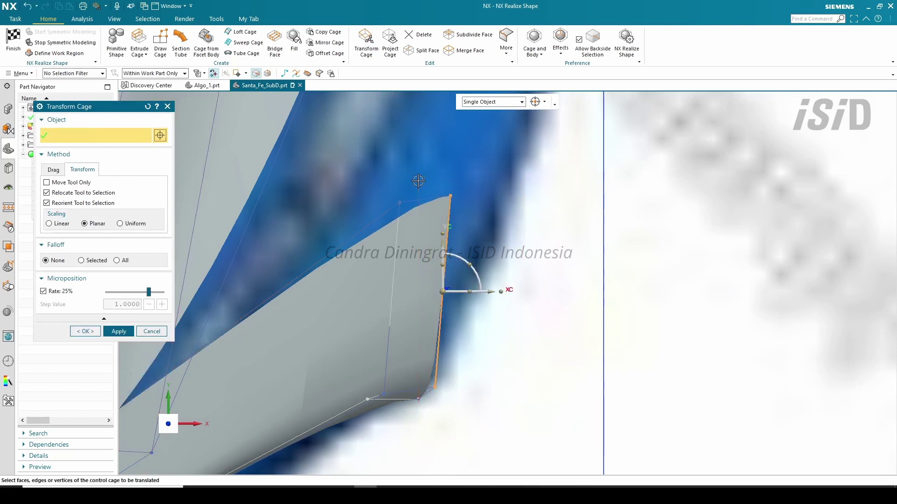
{"action": "left_click_drag", "start_coordinate": [534, 453], "coordinate": [416, 165]}
{"action": "left_click_drag", "start_coordinate": [435, 281], "coordinate": [444, 206]}
Move the strip's rear outer end vertex outward in X in top view to meet the blueprint's side outline.
{"action": "left_click", "coordinate": [451, 176]}
{"action": "left_click_drag", "start_coordinate": [500, 177], "coordinate": [724, 178]}
{"action": "middle_click_drag", "start_coordinate": [403, 306], "coordinate": [393, 404], "text": "shift"}
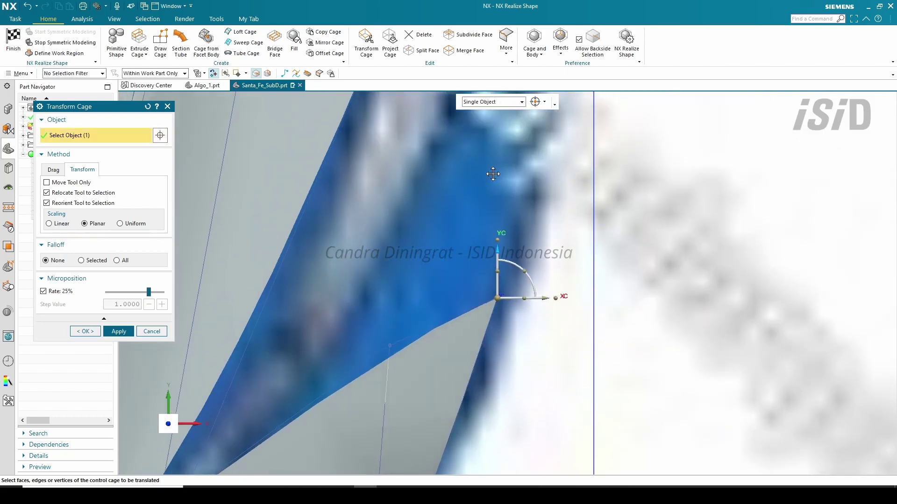
{"action": "left_click_drag", "start_coordinate": [545, 276], "coordinate": [581, 276]}
{"action": "scroll", "coordinate": [472, 275], "scroll_direction": "down", "scroll_amount": 3}
{"action": "scroll", "coordinate": [419, 425], "scroll_direction": "up", "scroll_amount": 2}
{"action": "middle_click_drag", "start_coordinate": [374, 386], "coordinate": [448, 280]}
{"action": "scroll", "coordinate": [449, 280], "scroll_direction": "down", "scroll_amount": 4}
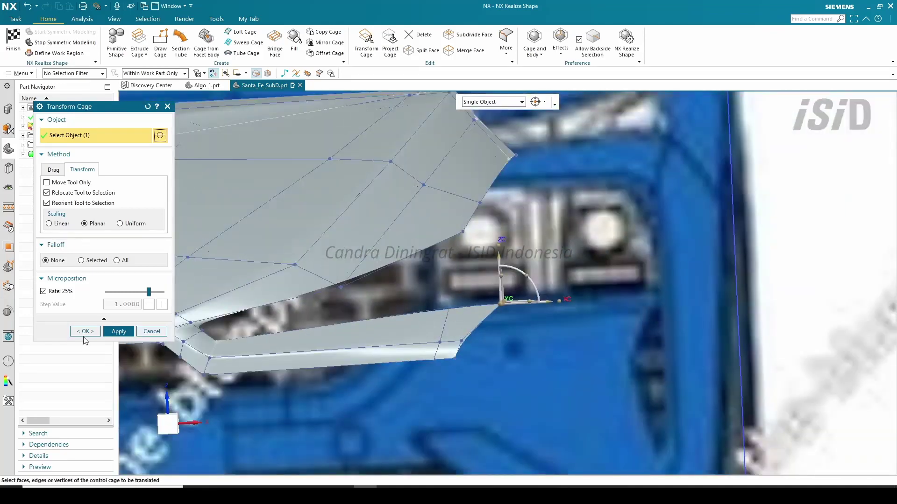
{"action": "left_click", "coordinate": [88, 332]}
In front view, extrude the strip's two outer end edges 390 mm downward along Z beside the lower lamps.
{"action": "key", "text": "F8"}
{"action": "scroll", "coordinate": [619, 356], "scroll_direction": "up", "scroll_amount": 5}
{"action": "scroll", "coordinate": [707, 261], "scroll_direction": "up", "scroll_amount": 1}
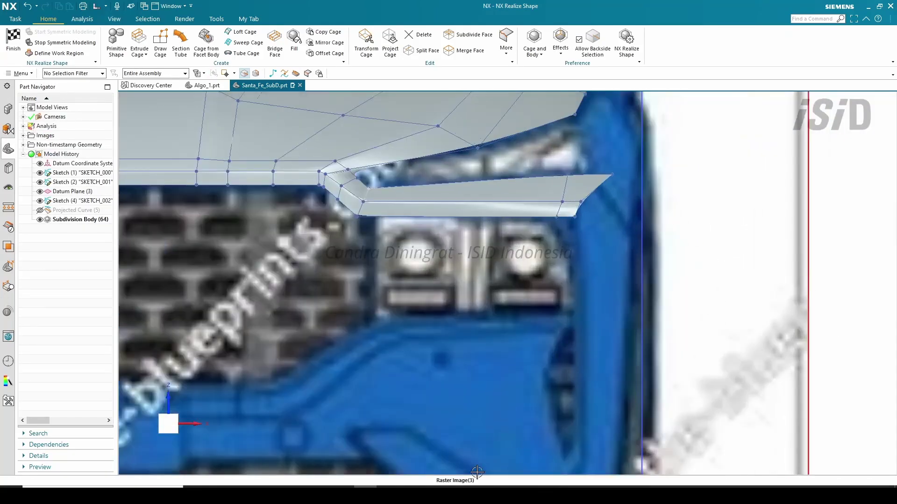
{"action": "scroll", "coordinate": [478, 472], "scroll_direction": "down", "scroll_amount": 1}
{"action": "middle_click_drag", "start_coordinate": [478, 472], "coordinate": [363, 376], "text": "shift"}
{"action": "left_click", "coordinate": [140, 38]}
{"action": "left_click", "coordinate": [457, 148]}
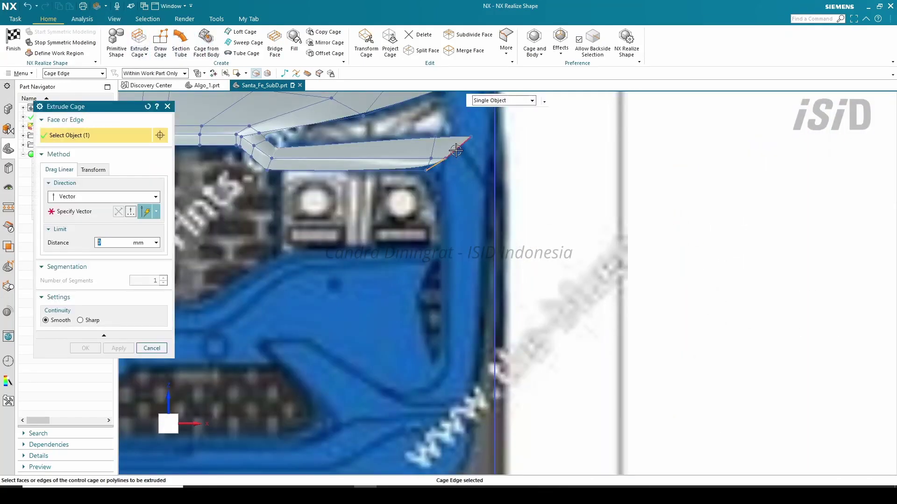
{"action": "left_click", "coordinate": [85, 214]}
{"action": "left_click", "coordinate": [511, 312]}
{"action": "left_click_drag", "start_coordinate": [461, 161], "coordinate": [493, 366]}
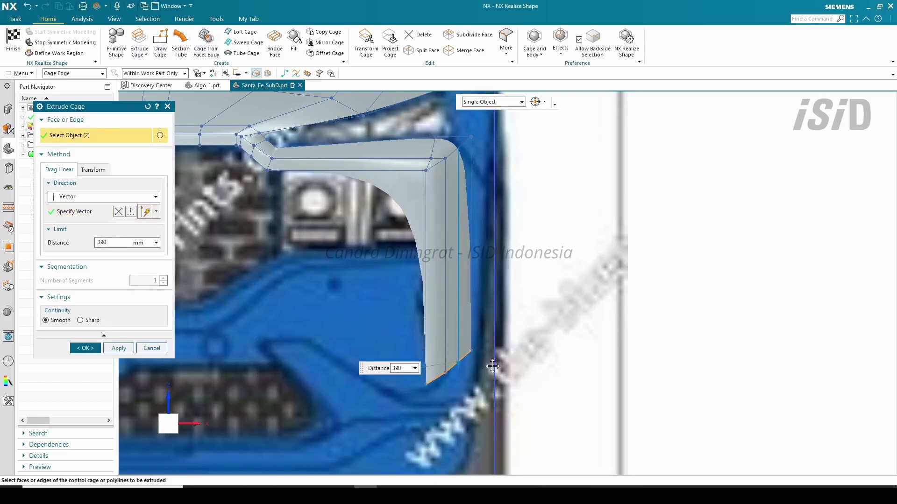
{"action": "left_click", "coordinate": [85, 350]}
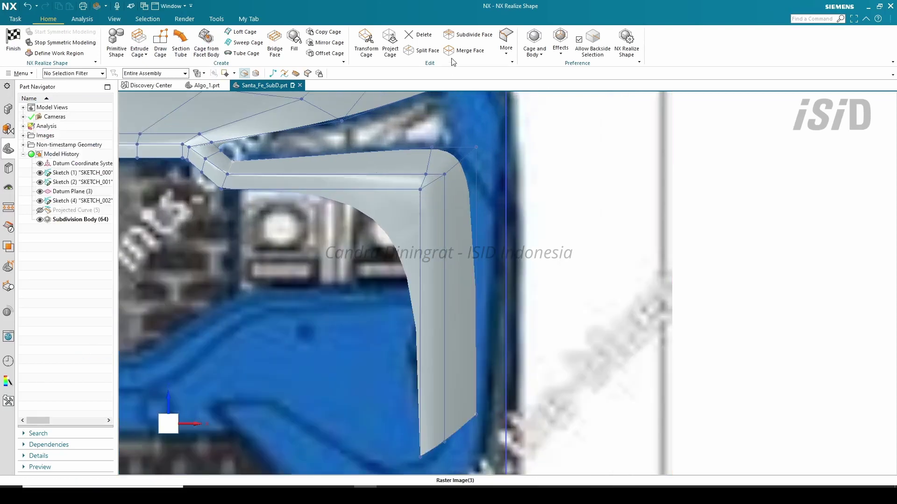
Split the outer face of the downward extrusion once crosswise near its upper end.
{"action": "left_click", "coordinate": [435, 234]}
{"action": "left_click", "coordinate": [462, 215]}
{"action": "left_click", "coordinate": [433, 236], "text": "shift"}
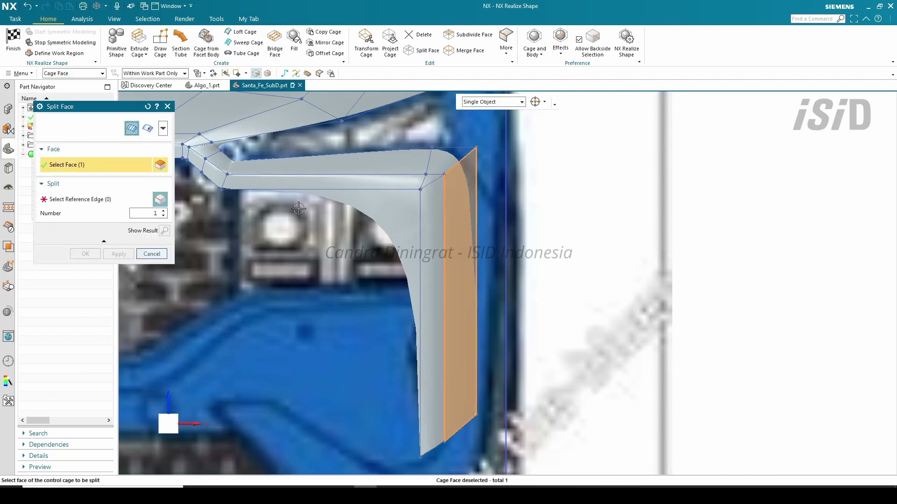
{"action": "left_click", "coordinate": [88, 205]}
{"action": "left_click", "coordinate": [476, 295]}
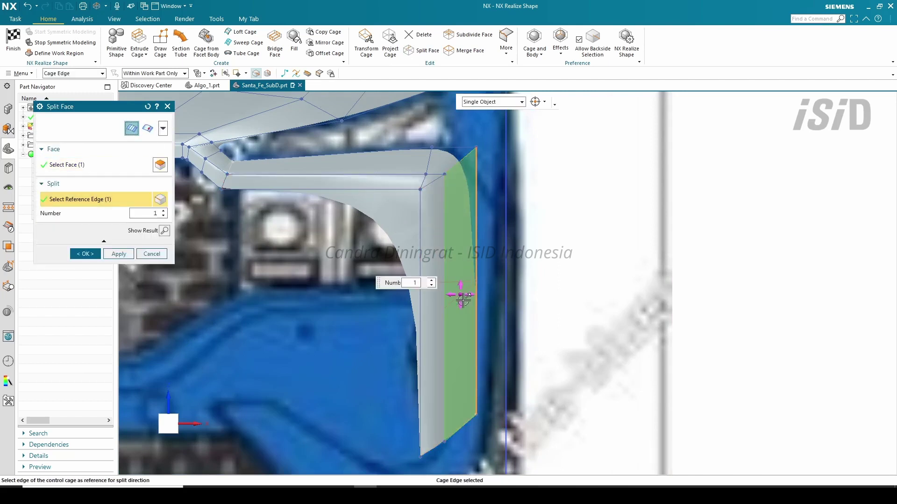
{"action": "left_click", "coordinate": [120, 256]}
Split the adjoining inner face with a line from the inner corner vertex to the new split's end vertex.
{"action": "scroll", "coordinate": [423, 186], "scroll_direction": "up", "scroll_amount": 1}
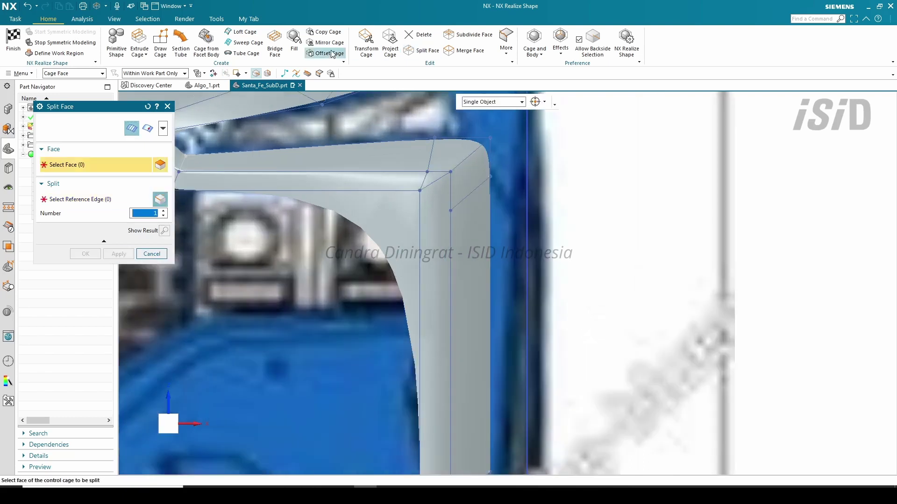
{"action": "left_click", "coordinate": [147, 129]}
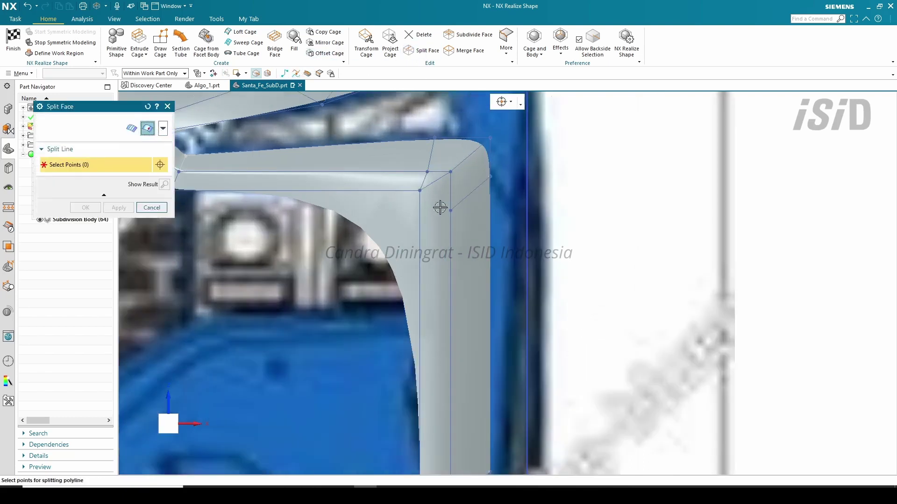
{"action": "left_click", "coordinate": [420, 190]}
{"action": "left_click", "coordinate": [122, 209]}
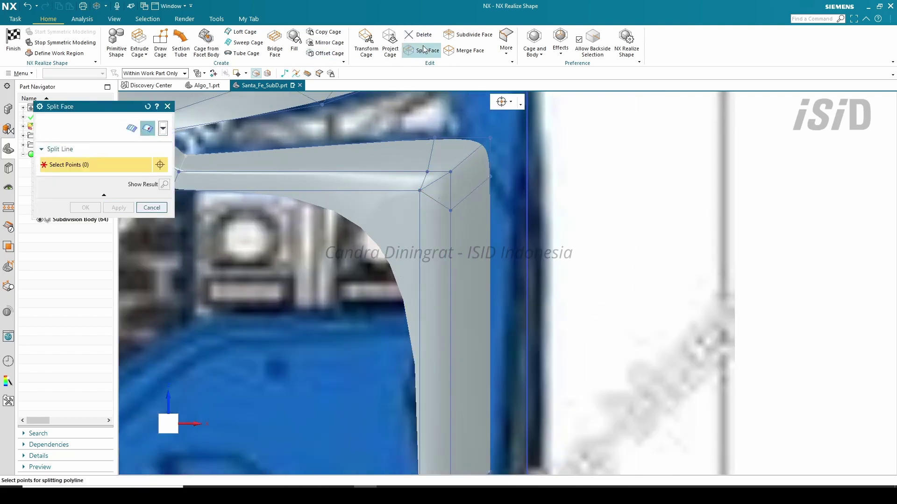
Merge the two triangular cage faces at the strip's inner corner into one face.
{"action": "left_click", "coordinate": [463, 51]}
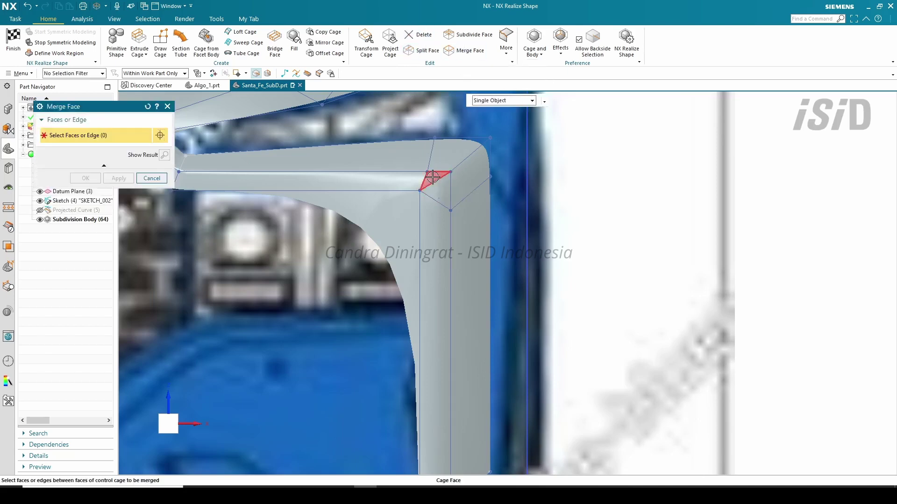
{"action": "left_click", "coordinate": [433, 177]}
{"action": "left_click", "coordinate": [440, 193]}
{"action": "left_click", "coordinate": [122, 179]}
Move the lower rear vertex of the downward extrusion forward in side view.
{"action": "scroll", "coordinate": [441, 212], "scroll_direction": "down", "scroll_amount": 4}
{"action": "scroll", "coordinate": [442, 254], "scroll_direction": "up", "scroll_amount": 1}
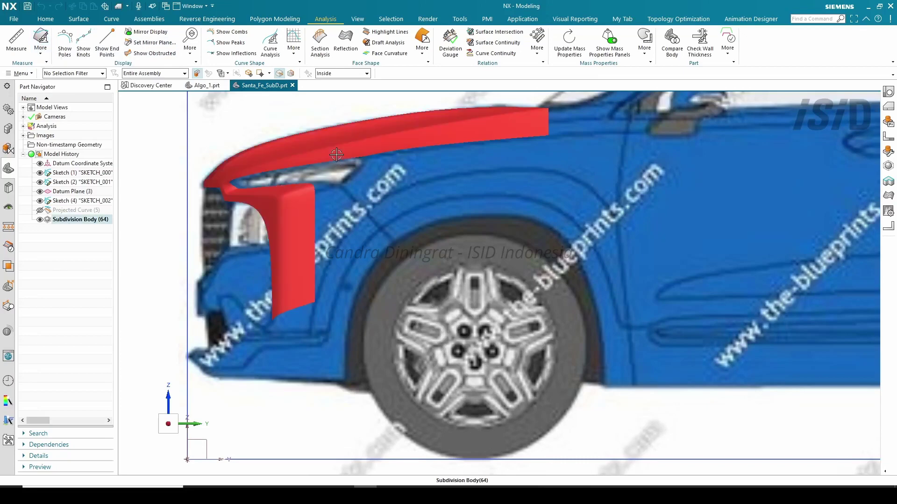
{"action": "left_click", "coordinate": [81, 219]}
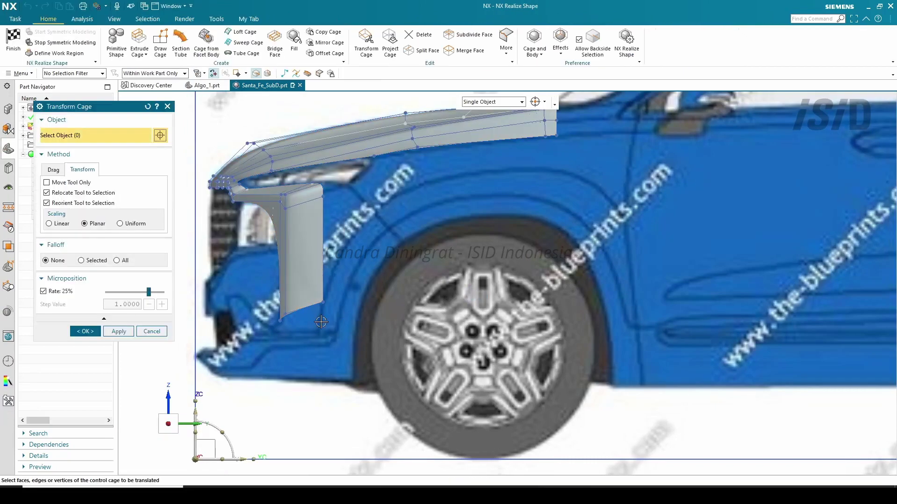
{"action": "left_click", "coordinate": [322, 302]}
{"action": "left_click_drag", "start_coordinate": [375, 302], "coordinate": [319, 303]}
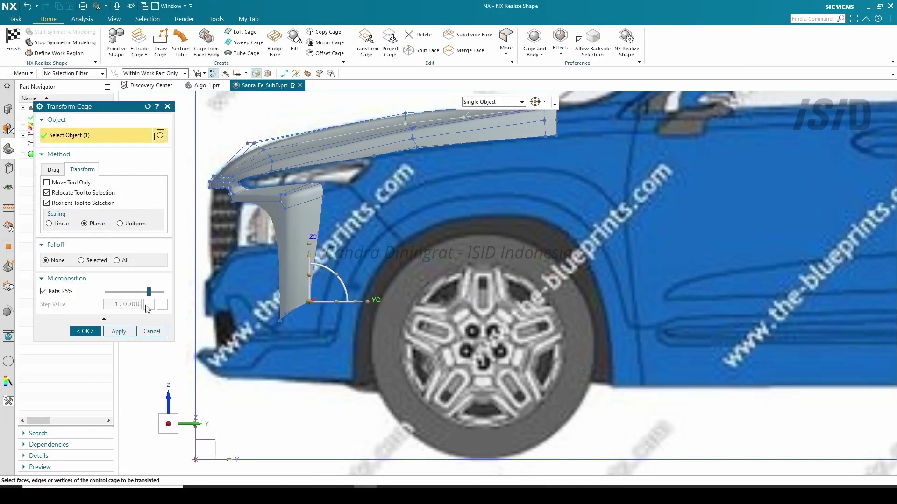
{"action": "left_click", "coordinate": [88, 332]}
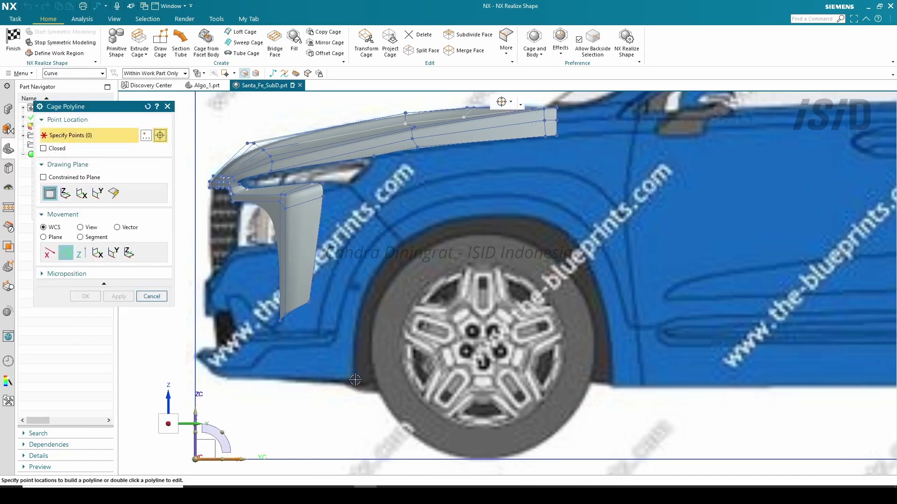
Draw an 11-point cage polyline along the front wheel arch opening in side view, from its front lower end to its rear lower end.
{"action": "scroll", "coordinate": [369, 373], "scroll_direction": "up", "scroll_amount": 2}
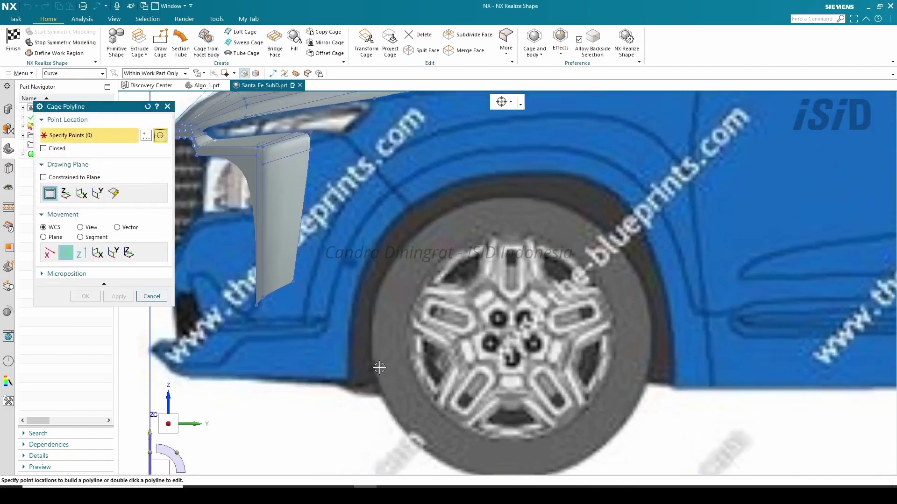
{"action": "left_click", "coordinate": [349, 379]}
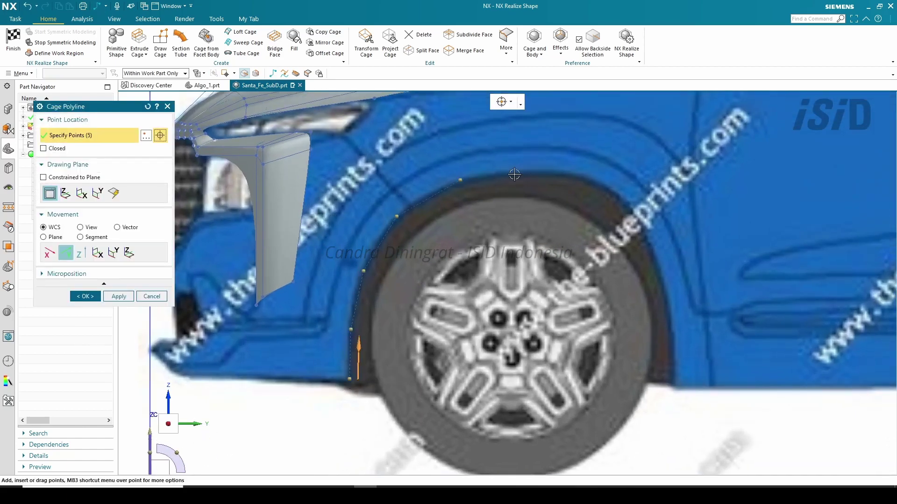
{"action": "middle_click_drag", "start_coordinate": [497, 202], "coordinate": [410, 278], "text": "shift"}
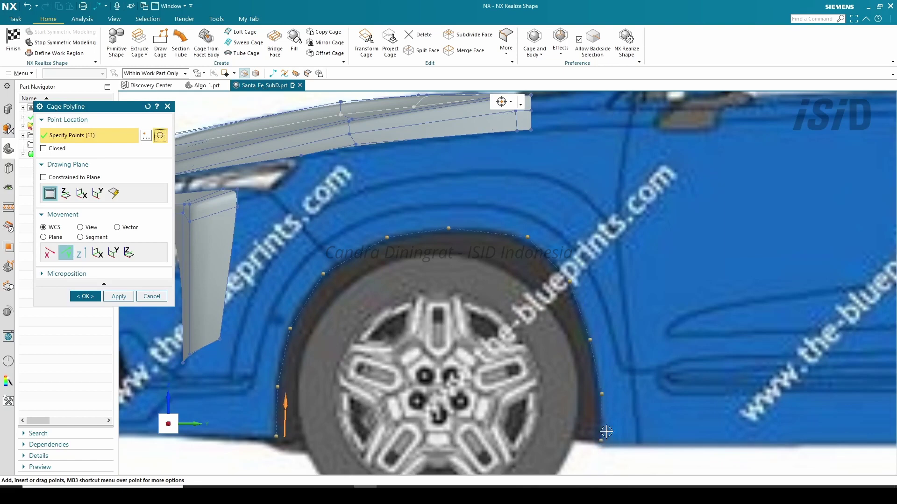
{"action": "middle_click_drag", "start_coordinate": [619, 300], "coordinate": [674, 234], "text": "shift"}
{"action": "left_click", "coordinate": [89, 296]}
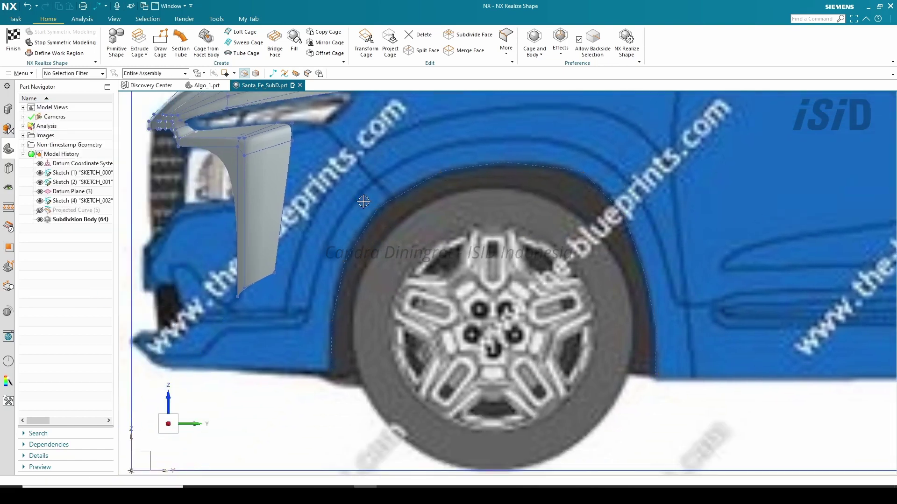
Draw short two-point cage polylines outward from the front and rear lower ends of the wheel arch polyline.
{"action": "left_click", "coordinate": [273, 73]}
{"action": "scroll", "coordinate": [341, 365], "scroll_direction": "up", "scroll_amount": 4}
{"action": "left_click", "coordinate": [335, 362]}
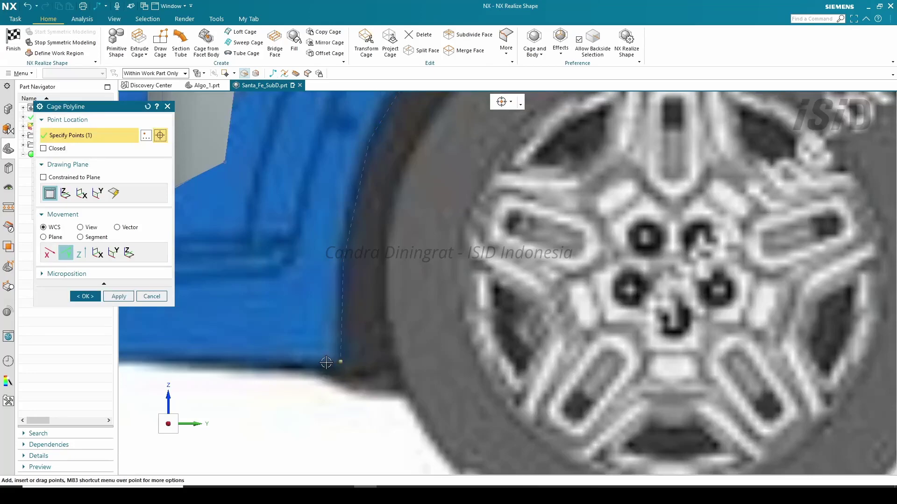
{"action": "scroll", "coordinate": [205, 306], "scroll_direction": "down", "scroll_amount": 3}
{"action": "scroll", "coordinate": [581, 356], "scroll_direction": "up", "scroll_amount": 2}
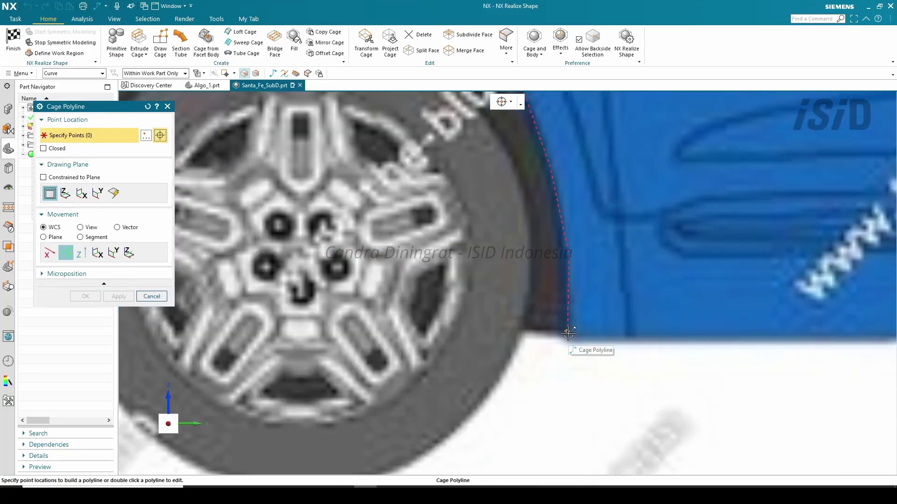
{"action": "left_click", "coordinate": [568, 333]}
{"action": "scroll", "coordinate": [591, 355], "scroll_direction": "down", "scroll_amount": 3}
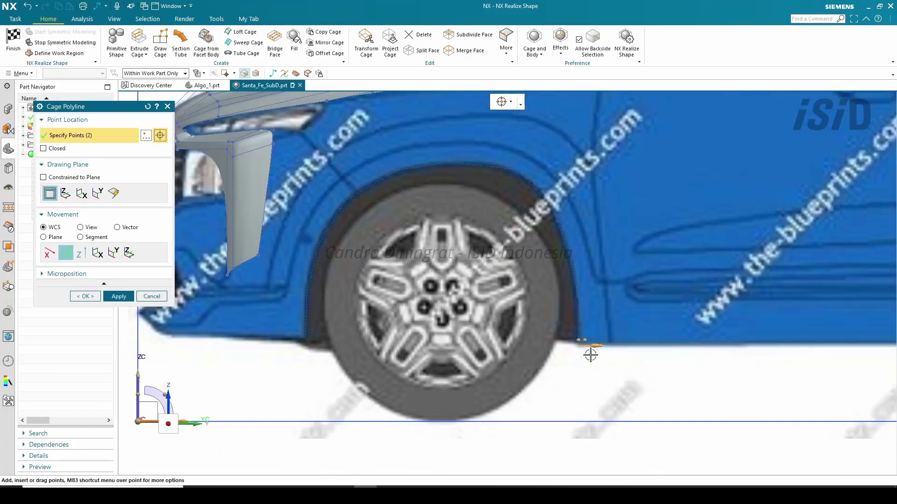
{"action": "left_click", "coordinate": [75, 296]}
Move the arch polyline and both short end polylines outboard to the body side in front view and tilt them to follow it.
{"action": "left_click", "coordinate": [365, 43]}
{"action": "left_click", "coordinate": [307, 307]}
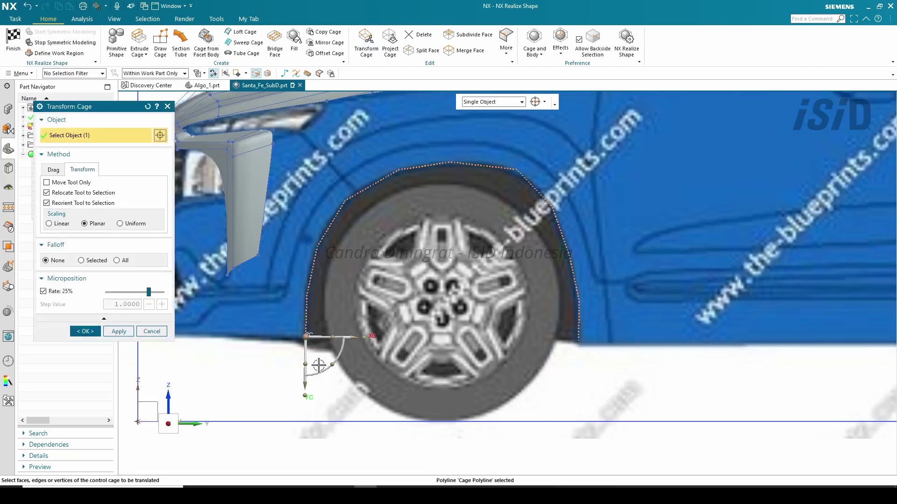
{"action": "left_click_drag", "start_coordinate": [378, 426], "coordinate": [275, 326]}
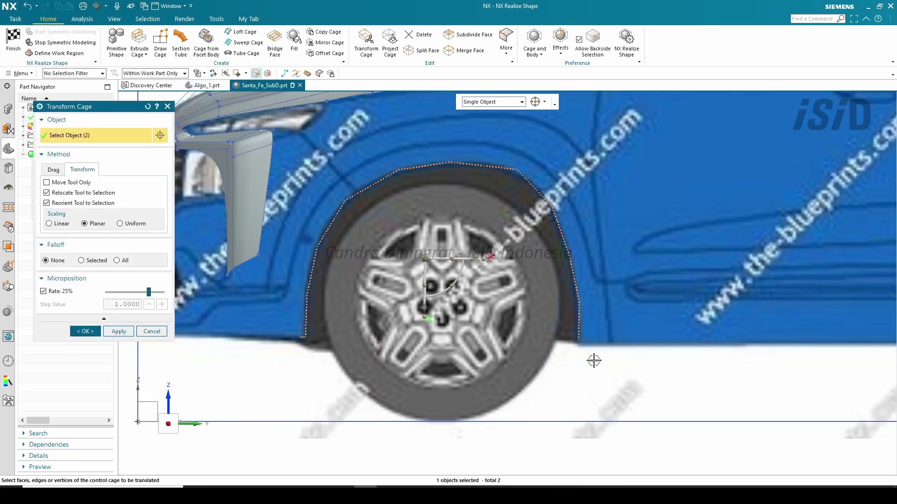
{"action": "left_click_drag", "start_coordinate": [611, 381], "coordinate": [565, 325]}
{"action": "key", "text": "ctrl+alt+f"}
{"action": "left_click_drag", "start_coordinate": [460, 351], "coordinate": [636, 351]}
{"action": "scroll", "coordinate": [738, 355], "scroll_direction": "up", "scroll_amount": 3}
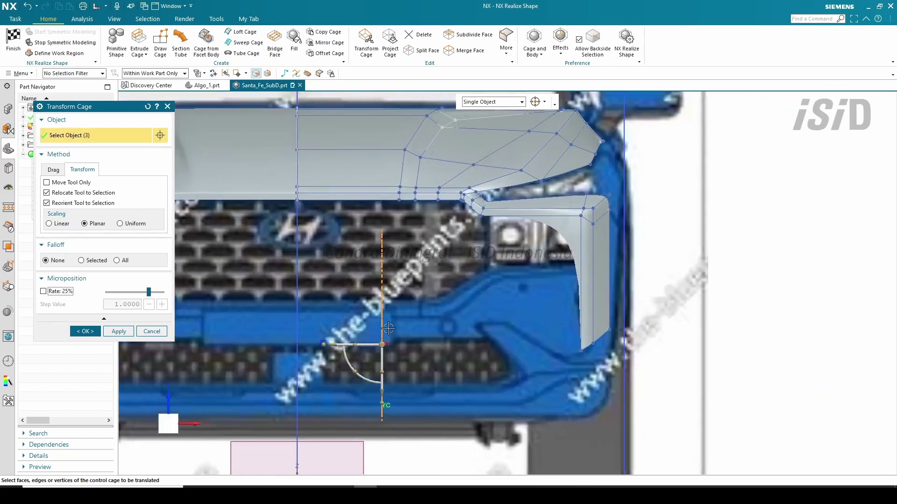
{"action": "left_click_drag", "start_coordinate": [333, 345], "coordinate": [587, 376]}
{"action": "scroll", "coordinate": [690, 339], "scroll_direction": "up", "scroll_amount": 2}
{"action": "left_click_drag", "start_coordinate": [570, 346], "coordinate": [562, 345]}
{"action": "middle_click", "coordinate": [563, 345]}
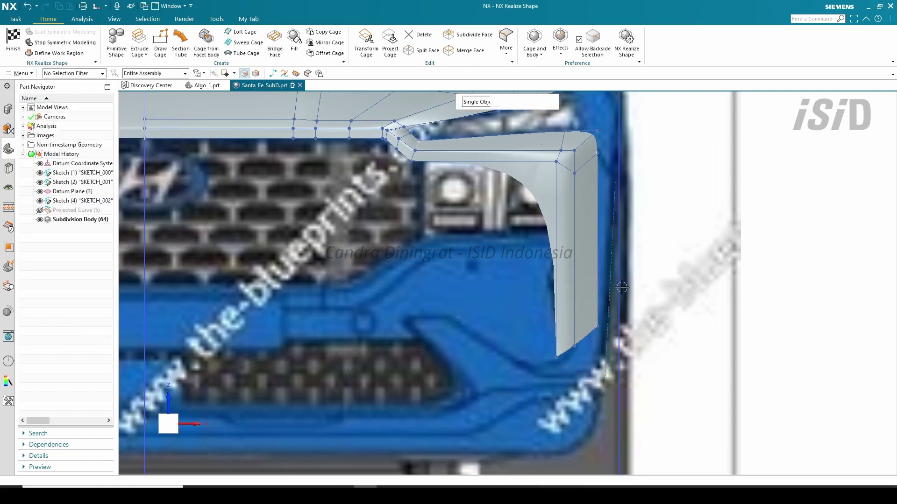
Sweep a cage strip around the wheel arch with the two short end polylines as sections and the arch polyline as guide.
{"action": "scroll", "coordinate": [667, 283], "scroll_direction": "down", "scroll_amount": 3}
{"action": "middle_click_drag", "start_coordinate": [582, 305], "coordinate": [518, 239]}
{"action": "scroll", "coordinate": [392, 351], "scroll_direction": "up", "scroll_amount": 1}
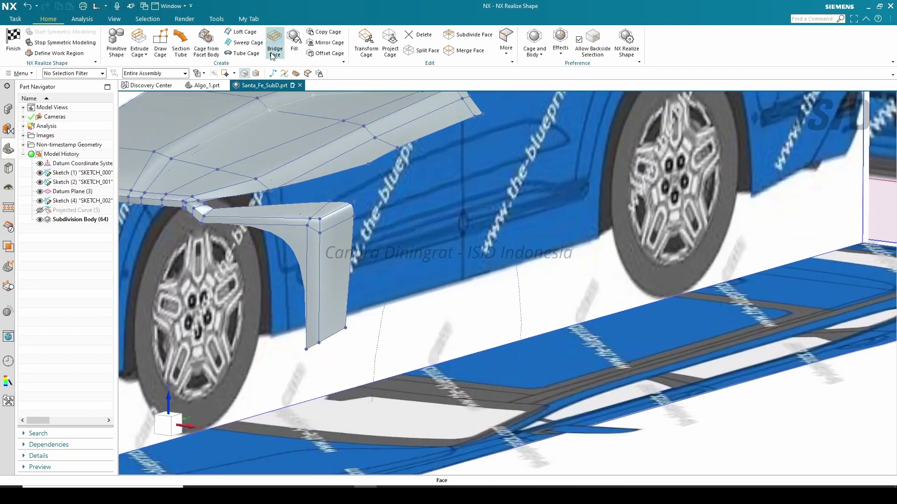
{"action": "left_click", "coordinate": [248, 43]}
{"action": "left_click", "coordinate": [372, 402]}
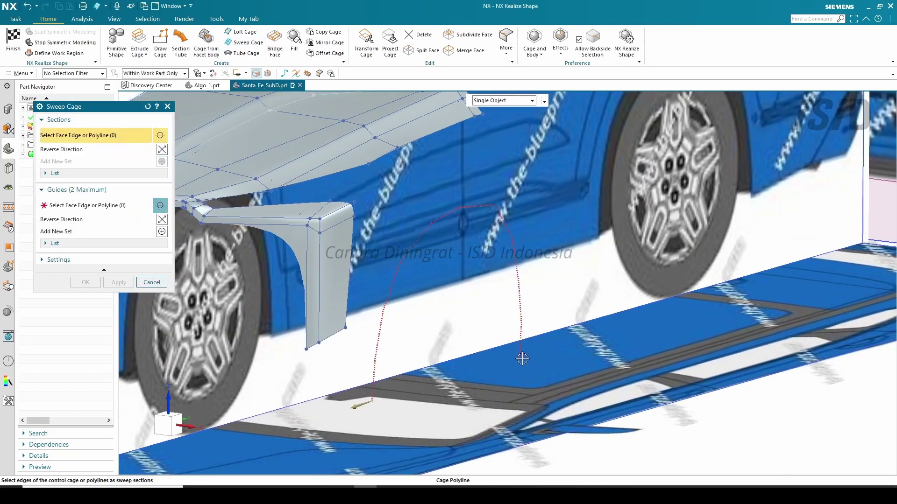
{"action": "middle_click", "coordinate": [367, 340]}
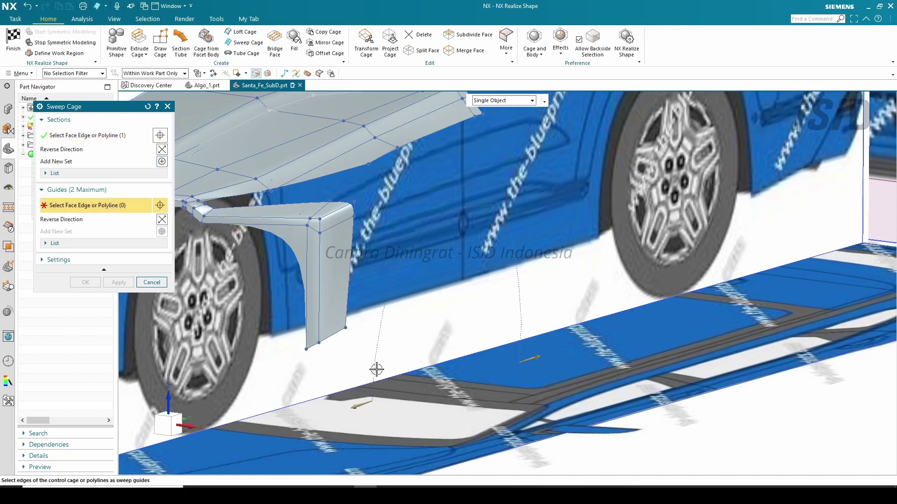
{"action": "left_click", "coordinate": [374, 368]}
{"action": "left_click", "coordinate": [85, 282]}
Draw short two-point polylines outward from the strip's outer vertices just above its front and rear lower ends.
{"action": "scroll", "coordinate": [377, 349], "scroll_direction": "up", "scroll_amount": 3}
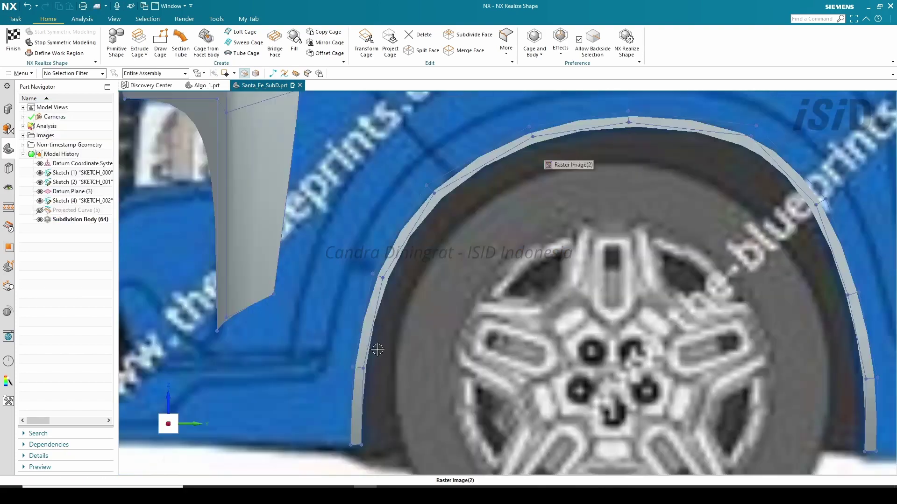
{"action": "left_click", "coordinate": [273, 73]}
{"action": "scroll", "coordinate": [360, 314], "scroll_direction": "up", "scroll_amount": 5}
{"action": "left_click", "coordinate": [360, 314]}
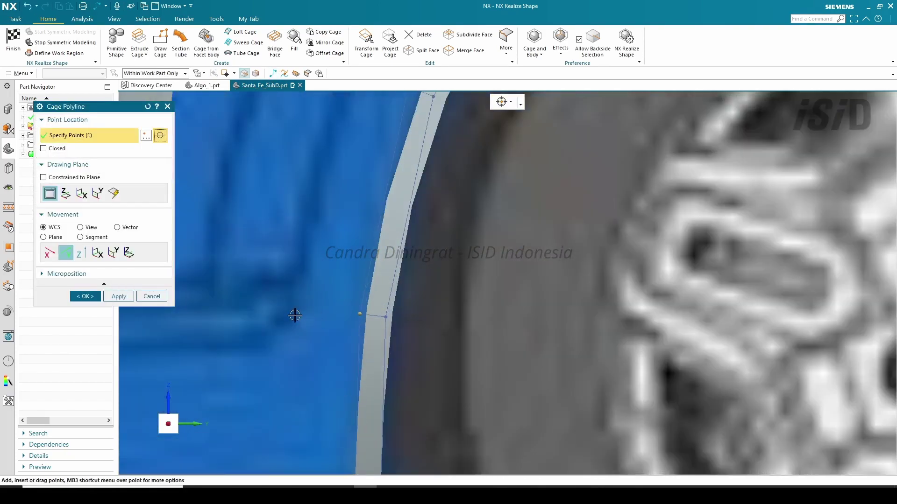
{"action": "scroll", "coordinate": [287, 316], "scroll_direction": "down", "scroll_amount": 2}
{"action": "left_click", "coordinate": [119, 299]}
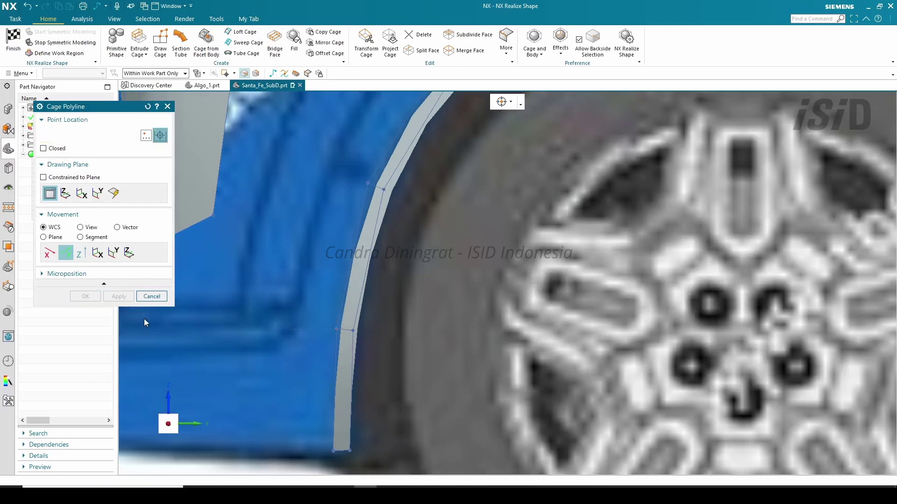
{"action": "scroll", "coordinate": [144, 321], "scroll_direction": "down", "scroll_amount": 4}
{"action": "scroll", "coordinate": [534, 327], "scroll_direction": "up", "scroll_amount": 2}
{"action": "left_click", "coordinate": [502, 317]}
{"action": "scroll", "coordinate": [524, 314], "scroll_direction": "up", "scroll_amount": 2}
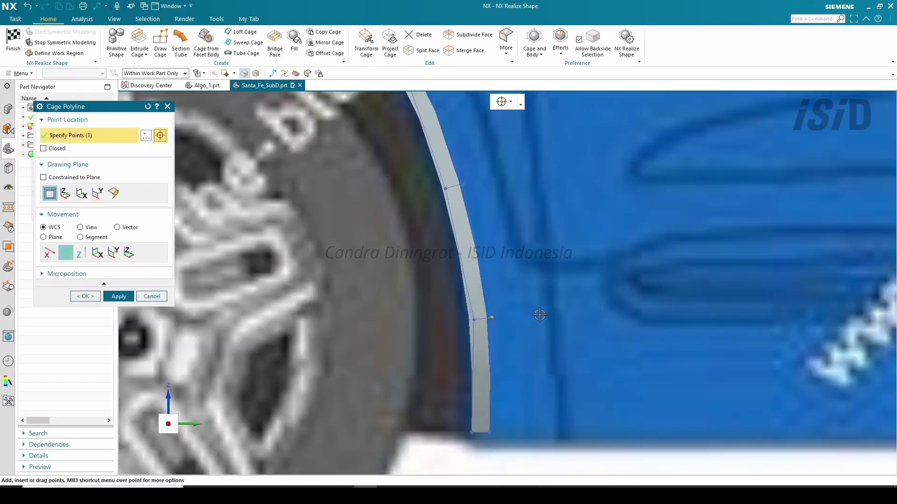
{"action": "scroll", "coordinate": [534, 313], "scroll_direction": "down", "scroll_amount": 4}
{"action": "middle_click", "coordinate": [413, 300]}
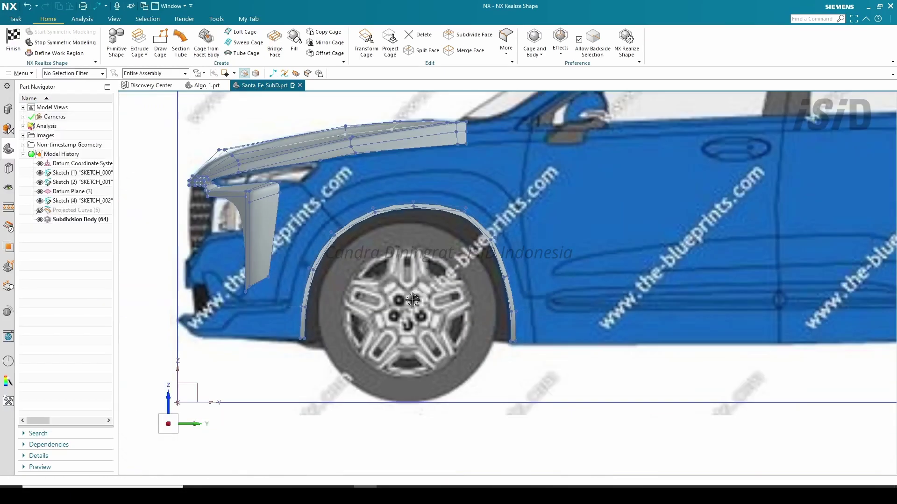
Sweep a second, wider cage strip using the two new short polylines as sections and the first strip's eight outer edges between them as guide.
{"action": "middle_click_drag", "start_coordinate": [406, 305], "coordinate": [337, 290]}
{"action": "left_click", "coordinate": [232, 48]}
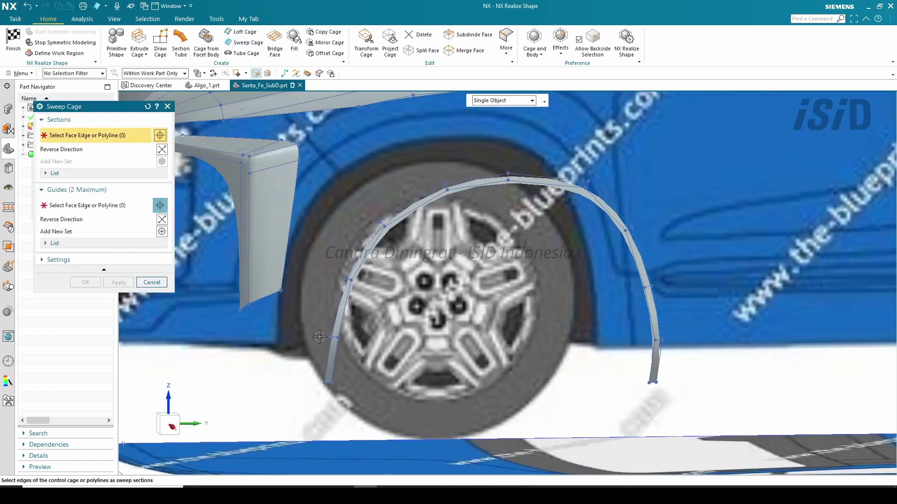
{"action": "left_click", "coordinate": [662, 345]}
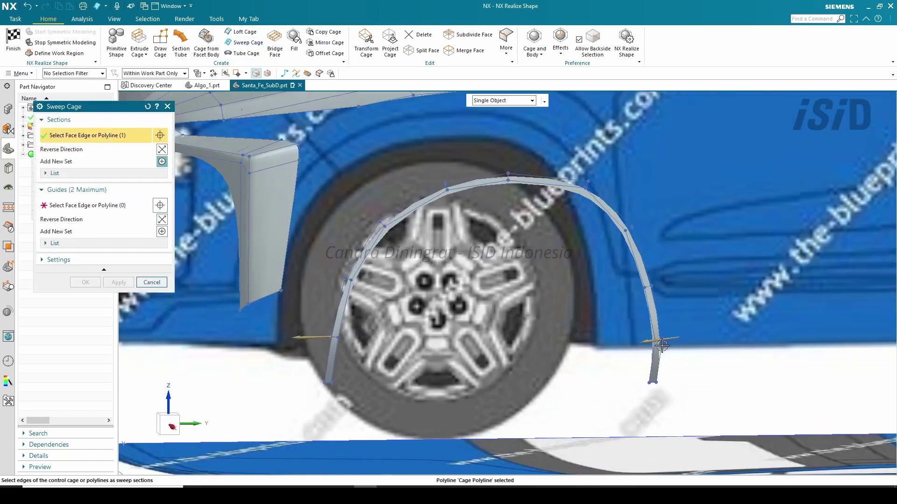
{"action": "left_click", "coordinate": [339, 296]}
{"action": "left_click", "coordinate": [363, 248]}
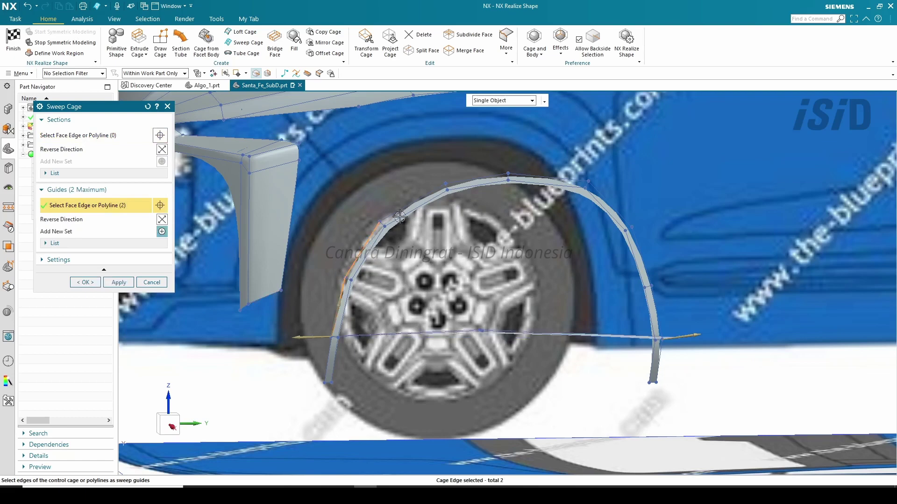
{"action": "left_click", "coordinate": [403, 210]}
{"action": "left_click", "coordinate": [476, 178]}
{"action": "left_click", "coordinate": [547, 178]}
{"action": "left_click", "coordinate": [605, 194]}
{"action": "left_click", "coordinate": [639, 257]}
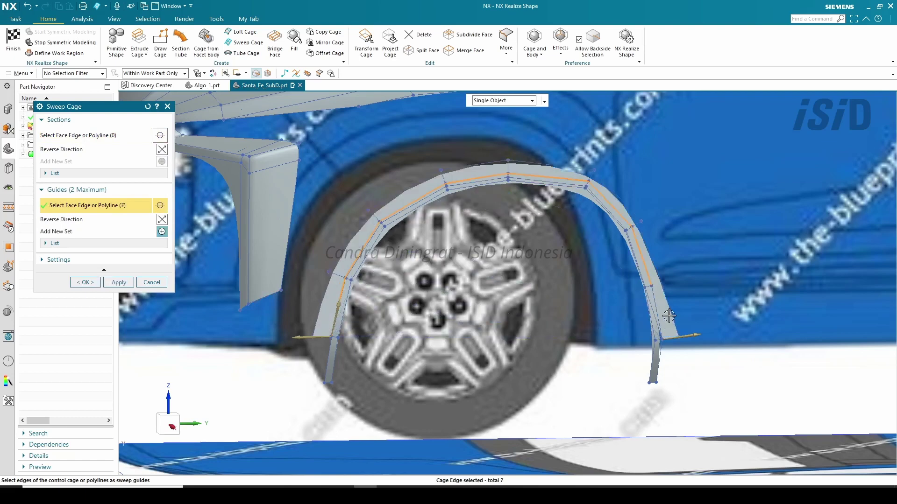
{"action": "left_click", "coordinate": [649, 312]}
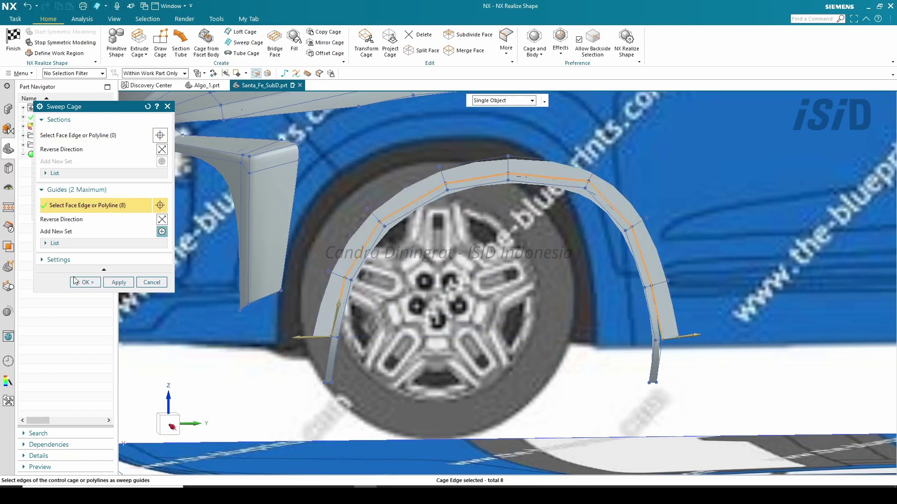
{"action": "left_click", "coordinate": [85, 282]}
Extrude the lowest outer edge of the wider arch strip horizontally forward on the front side of the wheel.
{"action": "scroll", "coordinate": [323, 232], "scroll_direction": "down", "scroll_amount": 3}
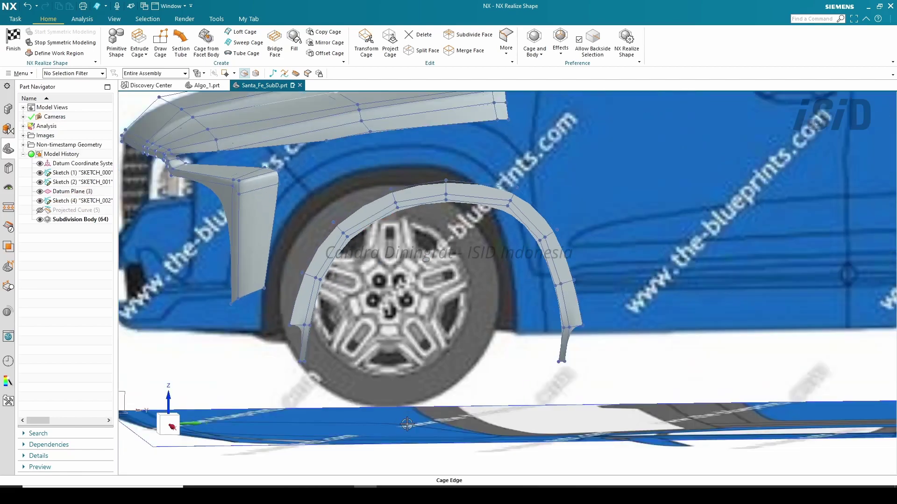
{"action": "left_click", "coordinate": [140, 45]}
{"action": "scroll", "coordinate": [306, 327], "scroll_direction": "up", "scroll_amount": 5}
{"action": "left_click", "coordinate": [491, 289]}
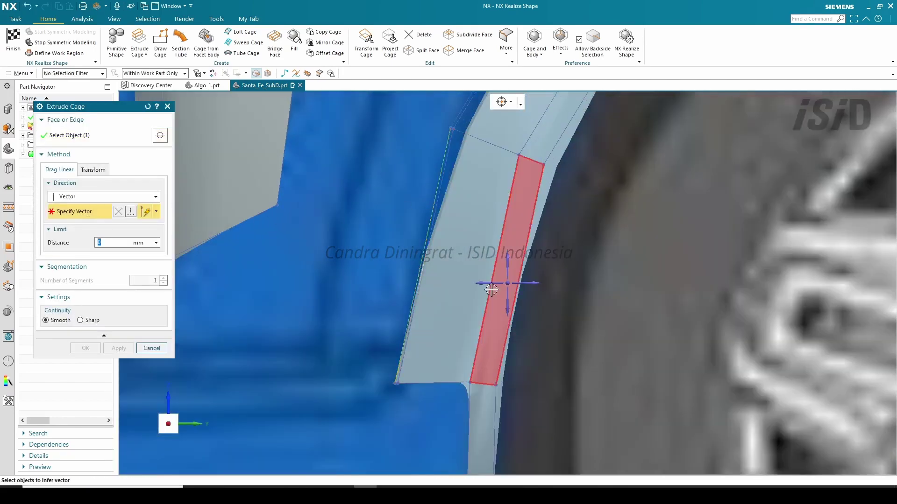
{"action": "left_click_drag", "start_coordinate": [412, 256], "coordinate": [316, 236]}
{"action": "scroll", "coordinate": [309, 280], "scroll_direction": "down", "scroll_amount": 3}
{"action": "left_click", "coordinate": [119, 348]}
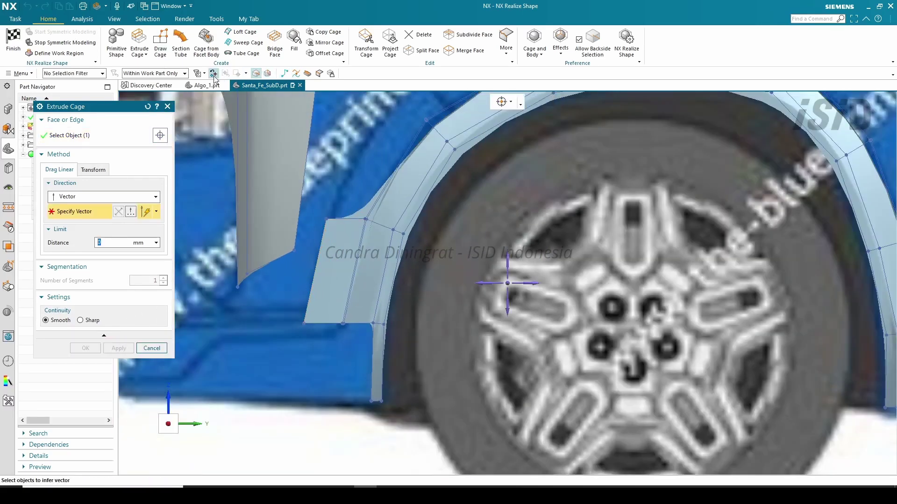
Extrude the lowest outer edge of the wider arch strip 100 mm horizontally rearward on the rear side of the wheel.
{"action": "left_click", "coordinate": [147, 106]}
{"action": "scroll", "coordinate": [592, 288], "scroll_direction": "down", "scroll_amount": 5}
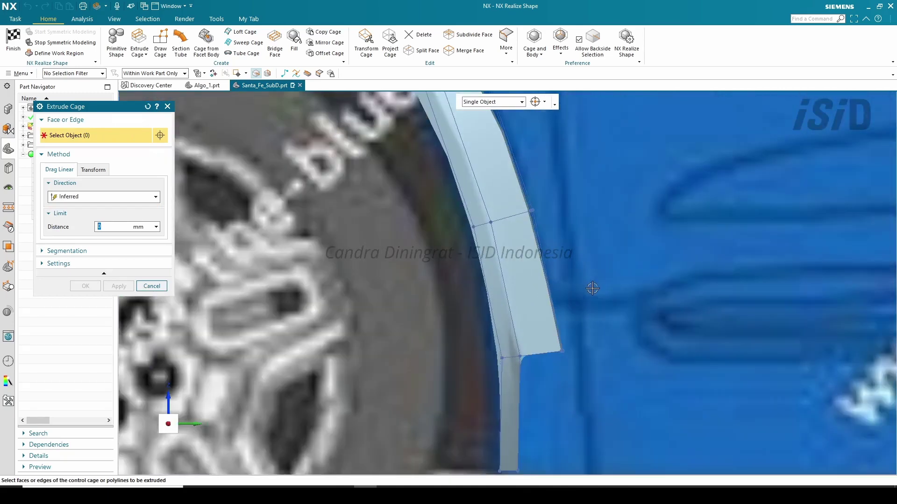
{"action": "left_click", "coordinate": [538, 218]}
{"action": "left_click", "coordinate": [103, 196]}
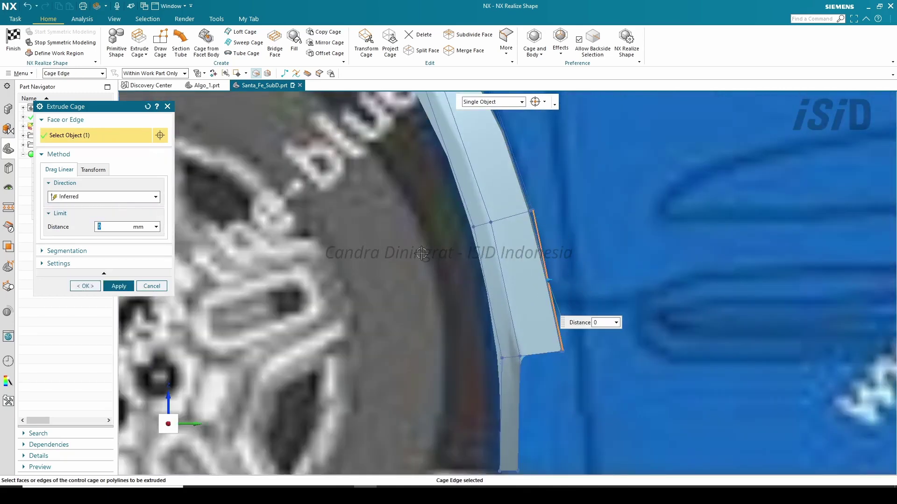
{"action": "left_click", "coordinate": [82, 218]}
{"action": "scroll", "coordinate": [565, 242], "scroll_direction": "up", "scroll_amount": 3}
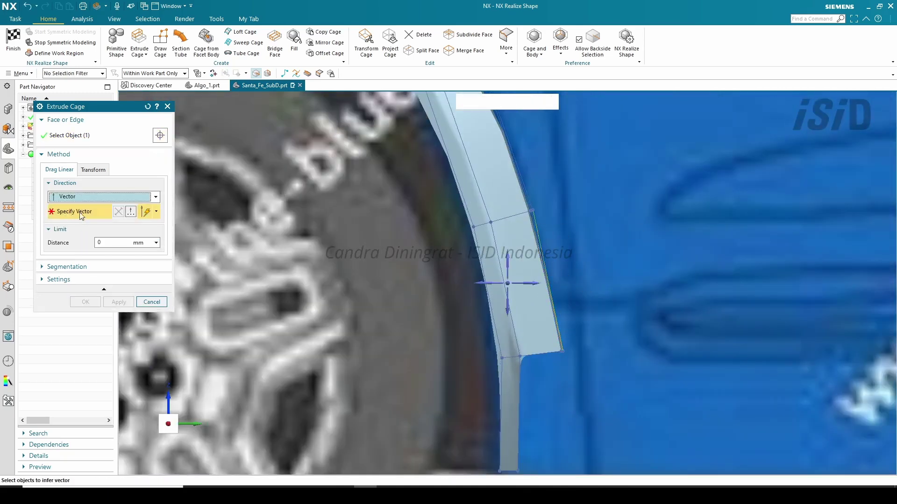
{"action": "scroll", "coordinate": [543, 308], "scroll_direction": "up", "scroll_amount": 3}
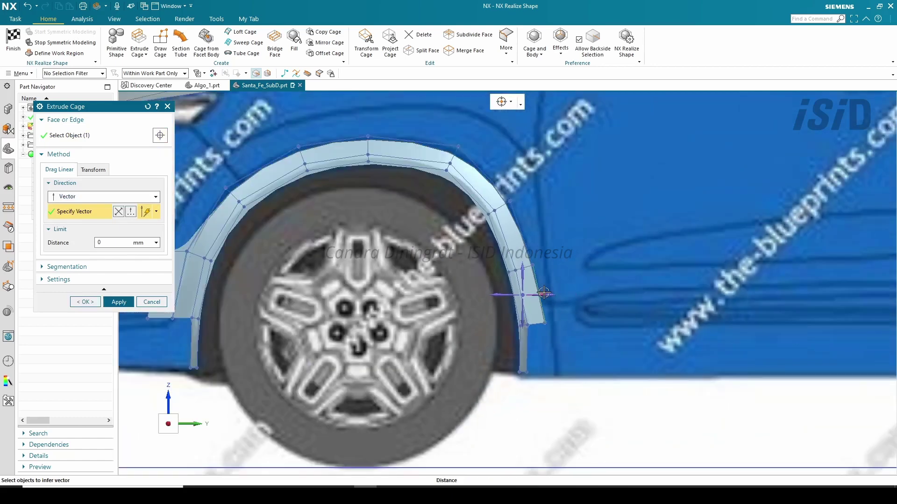
{"action": "left_click_drag", "start_coordinate": [564, 294], "coordinate": [572, 295]}
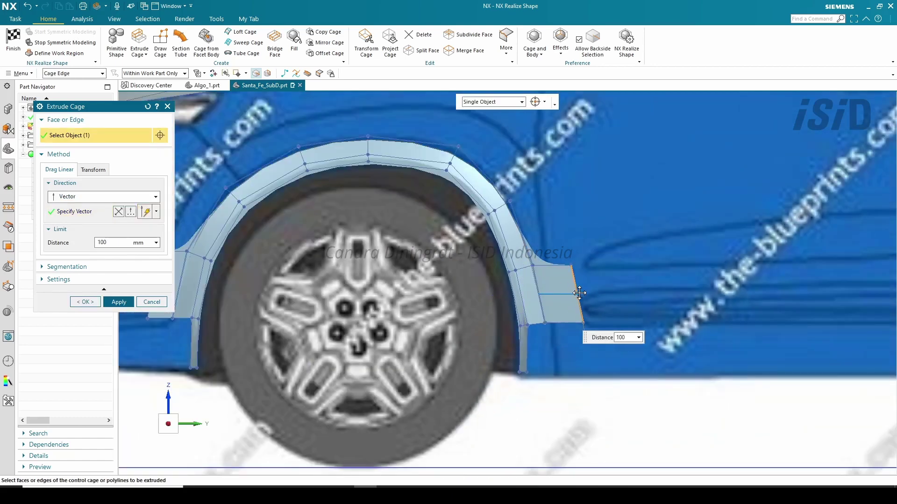
{"action": "middle_click", "coordinate": [579, 293]}
Sweep a cage strip around the arch using the front and rear extensions' top edges as sections and the outer edges between them as guide.
{"action": "middle_click_drag", "start_coordinate": [580, 293], "coordinate": [685, 302], "text": "shift"}
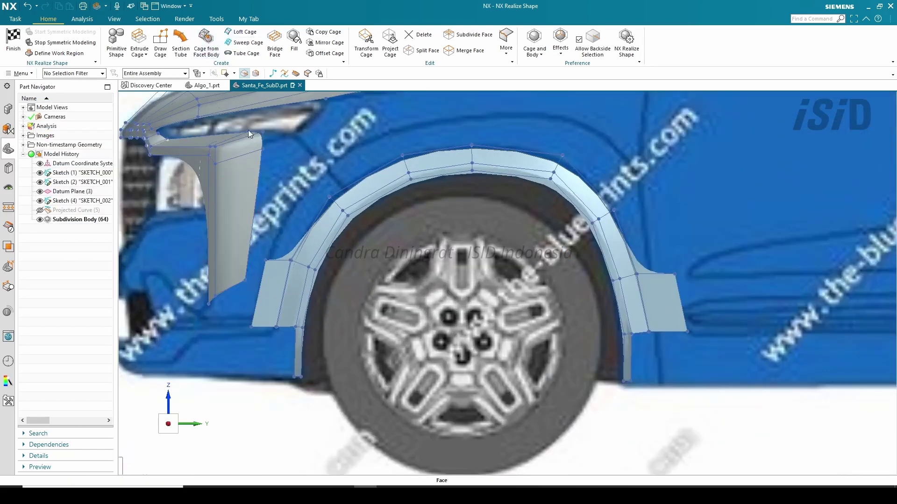
{"action": "left_click", "coordinate": [248, 43]}
{"action": "scroll", "coordinate": [282, 256], "scroll_direction": "down", "scroll_amount": 3}
{"action": "left_click", "coordinate": [284, 268]}
{"action": "scroll", "coordinate": [273, 234], "scroll_direction": "up", "scroll_amount": 1}
{"action": "middle_click", "coordinate": [270, 224]}
{"action": "scroll", "coordinate": [752, 253], "scroll_direction": "up", "scroll_amount": 2}
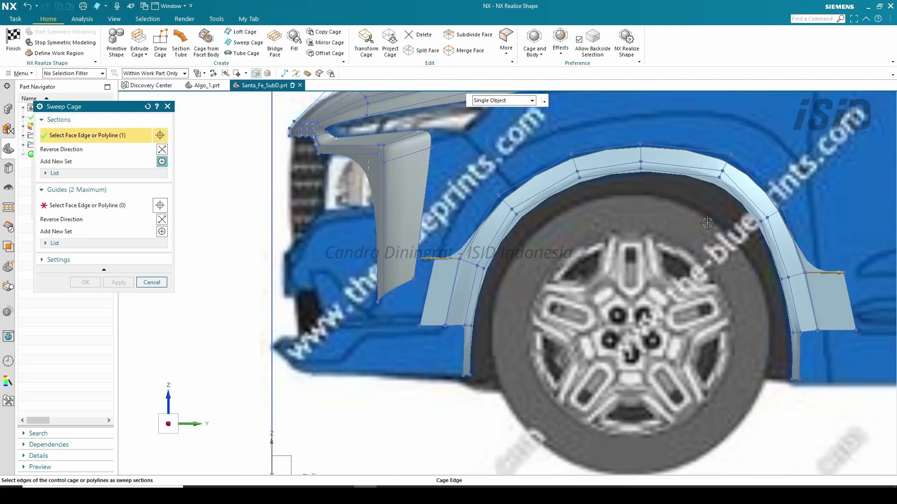
{"action": "left_click", "coordinate": [159, 206]}
{"action": "scroll", "coordinate": [462, 264], "scroll_direction": "down", "scroll_amount": 3}
{"action": "left_click", "coordinate": [462, 264]}
{"action": "scroll", "coordinate": [478, 230], "scroll_direction": "up", "scroll_amount": 1}
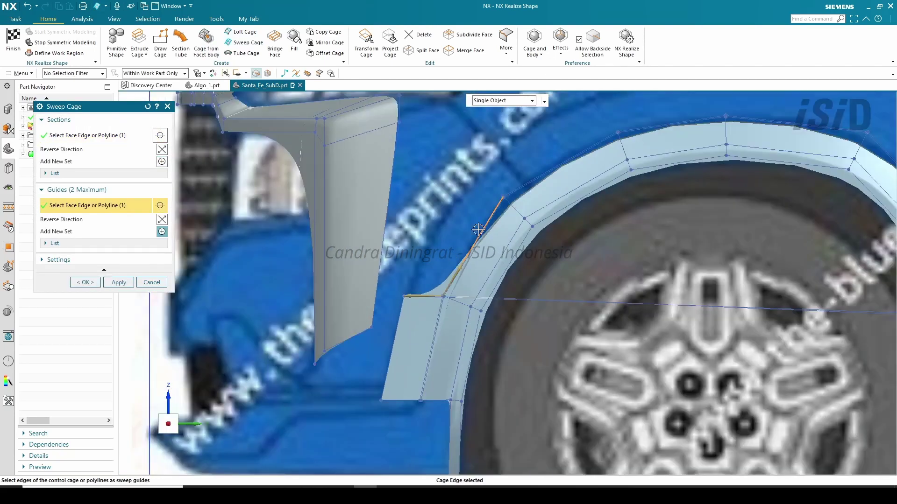
{"action": "left_click", "coordinate": [521, 184]}
{"action": "left_click", "coordinate": [663, 122]}
{"action": "left_click", "coordinate": [760, 117]}
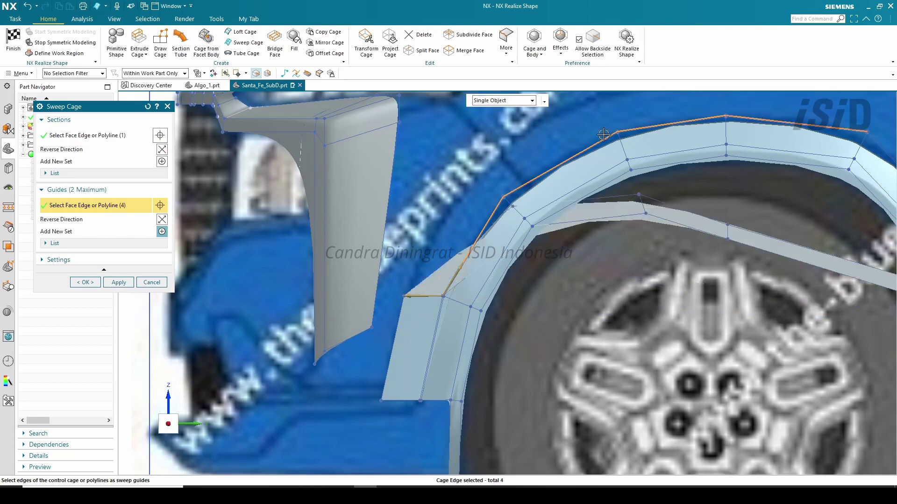
{"action": "middle_click_drag", "start_coordinate": [880, 148], "coordinate": [662, 143], "text": "shift"}
{"action": "left_click", "coordinate": [663, 143]}
{"action": "left_click", "coordinate": [741, 232]}
{"action": "scroll", "coordinate": [739, 236], "scroll_direction": "up", "scroll_amount": 2}
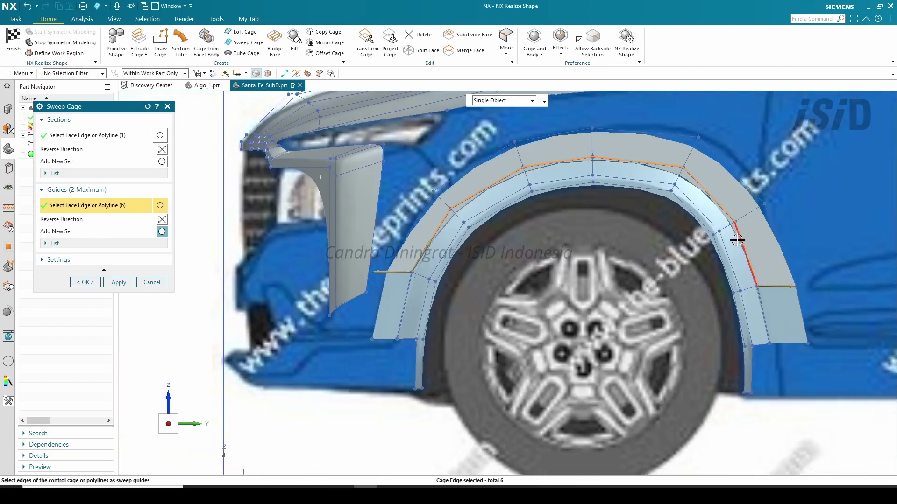
{"action": "left_click", "coordinate": [87, 283]}
{"action": "scroll", "coordinate": [395, 207], "scroll_direction": "down", "scroll_amount": 3}
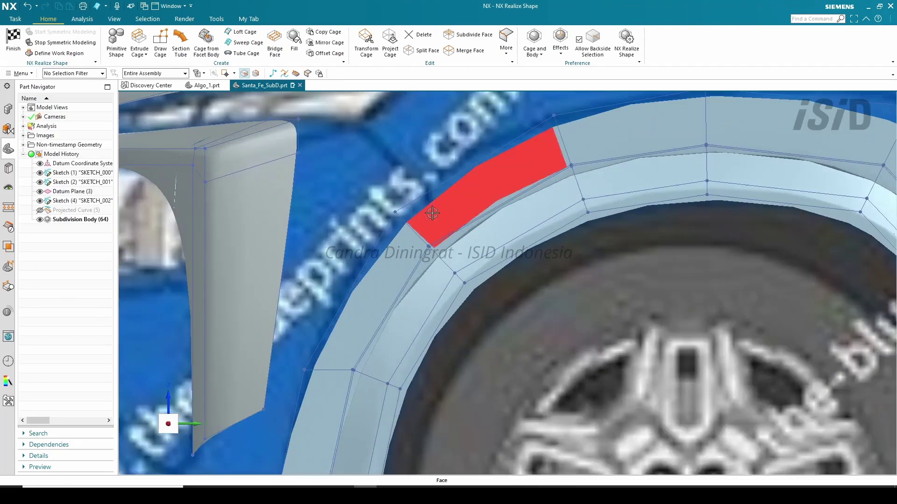
{"action": "scroll", "coordinate": [395, 207], "scroll_direction": "up", "scroll_amount": 3}
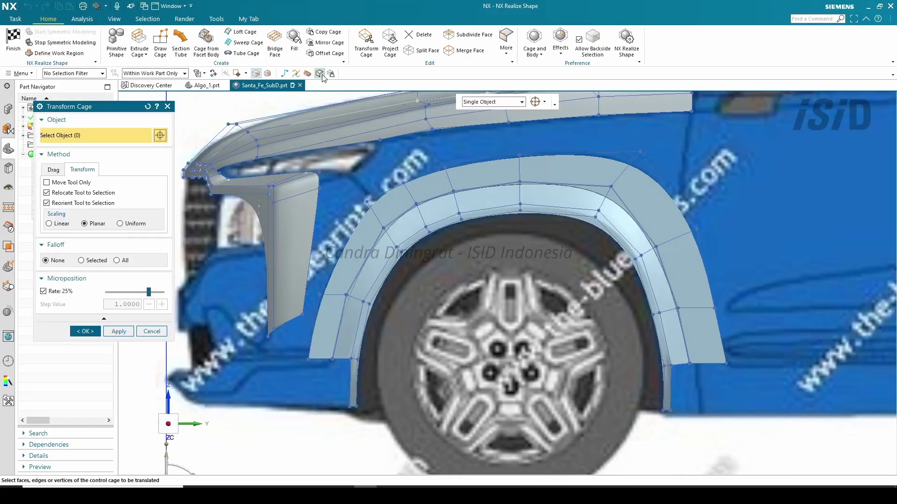
Split the nine outermost wheel arch faces along the arch with one division, using the strip's short rear cross edge as reference.
{"action": "left_click", "coordinate": [420, 50]}
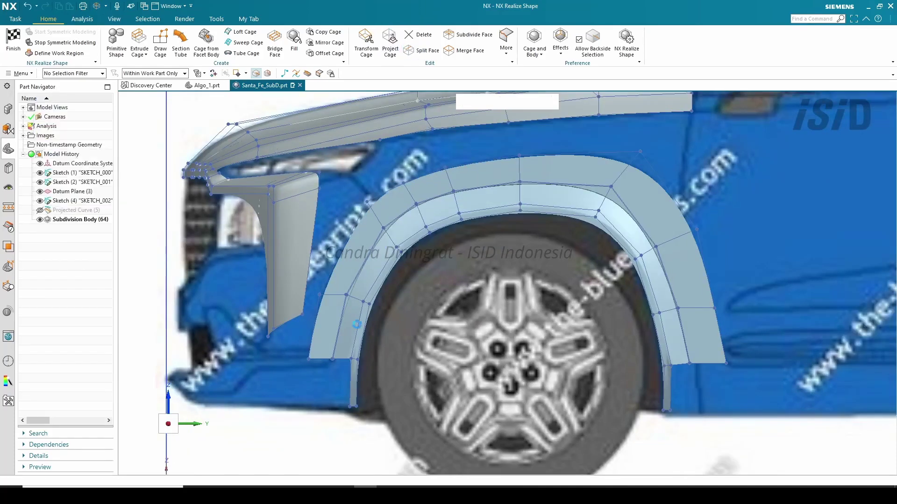
{"action": "left_click", "coordinate": [338, 318]}
{"action": "left_click", "coordinate": [360, 262]}
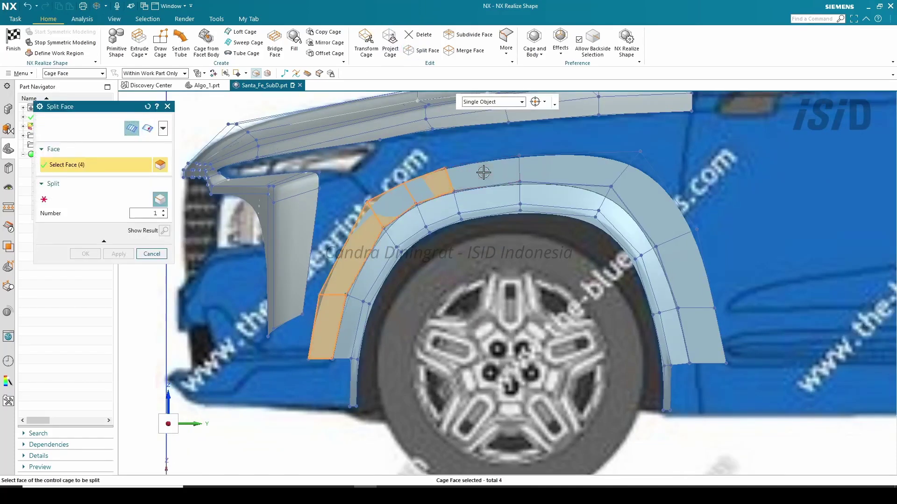
{"action": "left_click", "coordinate": [483, 173]}
{"action": "left_click", "coordinate": [565, 169]}
{"action": "left_click", "coordinate": [673, 240]}
{"action": "middle_click", "coordinate": [689, 311]}
{"action": "left_click", "coordinate": [699, 307]}
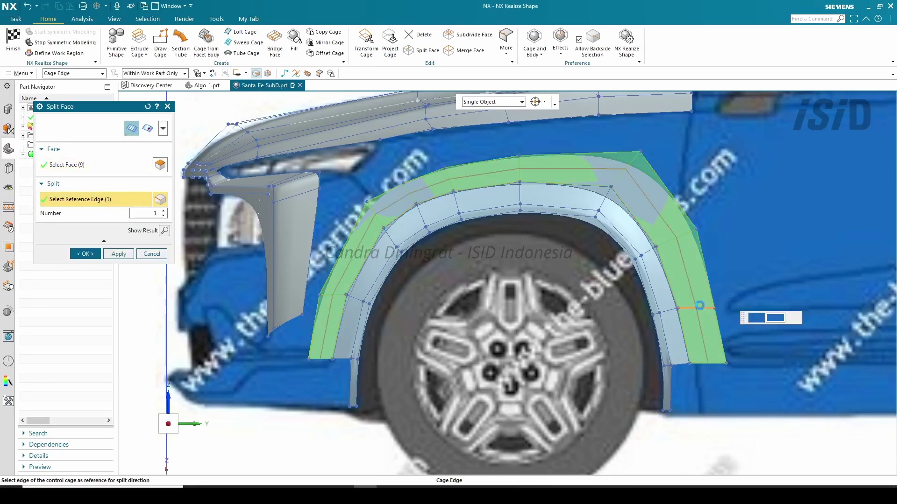
{"action": "left_click_drag", "start_coordinate": [708, 335], "coordinate": [706, 336]}
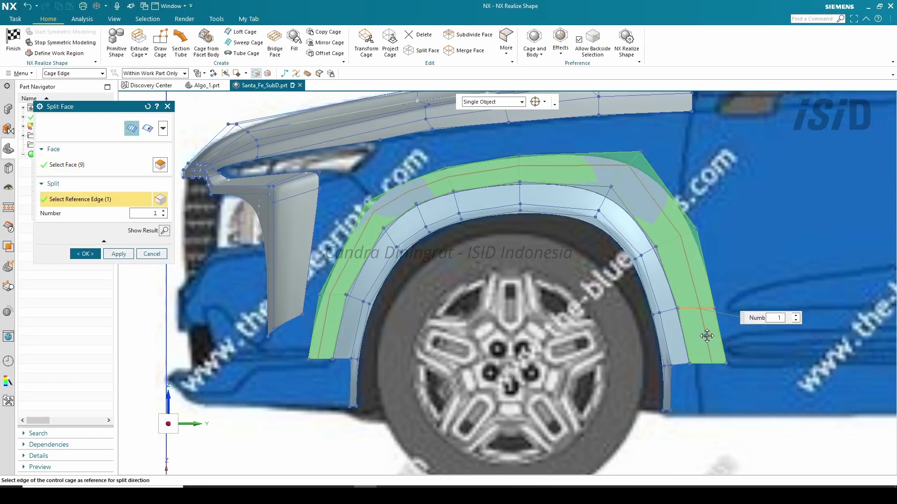
{"action": "left_click", "coordinate": [72, 252]}
Move the six vertices on the new split line around the upper arch slightly along the X axis.
{"action": "left_click", "coordinate": [366, 43]}
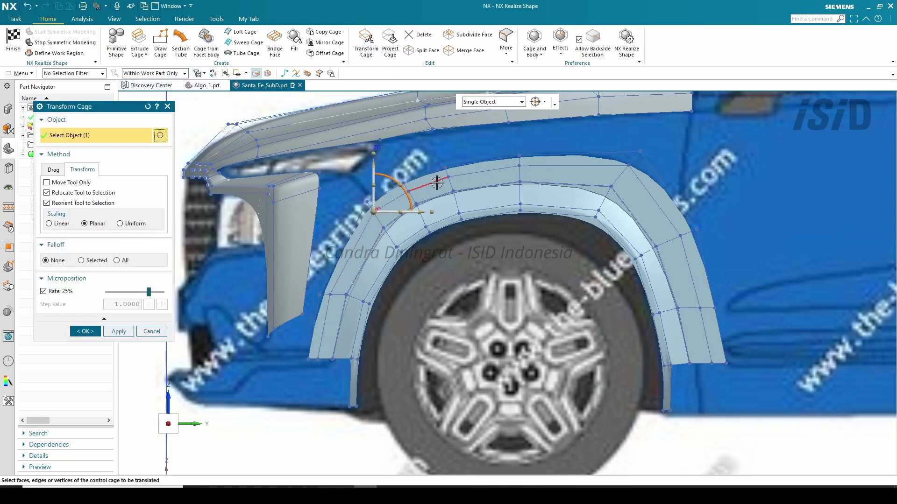
{"action": "scroll", "coordinate": [411, 187], "scroll_direction": "up", "scroll_amount": 3}
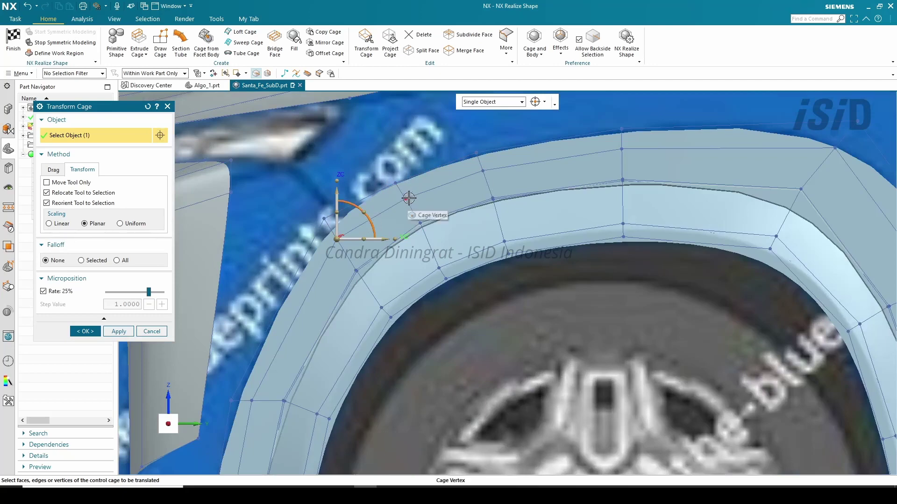
{"action": "left_click", "coordinate": [409, 198]}
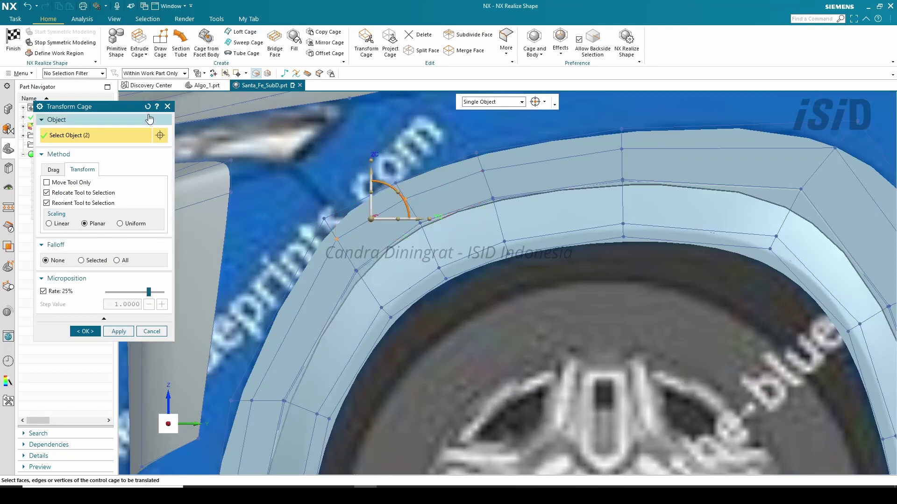
{"action": "left_click", "coordinate": [147, 106]}
{"action": "left_click", "coordinate": [410, 200]}
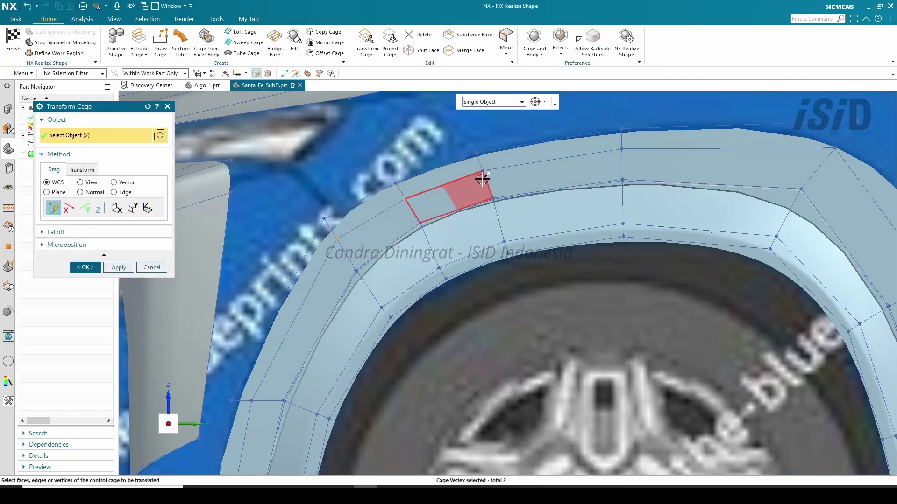
{"action": "left_click", "coordinate": [482, 173]}
{"action": "scroll", "coordinate": [458, 196], "scroll_direction": "down", "scroll_amount": 1}
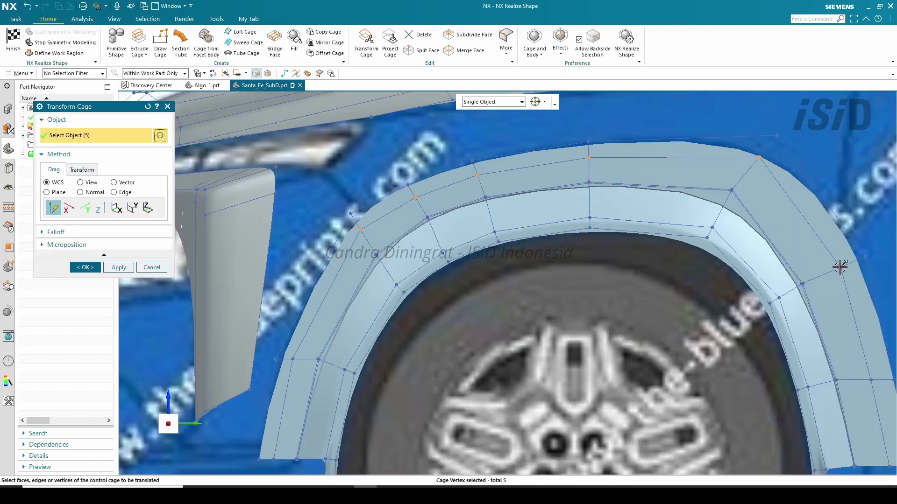
{"action": "left_click", "coordinate": [840, 267]}
{"action": "scroll", "coordinate": [578, 211], "scroll_direction": "down", "scroll_amount": 2}
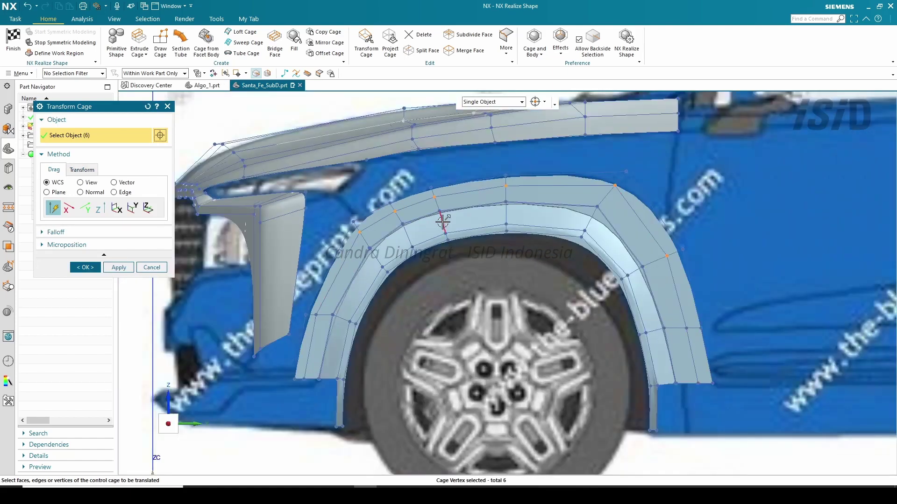
{"action": "middle_click_drag", "start_coordinate": [467, 220], "coordinate": [472, 261]}
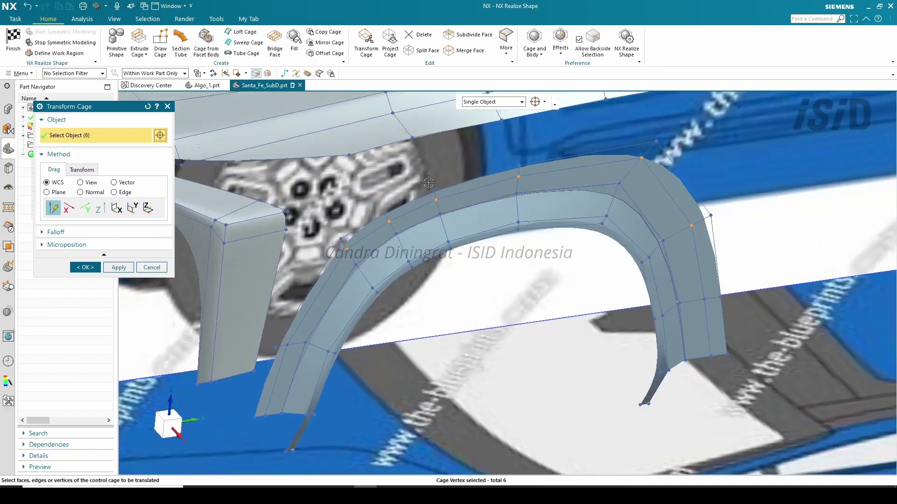
{"action": "scroll", "coordinate": [428, 182], "scroll_direction": "up", "scroll_amount": 3}
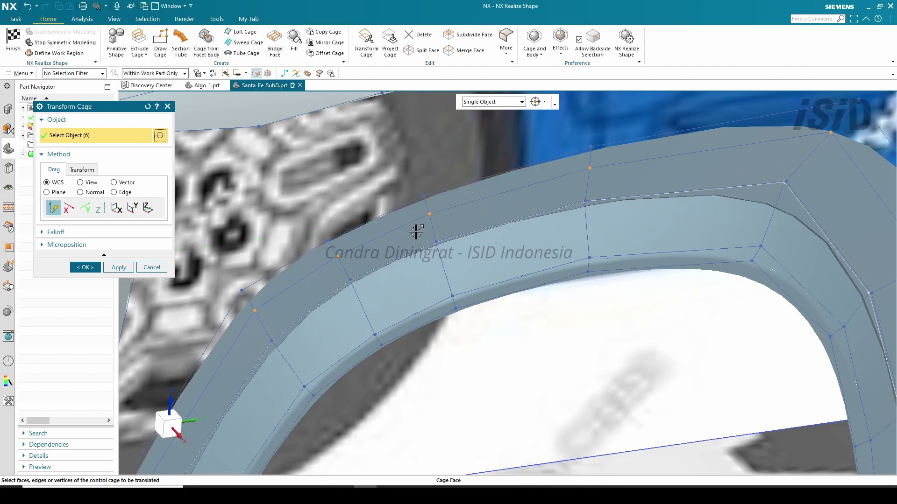
{"action": "left_click", "coordinate": [69, 209]}
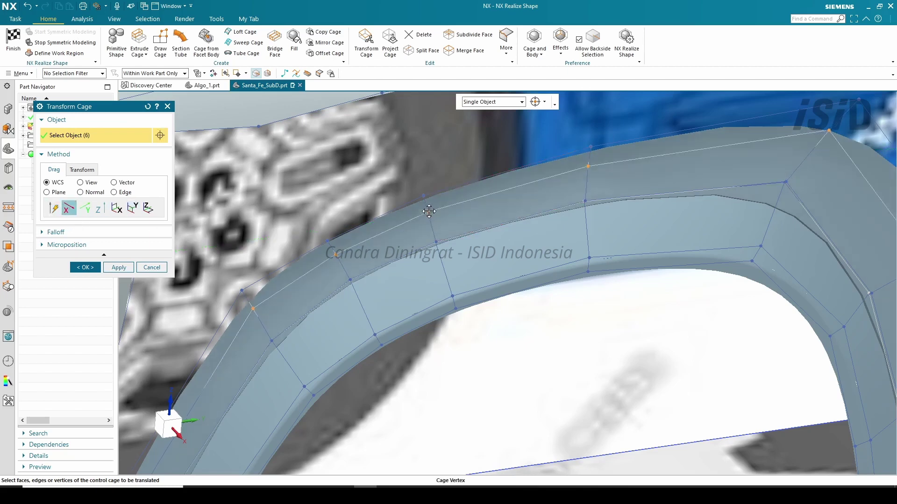
{"action": "middle_click_drag", "start_coordinate": [429, 210], "coordinate": [591, 246]}
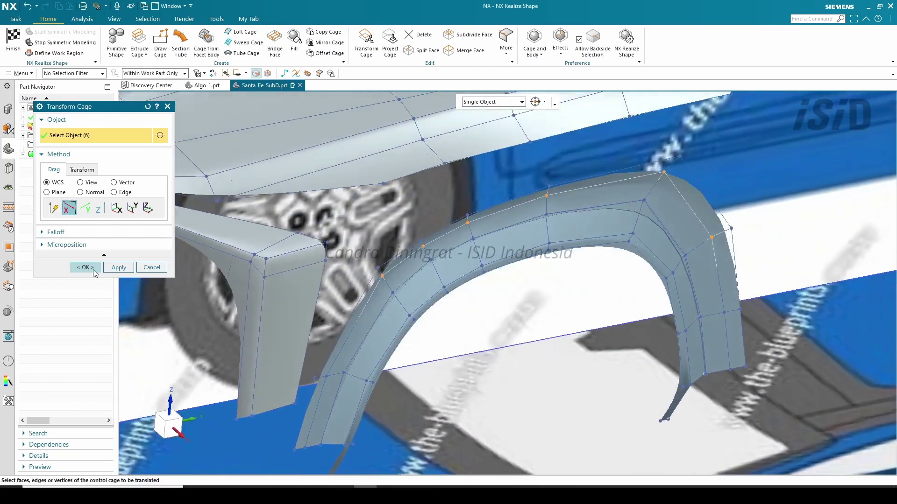
{"action": "left_click", "coordinate": [85, 268]}
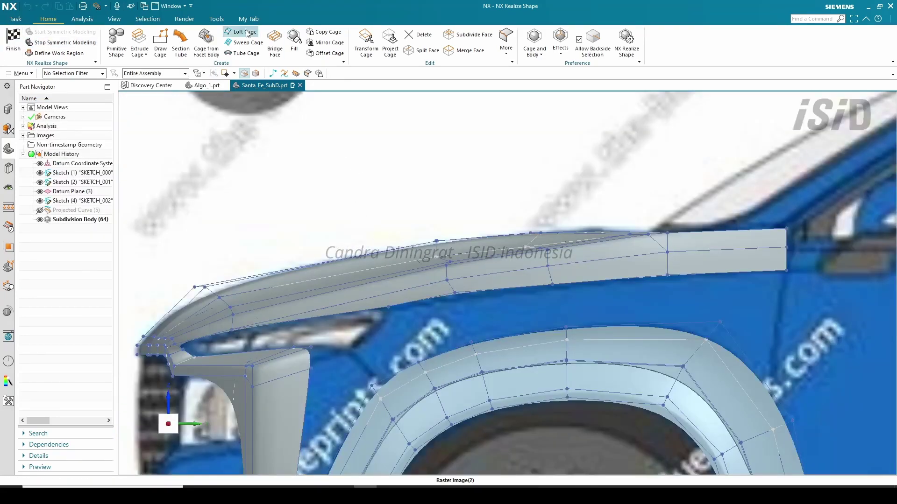
Loft a one-segment cage between three lower hood-side edges and the three outer arch edges above the front wheel.
{"action": "left_click", "coordinate": [243, 32]}
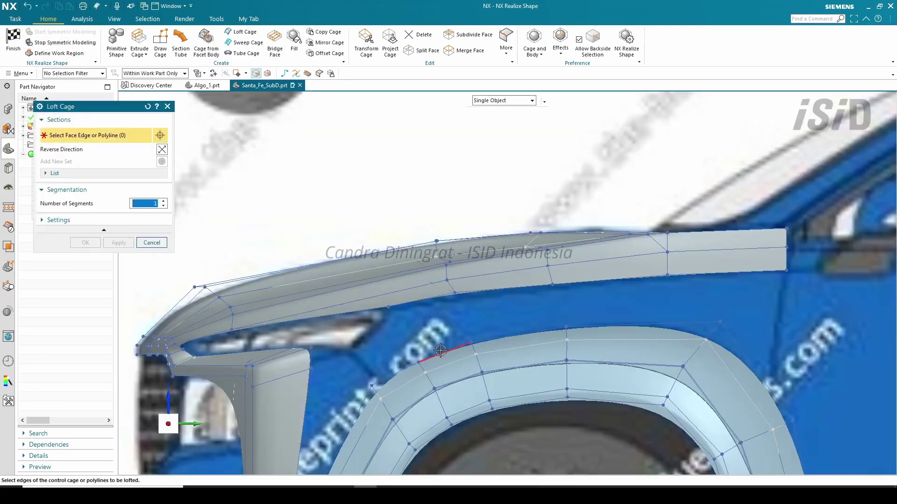
{"action": "left_click", "coordinate": [423, 301]}
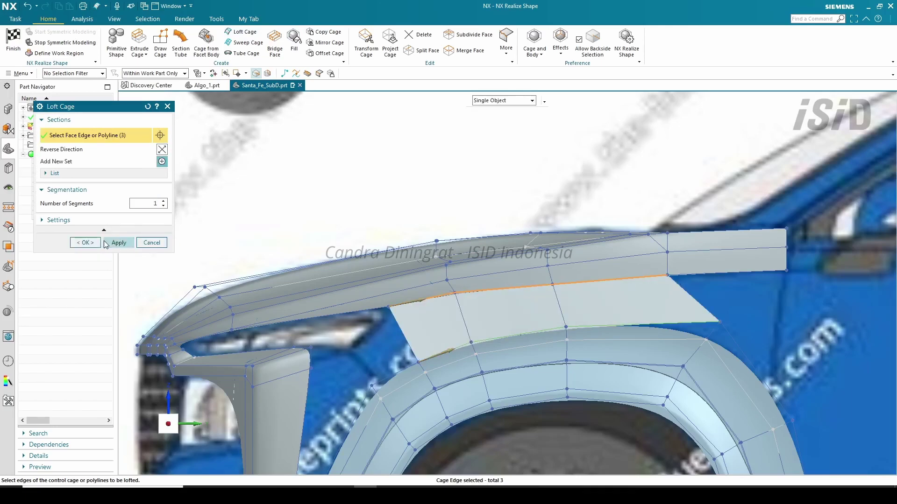
{"action": "left_click", "coordinate": [105, 243]}
Split the three lofted fender faces lengthwise with one division placed close to the hood-side edge.
{"action": "left_click", "coordinate": [424, 50]}
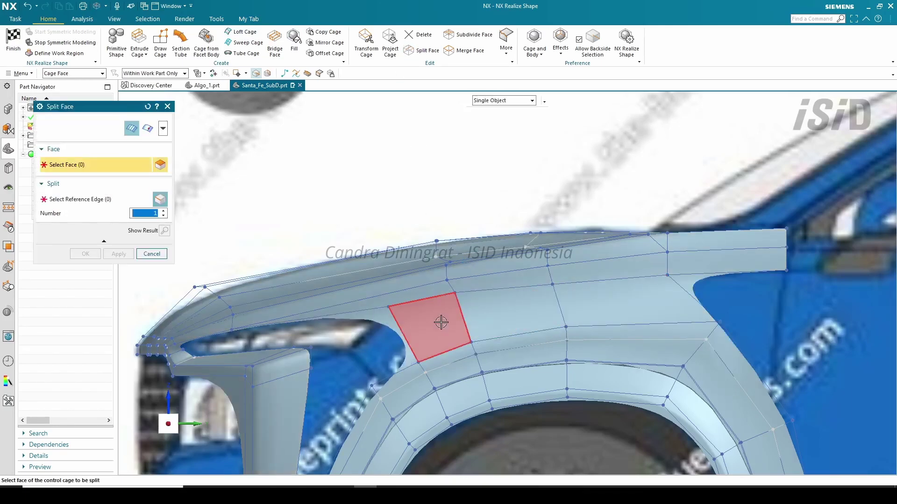
{"action": "left_click", "coordinate": [441, 322]}
{"action": "double_click", "coordinate": [511, 293]}
{"action": "middle_click", "coordinate": [511, 292]}
{"action": "left_click", "coordinate": [465, 317]}
{"action": "left_click_drag", "start_coordinate": [425, 328], "coordinate": [421, 307]}
{"action": "left_click", "coordinate": [88, 255]}
Select the four vertices along the new fender split line and shift them slightly with the transform manipulator.
{"action": "scroll", "coordinate": [500, 317], "scroll_direction": "up", "scroll_amount": 1}
{"action": "middle_click_drag", "start_coordinate": [513, 325], "coordinate": [626, 317]}
{"action": "left_click", "coordinate": [367, 41]}
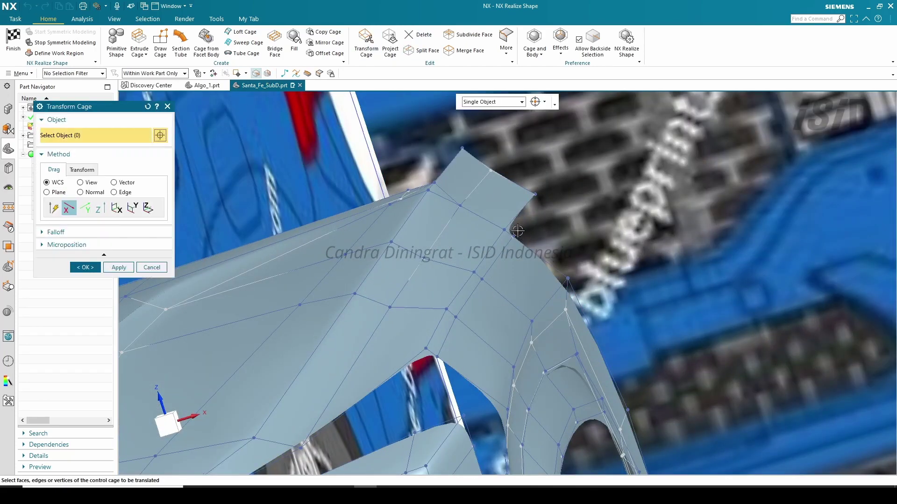
{"action": "left_click", "coordinate": [485, 279]}
{"action": "left_click", "coordinate": [456, 318]}
{"action": "left_click", "coordinate": [437, 358]}
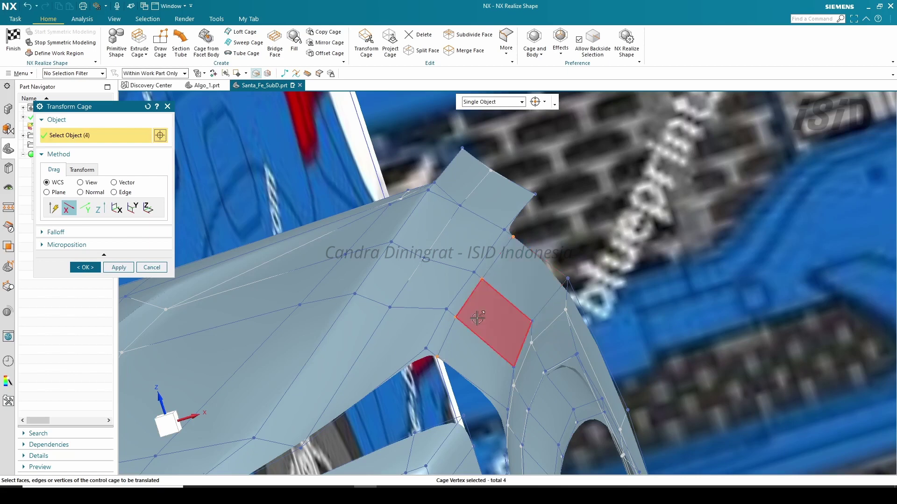
{"action": "scroll", "coordinate": [483, 322], "scroll_direction": "up", "scroll_amount": 1}
{"action": "left_click", "coordinate": [83, 170]}
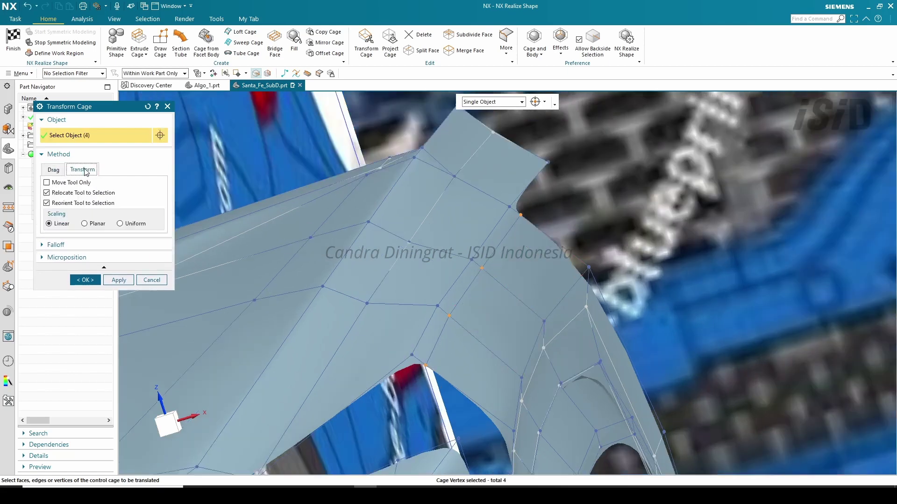
{"action": "left_click", "coordinate": [148, 107]}
{"action": "left_click", "coordinate": [519, 215]}
{"action": "left_click", "coordinate": [482, 268]}
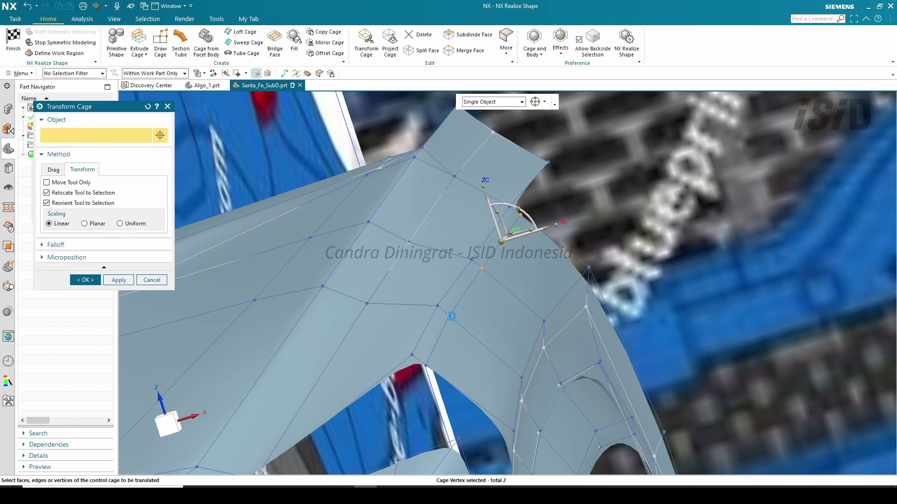
{"action": "left_click", "coordinate": [451, 316]}
{"action": "left_click", "coordinate": [425, 365]}
{"action": "scroll", "coordinate": [480, 327], "scroll_direction": "up", "scroll_amount": 1}
{"action": "left_click_drag", "start_coordinate": [513, 269], "coordinate": [510, 278]}
{"action": "left_click", "coordinate": [86, 280]}
Finish the shape-editing session and examine the smooth surface of the hood and fender.
{"action": "left_click", "coordinate": [14, 41]}
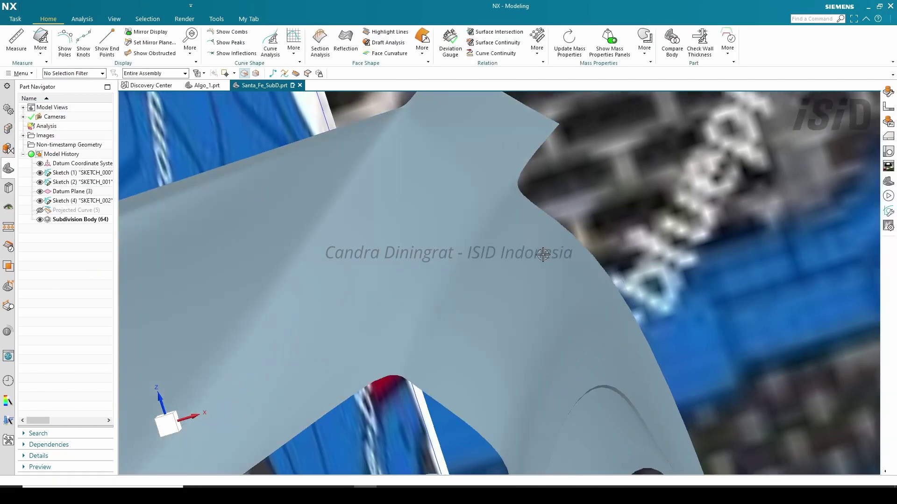
{"action": "scroll", "coordinate": [518, 271], "scroll_direction": "down", "scroll_amount": 4}
{"action": "middle_click_drag", "start_coordinate": [506, 276], "coordinate": [603, 241]}
{"action": "scroll", "coordinate": [607, 238], "scroll_direction": "down", "scroll_amount": 2}
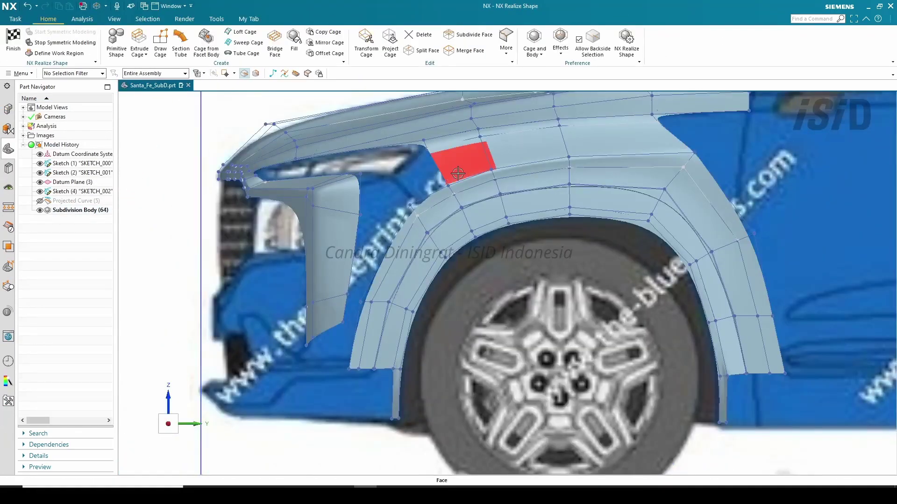
Sweep the fender's front edge behind the headlight along the arch's front outer edges down to the arch's lower end.
{"action": "scroll", "coordinate": [463, 177], "scroll_direction": "up", "scroll_amount": 3}
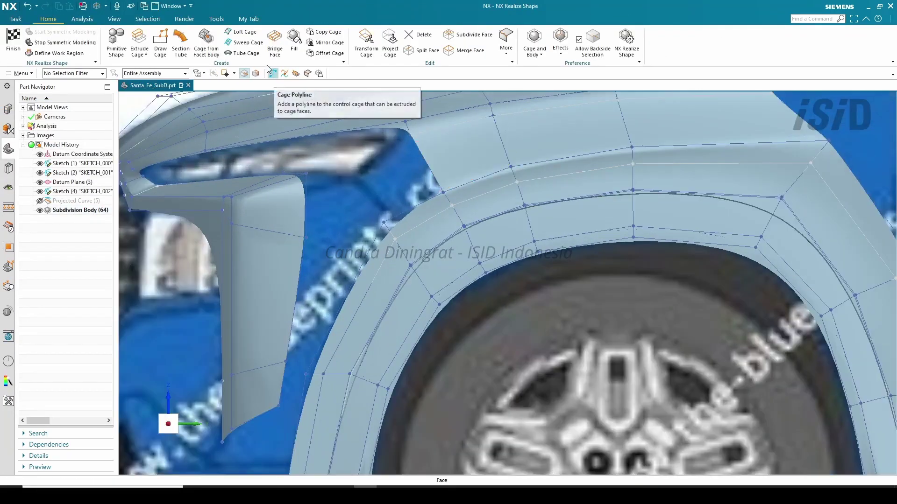
{"action": "left_click", "coordinate": [248, 42]}
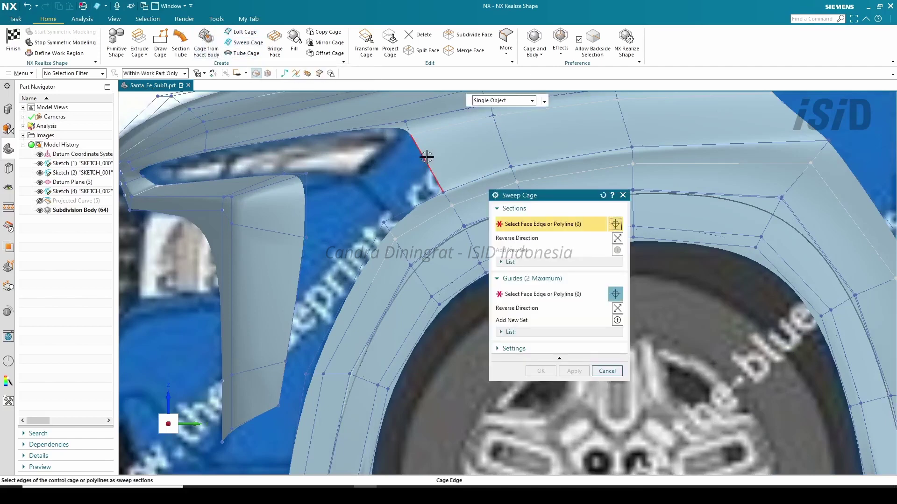
{"action": "left_click", "coordinate": [537, 298]}
{"action": "left_click", "coordinate": [412, 208]}
{"action": "left_click", "coordinate": [369, 249]}
{"action": "scroll", "coordinate": [367, 250], "scroll_direction": "down", "scroll_amount": 3}
{"action": "scroll", "coordinate": [337, 330], "scroll_direction": "up", "scroll_amount": 3}
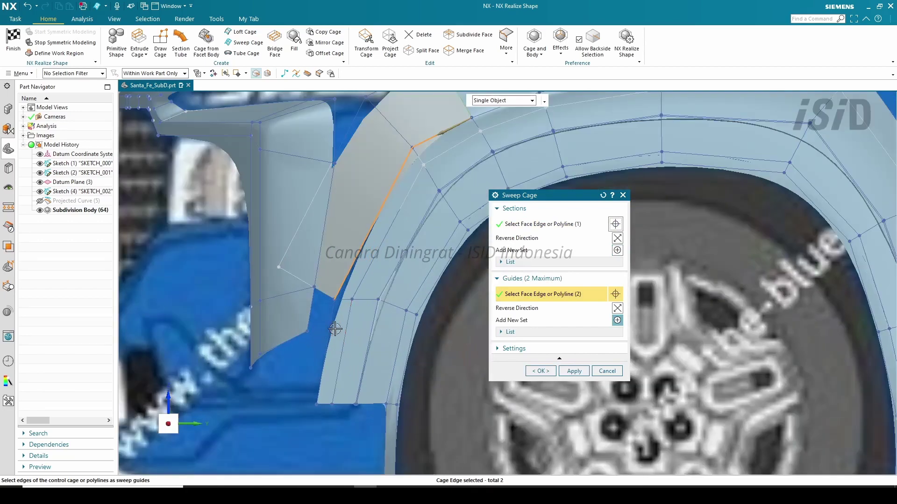
{"action": "left_click", "coordinate": [541, 371]}
{"action": "scroll", "coordinate": [411, 271], "scroll_direction": "down", "scroll_amount": 3}
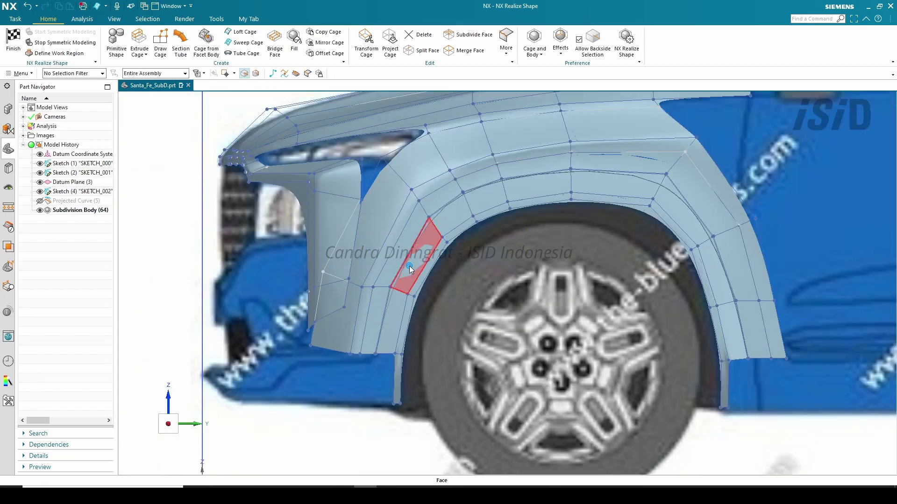
Increase the crease weight of the two cage edges along the front part of the wheel arch's outer line.
{"action": "middle_click_drag", "start_coordinate": [411, 270], "coordinate": [424, 284]}
{"action": "scroll", "coordinate": [407, 211], "scroll_direction": "up", "scroll_amount": 1}
{"action": "left_click", "coordinate": [506, 43]}
{"action": "left_click", "coordinate": [517, 112]}
{"action": "left_click", "coordinate": [448, 186]}
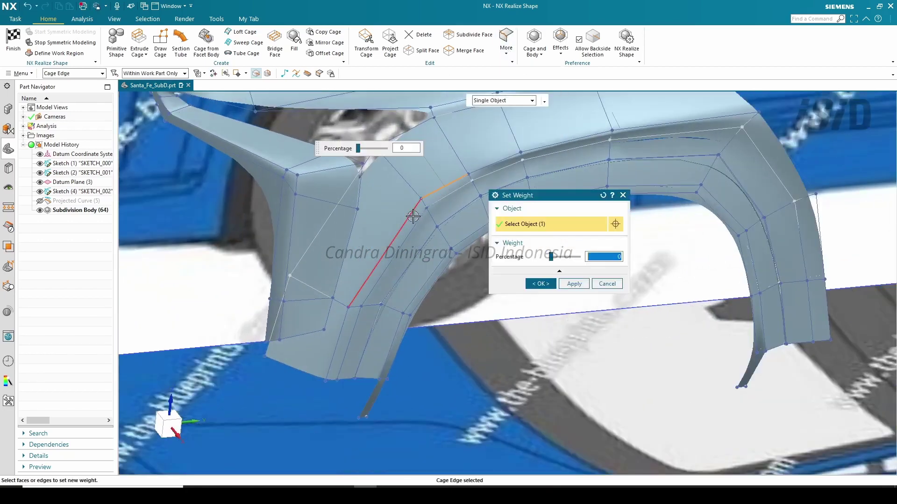
{"action": "left_click", "coordinate": [413, 216]}
{"action": "left_click_drag", "start_coordinate": [295, 216], "coordinate": [308, 217]}
{"action": "left_click", "coordinate": [544, 286]}
Try to shift the fender's lower front corner vertex outward with Transform Cage.
{"action": "scroll", "coordinate": [401, 248], "scroll_direction": "down", "scroll_amount": 2}
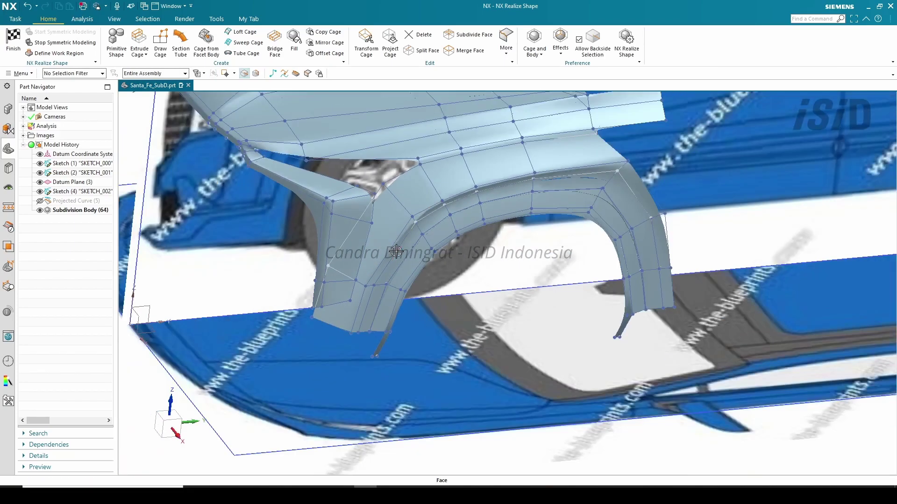
{"action": "middle_click_drag", "start_coordinate": [396, 249], "coordinate": [432, 252]}
{"action": "scroll", "coordinate": [346, 307], "scroll_direction": "up", "scroll_amount": 2}
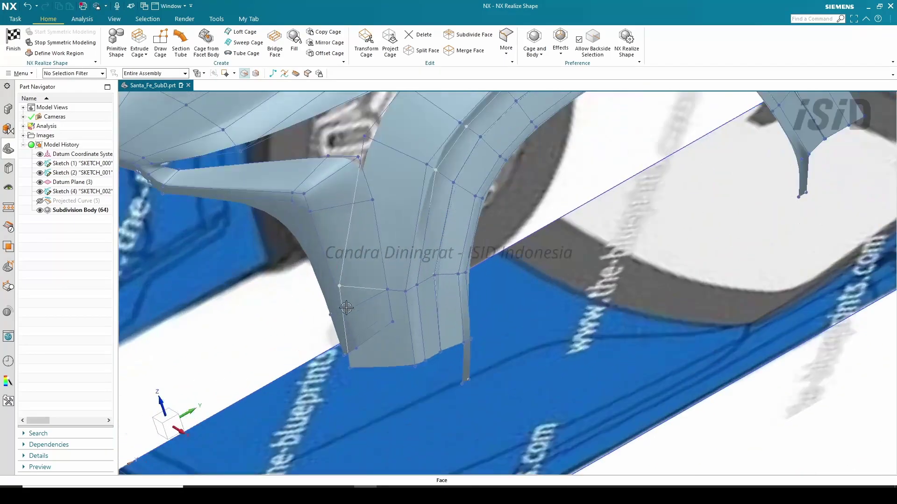
{"action": "left_click", "coordinate": [351, 368]}
{"action": "left_click", "coordinate": [371, 352]}
{"action": "left_click_drag", "start_coordinate": [369, 341], "coordinate": [417, 379]}
{"action": "scroll", "coordinate": [410, 262], "scroll_direction": "down", "scroll_amount": 2}
{"action": "mouse_move", "coordinate": [408, 266]}
{"action": "middle_mouse_down"}
{"action": "mouse_move", "coordinate": [395, 229]}
{"action": "mouse_move", "coordinate": [411, 253]}
{"action": "middle_mouse_up"}
{"action": "left_click", "coordinate": [546, 402]}
Delete the lowest swept fender face, just ahead of the wheel arch's lower front end.
{"action": "scroll", "coordinate": [365, 329], "scroll_direction": "up", "scroll_amount": 1}
{"action": "scroll", "coordinate": [366, 299], "scroll_direction": "down", "scroll_amount": 1}
{"action": "middle_click_drag", "start_coordinate": [367, 285], "coordinate": [360, 253]}
{"action": "scroll", "coordinate": [427, 224], "scroll_direction": "up", "scroll_amount": 2}
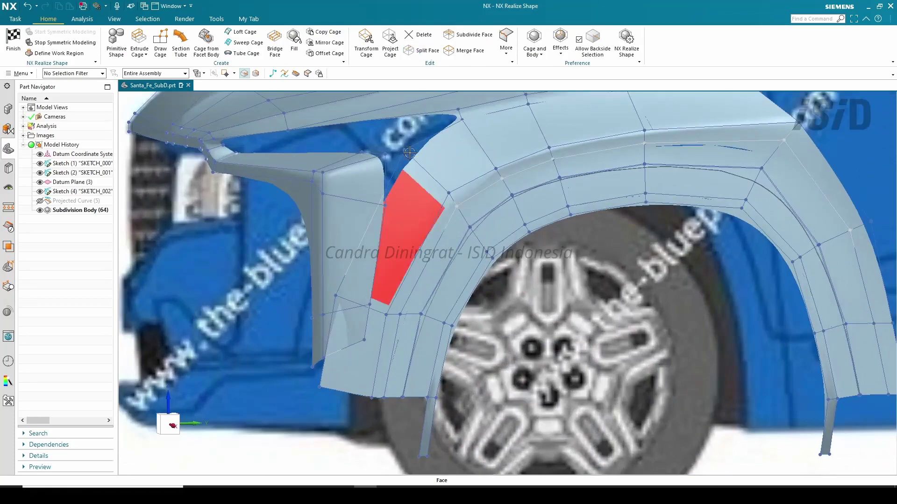
{"action": "left_click", "coordinate": [411, 34]}
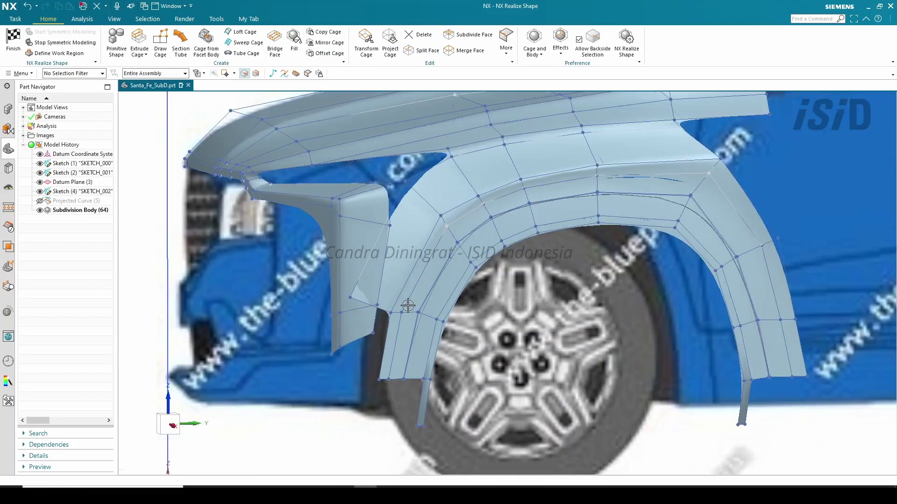
Split the faces between the headlight surround and the wheel opening crosswise with one division, using the lengthwise fender edge as reference.
{"action": "mouse_move", "coordinate": [408, 306]}
{"action": "middle_mouse_down"}
{"action": "mouse_move", "coordinate": [395, 315]}
{"action": "mouse_move", "coordinate": [411, 302]}
{"action": "mouse_move", "coordinate": [397, 302]}
{"action": "mouse_move", "coordinate": [402, 294]}
{"action": "middle_mouse_up"}
{"action": "key", "text": "F8"}
{"action": "scroll", "coordinate": [276, 225], "scroll_direction": "up", "scroll_amount": 5}
{"action": "middle_click_drag", "start_coordinate": [271, 222], "coordinate": [456, 223], "text": "shift"}
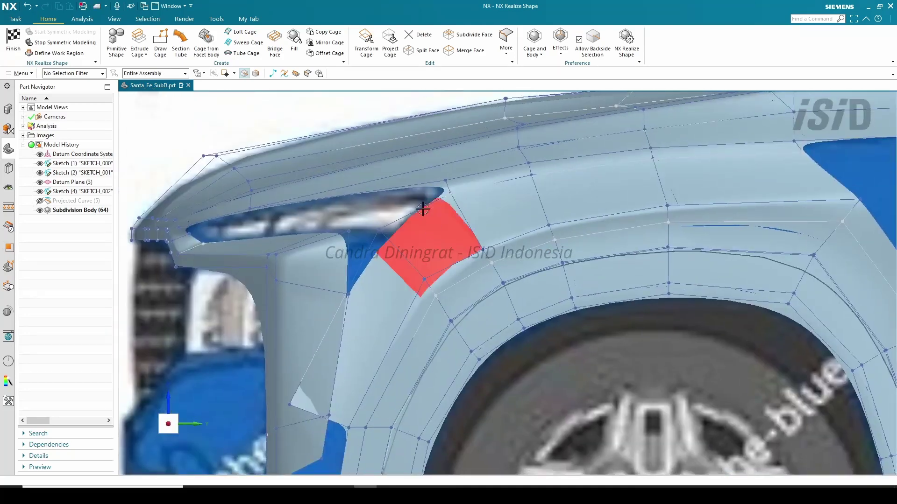
{"action": "scroll", "coordinate": [411, 214], "scroll_direction": "down", "scroll_amount": 3}
{"action": "scroll", "coordinate": [402, 279], "scroll_direction": "up", "scroll_amount": 3}
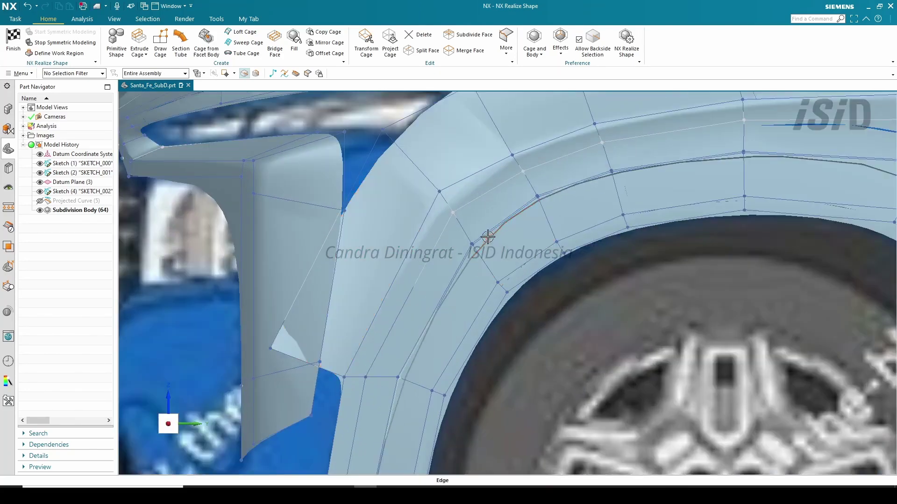
{"action": "left_click", "coordinate": [427, 50]}
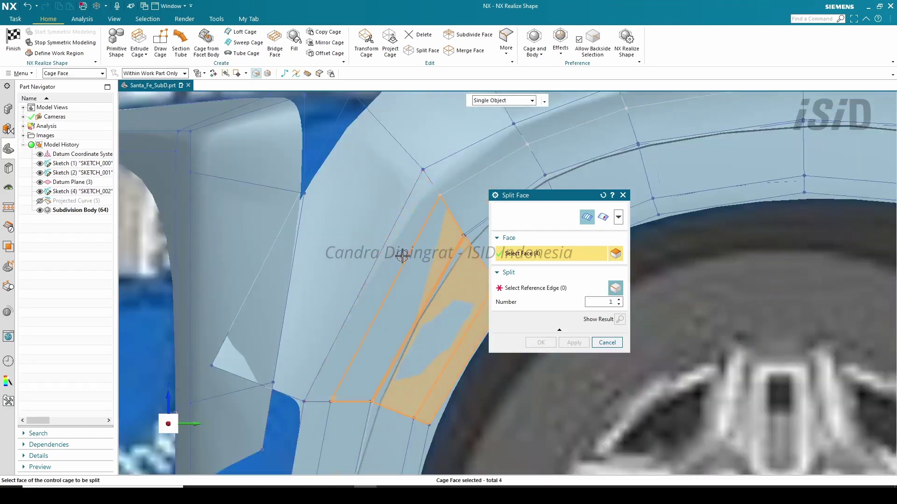
{"action": "left_click", "coordinate": [530, 286]}
{"action": "left_click", "coordinate": [373, 272]}
{"action": "scroll", "coordinate": [381, 277], "scroll_direction": "down", "scroll_amount": 2}
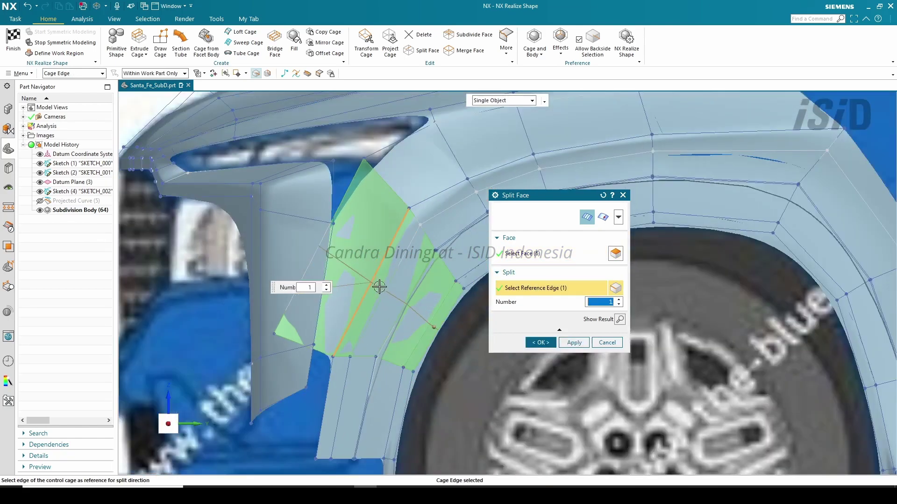
{"action": "left_click_drag", "start_coordinate": [434, 327], "coordinate": [434, 325]}
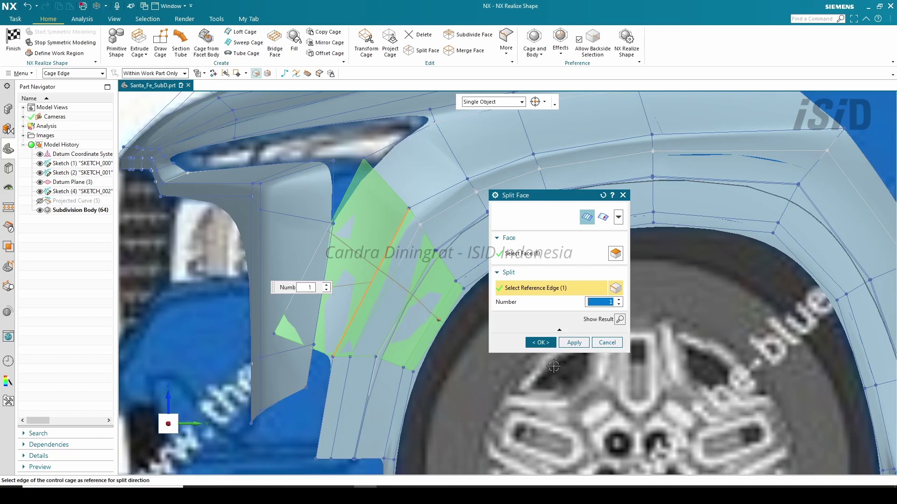
{"action": "left_click", "coordinate": [540, 342]}
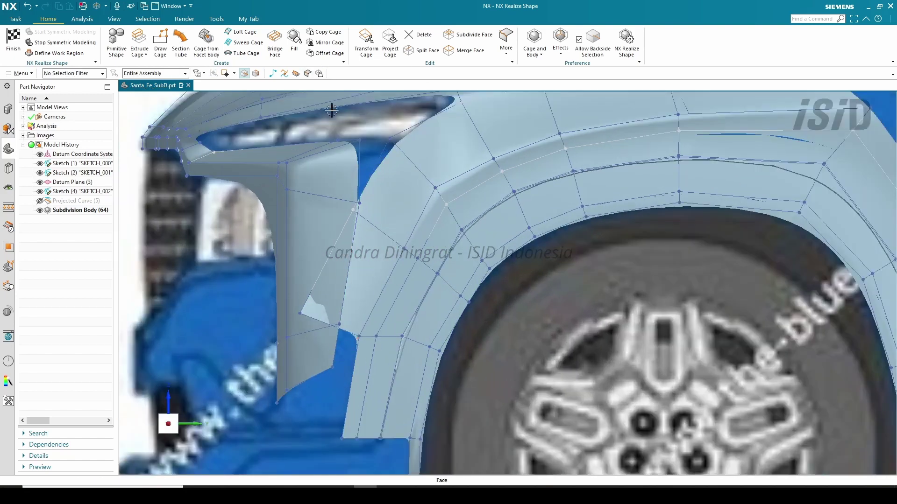
Sew the headlight surround's rear open edge to the adjoining open edge of the split fender.
{"action": "left_click", "coordinate": [308, 74]}
{"action": "left_click", "coordinate": [327, 262]}
{"action": "middle_click", "coordinate": [328, 261]}
{"action": "left_click", "coordinate": [364, 257]}
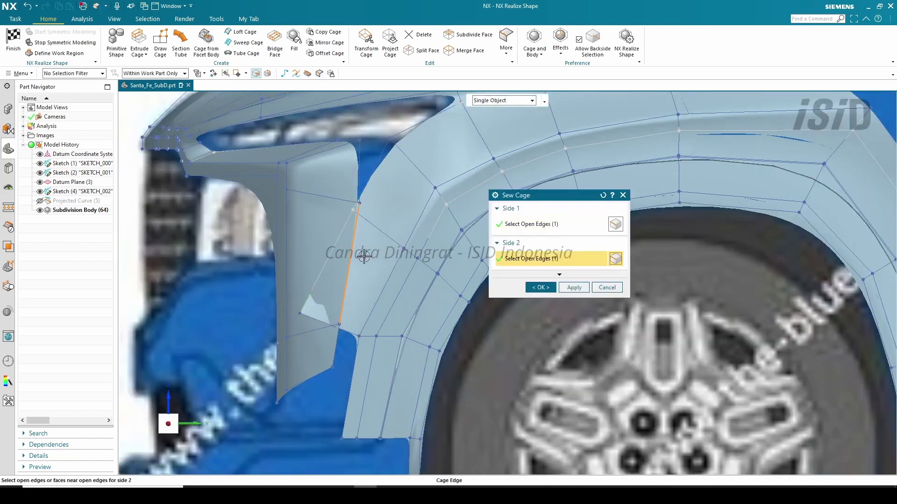
{"action": "left_click", "coordinate": [542, 287]}
Sew the next pair of open edges above that seam, closing the gap below the headlight opening.
{"action": "scroll", "coordinate": [387, 281], "scroll_direction": "down", "scroll_amount": 1}
{"action": "middle_click_drag", "start_coordinate": [386, 281], "coordinate": [405, 304]}
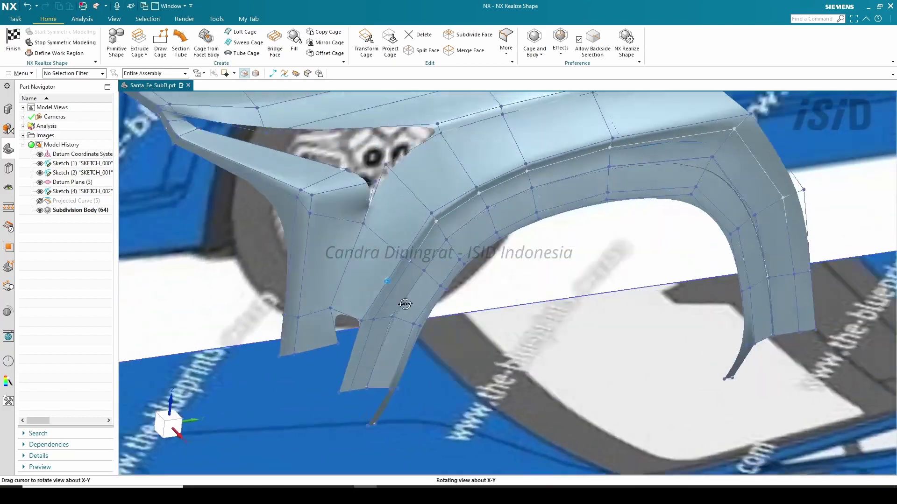
{"action": "scroll", "coordinate": [386, 154], "scroll_direction": "up", "scroll_amount": 2}
{"action": "left_click", "coordinate": [307, 74]}
{"action": "left_click", "coordinate": [373, 207]}
{"action": "middle_click", "coordinate": [372, 207]}
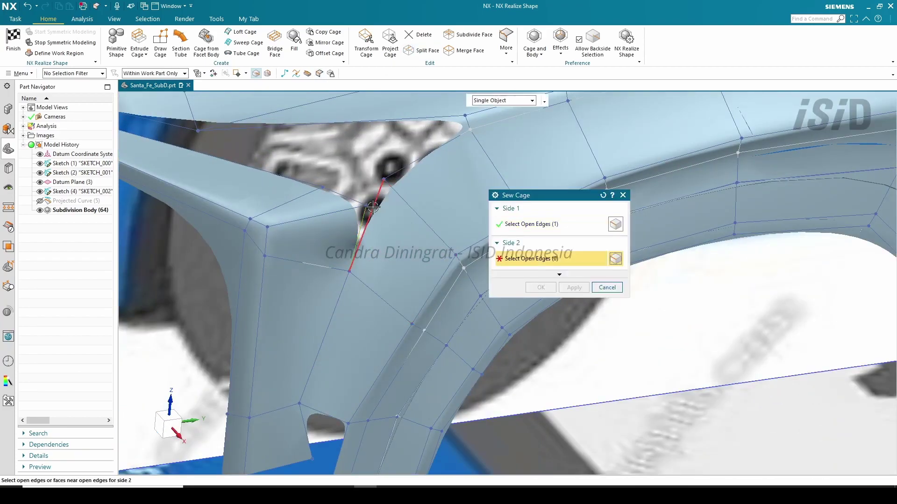
{"action": "left_click", "coordinate": [547, 288]}
Move the vertex on the sewn seam between headlight surround and fender outward along X.
{"action": "scroll", "coordinate": [400, 287], "scroll_direction": "down", "scroll_amount": 2}
{"action": "middle_click_drag", "start_coordinate": [400, 286], "coordinate": [374, 304]}
{"action": "scroll", "coordinate": [372, 304], "scroll_direction": "up", "scroll_amount": 3}
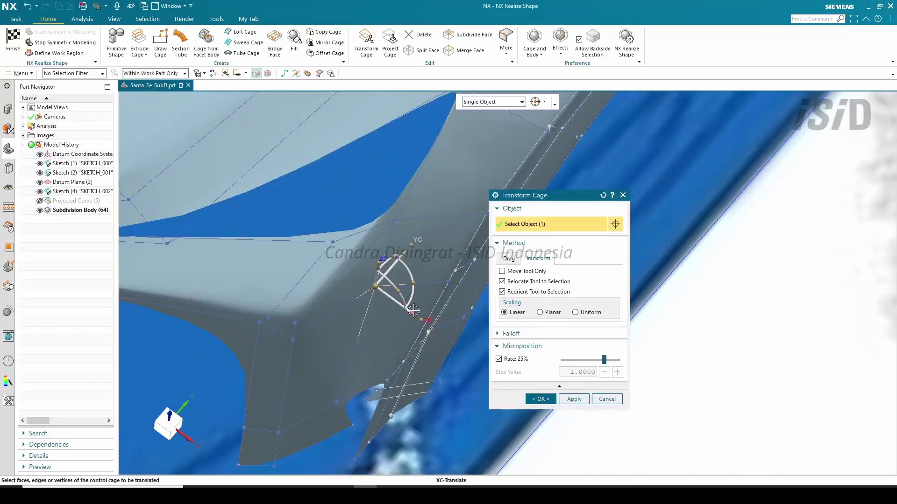
{"action": "left_click_drag", "start_coordinate": [411, 314], "coordinate": [439, 342]}
{"action": "scroll", "coordinate": [439, 342], "scroll_direction": "down", "scroll_amount": 2}
{"action": "left_click", "coordinate": [543, 402]}
Turn off the 25% micropositioning rate, lower the surround's bottom rear vertex to the arch's lower end level, and adjust it along X.
{"action": "scroll", "coordinate": [435, 332], "scroll_direction": "down", "scroll_amount": 3}
{"action": "middle_click_drag", "start_coordinate": [421, 327], "coordinate": [390, 285]}
{"action": "scroll", "coordinate": [393, 299], "scroll_direction": "down", "scroll_amount": 3}
{"action": "scroll", "coordinate": [406, 315], "scroll_direction": "up", "scroll_amount": 5}
{"action": "scroll", "coordinate": [427, 309], "scroll_direction": "down", "scroll_amount": 5}
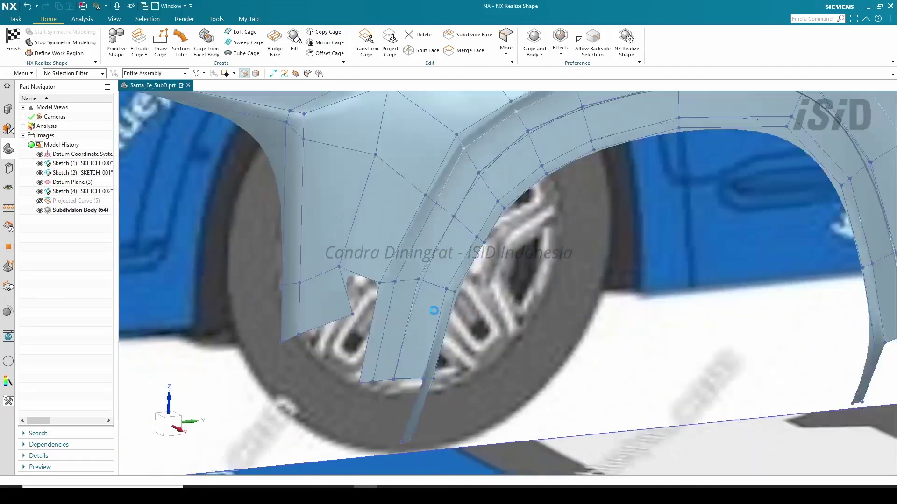
{"action": "key", "text": "F8"}
{"action": "scroll", "coordinate": [614, 290], "scroll_direction": "up", "scroll_amount": 6}
{"action": "left_click", "coordinate": [602, 276]}
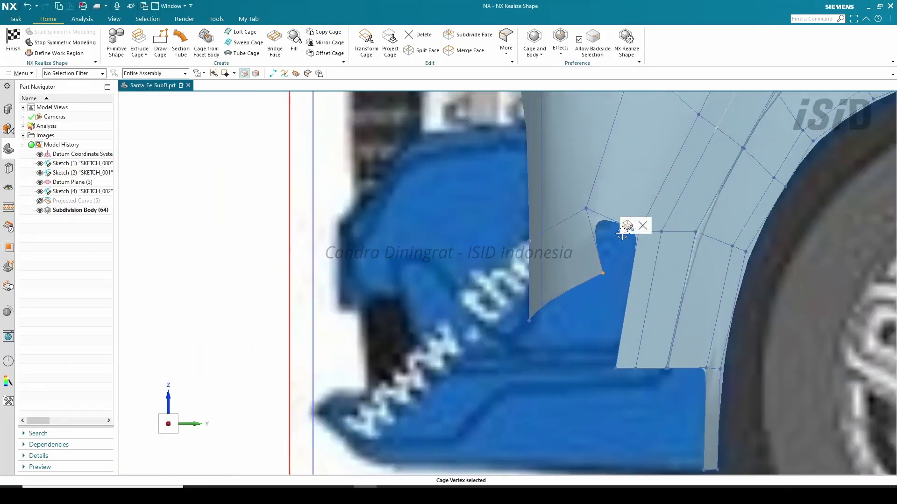
{"action": "left_click", "coordinate": [625, 228]}
{"action": "left_click_drag", "start_coordinate": [539, 196], "coordinate": [170, 211]}
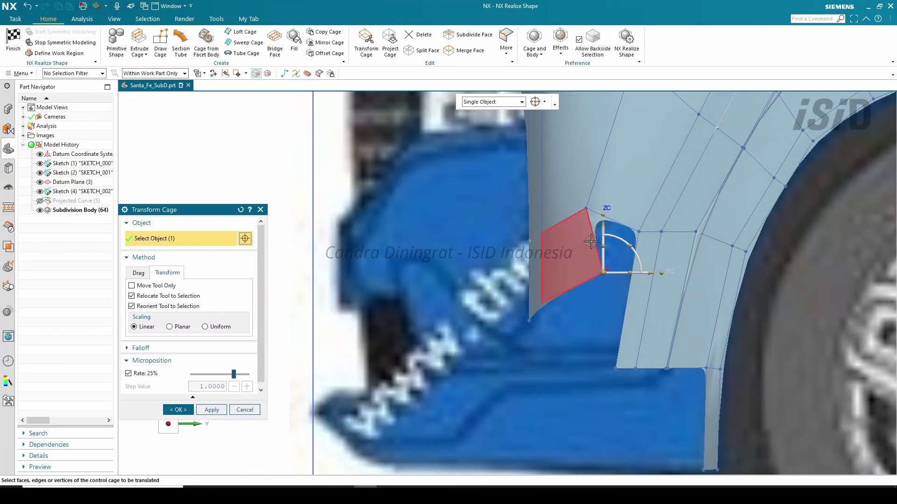
{"action": "left_click", "coordinate": [129, 373]}
{"action": "left_click_drag", "start_coordinate": [608, 210], "coordinate": [615, 364]}
{"action": "scroll", "coordinate": [507, 318], "scroll_direction": "down", "scroll_amount": 2}
{"action": "mouse_move", "coordinate": [537, 266]}
{"action": "middle_mouse_down"}
{"action": "mouse_move", "coordinate": [540, 294]}
{"action": "mouse_move", "coordinate": [537, 282]}
{"action": "middle_mouse_up"}
{"action": "scroll", "coordinate": [537, 283], "scroll_direction": "up", "scroll_amount": 2}
{"action": "scroll", "coordinate": [467, 243], "scroll_direction": "down", "scroll_amount": 2}
{"action": "scroll", "coordinate": [535, 389], "scroll_direction": "up", "scroll_amount": 3}
{"action": "left_click_drag", "start_coordinate": [534, 389], "coordinate": [530, 372]}
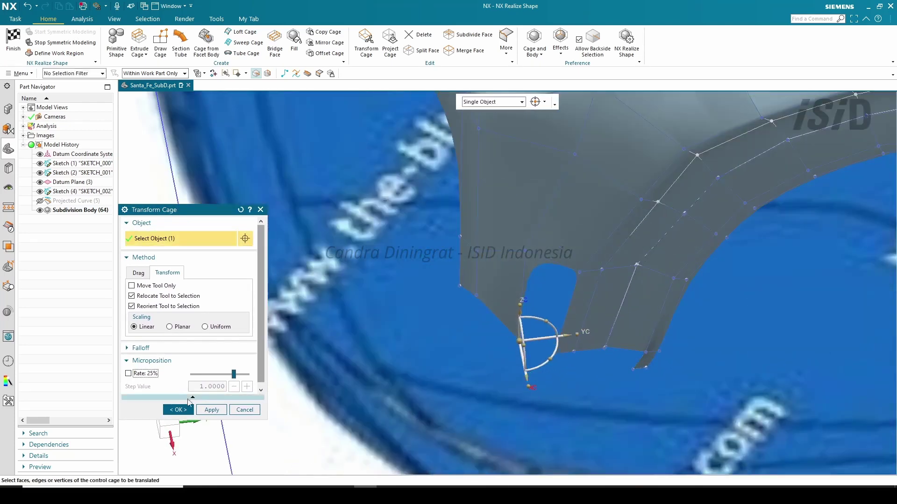
{"action": "left_click", "coordinate": [181, 409]}
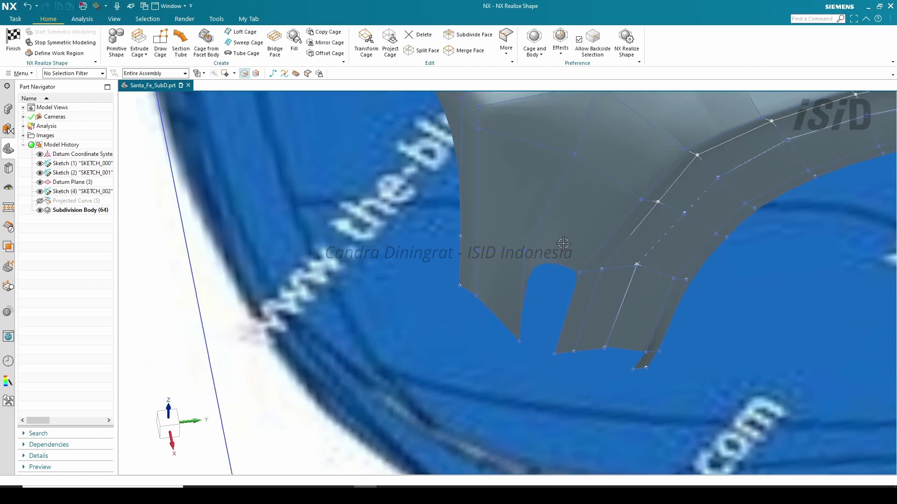
Fill the three-edge notch between the surround's lower end and the wheel arch with Smooth continuity.
{"action": "left_click", "coordinate": [294, 42]}
{"action": "left_click_drag", "start_coordinate": [578, 373], "coordinate": [587, 377]}
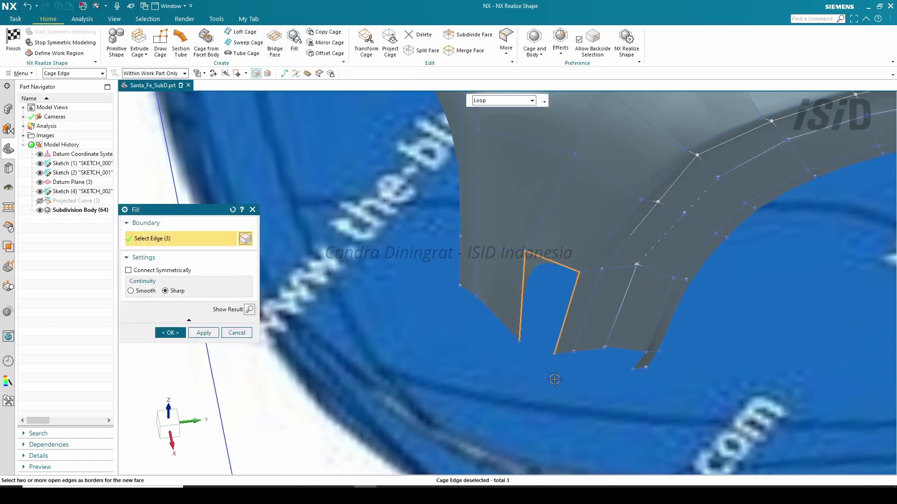
{"action": "left_click", "coordinate": [145, 292]}
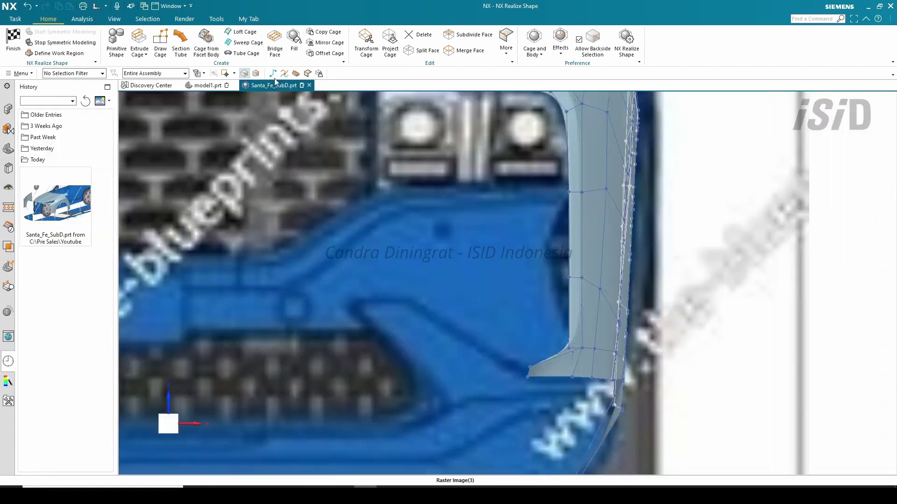
Draw a three-point cage polyline over the front blueprint, running across the bumper's corner area toward the headlight surround.
{"action": "left_click", "coordinate": [404, 295]}
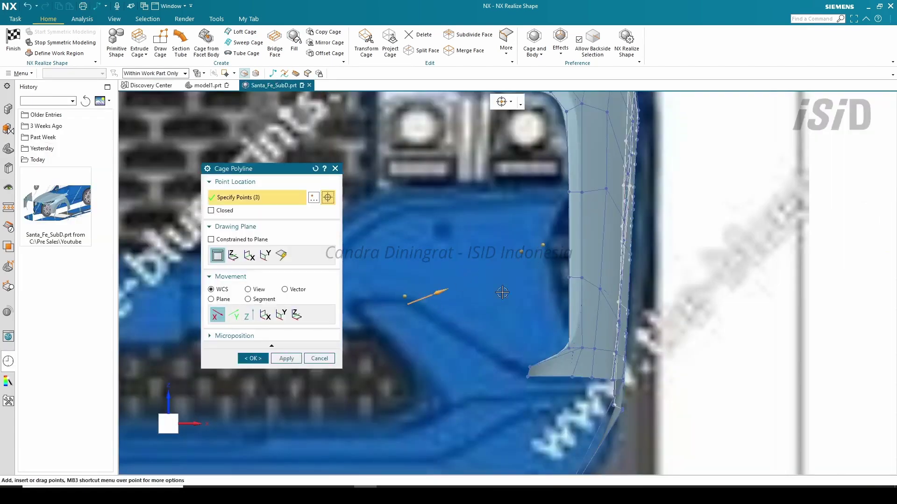
{"action": "left_click", "coordinate": [252, 358]}
{"action": "middle_click_drag", "start_coordinate": [538, 262], "coordinate": [563, 242]}
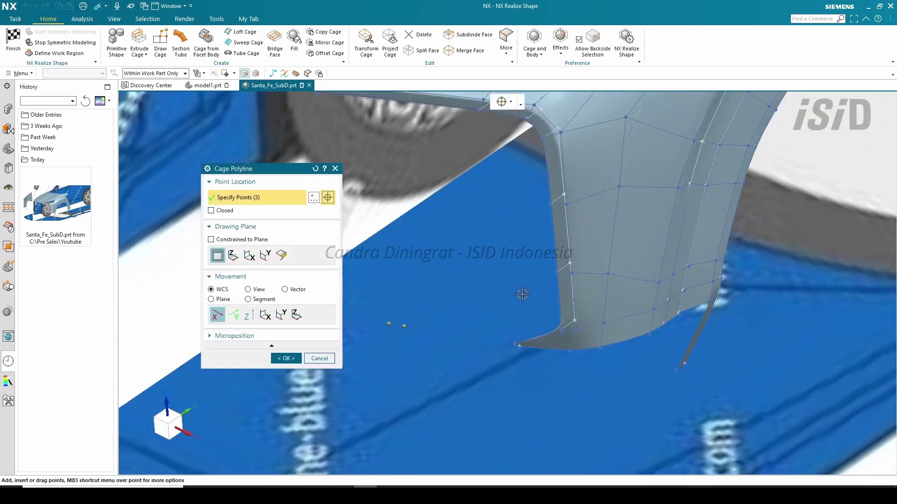
{"action": "key", "text": "ctrl+alt+t"}
{"action": "scroll", "coordinate": [584, 343], "scroll_direction": "up", "scroll_amount": 3}
{"action": "left_click", "coordinate": [320, 359]}
Move the whole polyline rearward to the bumper outline in the top view, and offset its points along Y to follow the curve.
{"action": "scroll", "coordinate": [569, 420], "scroll_direction": "up", "scroll_amount": 2}
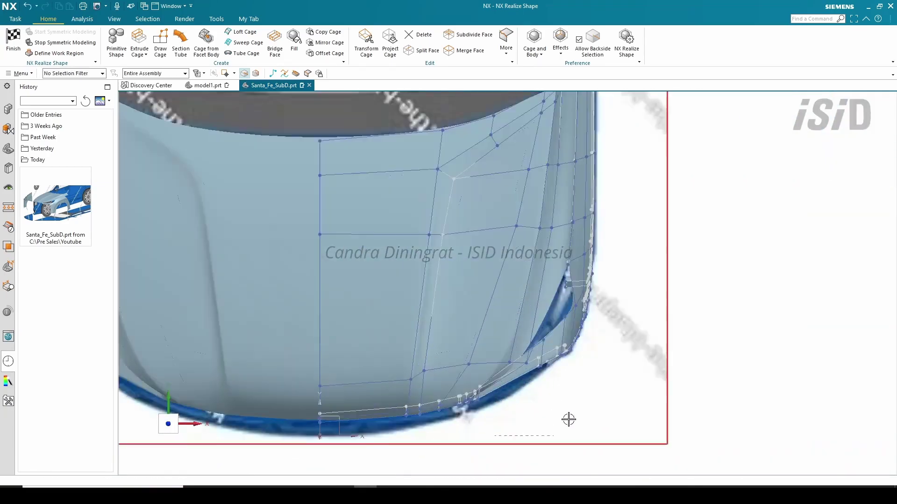
{"action": "scroll", "coordinate": [568, 420], "scroll_direction": "up", "scroll_amount": 1}
{"action": "left_click", "coordinate": [367, 43]}
{"action": "left_click", "coordinate": [522, 438]}
{"action": "scroll", "coordinate": [487, 367], "scroll_direction": "down", "scroll_amount": 1}
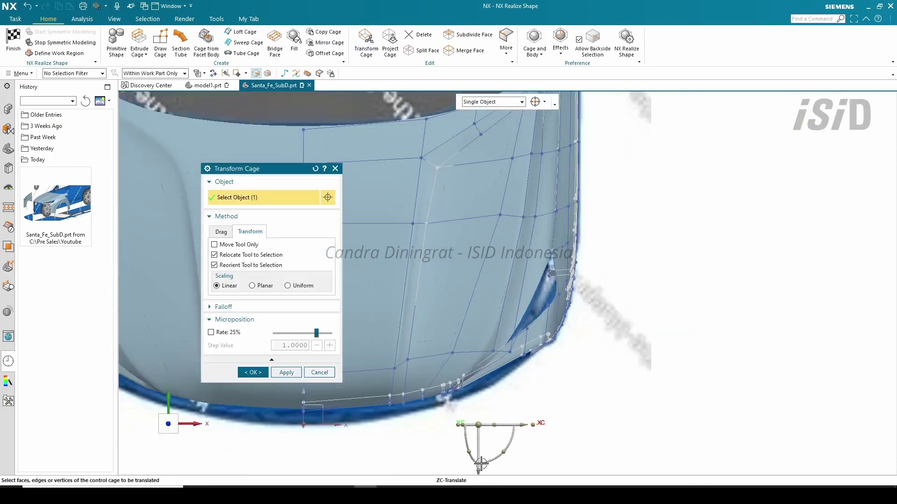
{"action": "left_click_drag", "start_coordinate": [481, 463], "coordinate": [486, 412]}
{"action": "middle_click_drag", "start_coordinate": [494, 402], "coordinate": [416, 322]}
{"action": "scroll", "coordinate": [395, 402], "scroll_direction": "up", "scroll_amount": 1}
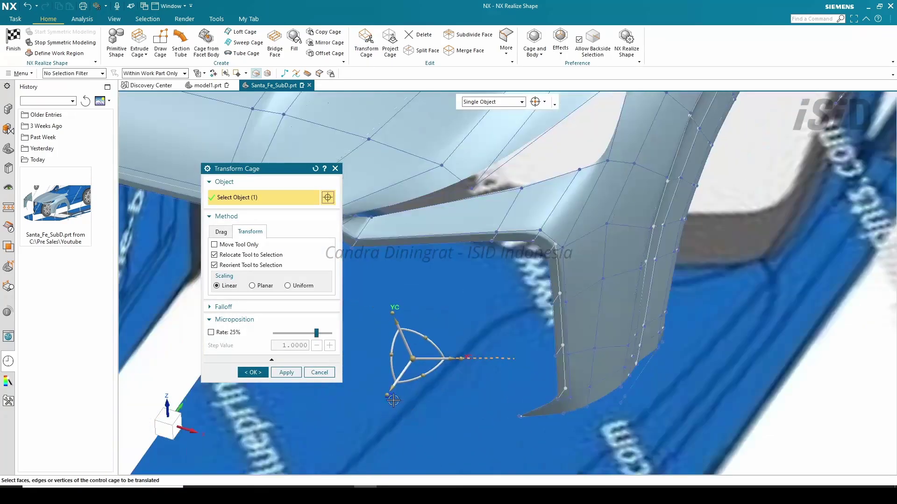
{"action": "middle_click", "coordinate": [504, 357]}
{"action": "scroll", "coordinate": [504, 357], "scroll_direction": "up", "scroll_amount": 2}
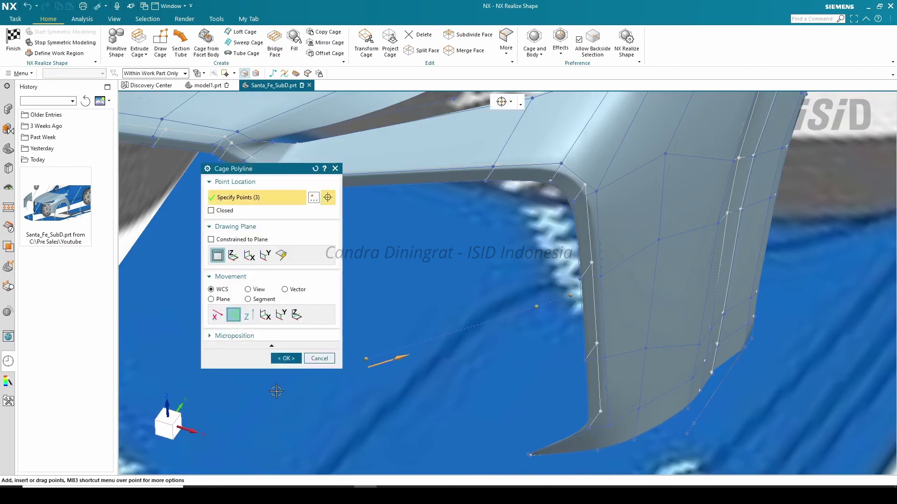
{"action": "left_click", "coordinate": [286, 359]}
Move the polyline's middle and outer points forward along Y to match the bumper in the side view.
{"action": "middle_click_drag", "start_coordinate": [375, 348], "coordinate": [422, 349]}
{"action": "scroll", "coordinate": [422, 349], "scroll_direction": "down", "scroll_amount": 3}
{"action": "key", "text": "ctrl+alt+r"}
{"action": "scroll", "coordinate": [445, 283], "scroll_direction": "up", "scroll_amount": 6}
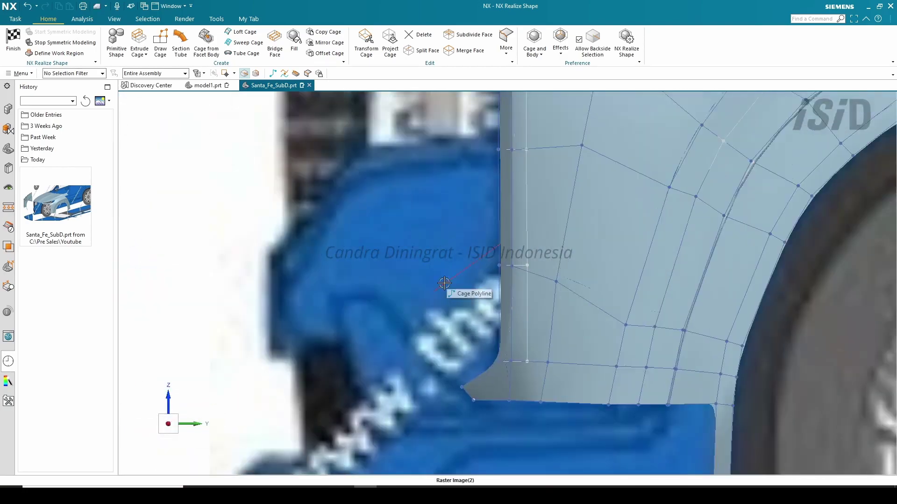
{"action": "double_click", "coordinate": [445, 284]}
{"action": "scroll", "coordinate": [544, 288], "scroll_direction": "up", "scroll_amount": 5}
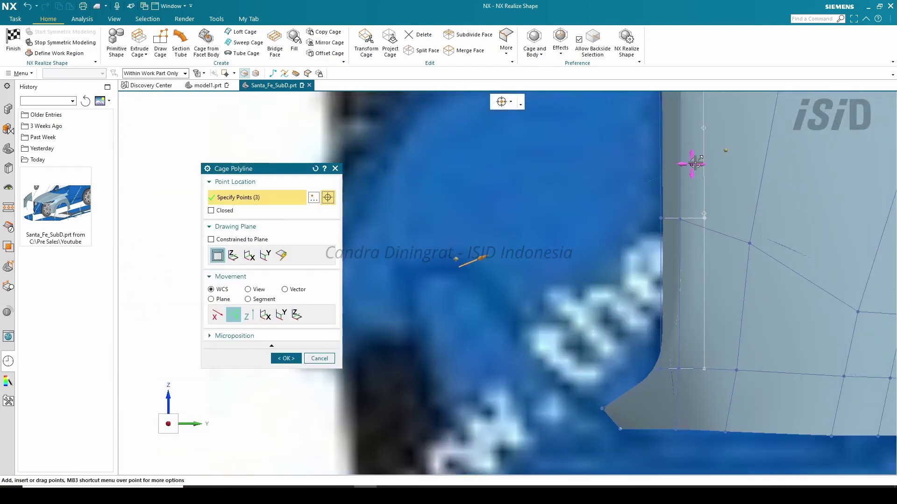
{"action": "left_click_drag", "start_coordinate": [695, 163], "coordinate": [610, 191]}
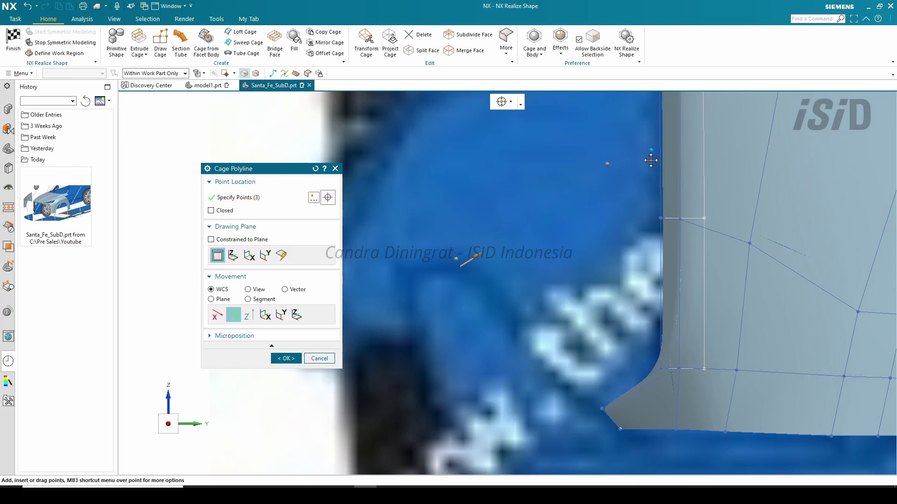
{"action": "key", "text": "Escape"}
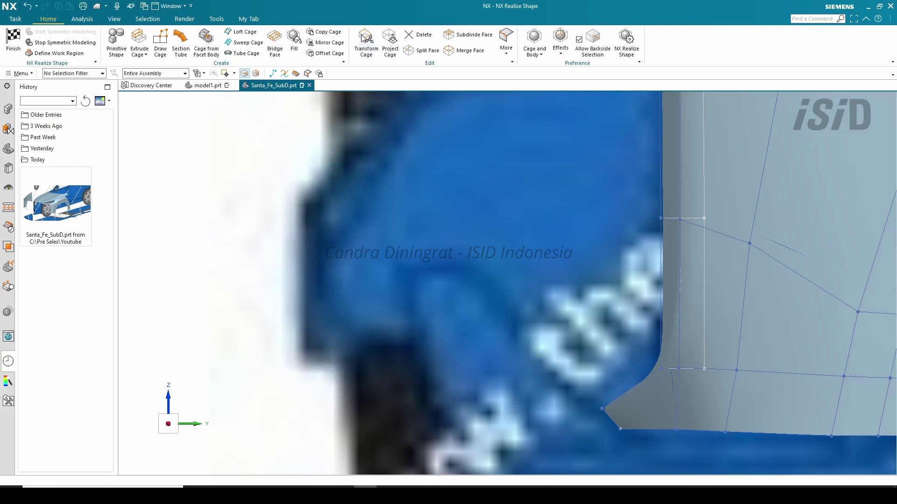
Lower the polyline's middle and outer points along Z to fit the bumper line in the side blueprint.
{"action": "left_click", "coordinate": [366, 43]}
{"action": "left_click", "coordinate": [335, 168]}
{"action": "double_click", "coordinate": [621, 159]}
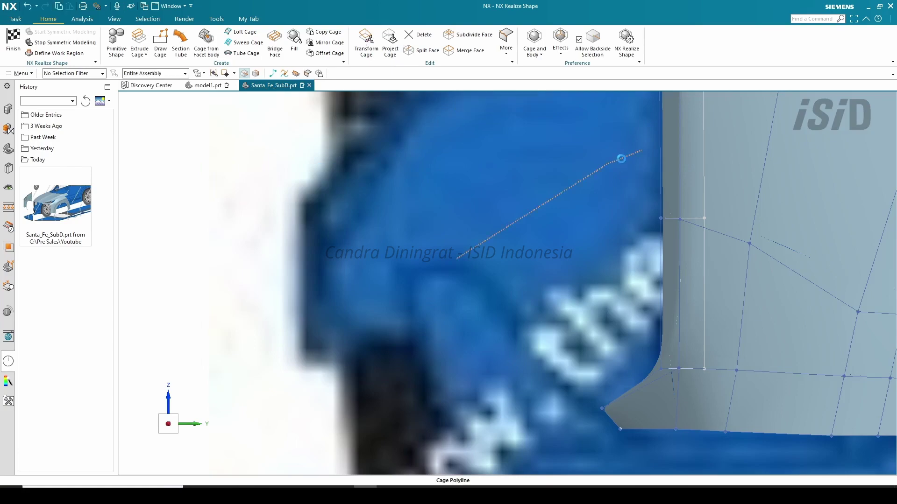
{"action": "left_click_drag", "start_coordinate": [606, 166], "coordinate": [607, 188]}
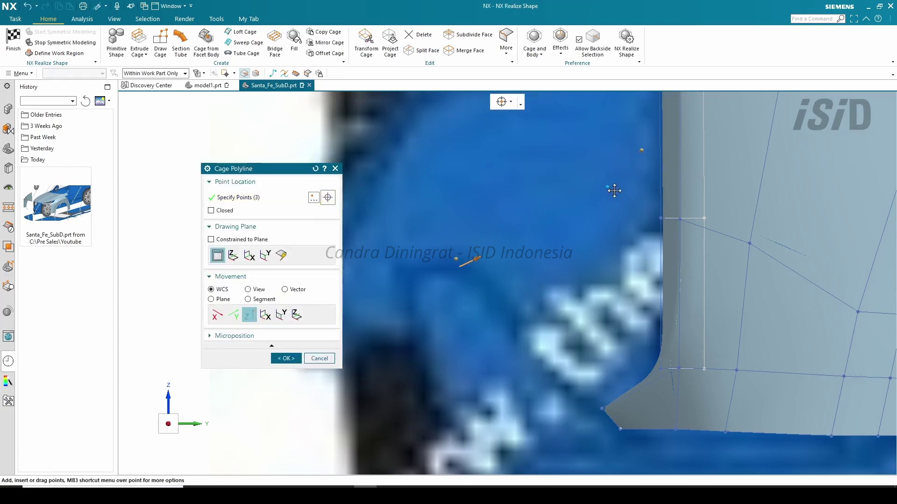
{"action": "left_click_drag", "start_coordinate": [642, 151], "coordinate": [642, 170]}
{"action": "left_click", "coordinate": [287, 359]}
{"action": "scroll", "coordinate": [414, 323], "scroll_direction": "down", "scroll_amount": 5}
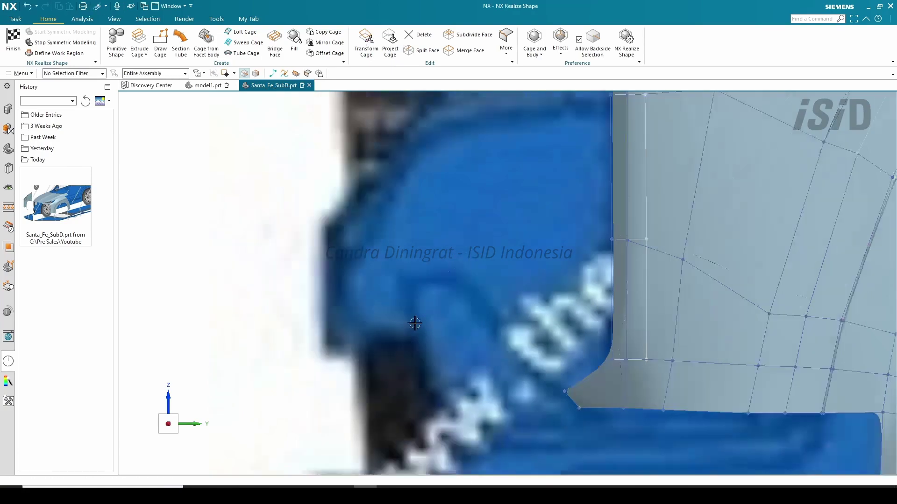
Loft a cage surface between the bumper corner's lower inner edge and the three-point polyline, using 1 segment.
{"action": "middle_click_drag", "start_coordinate": [613, 300], "coordinate": [611, 322]}
{"action": "scroll", "coordinate": [610, 322], "scroll_direction": "up", "scroll_amount": 2}
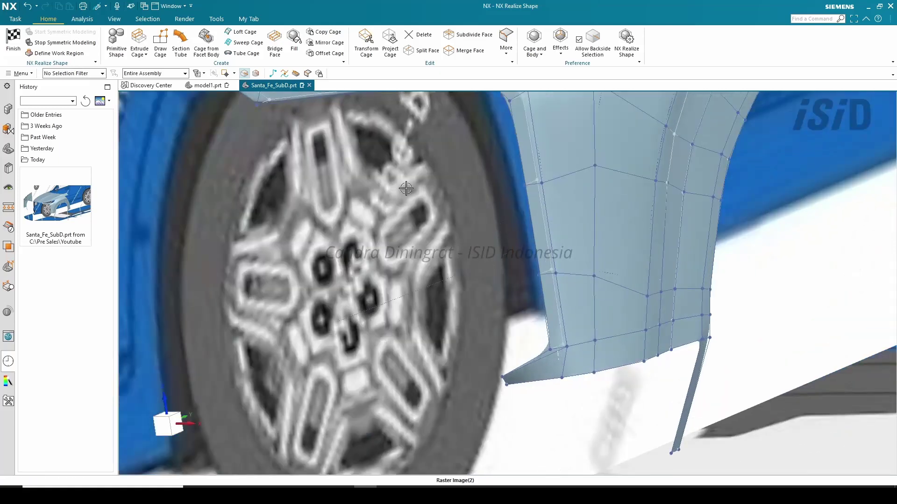
{"action": "left_click", "coordinate": [245, 33]}
{"action": "scroll", "coordinate": [551, 348], "scroll_direction": "up", "scroll_amount": 2}
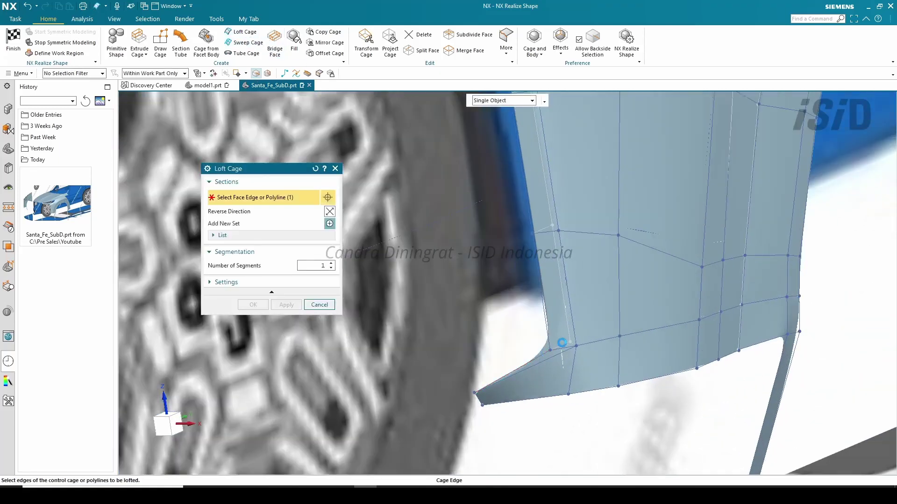
{"action": "scroll", "coordinate": [648, 341], "scroll_direction": "down", "scroll_amount": 2}
{"action": "middle_click", "coordinate": [648, 342]}
{"action": "left_click", "coordinate": [371, 318]}
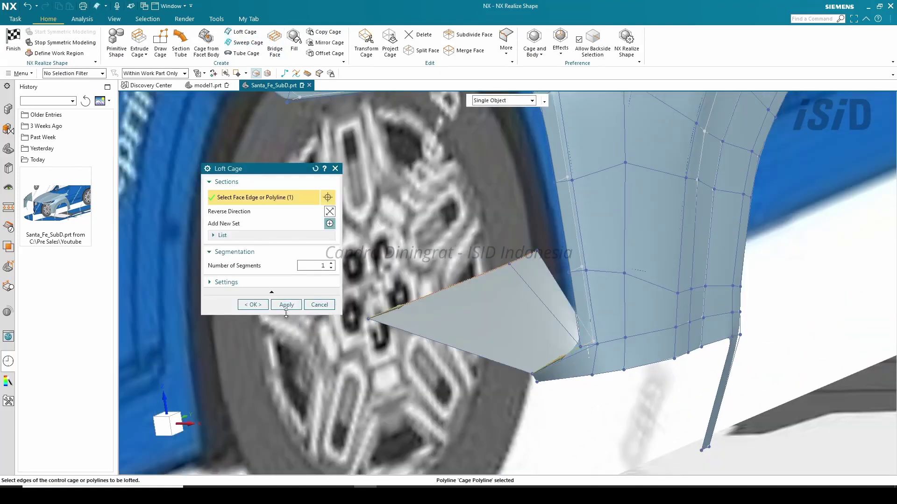
{"action": "left_click", "coordinate": [252, 304]}
Draw a two-point cage polyline from the lofted patch's upper outer corner toward the headlight surround, and another upward from its inner corner.
{"action": "scroll", "coordinate": [640, 330], "scroll_direction": "down", "scroll_amount": 3}
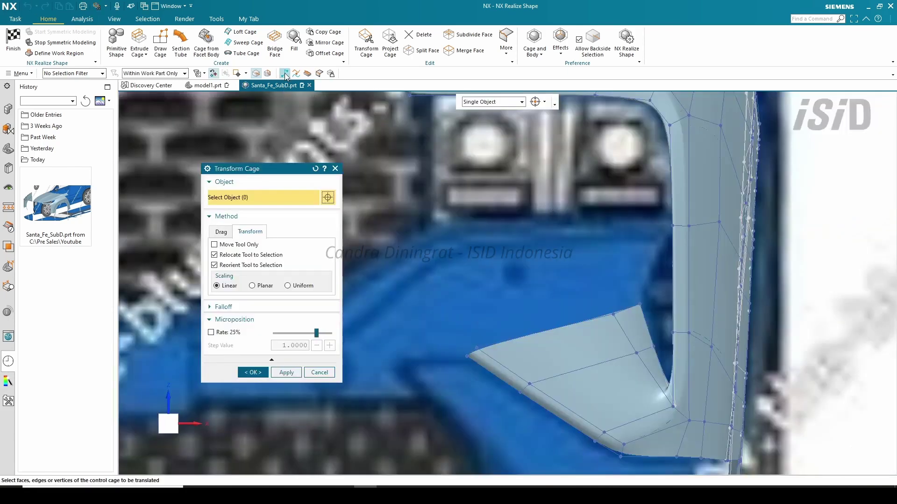
{"action": "left_click", "coordinate": [284, 74]}
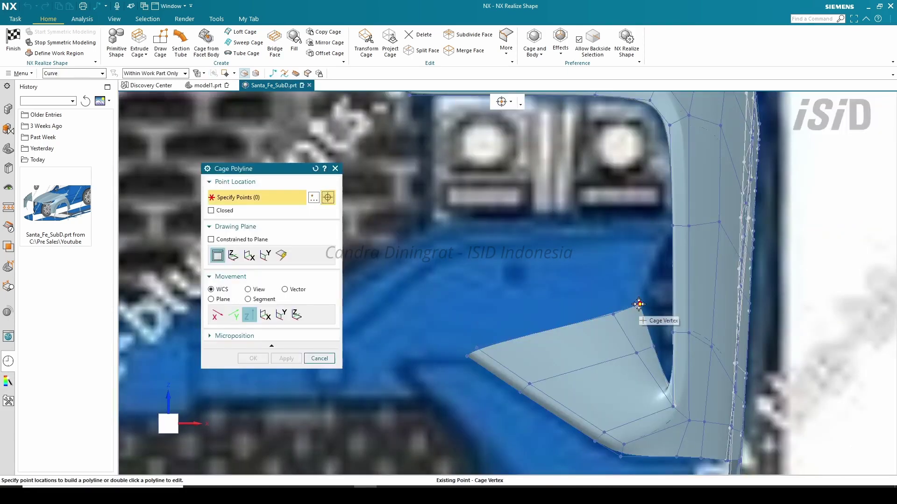
{"action": "left_click", "coordinate": [640, 304]}
{"action": "left_click", "coordinate": [672, 232]}
{"action": "scroll", "coordinate": [654, 261], "scroll_direction": "up", "scroll_amount": 1}
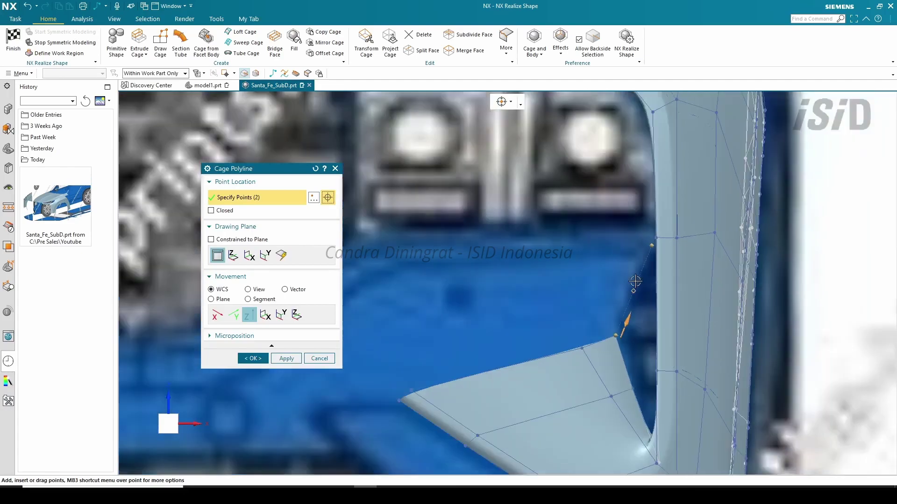
{"action": "left_click", "coordinate": [252, 359]}
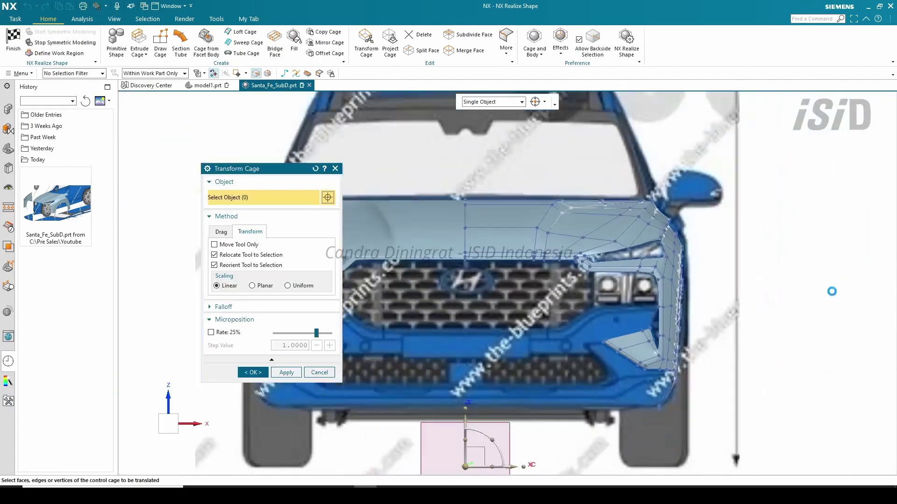
{"action": "key", "text": "ctrl+alt+r"}
{"action": "scroll", "coordinate": [452, 320], "scroll_direction": "up", "scroll_amount": 10}
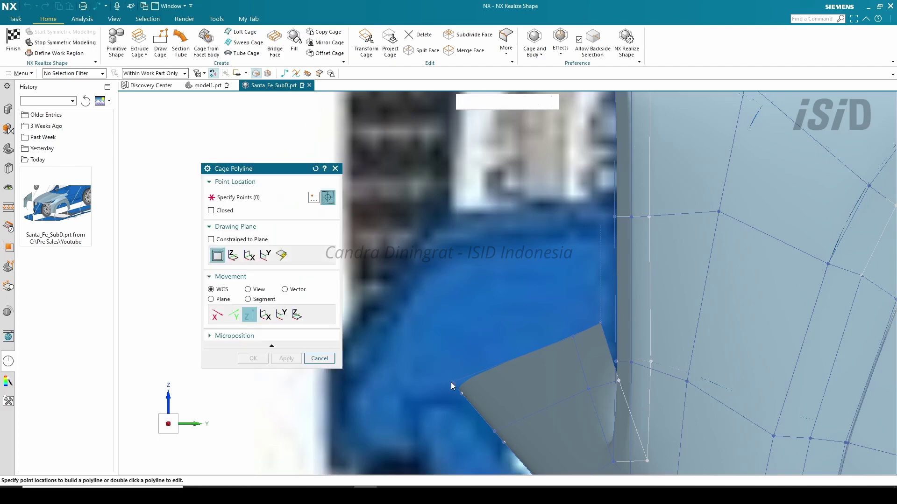
{"action": "left_click", "coordinate": [448, 246]}
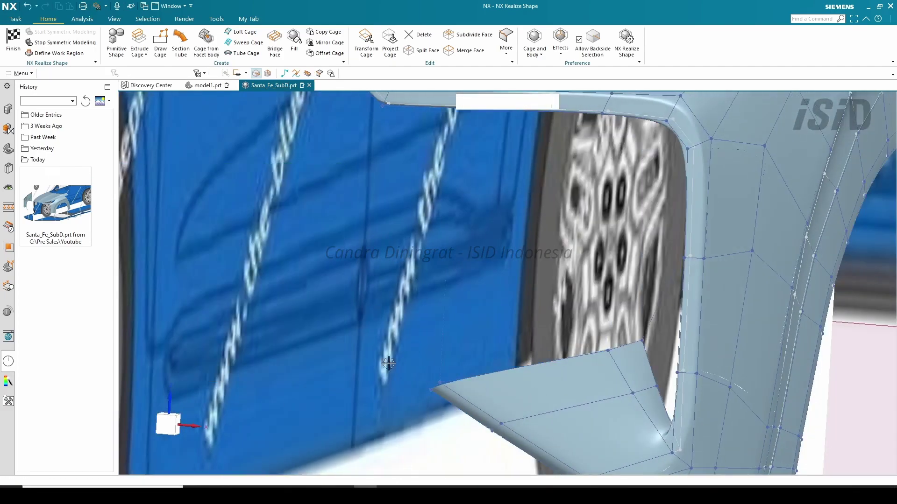
Sweep a cage surface from the outer and inner polylines along the lofted patch's two upper edges.
{"action": "key", "text": "F8"}
{"action": "scroll", "coordinate": [696, 328], "scroll_direction": "up", "scroll_amount": 5}
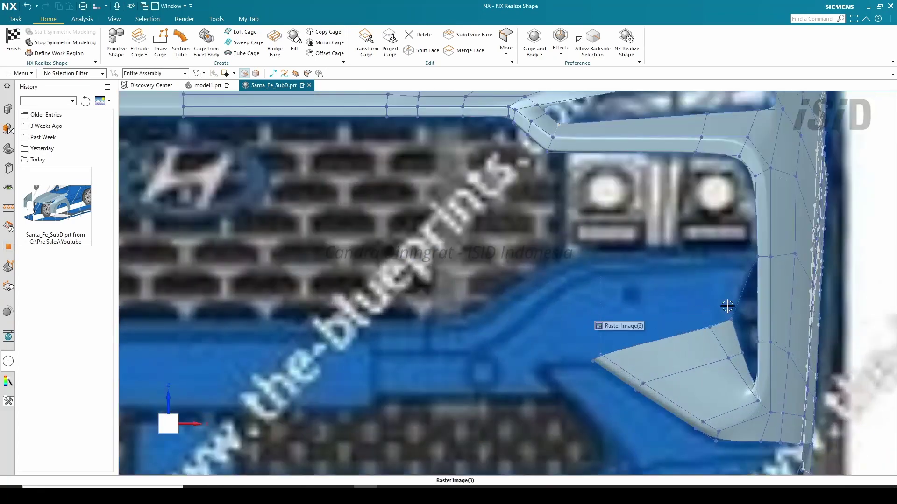
{"action": "left_click", "coordinate": [744, 285]}
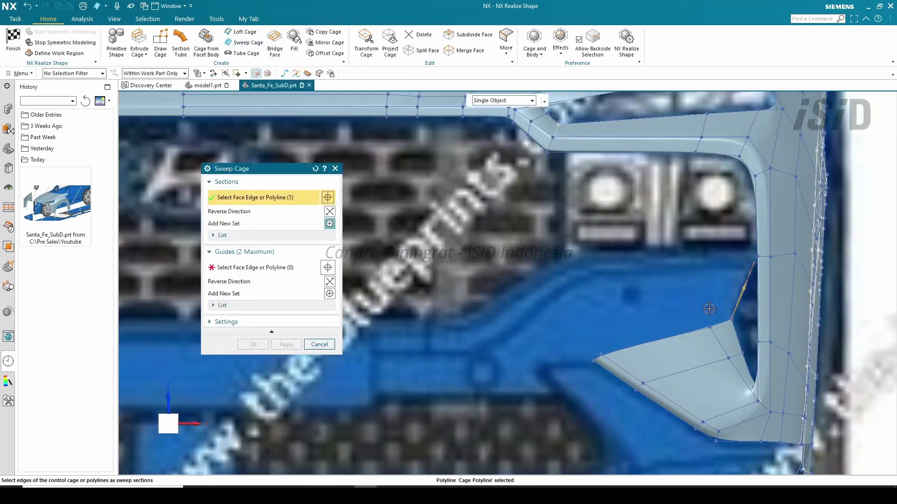
{"action": "middle_click", "coordinate": [596, 333]}
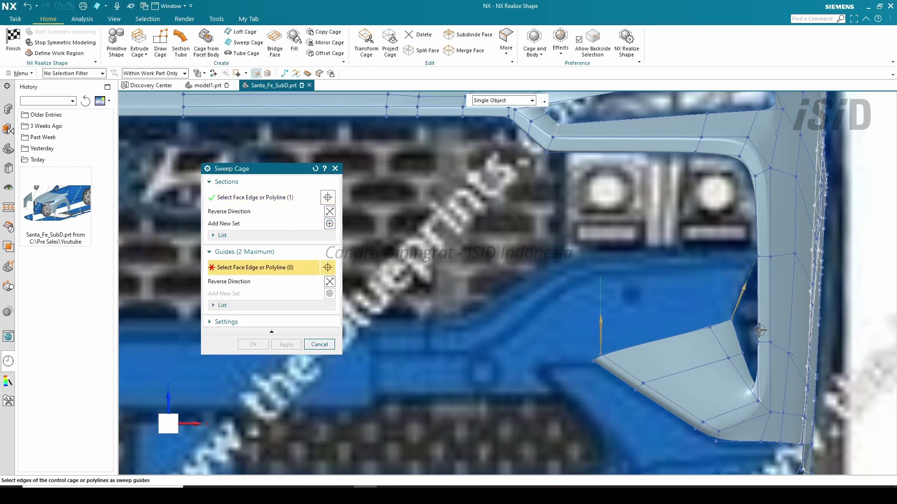
{"action": "left_click", "coordinate": [691, 330]}
{"action": "left_click", "coordinate": [691, 330]}
{"action": "scroll", "coordinate": [710, 275], "scroll_direction": "up", "scroll_amount": 3}
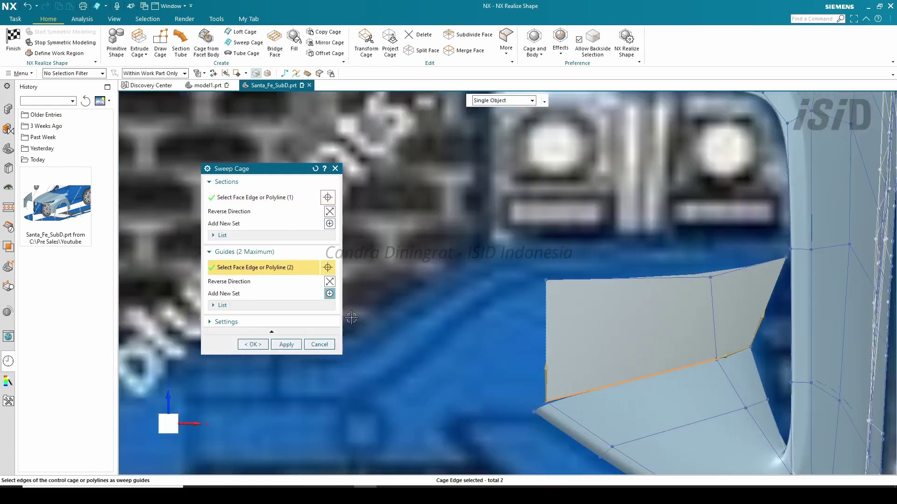
{"action": "left_click", "coordinate": [253, 345]}
{"action": "scroll", "coordinate": [629, 287], "scroll_direction": "down", "scroll_amount": 2}
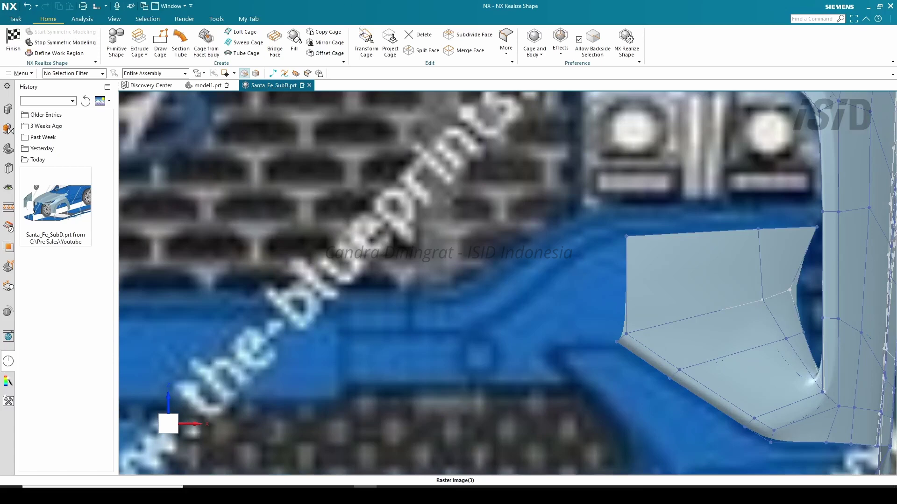
Extrude the patch's lower inner edge along X toward the car's centre, and draw a four-point polyline from its end to the swept patch's corner.
{"action": "left_click", "coordinate": [138, 38]}
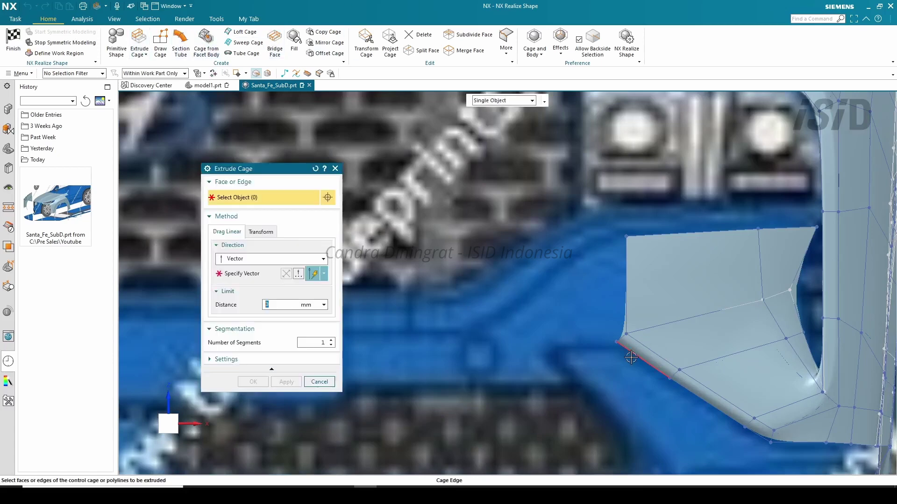
{"action": "left_click", "coordinate": [238, 274]}
{"action": "left_click_drag", "start_coordinate": [644, 360], "coordinate": [476, 370]}
{"action": "left_click", "coordinate": [249, 382]}
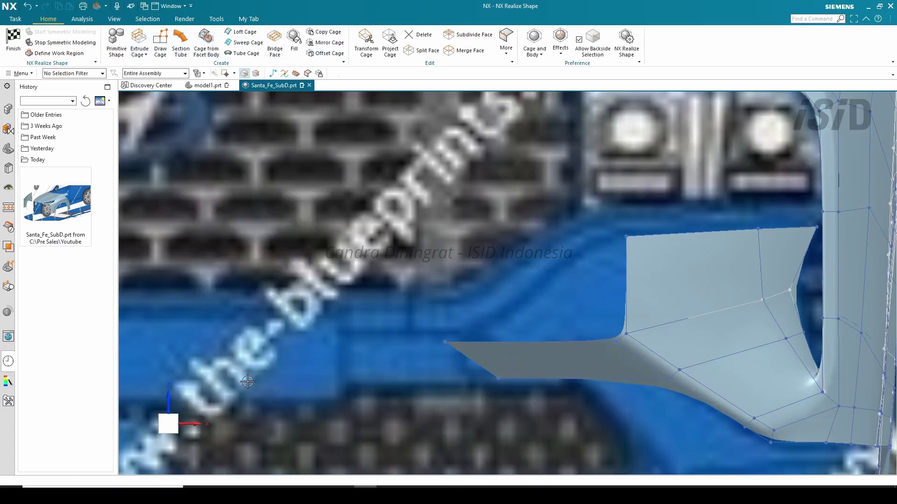
{"action": "left_click", "coordinate": [445, 342]}
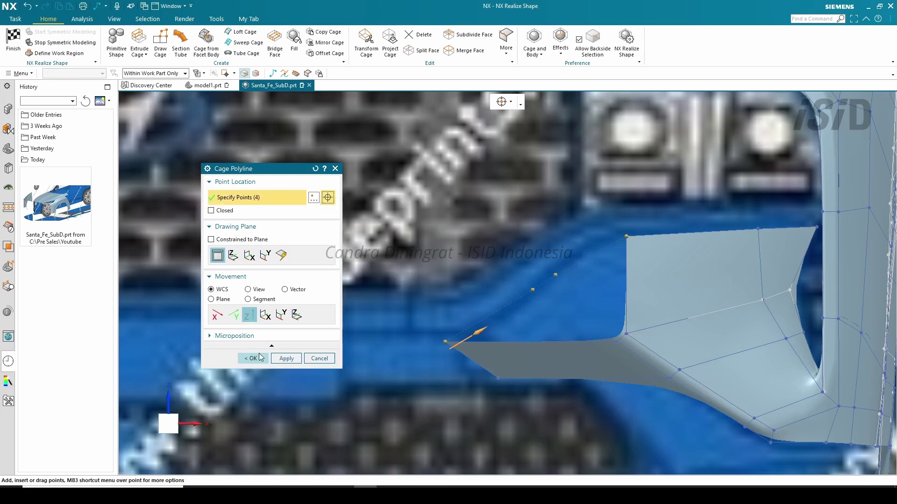
{"action": "middle_click", "coordinate": [556, 273]}
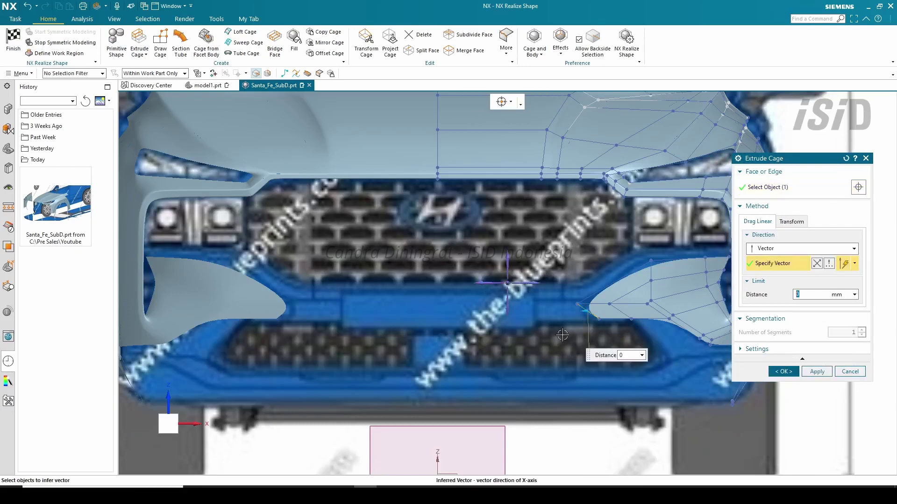
Extrude the bumper strip's inner edge 340 mm toward the centre and sew it to its mirrored half with symmetric modeling stopped.
{"action": "left_click_drag", "start_coordinate": [579, 317], "coordinate": [469, 327]}
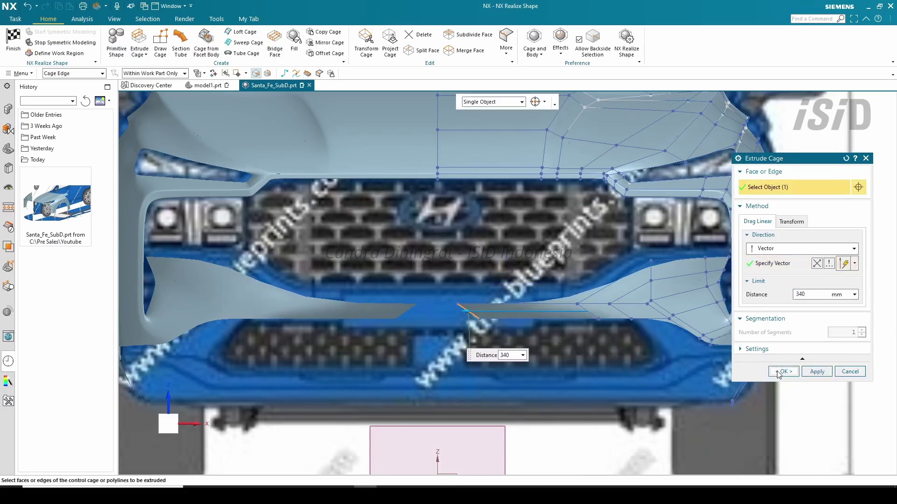
{"action": "left_click", "coordinate": [781, 372]}
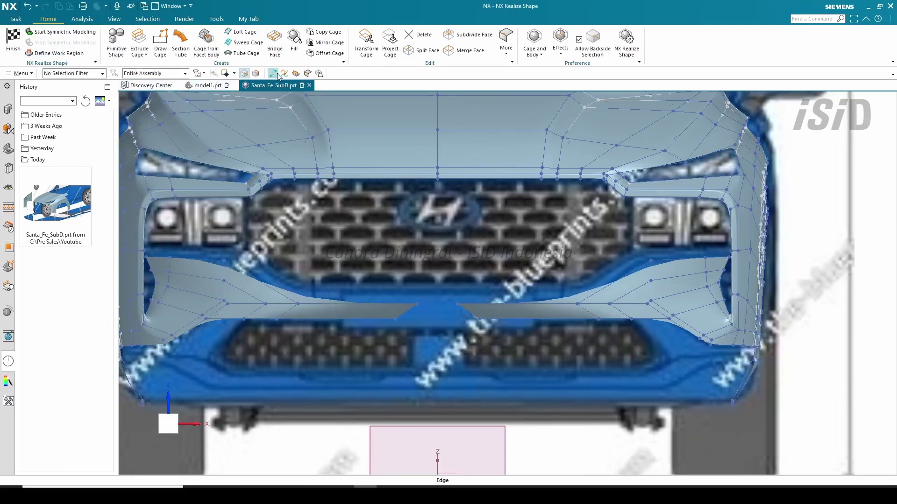
{"action": "left_click", "coordinate": [468, 311]}
{"action": "middle_click", "coordinate": [428, 340]}
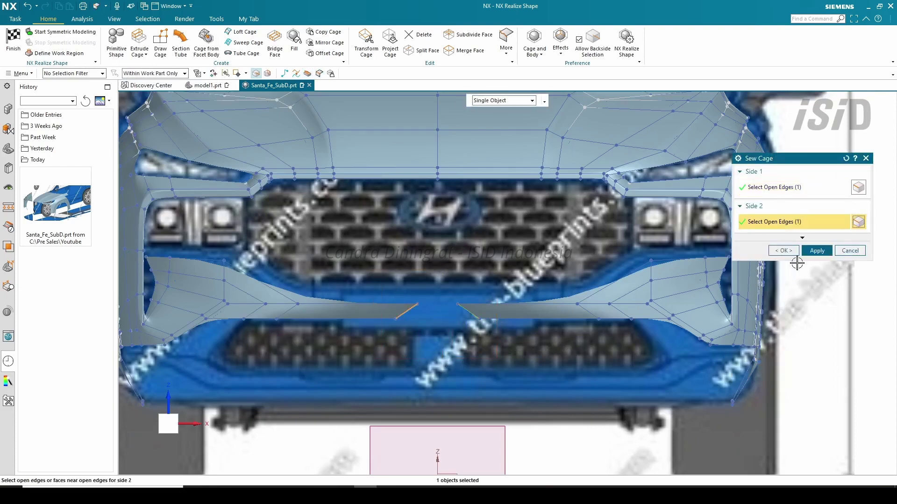
{"action": "left_click", "coordinate": [784, 251]}
Restart symmetric modeling with the YZ plane at distance 0 as the symmetry plane.
{"action": "scroll", "coordinate": [502, 241], "scroll_direction": "down", "scroll_amount": 3}
{"action": "middle_click_drag", "start_coordinate": [483, 346], "coordinate": [429, 283]}
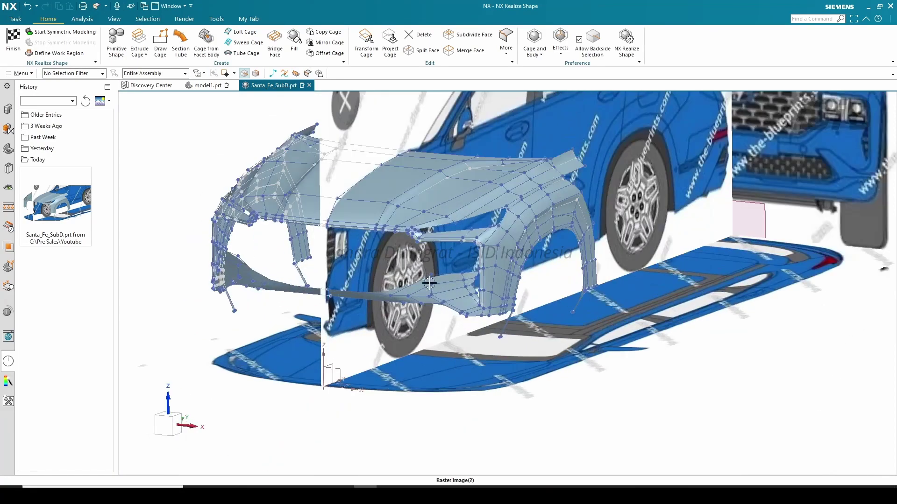
{"action": "scroll", "coordinate": [429, 283], "scroll_direction": "up", "scroll_amount": 2}
{"action": "left_click", "coordinate": [61, 31]}
{"action": "left_click", "coordinate": [323, 384]}
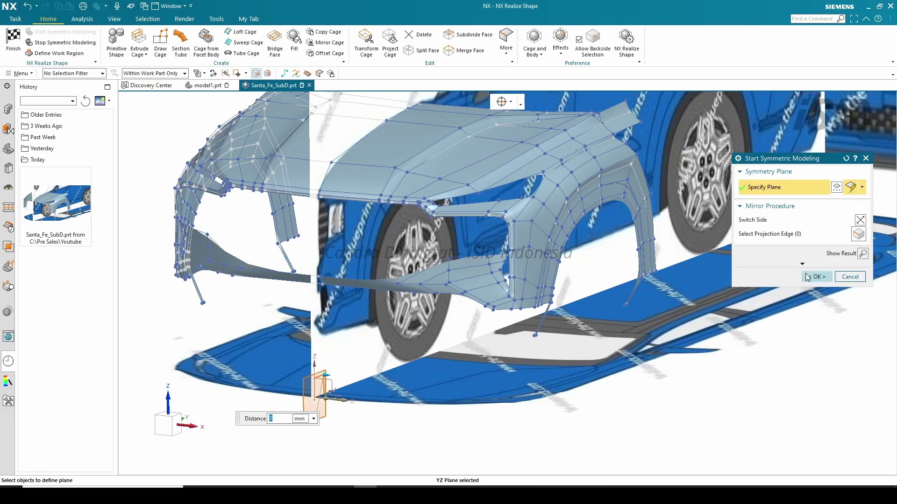
{"action": "left_click", "coordinate": [812, 279]}
Move the bumper strip's central vertices, then its lower centre vertex, forward along Y to the front outline in the side blueprint.
{"action": "scroll", "coordinate": [605, 284], "scroll_direction": "down", "scroll_amount": 1}
{"action": "key", "text": "ctrl+alt+f"}
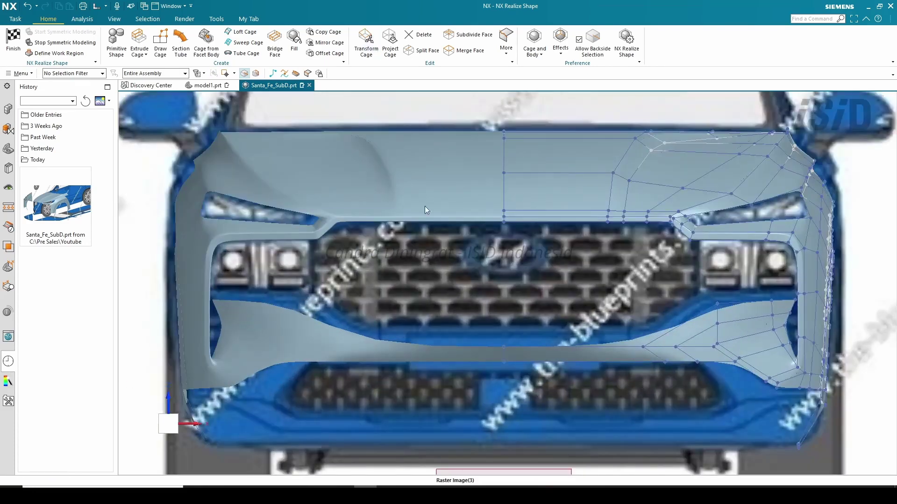
{"action": "key", "text": "ctrl+t"}
{"action": "key", "text": "ctrl+alt+r"}
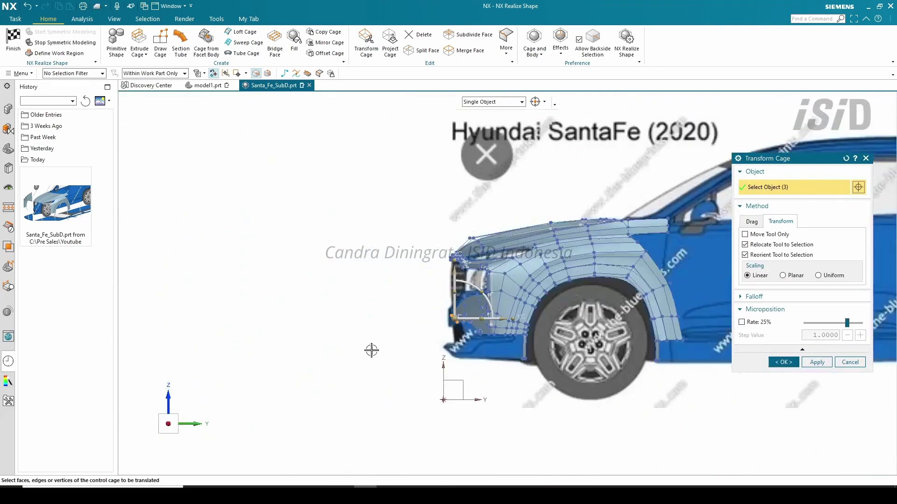
{"action": "scroll", "coordinate": [462, 308], "scroll_direction": "up", "scroll_amount": 9}
{"action": "left_click_drag", "start_coordinate": [539, 314], "coordinate": [498, 309]}
{"action": "left_click_drag", "start_coordinate": [497, 370], "coordinate": [461, 318]}
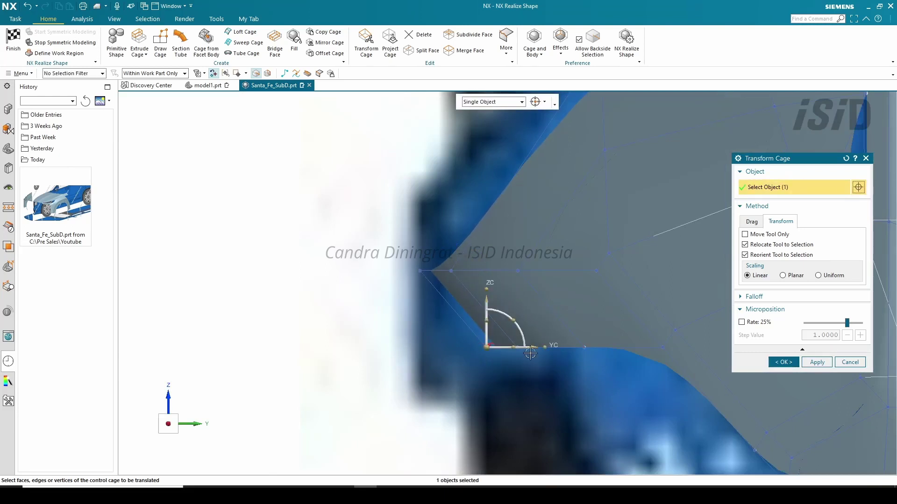
{"action": "left_click_drag", "start_coordinate": [529, 350], "coordinate": [476, 358]}
{"action": "middle_click", "coordinate": [663, 344]}
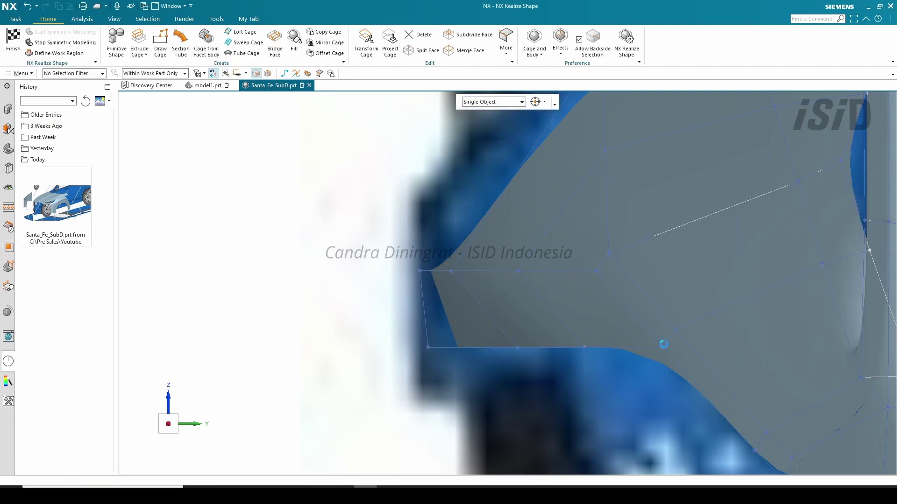
{"action": "scroll", "coordinate": [663, 345], "scroll_direction": "down", "scroll_amount": 3}
{"action": "middle_click_drag", "start_coordinate": [570, 322], "coordinate": [617, 322]}
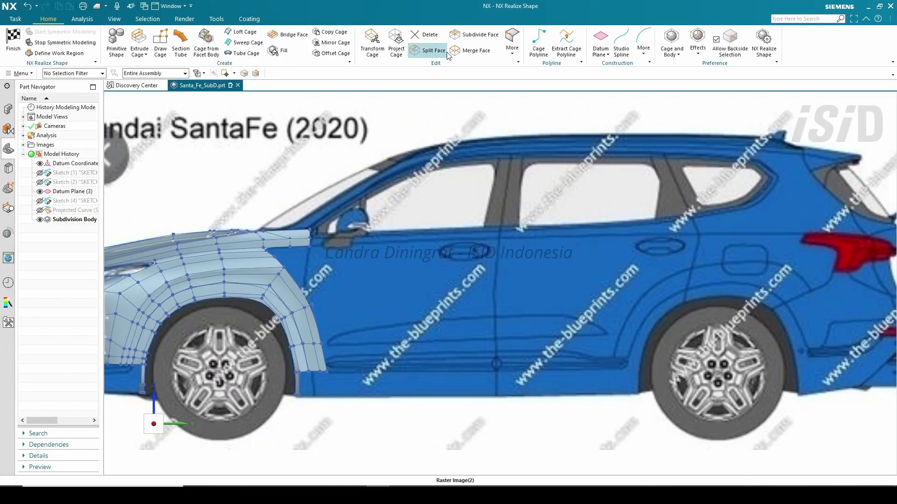
Draw a three-point cage polyline along the beltline in the side view, from the fender's upper rear corner to the taillight.
{"action": "left_click", "coordinate": [539, 46]}
{"action": "left_click", "coordinate": [309, 245]}
{"action": "left_click_drag", "start_coordinate": [631, 144], "coordinate": [722, 276]}
{"action": "scroll", "coordinate": [420, 255], "scroll_direction": "down", "scroll_amount": 2}
{"action": "scroll", "coordinate": [472, 255], "scroll_direction": "up", "scroll_amount": 2}
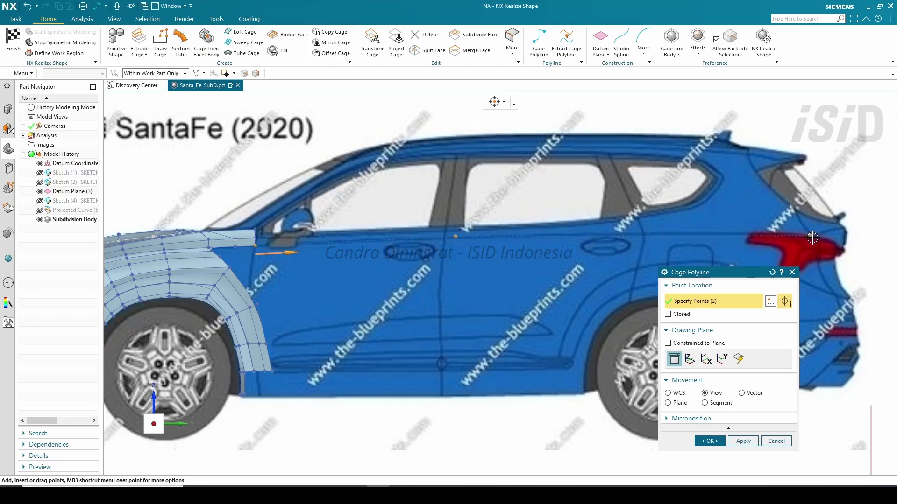
{"action": "left_click", "coordinate": [709, 441]}
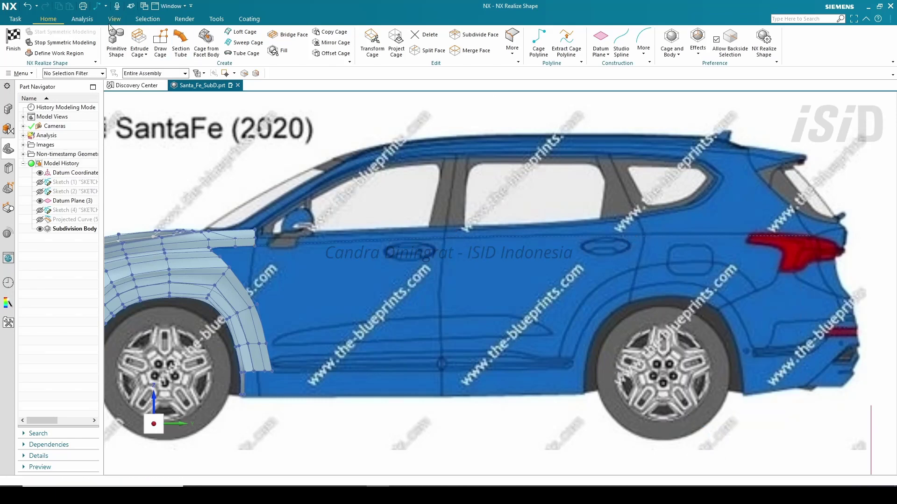
Sweep the fender's upper rear edge along the beltline polyline to form a narrow strip down the body side.
{"action": "left_click", "coordinate": [248, 42]}
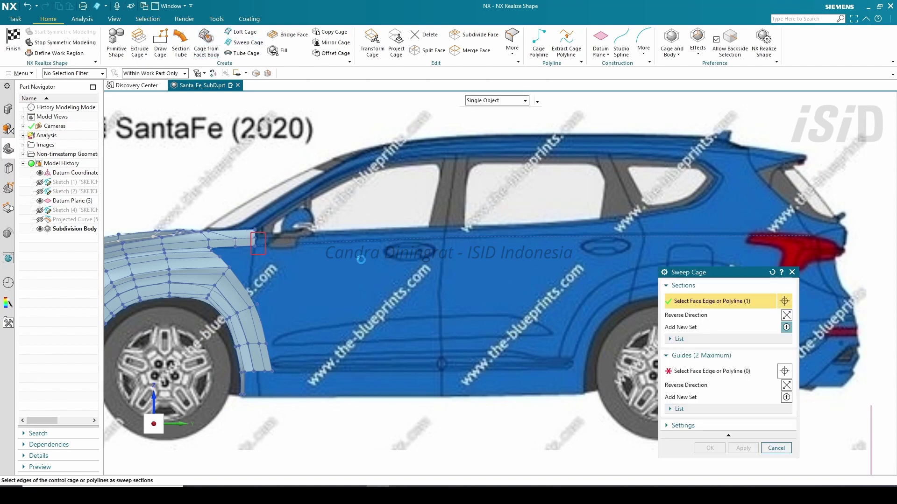
{"action": "middle_click", "coordinate": [522, 314]}
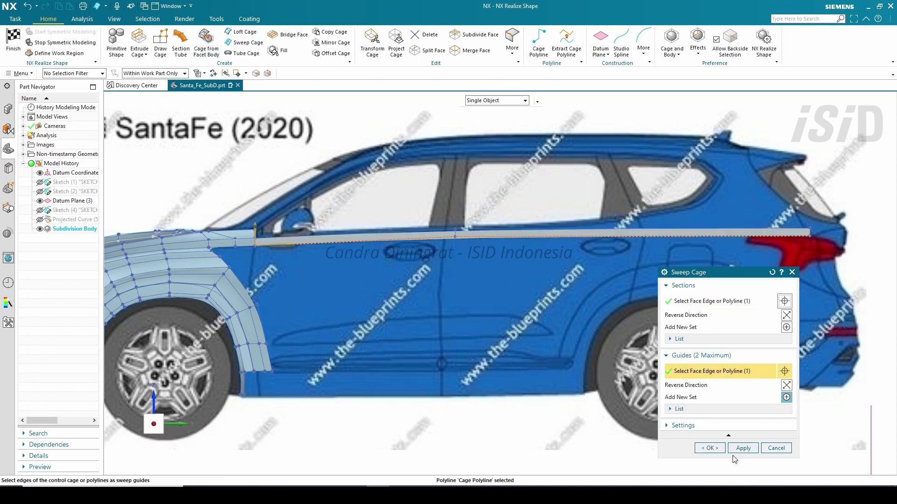
{"action": "left_click", "coordinate": [711, 448]}
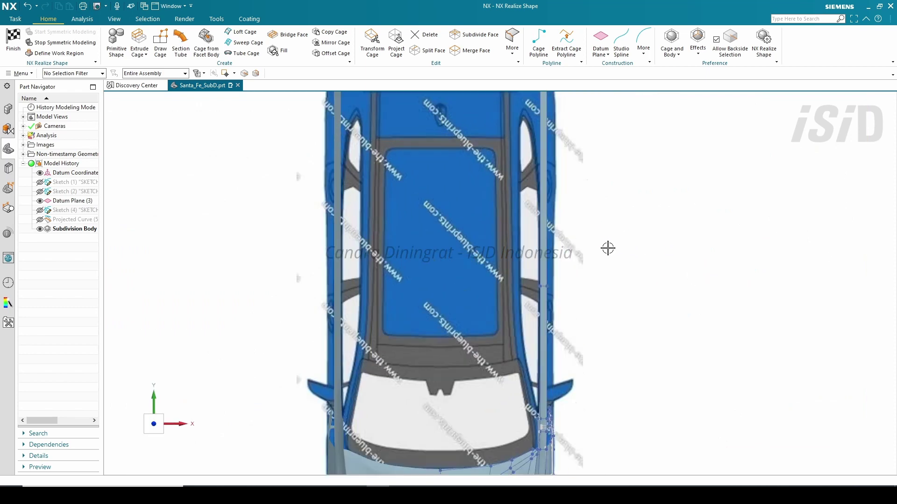
Move the beltline strip's rear end vertices inward along X to follow the body outline in the top blueprint.
{"action": "scroll", "coordinate": [551, 97], "scroll_direction": "up", "scroll_amount": 2}
{"action": "scroll", "coordinate": [544, 103], "scroll_direction": "up", "scroll_amount": 2}
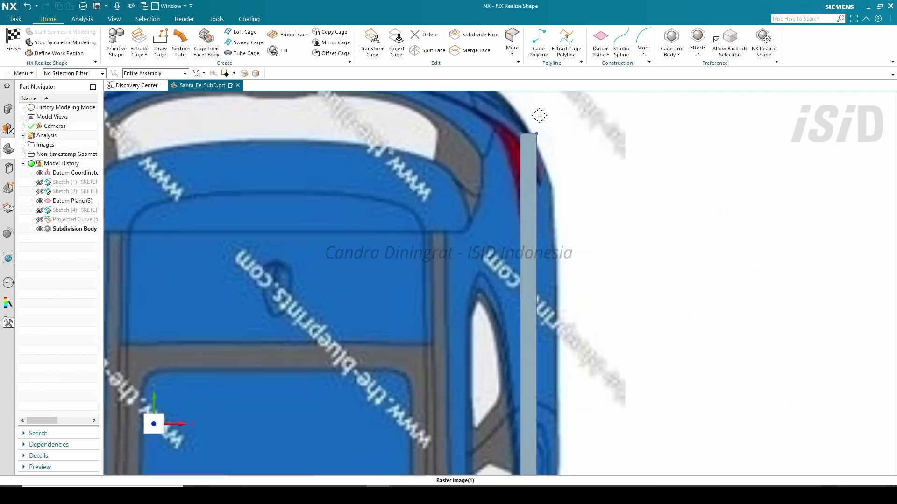
{"action": "key", "text": "t"}
{"action": "left_click_drag", "start_coordinate": [562, 147], "coordinate": [507, 125]}
{"action": "left_click_drag", "start_coordinate": [571, 134], "coordinate": [542, 143]}
{"action": "scroll", "coordinate": [540, 157], "scroll_direction": "down", "scroll_amount": 3}
{"action": "left_click", "coordinate": [708, 476]}
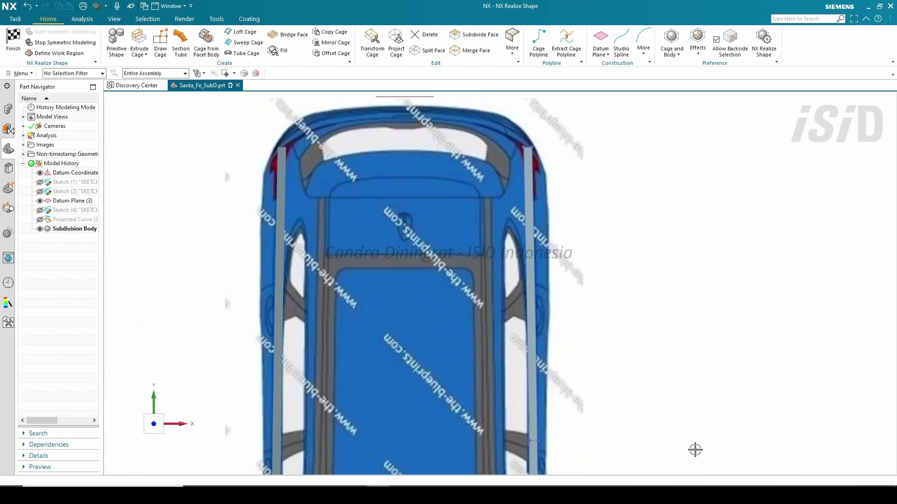
Adjust the height of the beltline strip's middle vertices along Z to follow the beltline in the side blueprint.
{"action": "middle_click_drag", "start_coordinate": [695, 450], "coordinate": [518, 355]}
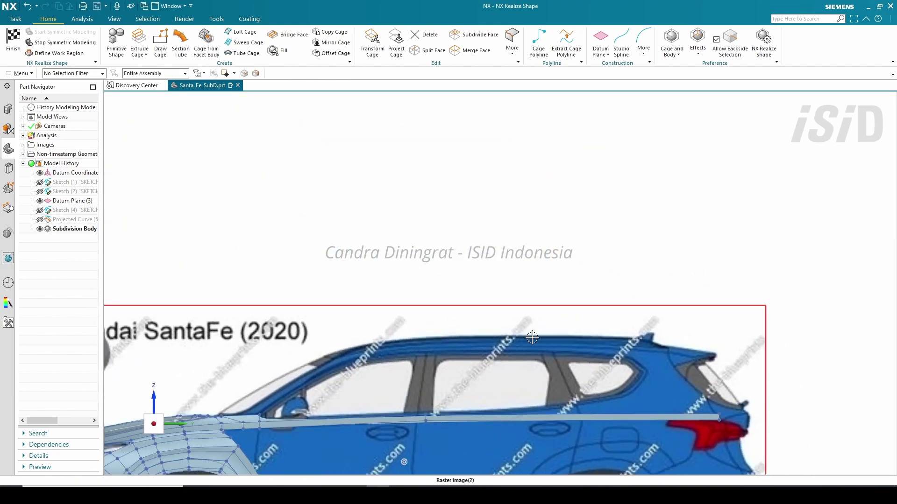
{"action": "scroll", "coordinate": [518, 359], "scroll_direction": "up", "scroll_amount": 5}
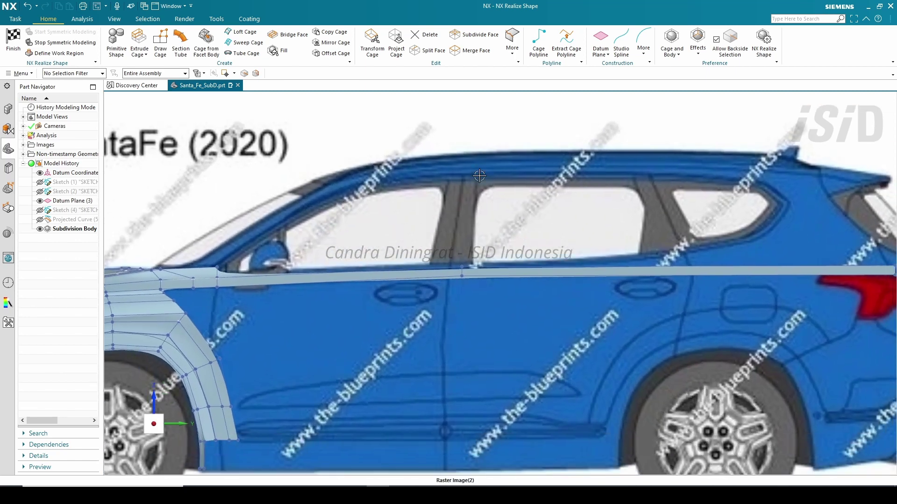
{"action": "key", "text": "F4"}
{"action": "left_click_drag", "start_coordinate": [479, 255], "coordinate": [445, 304]}
{"action": "left_click_drag", "start_coordinate": [462, 223], "coordinate": [462, 219]}
{"action": "left_click", "coordinate": [758, 295]}
{"action": "left_click_drag", "start_coordinate": [740, 272], "coordinate": [444, 167]}
{"action": "left_click", "coordinate": [408, 371]}
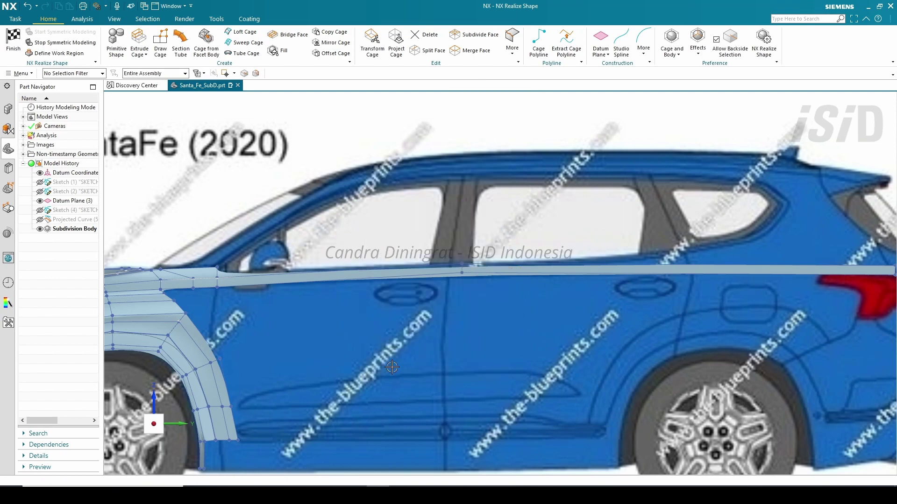
Split the beltline strip's rear face uniformly once, using its long edge as the reference.
{"action": "scroll", "coordinate": [398, 338], "scroll_direction": "down", "scroll_amount": 2}
{"action": "scroll", "coordinate": [691, 315], "scroll_direction": "up", "scroll_amount": 1}
{"action": "left_click", "coordinate": [428, 50]}
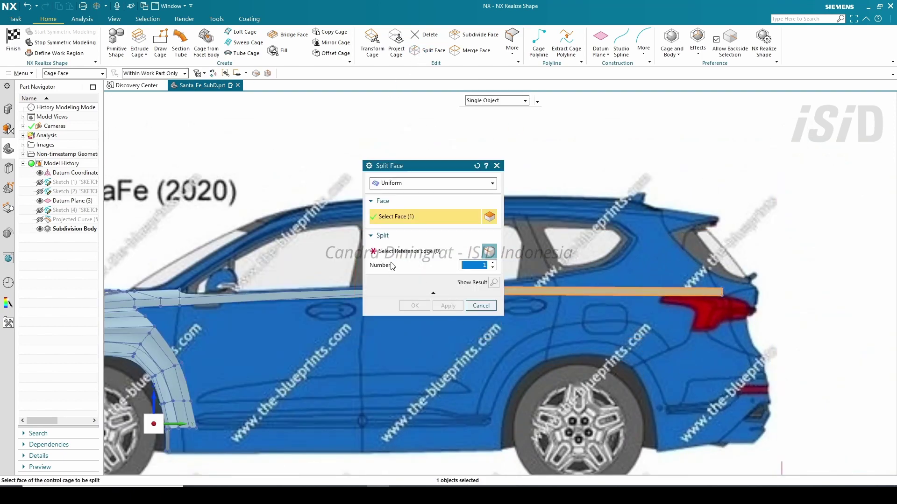
{"action": "left_click", "coordinate": [583, 297]}
{"action": "left_click", "coordinate": [411, 308]}
{"action": "scroll", "coordinate": [533, 295], "scroll_direction": "up", "scroll_amount": 2}
Fine-tune the beltline strip's new split vertices, rear end vertices and middle vertices along Z to match the side blueprint.
{"action": "key", "text": "ctrl+t"}
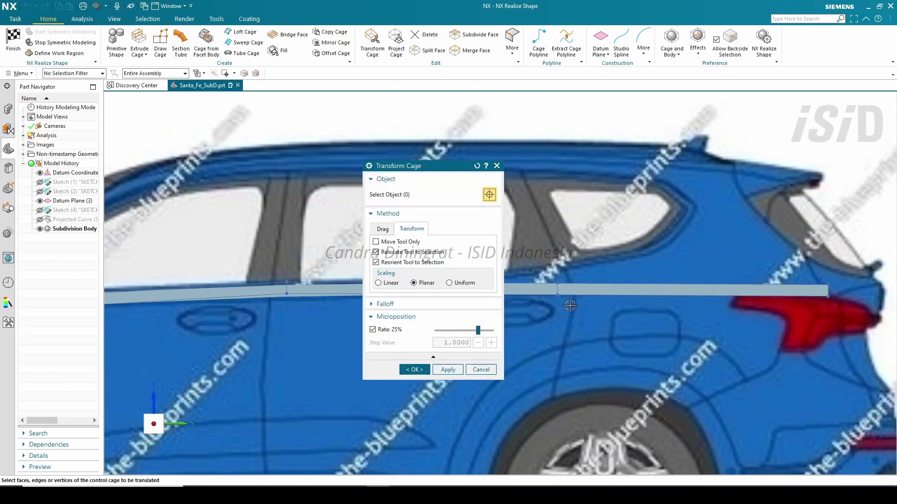
{"action": "left_click_drag", "start_coordinate": [570, 305], "coordinate": [560, 227]}
{"action": "key", "text": "Escape"}
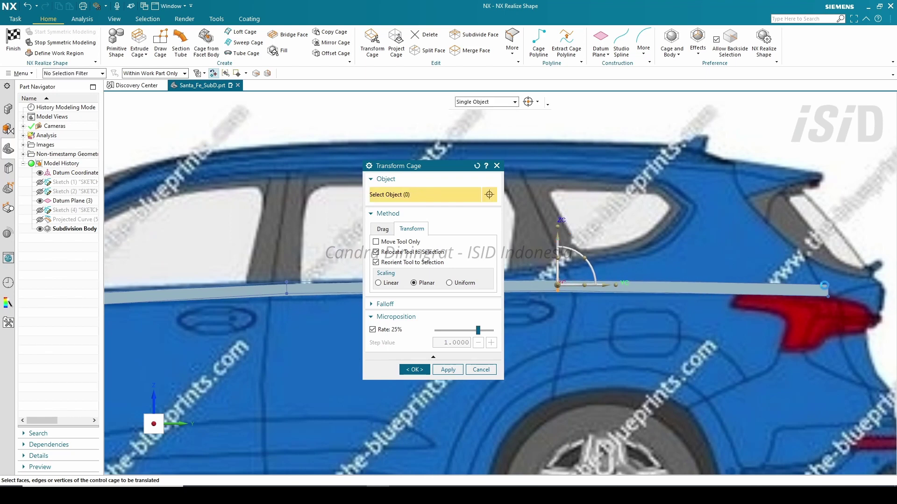
{"action": "left_click_drag", "start_coordinate": [815, 267], "coordinate": [838, 316]}
{"action": "left_click_drag", "start_coordinate": [830, 247], "coordinate": [830, 242]}
{"action": "left_click_drag", "start_coordinate": [598, 313], "coordinate": [558, 245]}
{"action": "left_click_drag", "start_coordinate": [276, 277], "coordinate": [276, 276]}
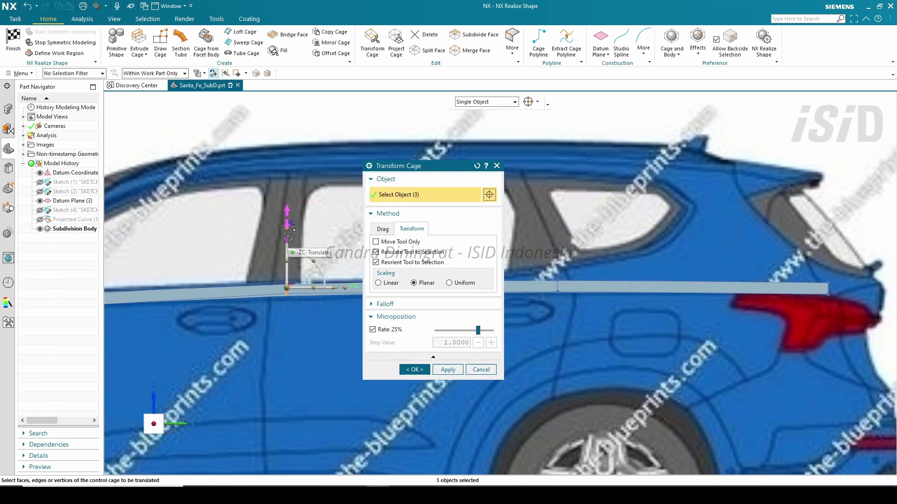
{"action": "left_click_drag", "start_coordinate": [286, 242], "coordinate": [286, 254]}
{"action": "left_click", "coordinate": [414, 371]}
{"action": "scroll", "coordinate": [645, 342], "scroll_direction": "down", "scroll_amount": 4}
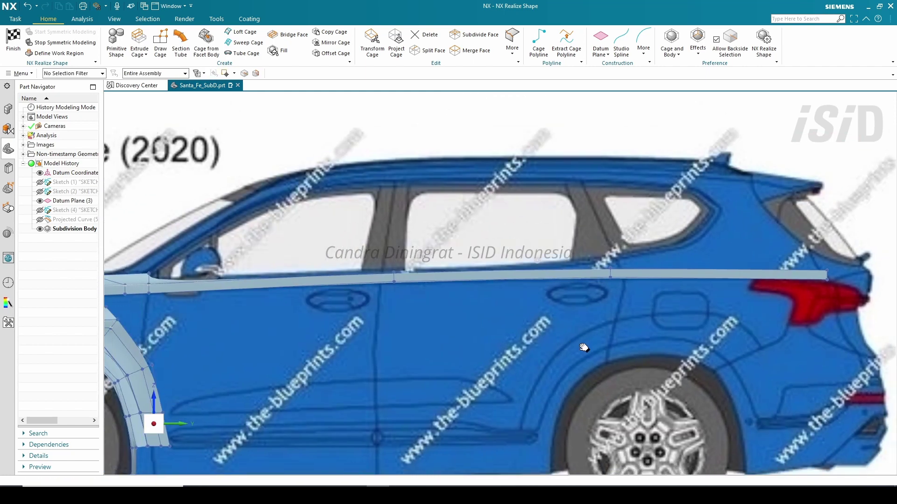
Sweep the short fender edge beneath the beltline strip along the strip's first two lower edges to add a narrow row of faces.
{"action": "middle_click_drag", "start_coordinate": [580, 353], "coordinate": [622, 340], "text": "shift"}
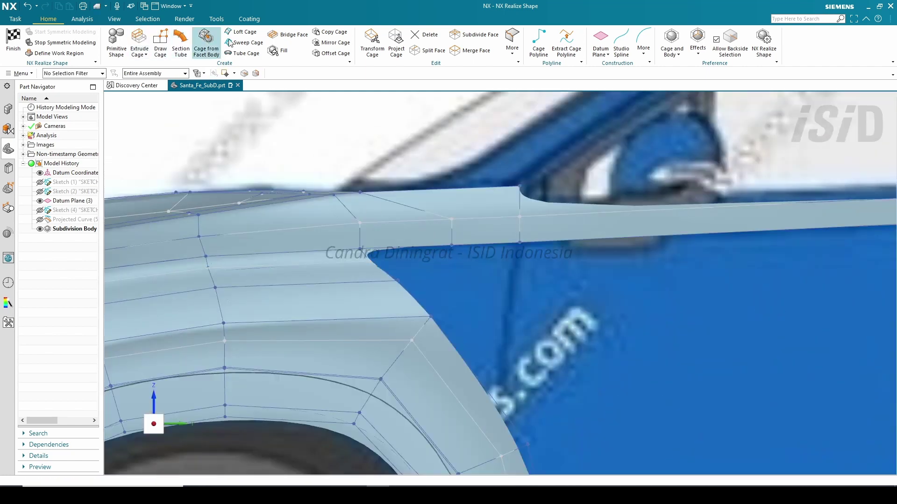
{"action": "left_click_drag", "start_coordinate": [403, 169], "coordinate": [702, 239]}
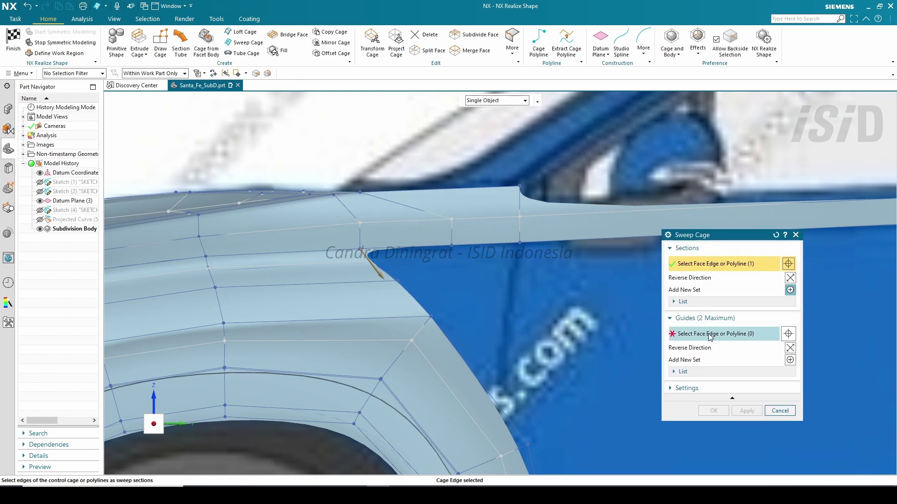
{"action": "left_click", "coordinate": [711, 335]}
{"action": "left_click", "coordinate": [419, 247]}
{"action": "left_click", "coordinate": [487, 244]}
{"action": "left_click", "coordinate": [715, 411]}
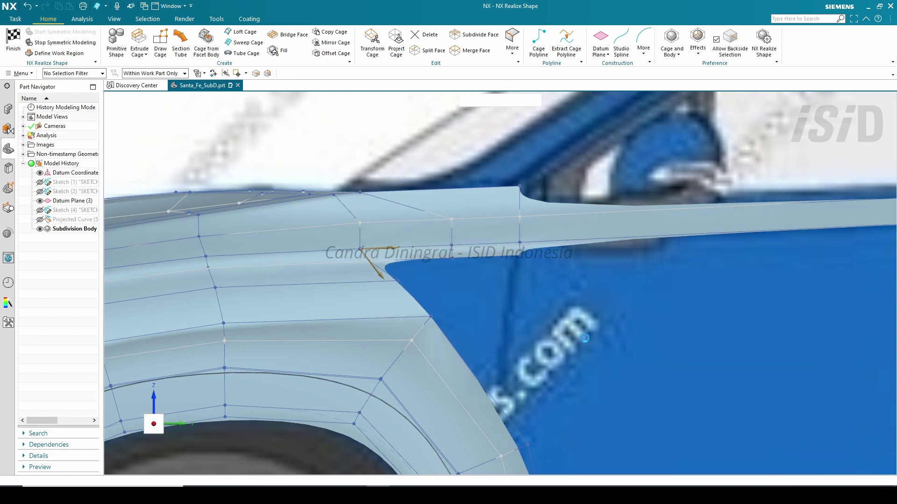
Lower the middle and rear bottom vertices of the newly swept face row slightly along Z.
{"action": "left_click", "coordinate": [372, 50]}
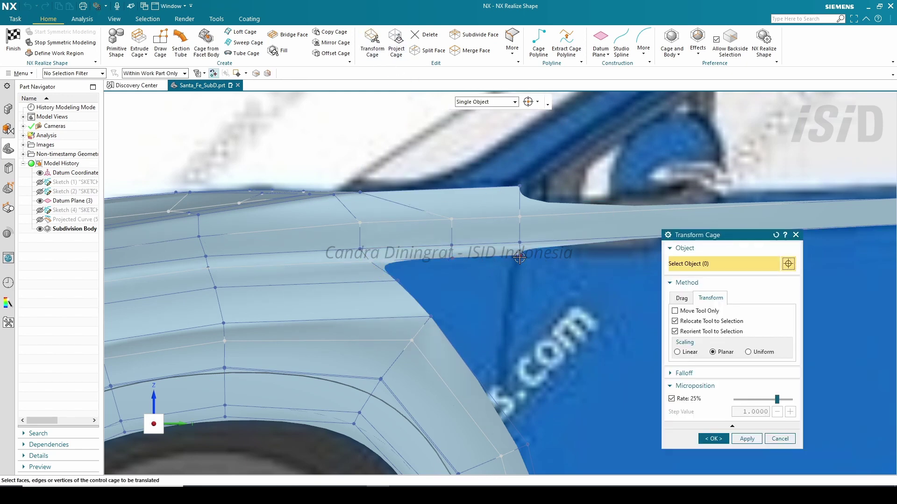
{"action": "middle_click_drag", "start_coordinate": [505, 224], "coordinate": [490, 272]}
{"action": "scroll", "coordinate": [465, 260], "scroll_direction": "up", "scroll_amount": 3}
{"action": "left_click", "coordinate": [444, 255]}
{"action": "left_click_drag", "start_coordinate": [445, 205], "coordinate": [446, 212]}
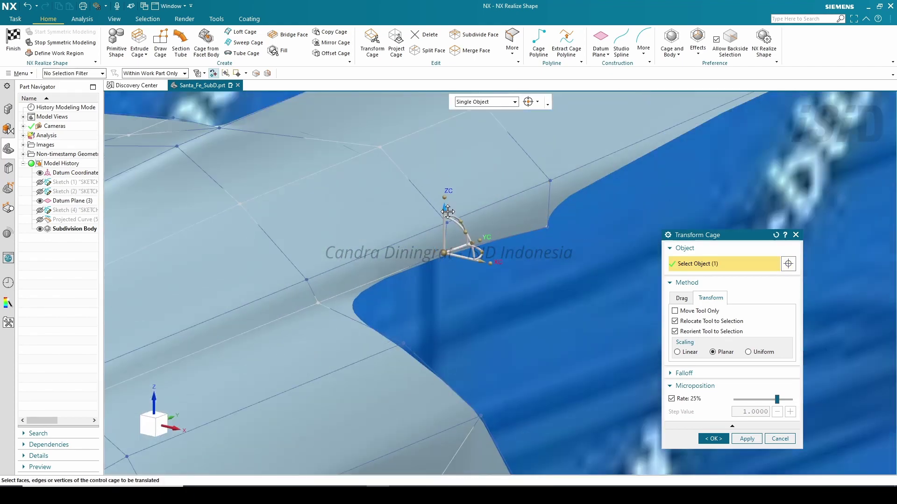
{"action": "left_click_drag", "start_coordinate": [619, 263], "coordinate": [548, 190]}
{"action": "left_click", "coordinate": [714, 440]}
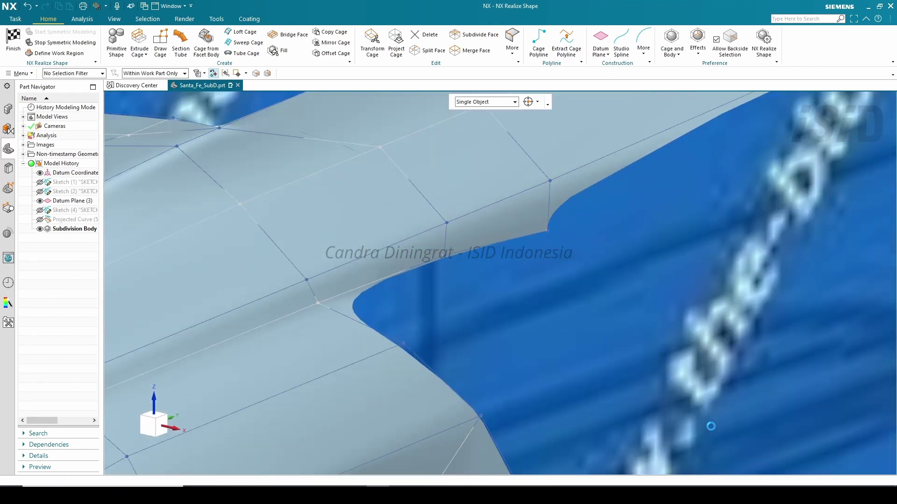
Extrude the three rear edges of the fender 170 mm rearward along Y in the side view.
{"action": "key", "text": "F8"}
{"action": "scroll", "coordinate": [513, 189], "scroll_direction": "down", "scroll_amount": 5}
{"action": "left_click", "coordinate": [138, 43]}
{"action": "left_click", "coordinate": [376, 306]}
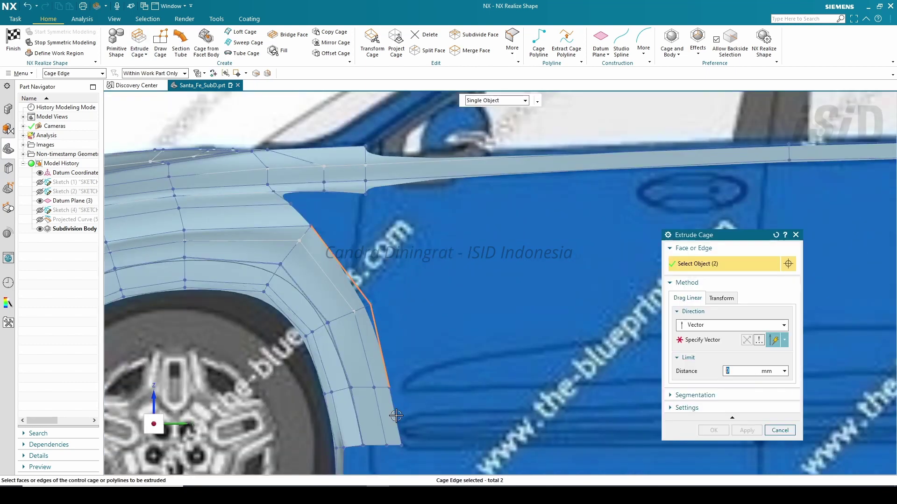
{"action": "left_click", "coordinate": [677, 340]}
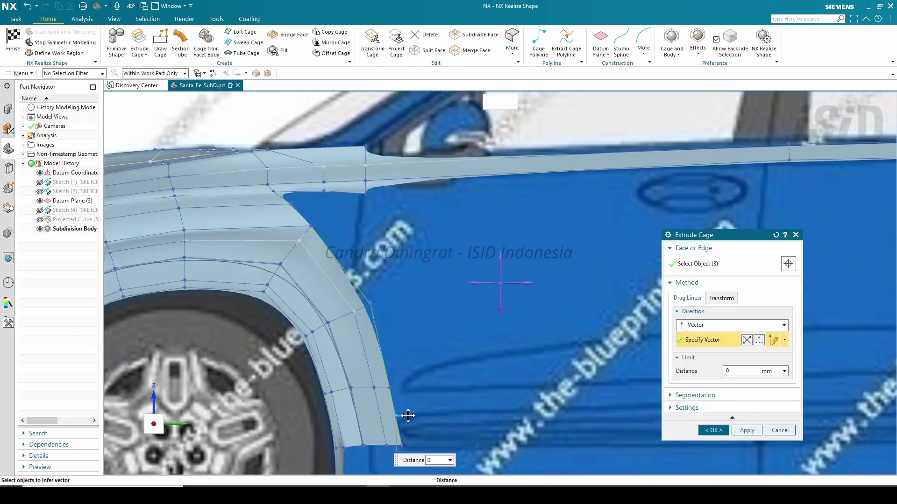
{"action": "left_click_drag", "start_coordinate": [408, 415], "coordinate": [468, 423]}
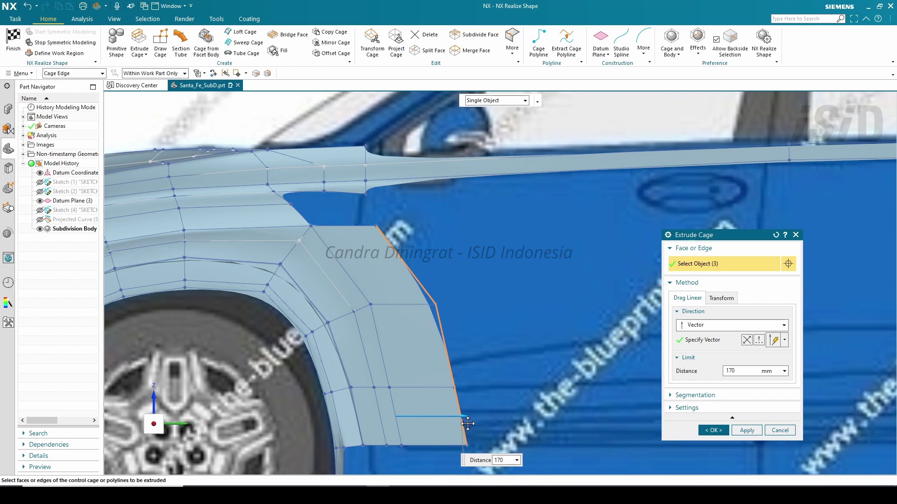
{"action": "left_click", "coordinate": [714, 430]}
Move the rear edge vertices of the extruded fender panel along X to follow the body side.
{"action": "left_click", "coordinate": [372, 43]}
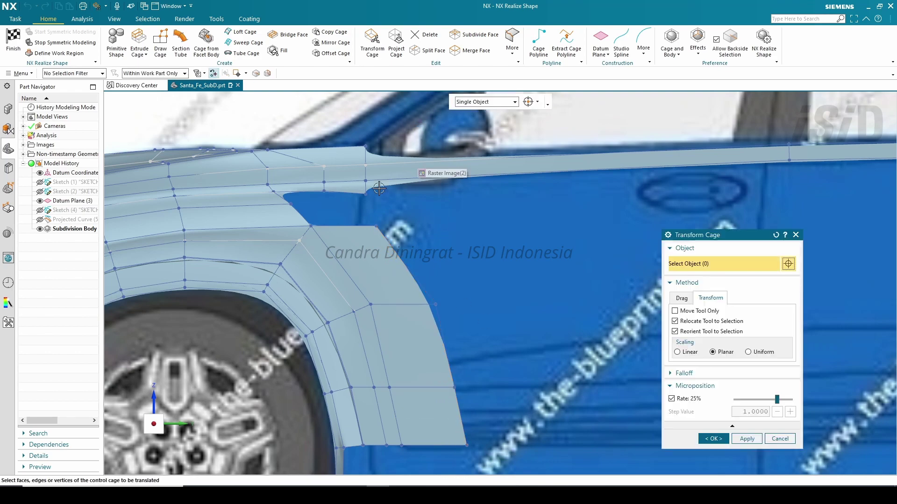
{"action": "scroll", "coordinate": [374, 213], "scroll_direction": "down", "scroll_amount": 2}
{"action": "middle_click_drag", "start_coordinate": [392, 272], "coordinate": [372, 276]}
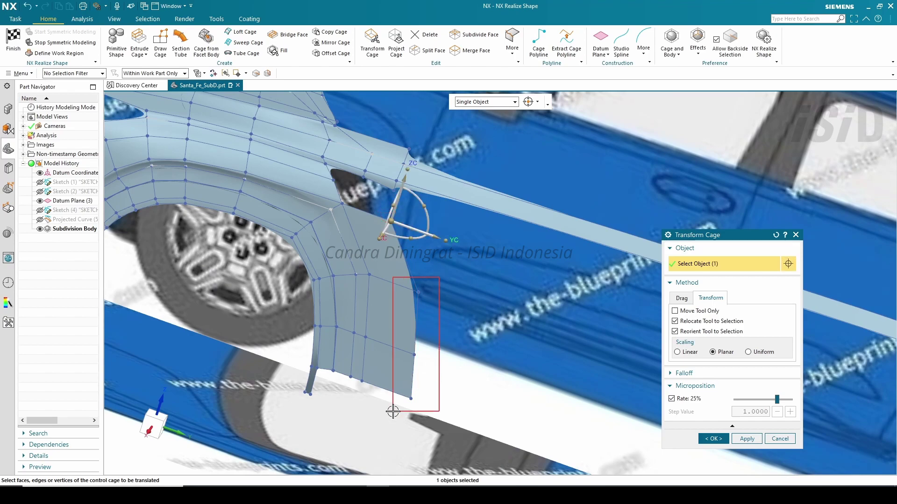
{"action": "left_click_drag", "start_coordinate": [392, 411], "coordinate": [392, 412]}
{"action": "scroll", "coordinate": [369, 355], "scroll_direction": "down", "scroll_amount": 2}
{"action": "middle_click_drag", "start_coordinate": [323, 304], "coordinate": [440, 310]}
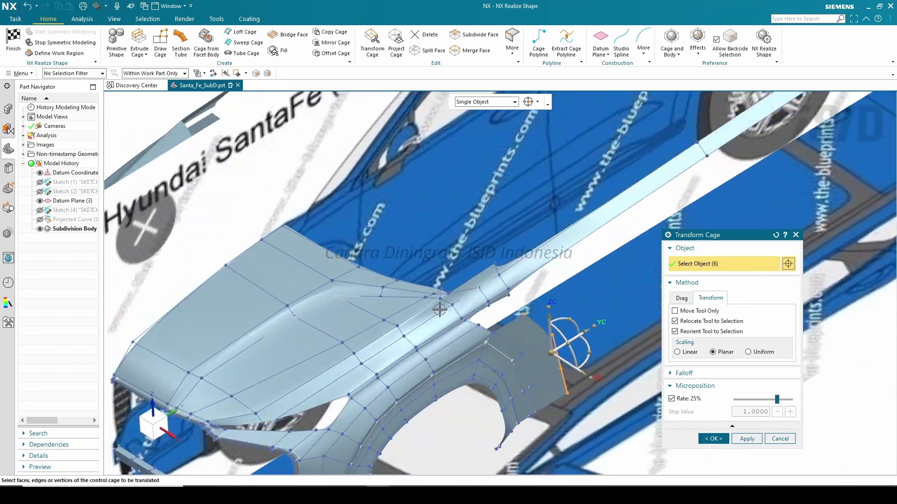
{"action": "scroll", "coordinate": [595, 351], "scroll_direction": "up", "scroll_amount": 2}
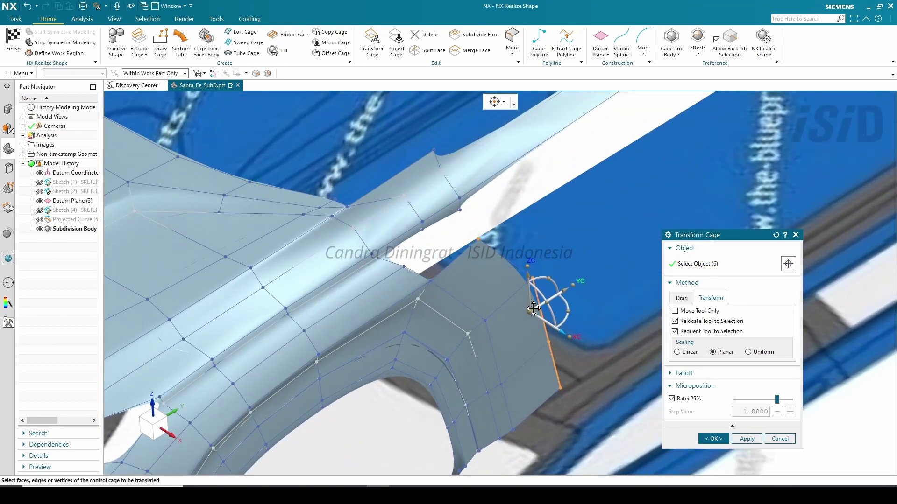
{"action": "middle_click_drag", "start_coordinate": [565, 339], "coordinate": [525, 311]}
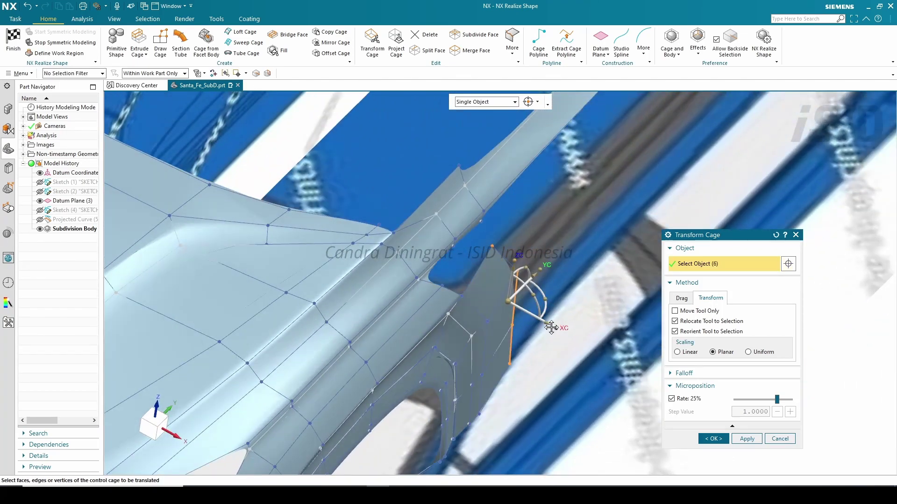
{"action": "left_click", "coordinate": [713, 439]}
Split the three extruded fender panel faces uniformly once, using the panel's upper edge as the reference.
{"action": "scroll", "coordinate": [459, 322], "scroll_direction": "down", "scroll_amount": 1}
{"action": "middle_click_drag", "start_coordinate": [460, 323], "coordinate": [514, 316]}
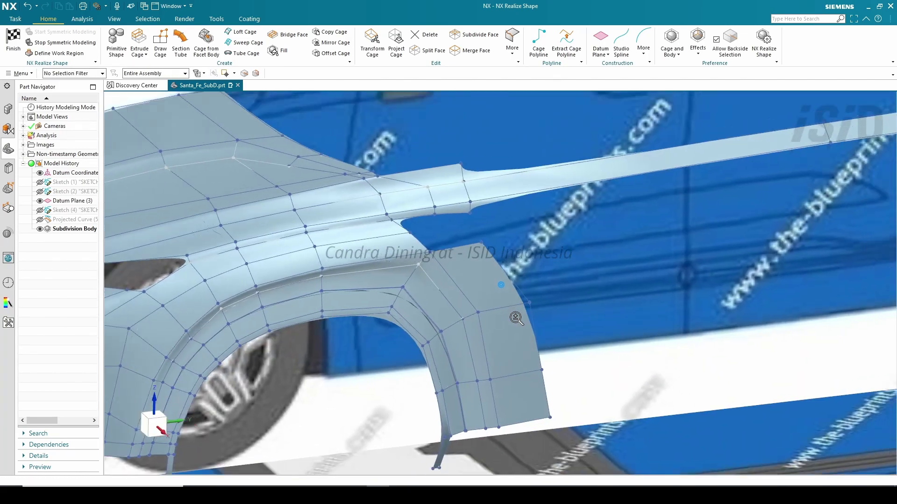
{"action": "scroll", "coordinate": [516, 320], "scroll_direction": "up", "scroll_amount": 2}
{"action": "left_click", "coordinate": [429, 50]}
{"action": "middle_click_drag", "start_coordinate": [477, 244], "coordinate": [426, 198], "text": "shift"}
{"action": "left_click", "coordinate": [427, 198]}
{"action": "left_click", "coordinate": [439, 286]}
{"action": "left_click", "coordinate": [454, 370]}
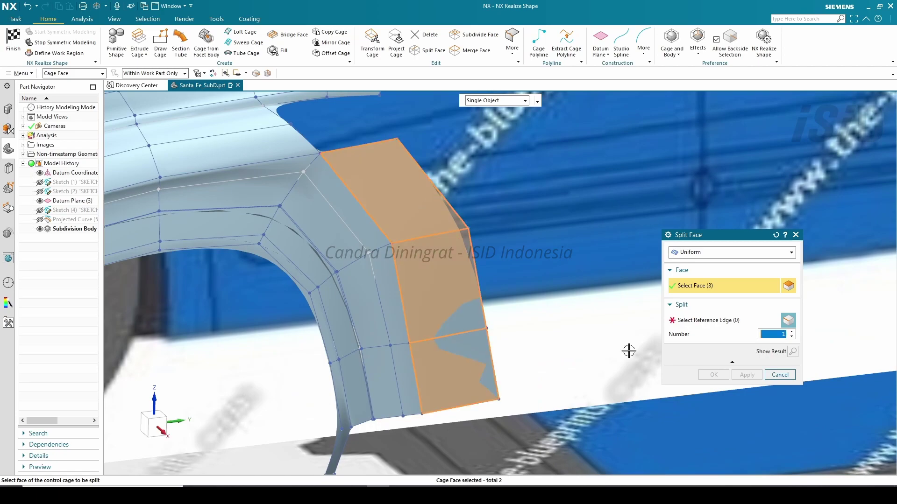
{"action": "left_click", "coordinate": [707, 321]}
{"action": "left_click", "coordinate": [357, 142]}
{"action": "scroll", "coordinate": [464, 253], "scroll_direction": "down", "scroll_amount": 2}
{"action": "middle_click_drag", "start_coordinate": [463, 253], "coordinate": [484, 276]}
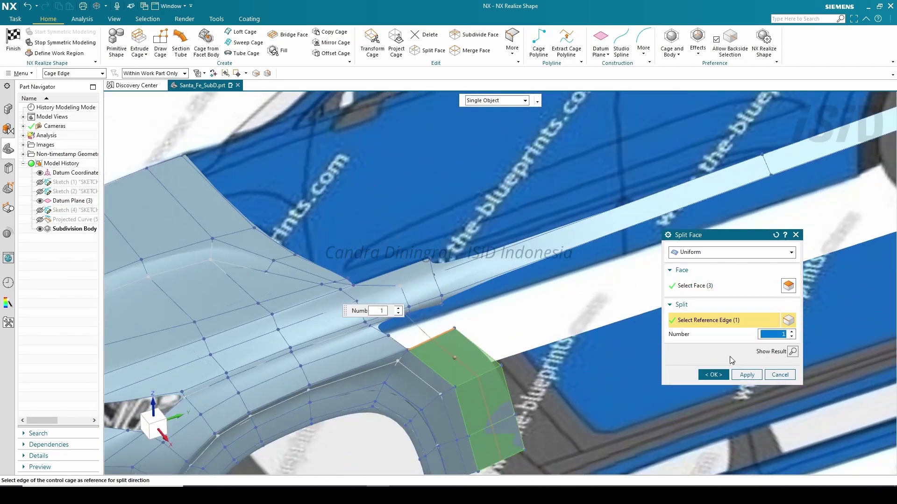
{"action": "left_click", "coordinate": [713, 375]}
Move the middle and rear vertices of the fender panel's upper edge along X to smooth the body side.
{"action": "scroll", "coordinate": [396, 274], "scroll_direction": "down", "scroll_amount": 3}
{"action": "scroll", "coordinate": [397, 280], "scroll_direction": "up", "scroll_amount": 3}
{"action": "middle_click_drag", "start_coordinate": [470, 378], "coordinate": [457, 327]}
{"action": "left_click", "coordinate": [411, 314]}
{"action": "left_click", "coordinate": [465, 316]}
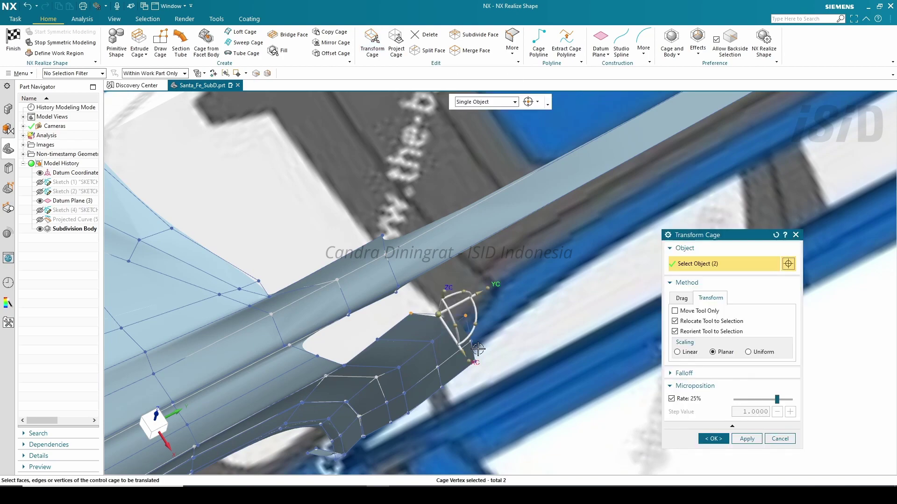
{"action": "left_click", "coordinate": [471, 341]}
{"action": "scroll", "coordinate": [479, 368], "scroll_direction": "up", "scroll_amount": 1}
{"action": "left_click", "coordinate": [470, 359]}
{"action": "left_click_drag", "start_coordinate": [472, 361], "coordinate": [473, 366]}
{"action": "left_click", "coordinate": [713, 438]}
{"action": "middle_click_drag", "start_coordinate": [501, 283], "coordinate": [327, 233]}
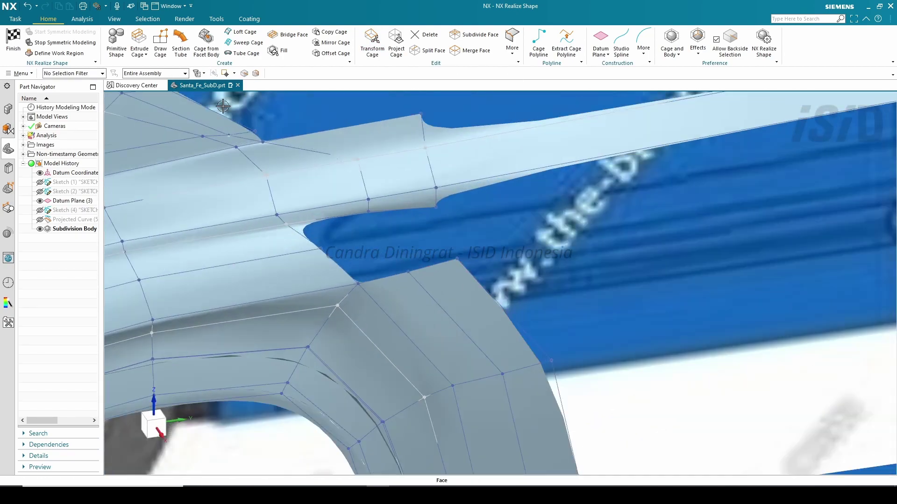
Sweep the fender's two open rear edges along the strip's lower edges and the panel's upper edges to fill the gap.
{"action": "left_click", "coordinate": [247, 42]}
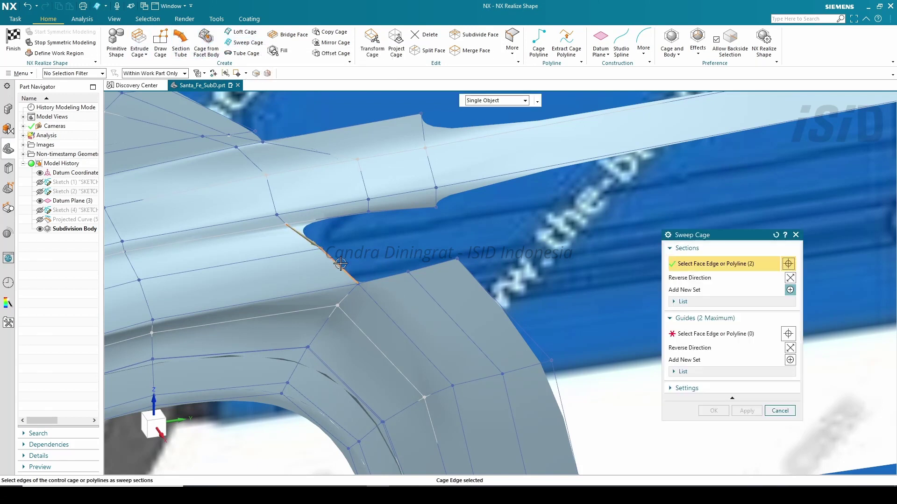
{"action": "left_click", "coordinate": [710, 334]}
{"action": "left_click", "coordinate": [344, 216]}
{"action": "left_click", "coordinate": [407, 210]}
{"action": "middle_click", "coordinate": [403, 279]}
{"action": "left_click", "coordinate": [394, 275]}
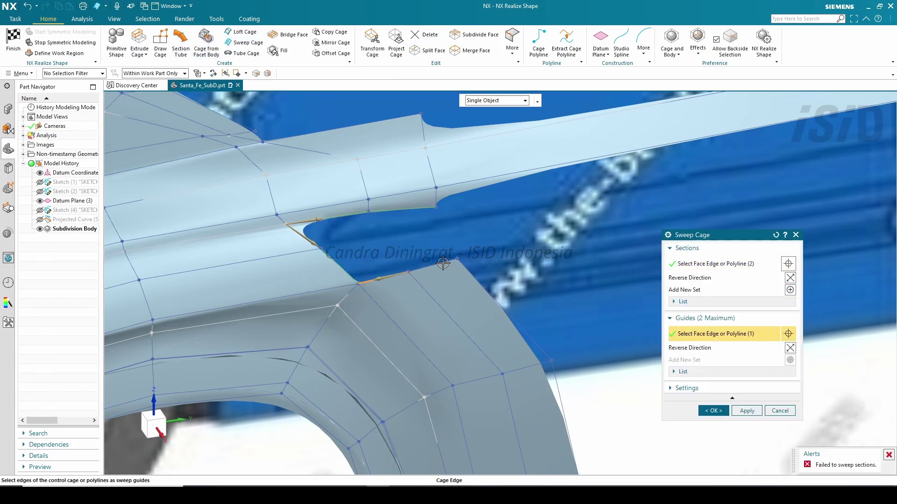
{"action": "key", "text": "Escape"}
Delete the wheel arch's inner lip faces, including the lower front and rear extensions, all around the front wheel opening.
{"action": "middle_click_drag", "start_coordinate": [449, 306], "coordinate": [570, 223]}
{"action": "scroll", "coordinate": [426, 288], "scroll_direction": "down", "scroll_amount": 5}
{"action": "key", "text": "F8"}
{"action": "scroll", "coordinate": [410, 274], "scroll_direction": "up", "scroll_amount": 2}
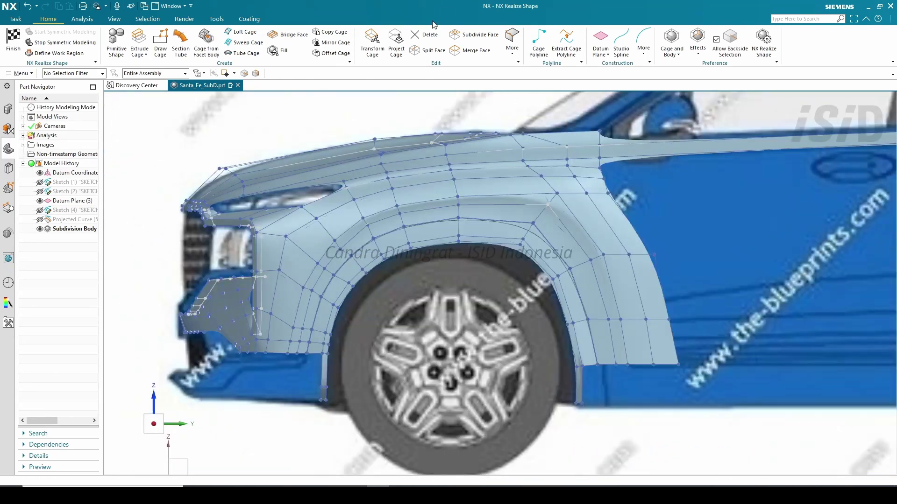
{"action": "left_click", "coordinate": [424, 34]}
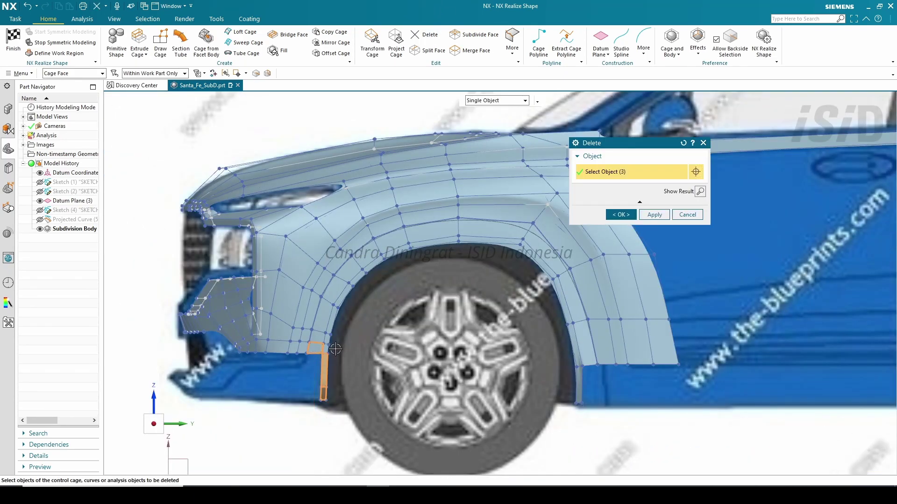
{"action": "scroll", "coordinate": [335, 349], "scroll_direction": "up", "scroll_amount": 2}
{"action": "middle_click_drag", "start_coordinate": [328, 301], "coordinate": [349, 268]}
{"action": "left_click", "coordinate": [348, 268]}
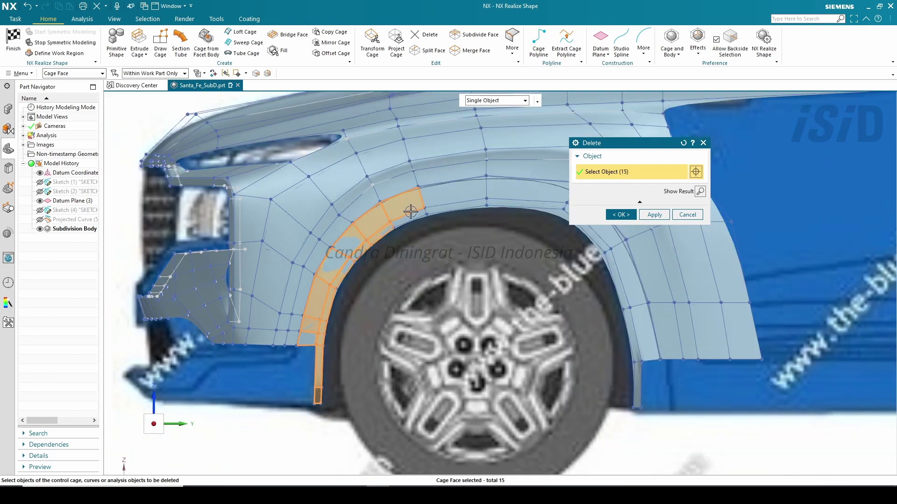
{"action": "left_click", "coordinate": [436, 194]}
{"action": "left_click", "coordinate": [504, 195]}
{"action": "middle_click_drag", "start_coordinate": [521, 274], "coordinate": [395, 230], "text": "shift"}
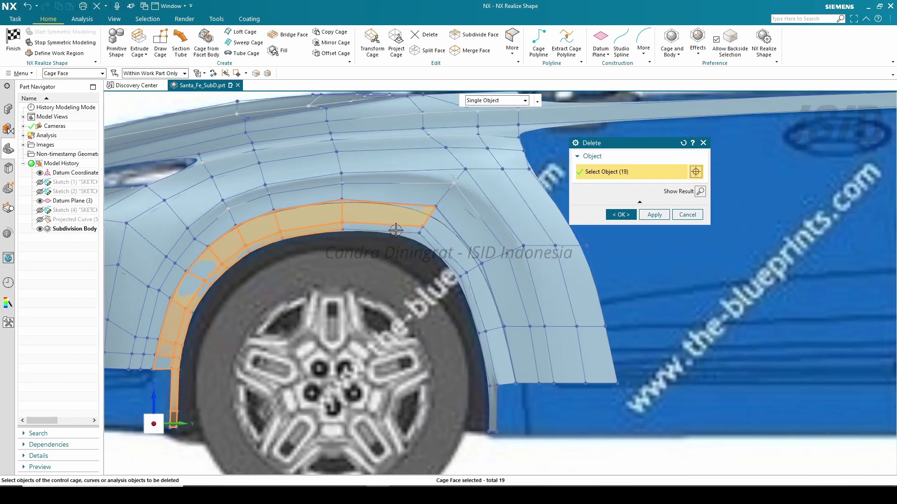
{"action": "left_click", "coordinate": [471, 288]}
{"action": "left_click", "coordinate": [486, 313]}
{"action": "left_click", "coordinate": [498, 355]}
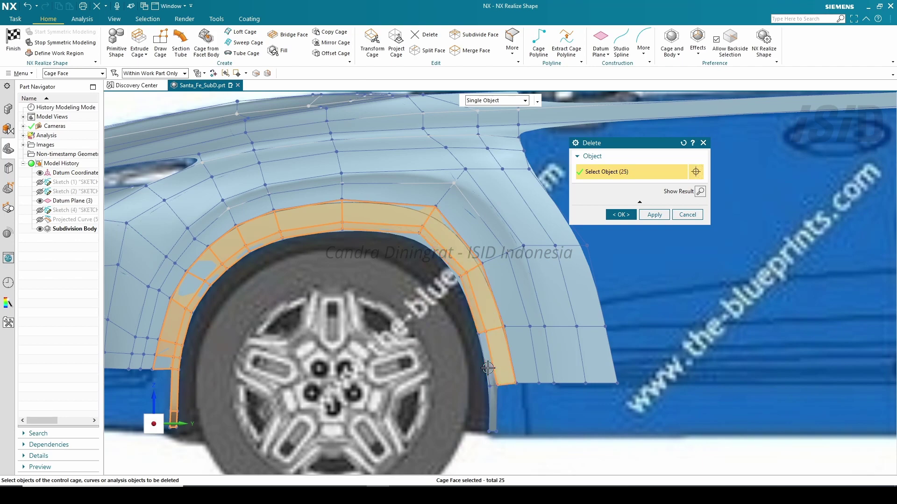
{"action": "left_click", "coordinate": [623, 216]}
{"action": "scroll", "coordinate": [558, 313], "scroll_direction": "down", "scroll_amount": 5}
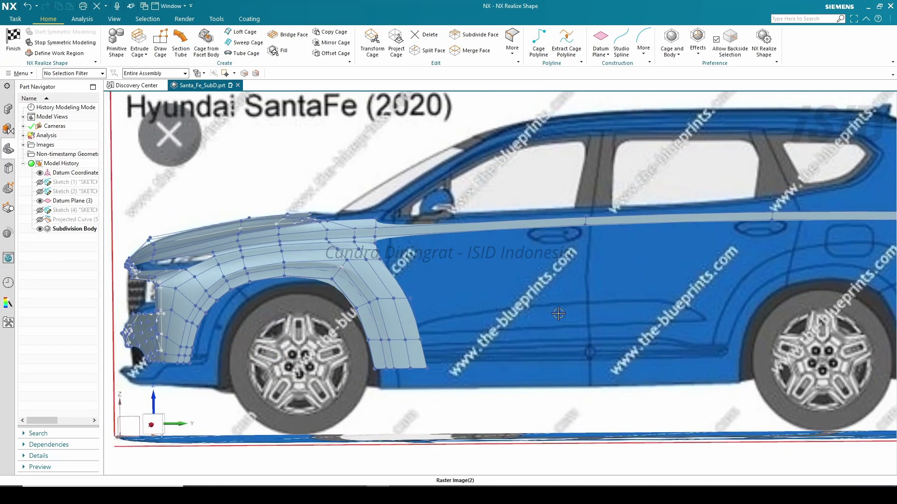
Draw a cage polyline in the side view along the rear wheel arch's contour on the blueprint, from its front end to its rear end.
{"action": "middle_click_drag", "start_coordinate": [558, 313], "coordinate": [577, 253]}
{"action": "key", "text": "F8"}
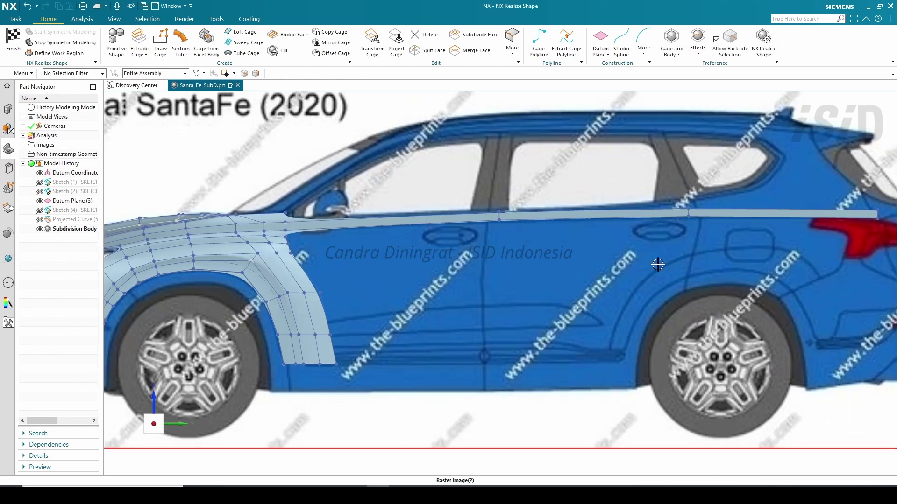
{"action": "middle_click_drag", "start_coordinate": [669, 282], "coordinate": [550, 282], "text": "shift"}
{"action": "scroll", "coordinate": [713, 334], "scroll_direction": "up", "scroll_amount": 3}
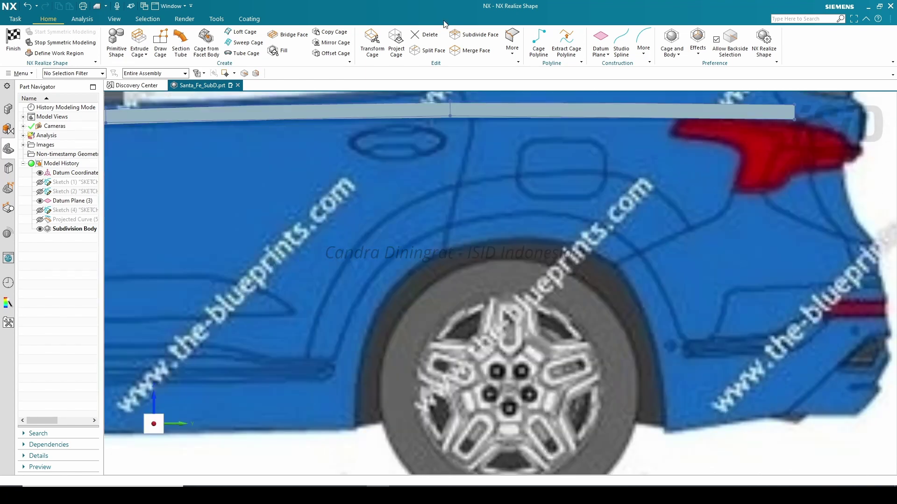
{"action": "left_click_drag", "start_coordinate": [608, 146], "coordinate": [776, 166]}
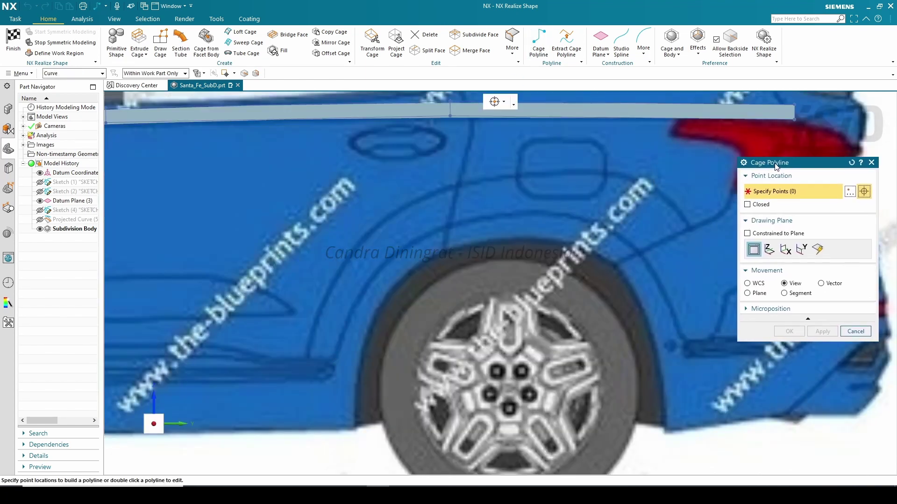
{"action": "left_click", "coordinate": [333, 359]}
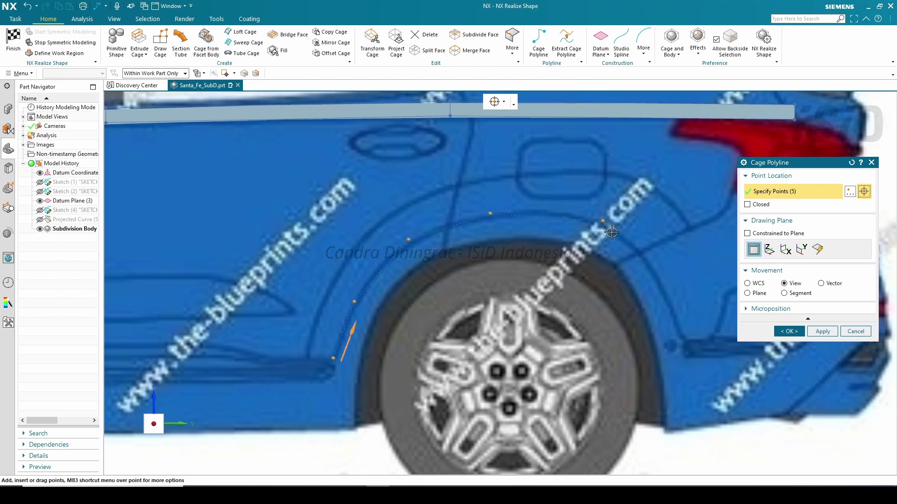
{"action": "left_click", "coordinate": [802, 332]}
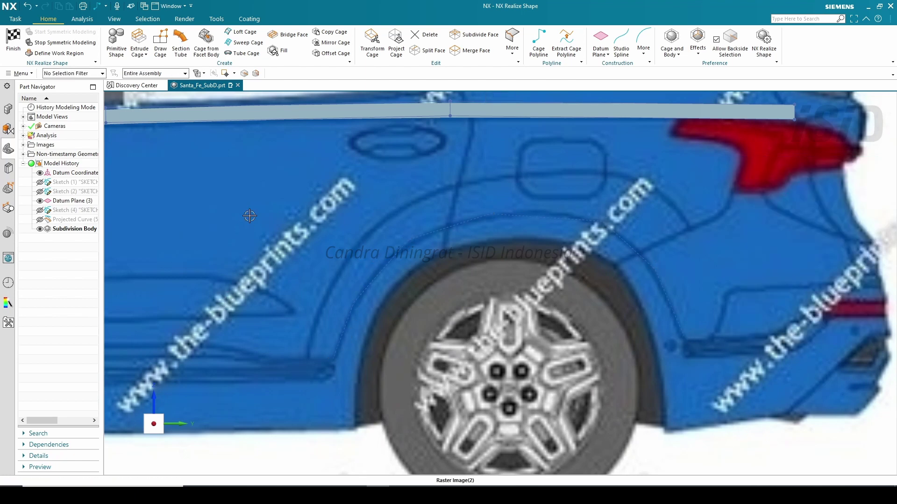
{"action": "left_click", "coordinate": [542, 45]}
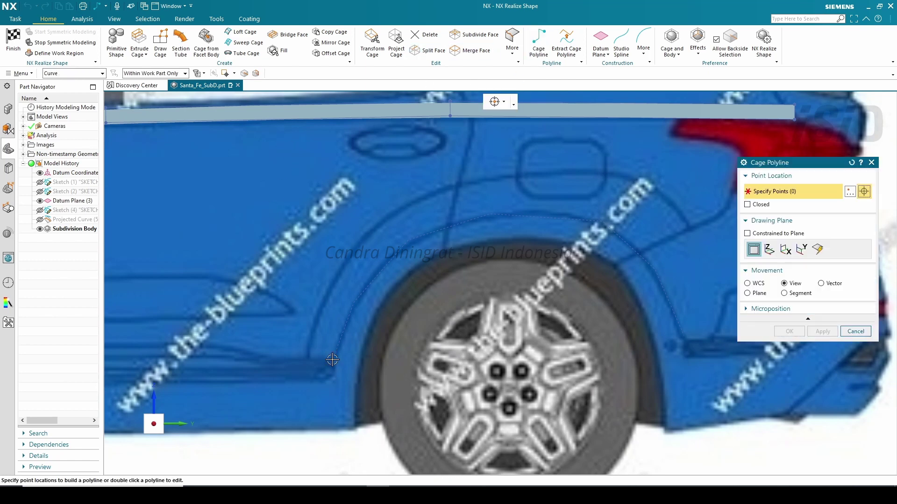
{"action": "left_click", "coordinate": [333, 359]}
{"action": "left_click", "coordinate": [856, 331]}
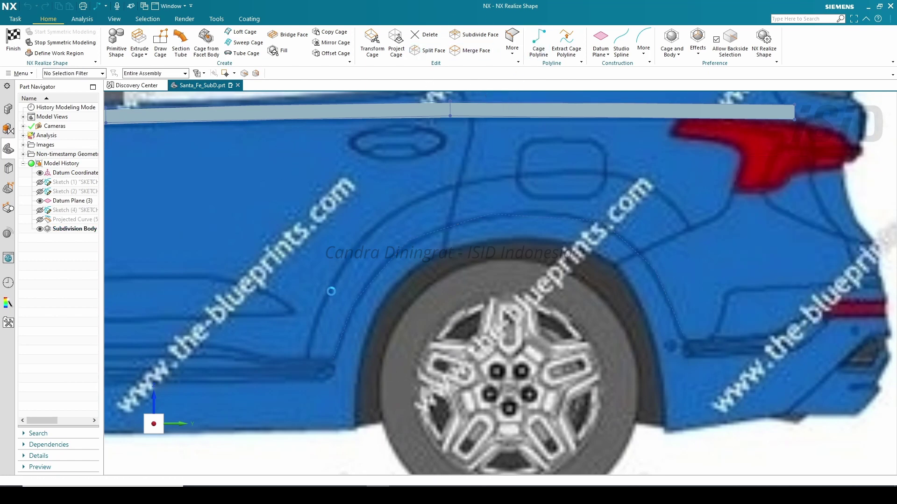
Draw two short two-point cage polylines across the wheel arch trim, extending from the front and rear ends of the rear arch polyline.
{"action": "left_click", "coordinate": [332, 359]}
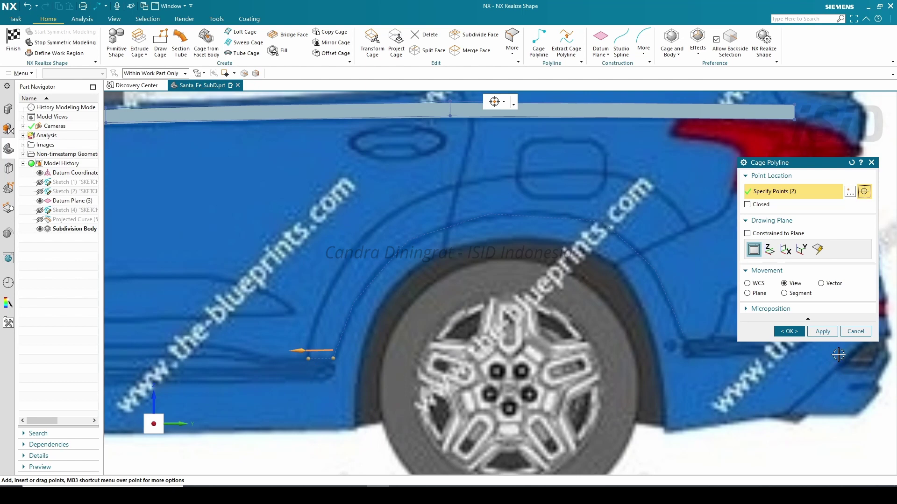
{"action": "left_click", "coordinate": [823, 332]}
{"action": "left_click", "coordinate": [683, 335]}
{"action": "middle_click_drag", "start_coordinate": [727, 331], "coordinate": [664, 329], "text": "shift"}
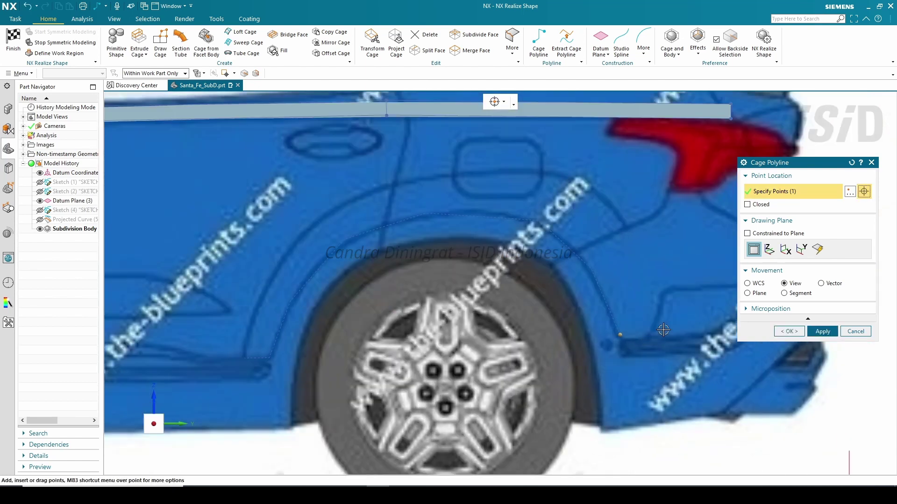
{"action": "left_click", "coordinate": [784, 332]}
Move the three rear wheel arch polylines outward along X to the car's outer side on the top-view blueprint.
{"action": "scroll", "coordinate": [616, 301], "scroll_direction": "down", "scroll_amount": 2}
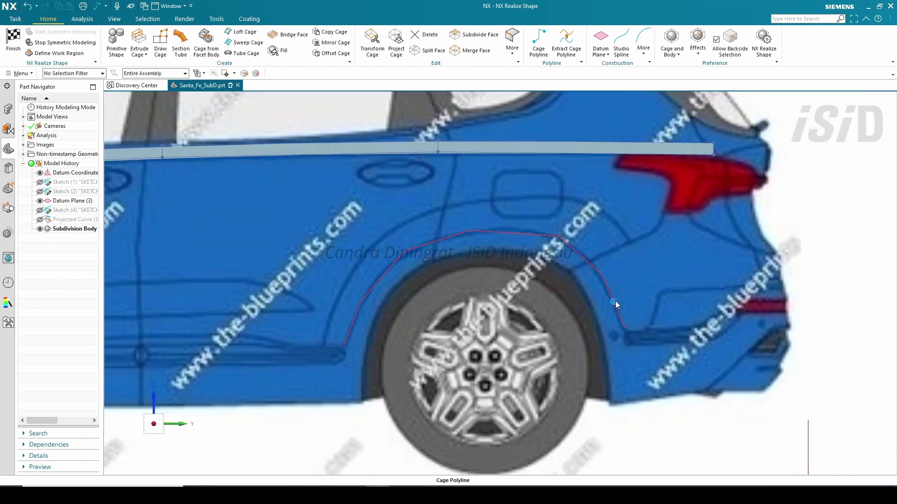
{"action": "middle_click_drag", "start_coordinate": [616, 302], "coordinate": [626, 307]}
{"action": "left_click", "coordinate": [372, 42]}
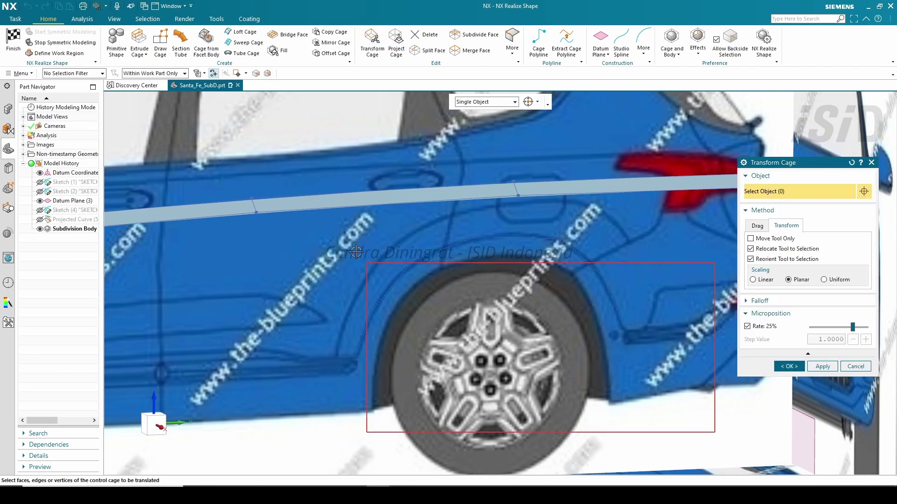
{"action": "left_click_drag", "start_coordinate": [356, 252], "coordinate": [354, 233]}
{"action": "key", "text": "ctrl+alt+t"}
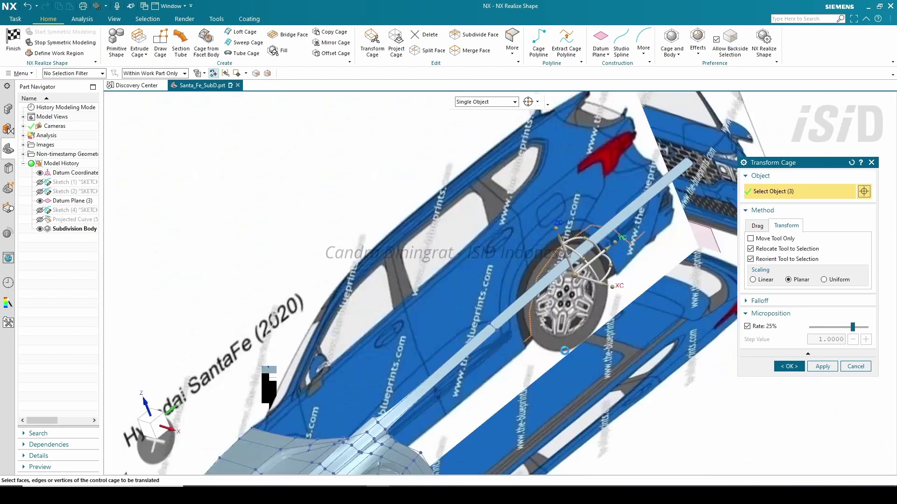
{"action": "left_click_drag", "start_coordinate": [442, 336], "coordinate": [761, 349]}
{"action": "left_click", "coordinate": [748, 326]}
{"action": "left_click_drag", "start_coordinate": [520, 337], "coordinate": [581, 339]}
{"action": "left_click", "coordinate": [822, 367]}
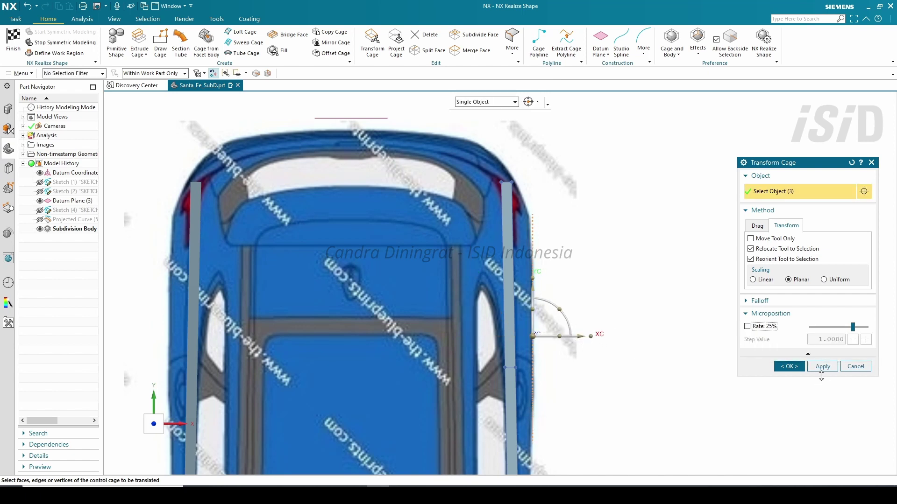
Sweep the two short end polylines along the rear arch polyline to create the rear wheel arch cage.
{"action": "middle_click_drag", "start_coordinate": [536, 245], "coordinate": [576, 136]}
{"action": "scroll", "coordinate": [472, 262], "scroll_direction": "up", "scroll_amount": 3}
{"action": "left_click", "coordinate": [244, 42]}
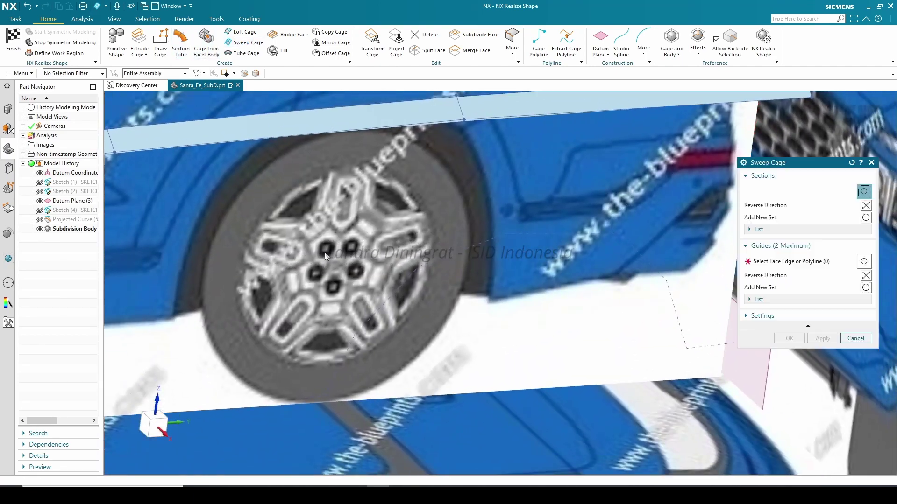
{"action": "left_click", "coordinate": [757, 263]}
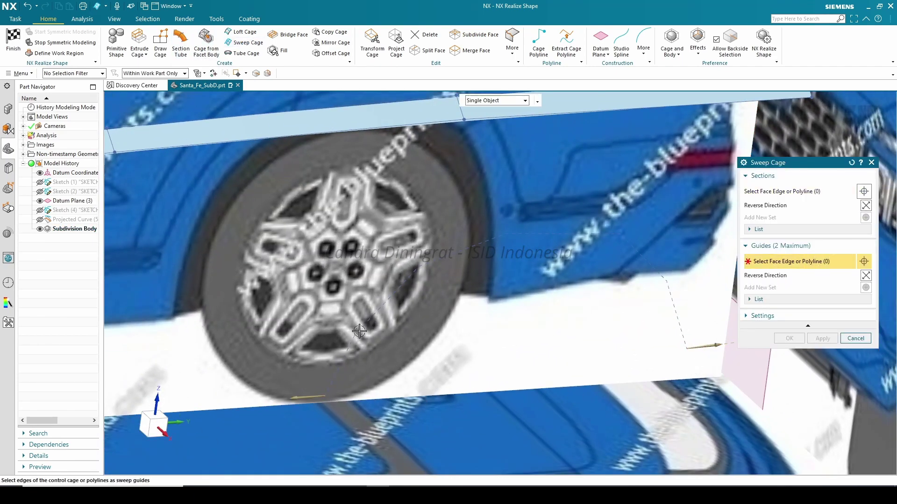
{"action": "left_click", "coordinate": [358, 331]}
{"action": "left_click", "coordinate": [791, 339]}
Split the rear wheel arch's six faces uniformly once, using one of the cross edges as the reference.
{"action": "key", "text": "F8"}
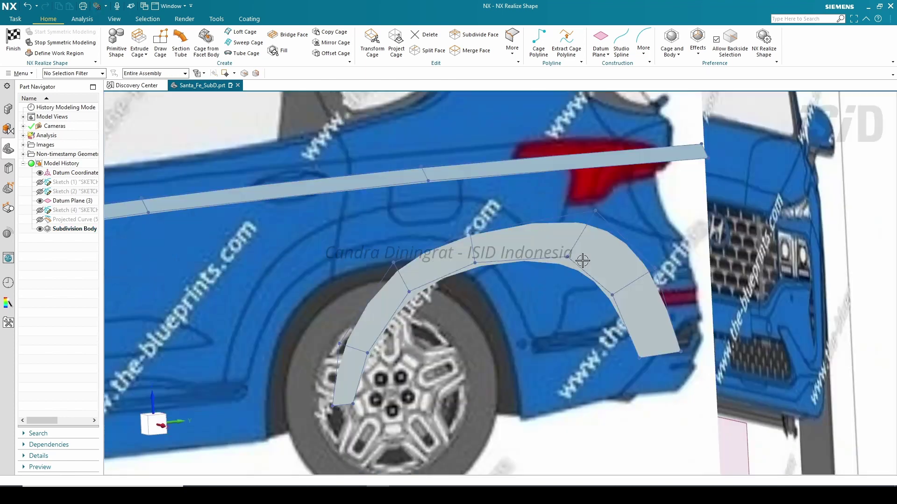
{"action": "left_click", "coordinate": [415, 50]}
{"action": "left_click", "coordinate": [351, 374]}
{"action": "left_click", "coordinate": [381, 310]}
{"action": "left_click", "coordinate": [441, 261]}
{"action": "left_click", "coordinate": [523, 245]}
{"action": "left_click", "coordinate": [610, 254]}
{"action": "left_click", "coordinate": [647, 306]}
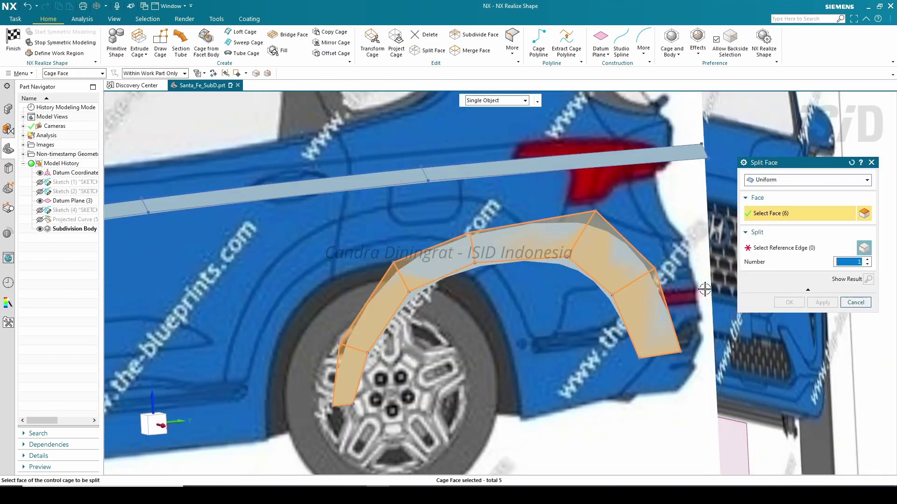
{"action": "left_click", "coordinate": [766, 248]}
{"action": "left_click", "coordinate": [580, 238]}
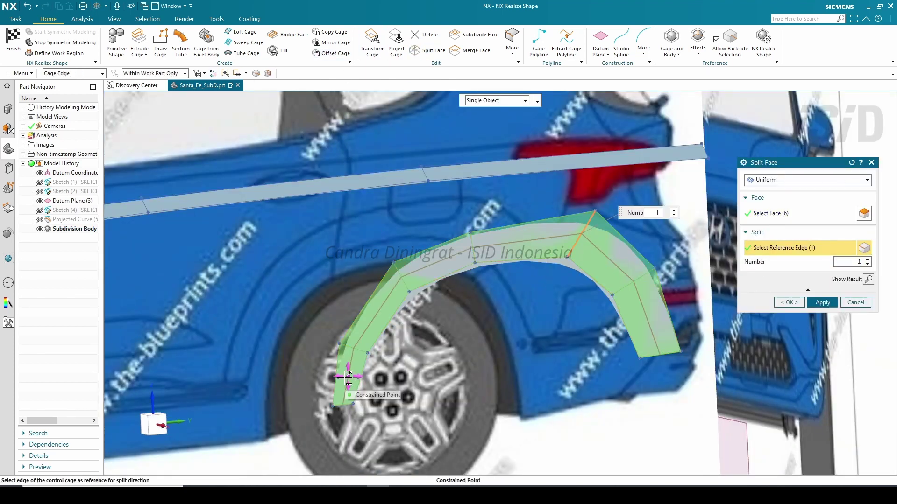
{"action": "middle_click", "coordinate": [771, 337]}
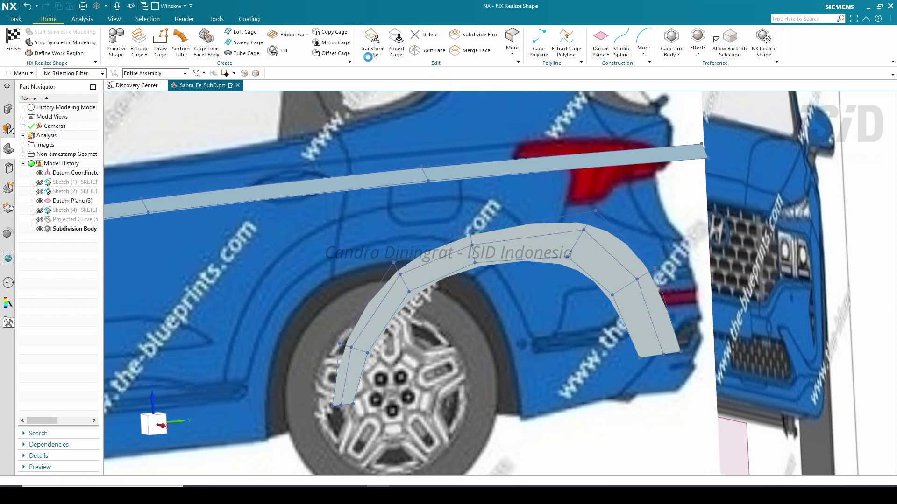
Shift the seven middle-row vertices of the rear wheel arch along X to shape its cross-section.
{"action": "left_click", "coordinate": [369, 57]}
{"action": "left_click", "coordinate": [341, 405]}
{"action": "left_click", "coordinate": [351, 348]}
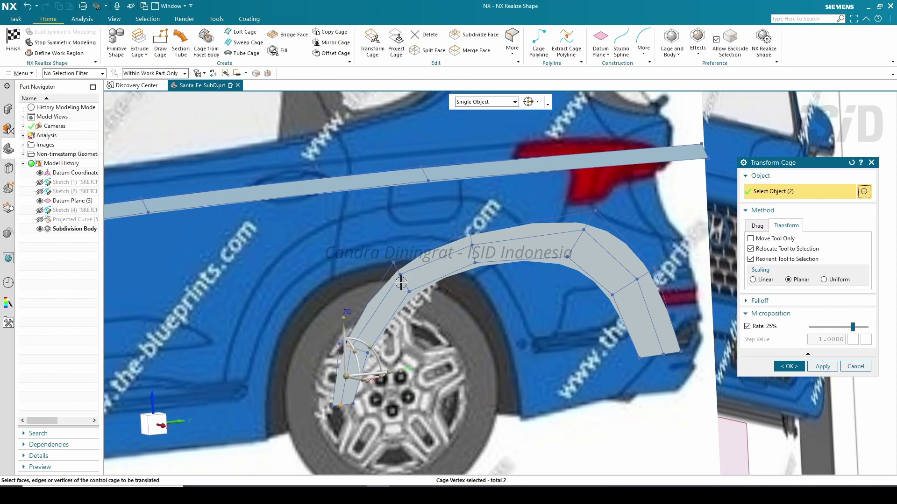
{"action": "left_click", "coordinate": [400, 275]}
{"action": "left_click", "coordinate": [472, 244]}
{"action": "left_click", "coordinate": [588, 234]}
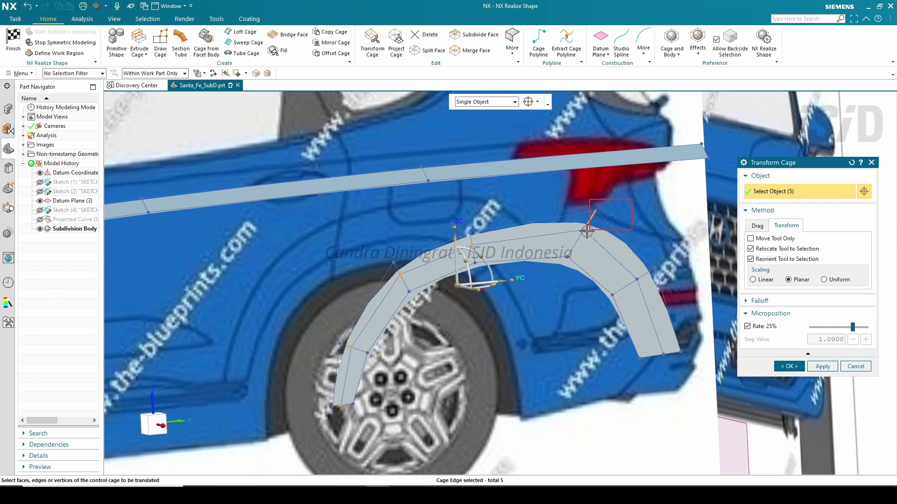
{"action": "left_click", "coordinate": [584, 229]}
{"action": "left_click", "coordinate": [638, 279]}
{"action": "left_click", "coordinate": [678, 362]}
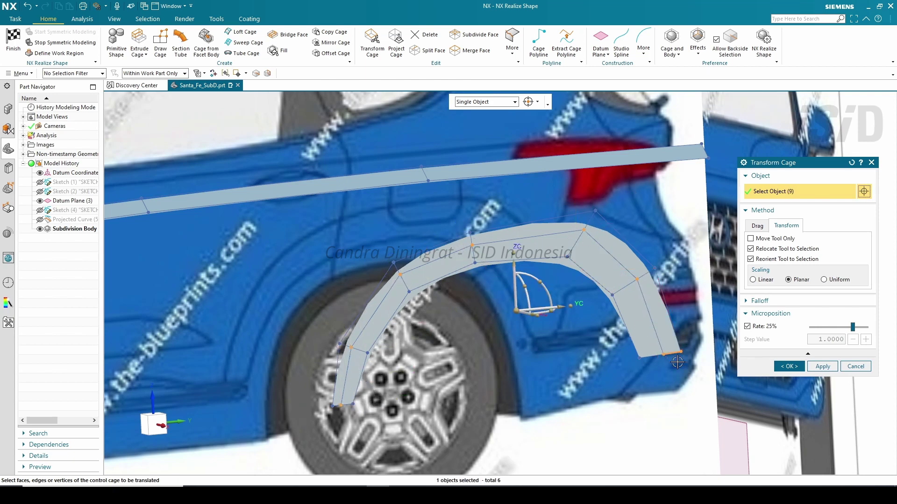
{"action": "left_click", "coordinate": [663, 356], "text": "shift"}
{"action": "left_click", "coordinate": [661, 355]}
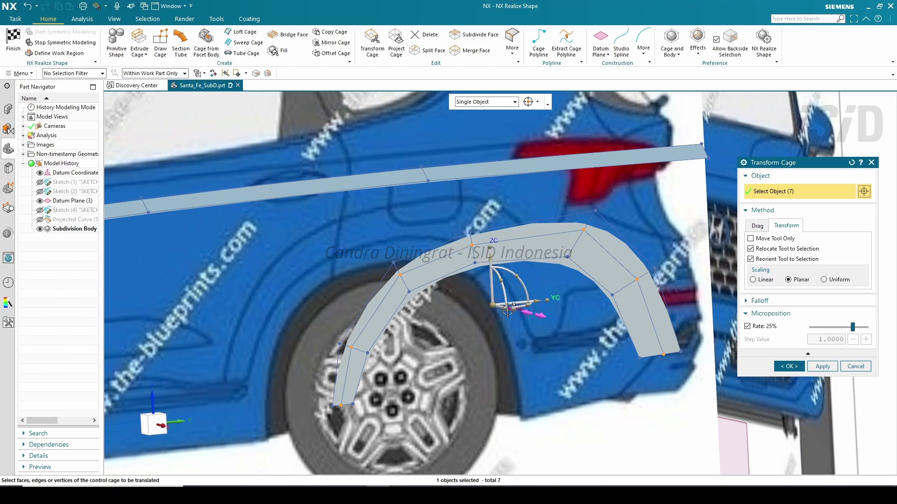
{"action": "middle_click_drag", "start_coordinate": [497, 288], "coordinate": [530, 286]}
{"action": "scroll", "coordinate": [513, 323], "scroll_direction": "up", "scroll_amount": 2}
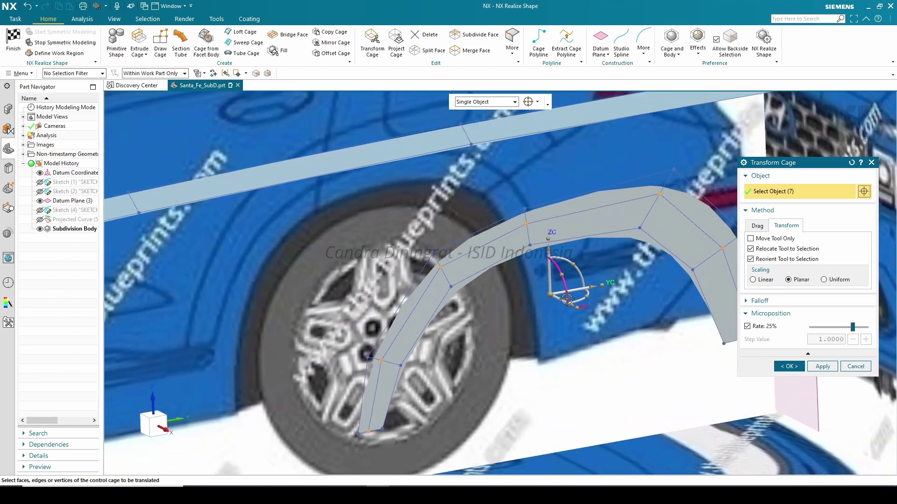
{"action": "left_click_drag", "start_coordinate": [566, 303], "coordinate": [562, 301]}
{"action": "scroll", "coordinate": [523, 308], "scroll_direction": "down", "scroll_amount": 2}
{"action": "mouse_move", "coordinate": [579, 285]}
{"action": "middle_mouse_down"}
{"action": "mouse_move", "coordinate": [504, 245]}
{"action": "mouse_move", "coordinate": [587, 282]}
{"action": "middle_mouse_up"}
{"action": "scroll", "coordinate": [543, 263], "scroll_direction": "up", "scroll_amount": 2}
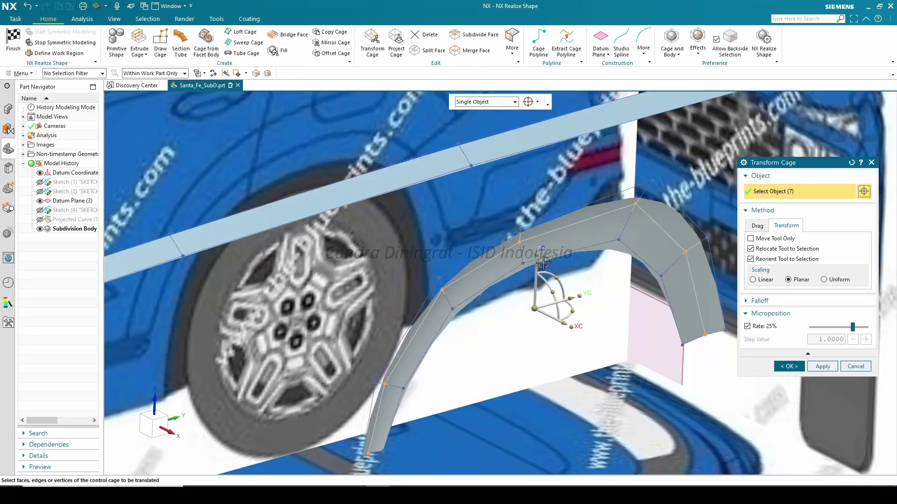
{"action": "left_click", "coordinate": [790, 366]}
Delete the two lower rearmost cage faces of the front fender behind the front wheel arch.
{"action": "scroll", "coordinate": [620, 304], "scroll_direction": "down", "scroll_amount": 2}
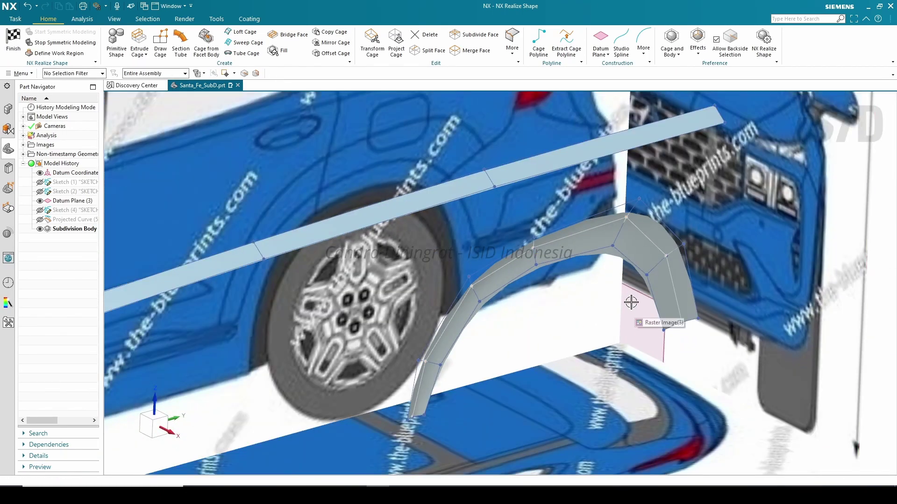
{"action": "scroll", "coordinate": [632, 304], "scroll_direction": "up", "scroll_amount": 3}
{"action": "left_click", "coordinate": [424, 34]}
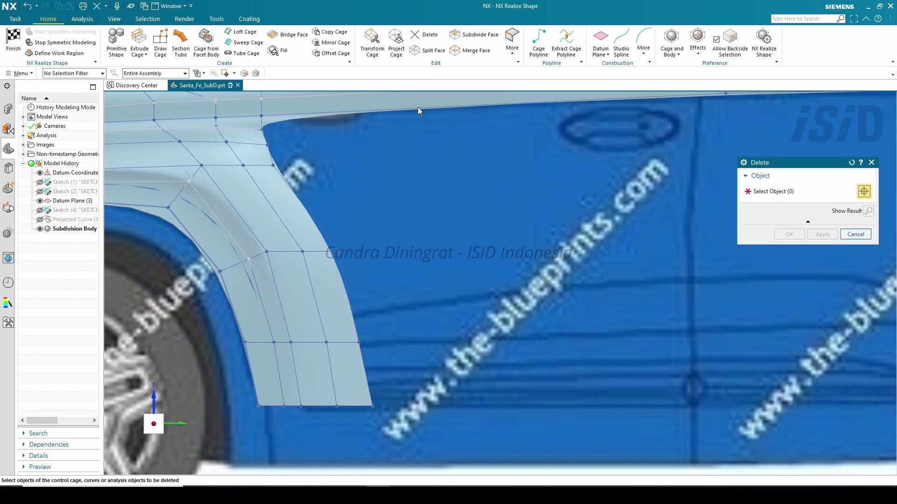
{"action": "left_click", "coordinate": [326, 306]}
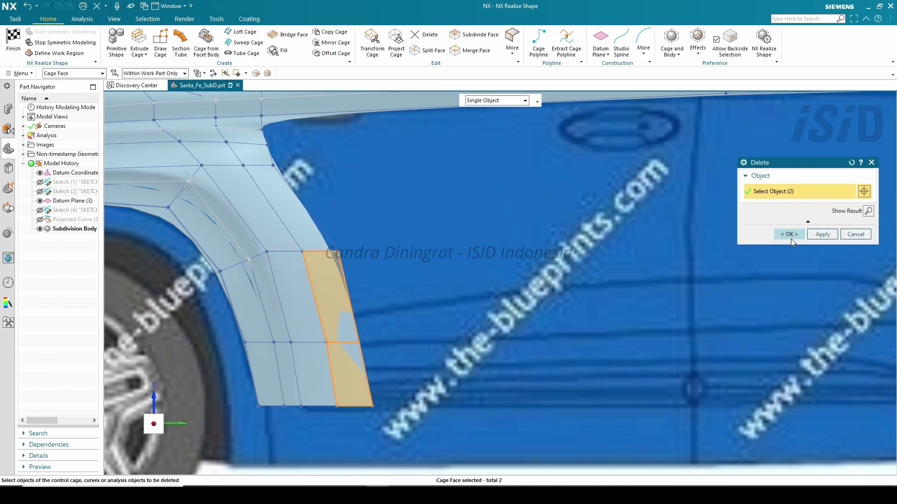
{"action": "left_click", "coordinate": [791, 235]}
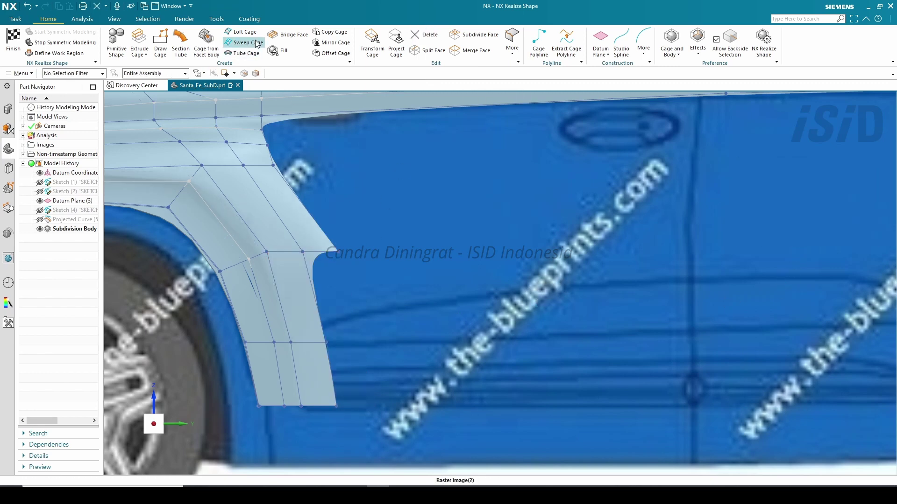
Move the middle vertex on the fender's open lower rear edge forward along Y.
{"action": "left_click", "coordinate": [372, 44]}
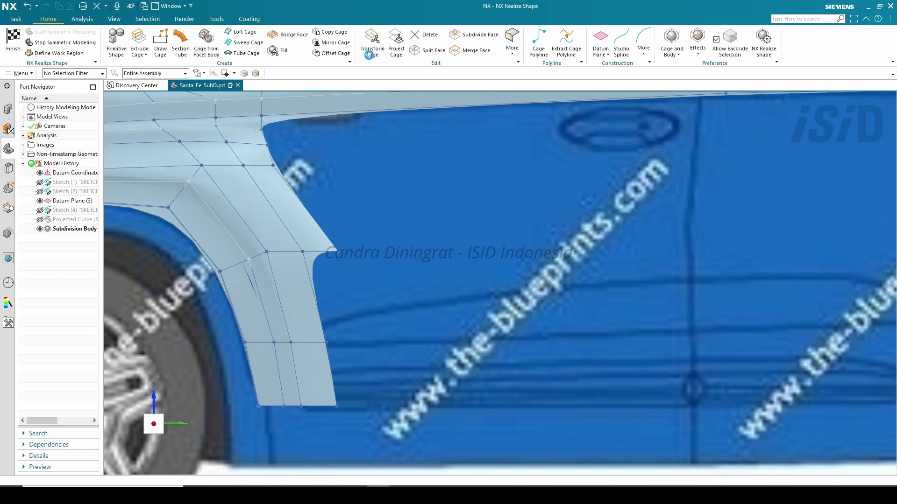
{"action": "left_click", "coordinate": [327, 344]}
{"action": "left_click_drag", "start_coordinate": [372, 342], "coordinate": [330, 344]}
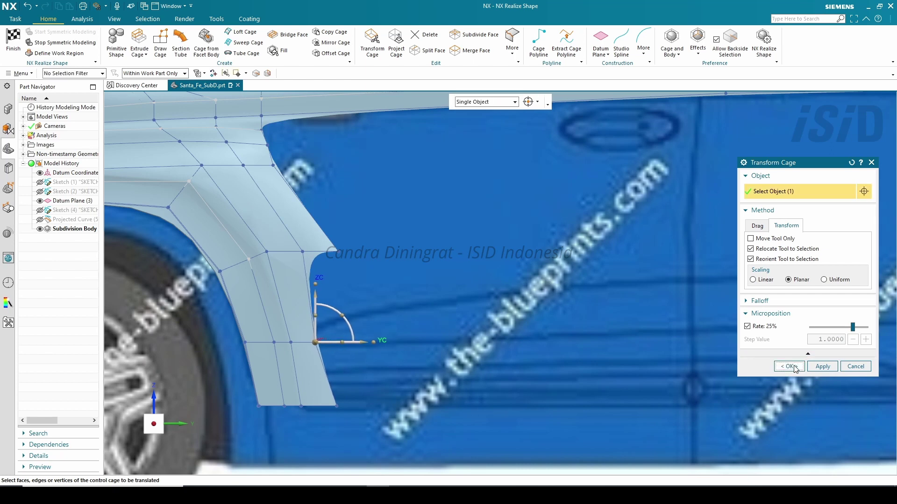
{"action": "left_click", "coordinate": [789, 366]}
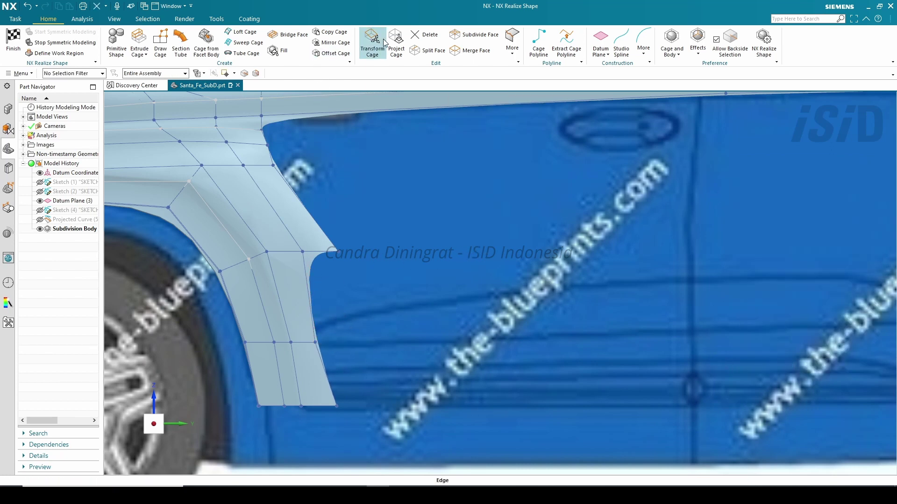
Delete the next column of two lower fender faces, leaving only the narrow wheel arch strip below the panel.
{"action": "left_click", "coordinate": [424, 34]}
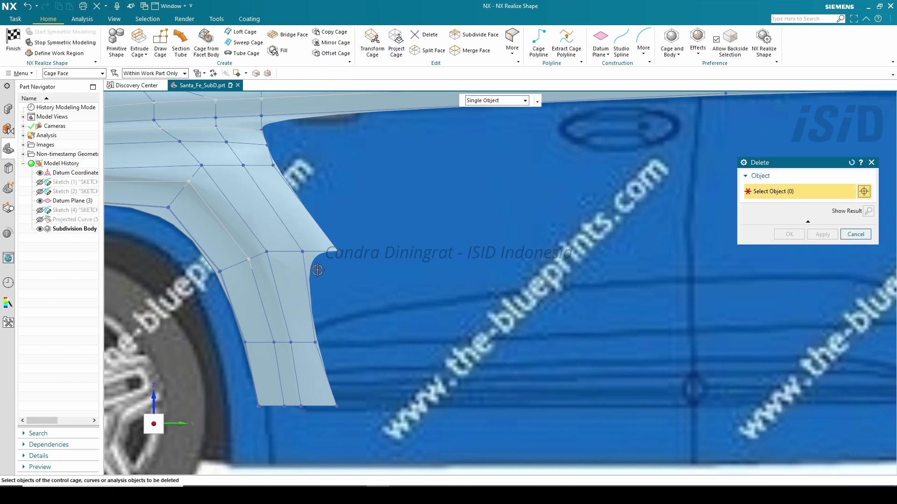
{"action": "left_click", "coordinate": [310, 371]}
{"action": "left_click", "coordinate": [821, 235]}
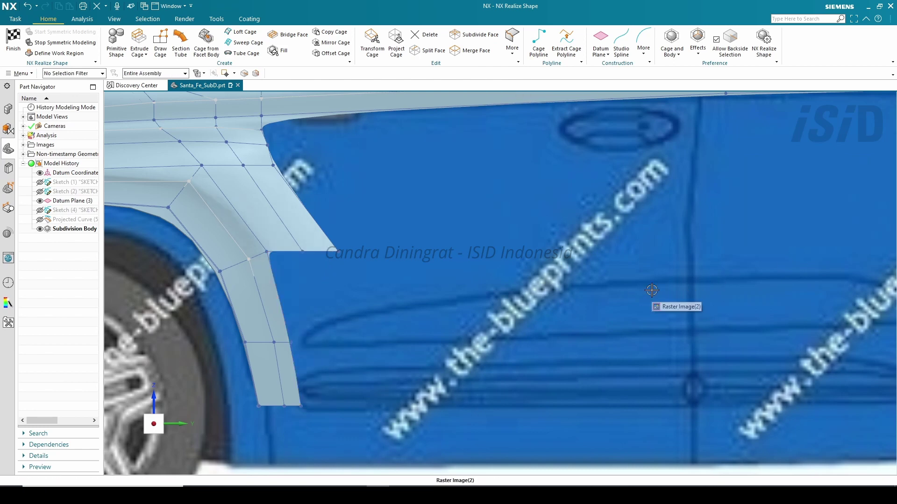
{"action": "scroll", "coordinate": [651, 290], "scroll_direction": "down", "scroll_amount": 5}
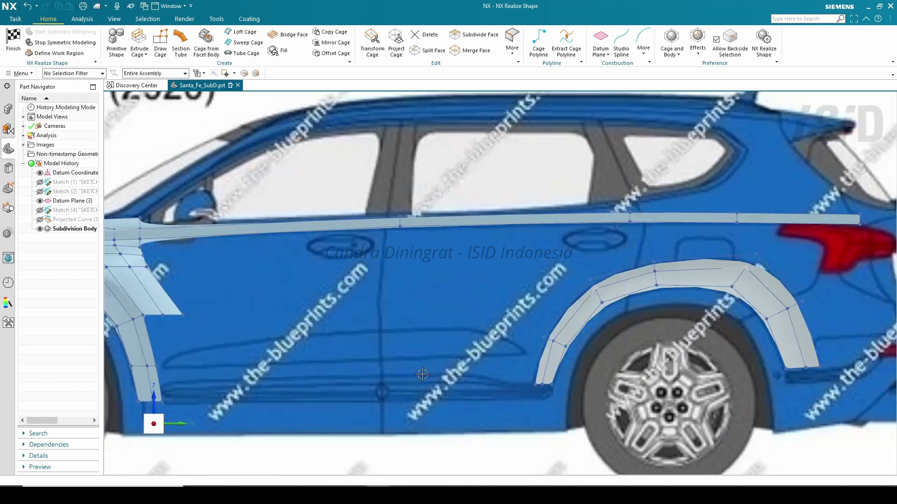
Draw an open five-point cage polyline just below the beltline strip, from the front fender's rear edge to the strip's rear end.
{"action": "left_click", "coordinate": [538, 42]}
{"action": "left_click", "coordinate": [143, 247]}
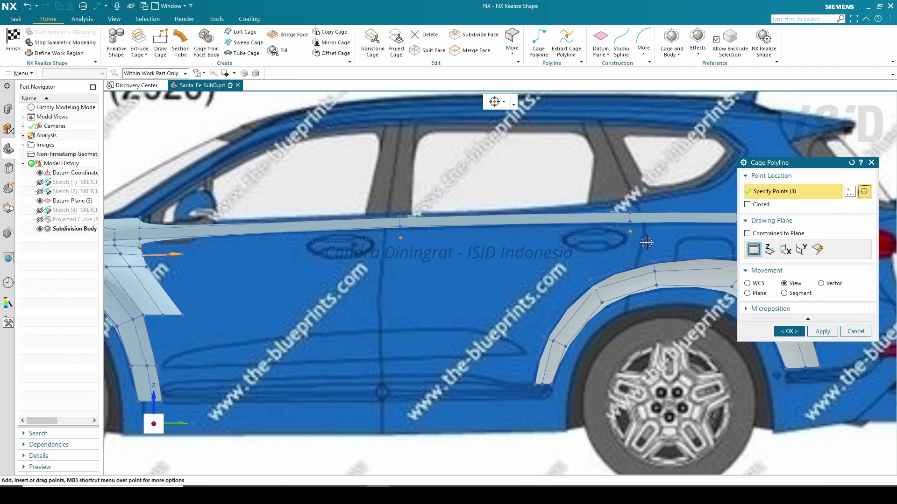
{"action": "middle_click_drag", "start_coordinate": [646, 242], "coordinate": [549, 243], "text": "shift"}
{"action": "scroll", "coordinate": [537, 230], "scroll_direction": "up", "scroll_amount": 3}
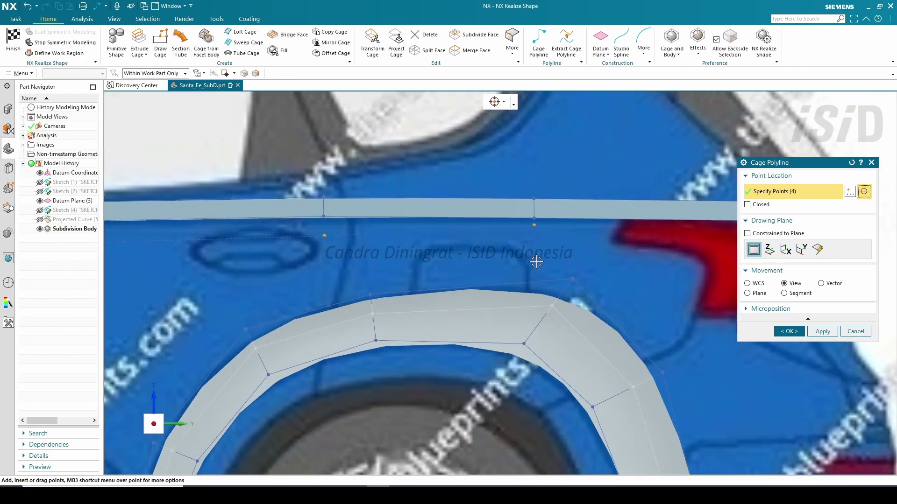
{"action": "middle_click_drag", "start_coordinate": [705, 236], "coordinate": [528, 236], "text": "shift"}
{"action": "scroll", "coordinate": [602, 220], "scroll_direction": "up", "scroll_amount": 3}
{"action": "scroll", "coordinate": [652, 233], "scroll_direction": "down", "scroll_amount": 6}
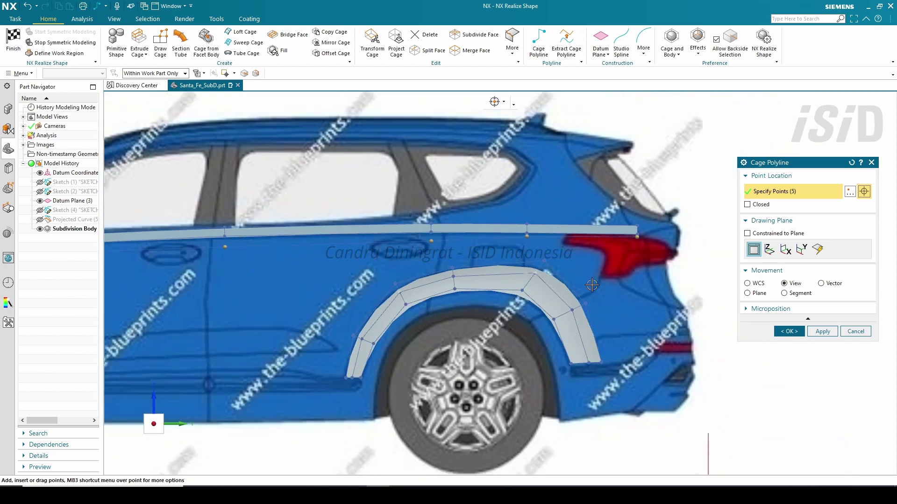
{"action": "left_click", "coordinate": [790, 332]}
Set up a Sweep Cage with the fender's short rear edge below the beltline as section and the strip's lower edges as first guide.
{"action": "middle_click_drag", "start_coordinate": [360, 270], "coordinate": [496, 271], "text": "shift"}
{"action": "middle_click_drag", "start_coordinate": [338, 136], "coordinate": [387, 143], "text": "shift"}
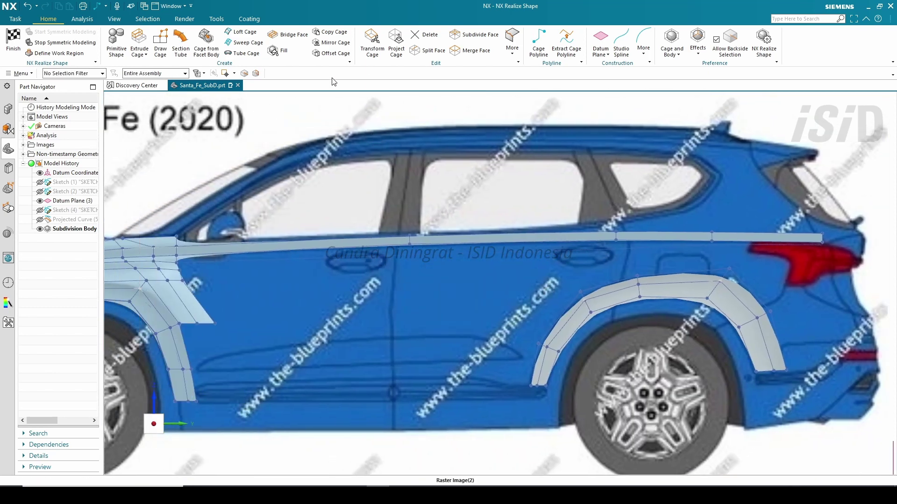
{"action": "left_click", "coordinate": [244, 42]}
{"action": "left_click", "coordinate": [176, 254]}
{"action": "scroll", "coordinate": [179, 268], "scroll_direction": "up", "scroll_amount": 3}
{"action": "scroll", "coordinate": [203, 259], "scroll_direction": "down", "scroll_amount": 2}
{"action": "left_click", "coordinate": [789, 263]}
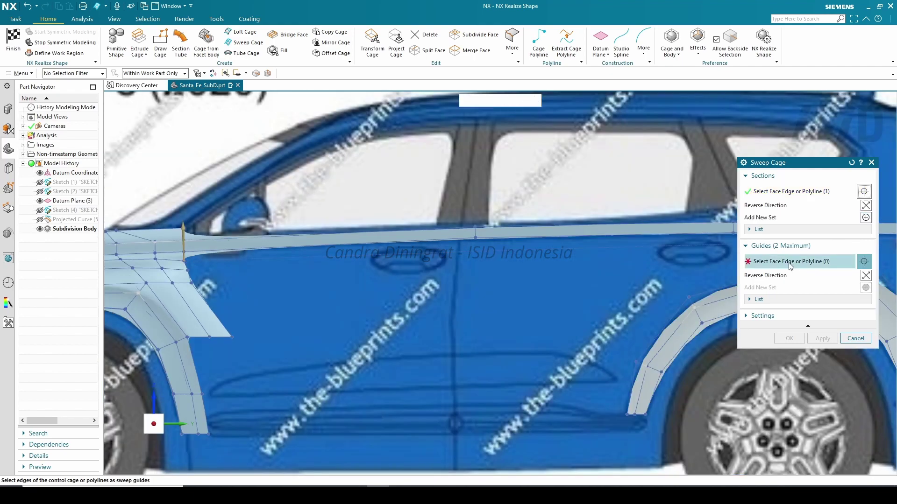
{"action": "left_click", "coordinate": [392, 243]}
{"action": "left_click", "coordinate": [526, 235]}
{"action": "scroll", "coordinate": [526, 235], "scroll_direction": "down", "scroll_amount": 3}
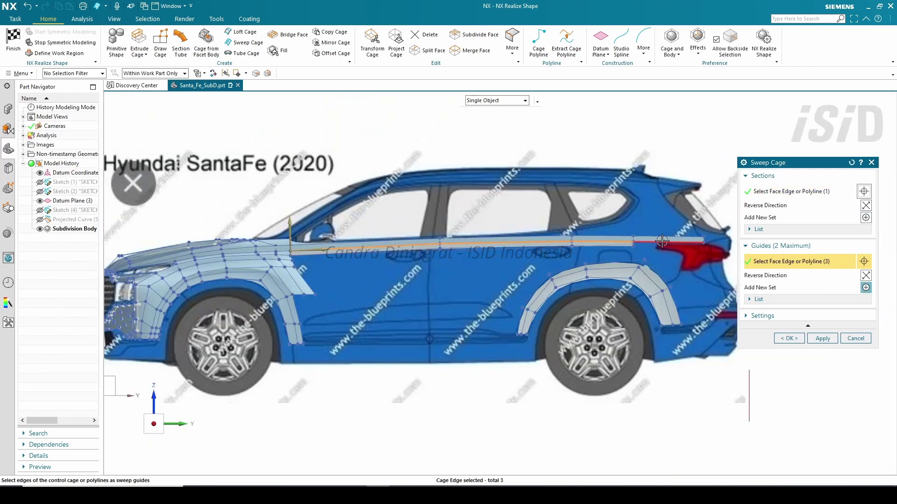
{"action": "left_click", "coordinate": [662, 241]}
{"action": "scroll", "coordinate": [387, 229], "scroll_direction": "up", "scroll_amount": 4}
Add the new cage polyline as the second guide and create the swept strip below the beltline.
{"action": "middle_click", "coordinate": [406, 238]}
{"action": "left_click", "coordinate": [467, 282]}
{"action": "scroll", "coordinate": [467, 282], "scroll_direction": "down", "scroll_amount": 2}
{"action": "middle_click_drag", "start_coordinate": [467, 281], "coordinate": [405, 302], "text": "shift"}
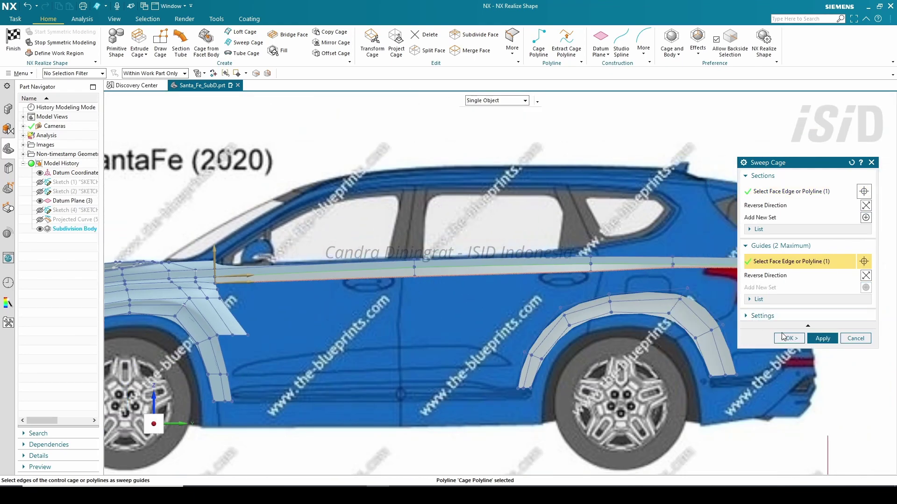
{"action": "left_click", "coordinate": [790, 339]}
Shift the rear lower-edge vertices of the swept strip, including its end vertex, inward along X with Transform Cage.
{"action": "scroll", "coordinate": [516, 266], "scroll_direction": "up", "scroll_amount": 2}
{"action": "middle_click_drag", "start_coordinate": [516, 266], "coordinate": [543, 278]}
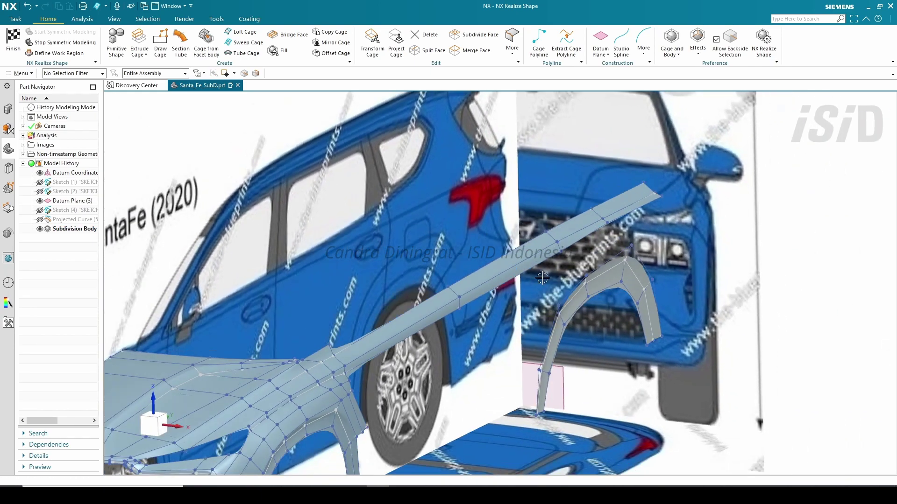
{"action": "scroll", "coordinate": [542, 278], "scroll_direction": "up", "scroll_amount": 2}
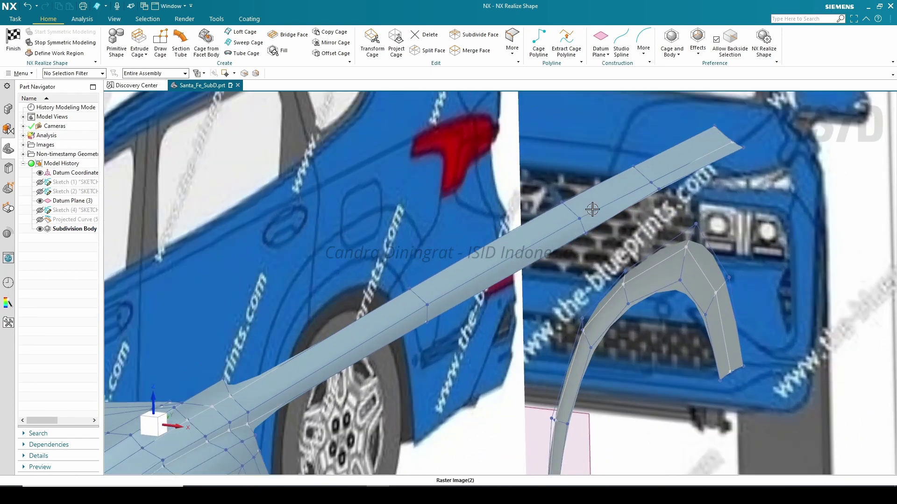
{"action": "left_click", "coordinate": [372, 42]}
{"action": "left_click", "coordinate": [588, 232]}
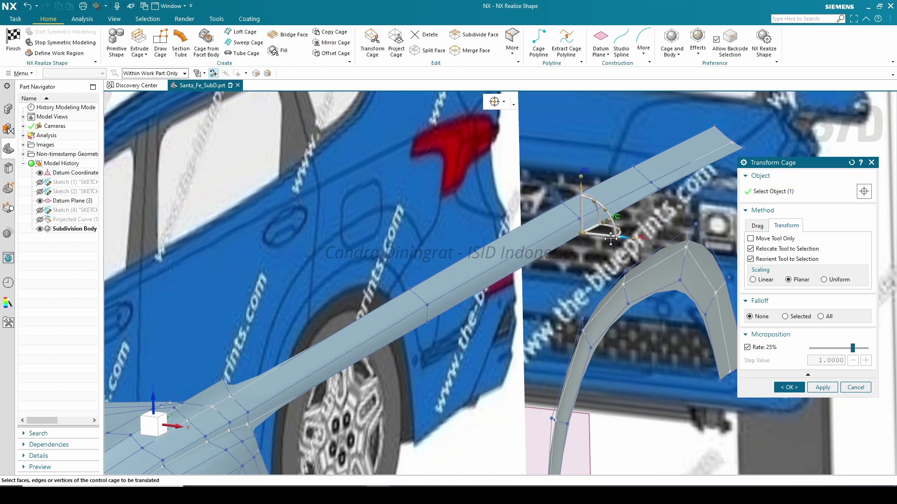
{"action": "left_click", "coordinate": [655, 187]}
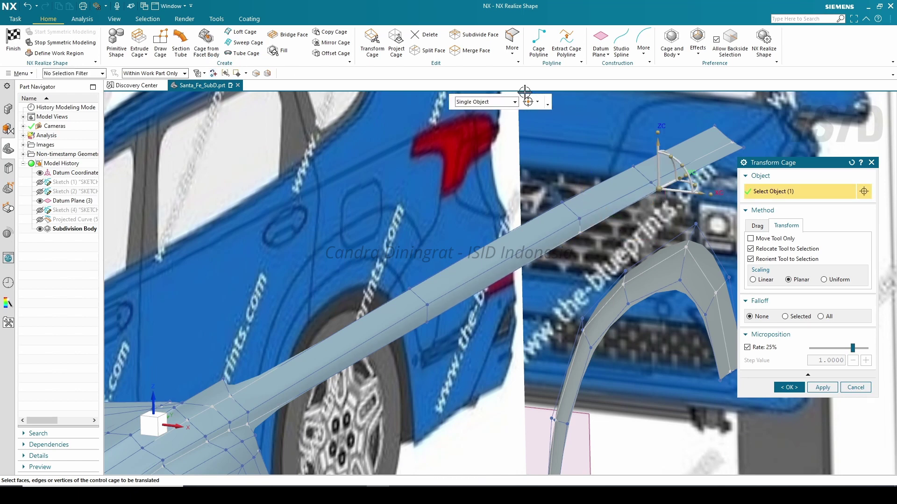
{"action": "left_click", "coordinate": [741, 147]}
{"action": "left_click_drag", "start_coordinate": [768, 165], "coordinate": [761, 188]}
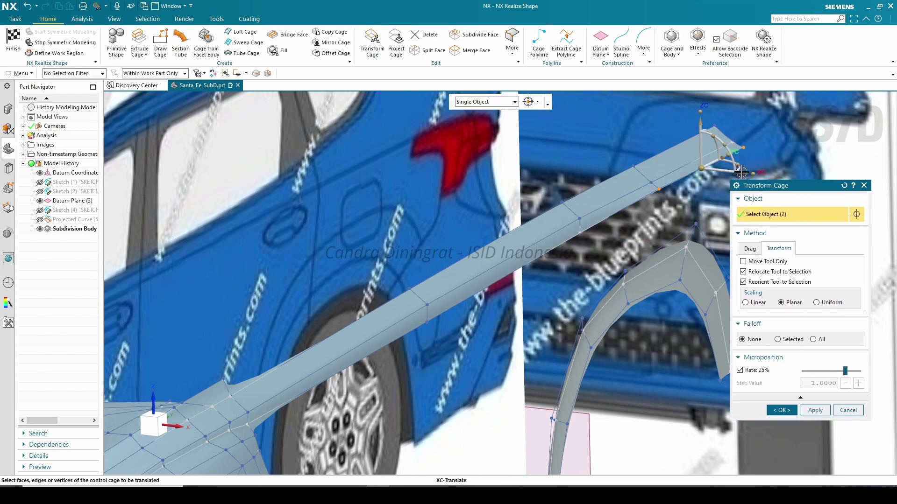
{"action": "scroll", "coordinate": [747, 164], "scroll_direction": "up", "scroll_amount": 3}
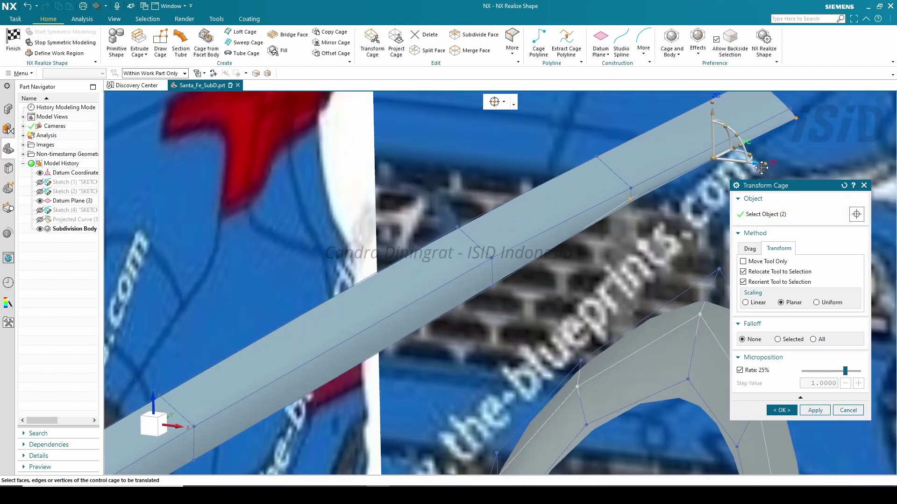
{"action": "scroll", "coordinate": [641, 173], "scroll_direction": "down", "scroll_amount": 3}
{"action": "scroll", "coordinate": [671, 160], "scroll_direction": "up", "scroll_amount": 5}
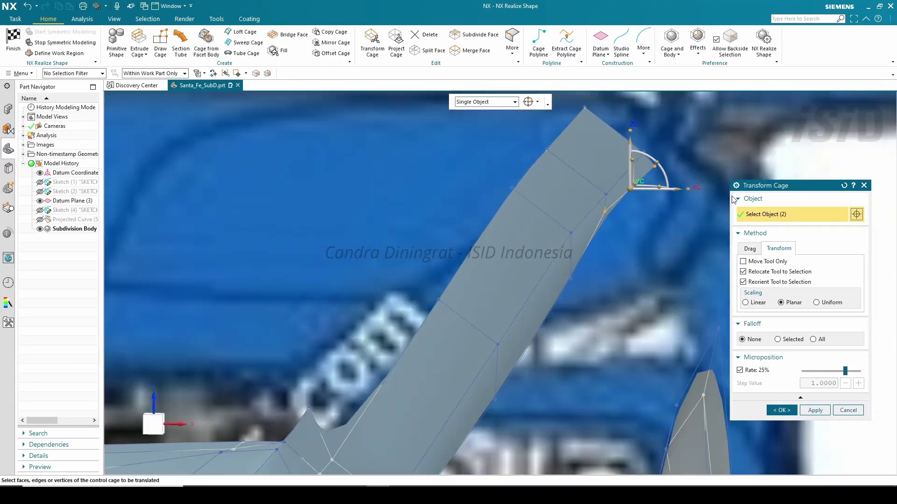
{"action": "left_click", "coordinate": [820, 412]}
{"action": "left_click", "coordinate": [656, 165]}
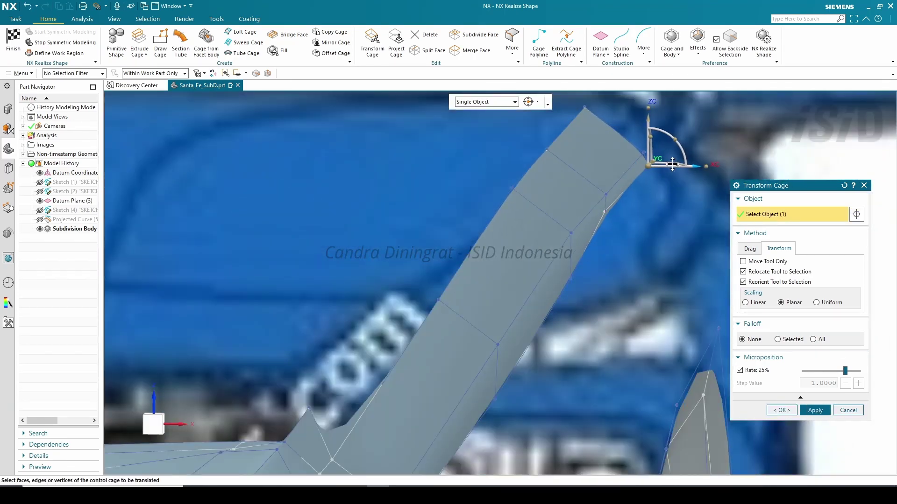
{"action": "middle_click_drag", "start_coordinate": [607, 178], "coordinate": [608, 260]}
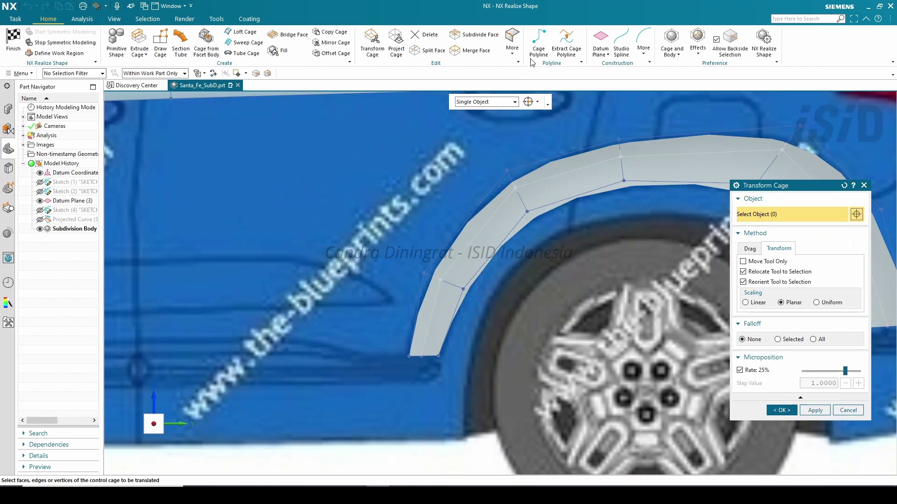
Draw a two-point cage polyline running forward from the lower front corner of the rear wheel arch.
{"action": "left_click", "coordinate": [538, 46]}
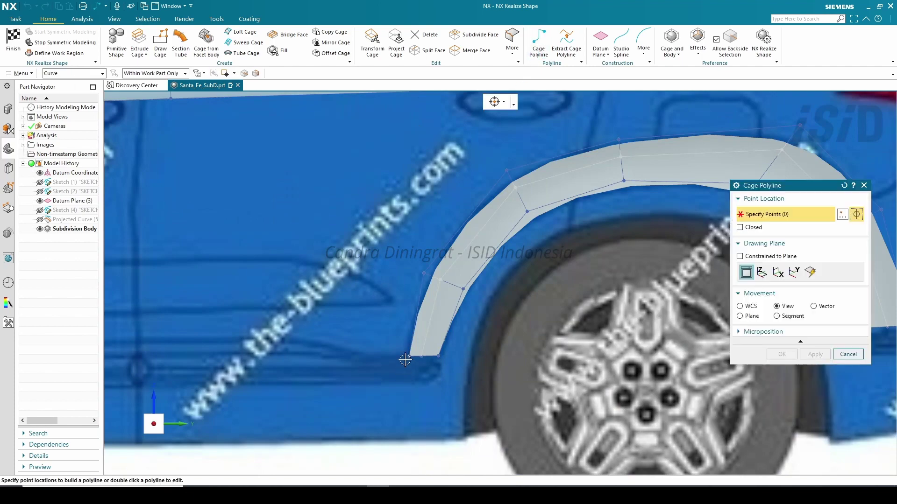
{"action": "left_click", "coordinate": [409, 356]}
{"action": "middle_click", "coordinate": [600, 334]}
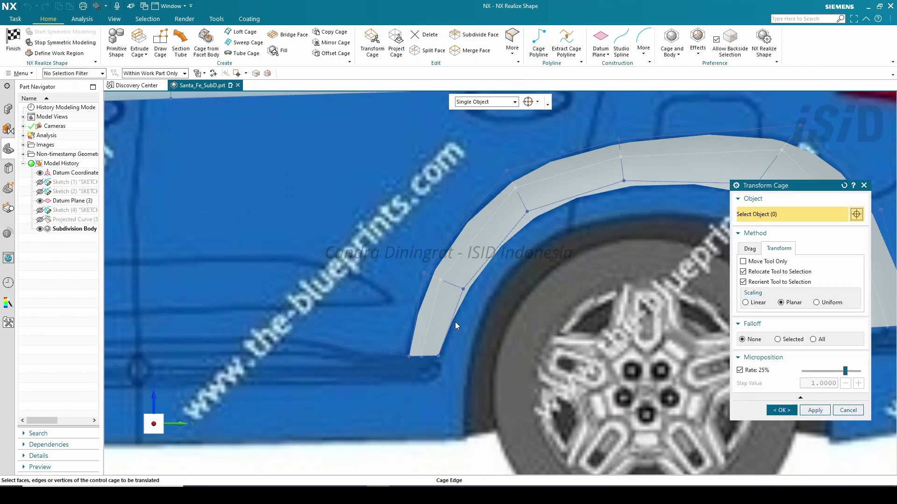
{"action": "middle_click_drag", "start_coordinate": [458, 323], "coordinate": [460, 324]}
{"action": "scroll", "coordinate": [499, 316], "scroll_direction": "down", "scroll_amount": 3}
{"action": "scroll", "coordinate": [472, 355], "scroll_direction": "up", "scroll_amount": 5}
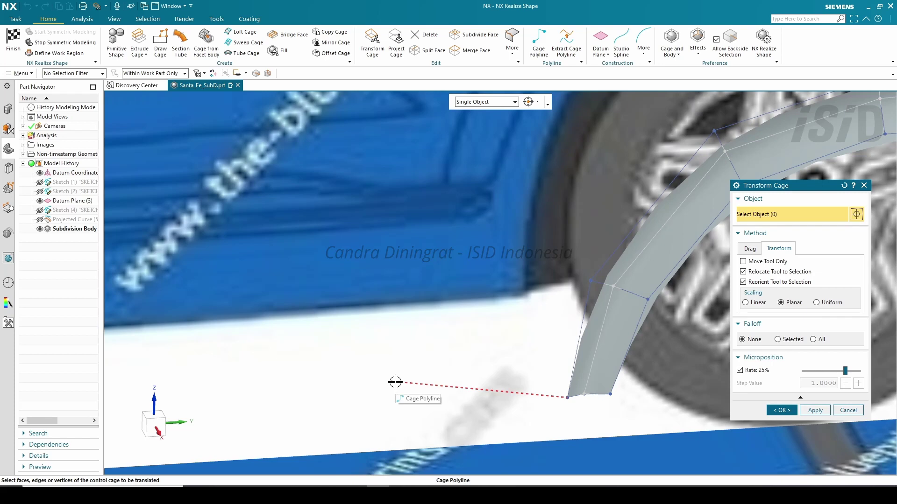
{"action": "left_click", "coordinate": [395, 382]}
{"action": "left_click", "coordinate": [848, 411]}
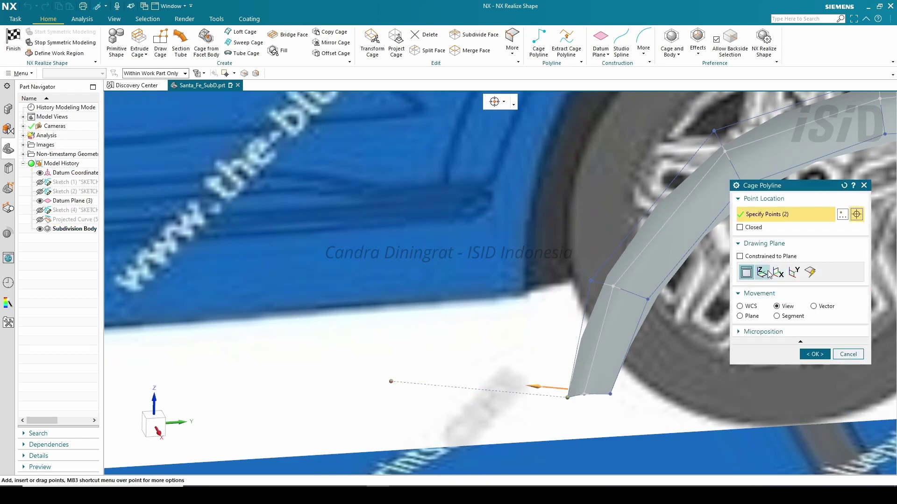
{"action": "left_click", "coordinate": [379, 365]}
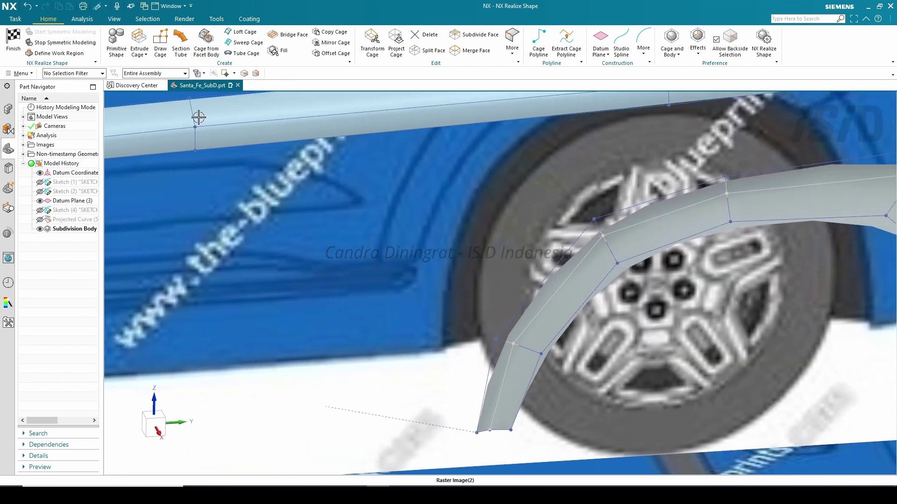
Sweep a cage from the dashed lower polyline along the two front outer edges of the rear wheel arch.
{"action": "left_click", "coordinate": [243, 52]}
{"action": "left_click", "coordinate": [246, 42]}
{"action": "left_click", "coordinate": [444, 429]}
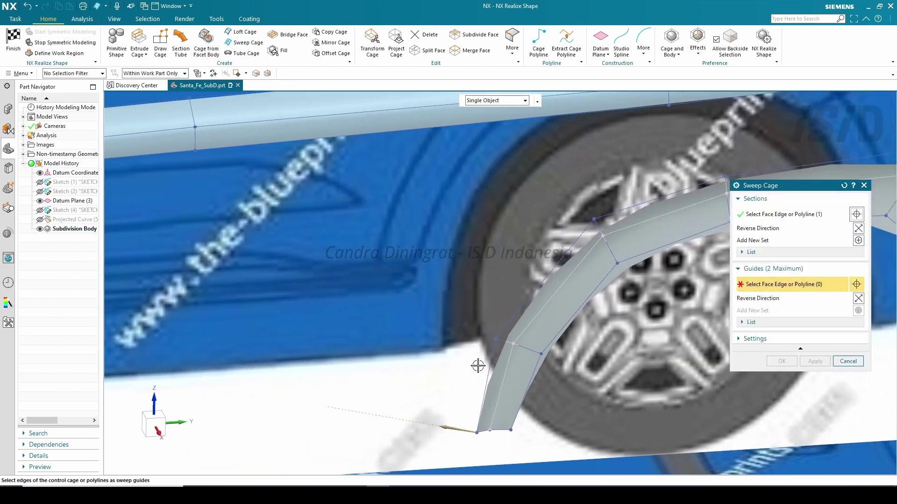
{"action": "left_click", "coordinate": [493, 354]}
{"action": "left_click", "coordinate": [509, 318]}
{"action": "middle_click_drag", "start_coordinate": [373, 330], "coordinate": [453, 303]}
{"action": "middle_click", "coordinate": [486, 301]}
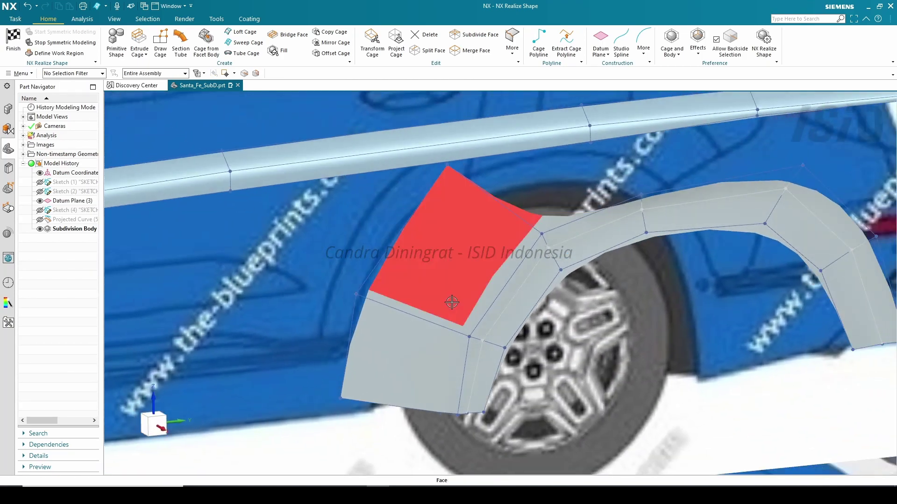
Loft a cage between the upper outer edges of the rear wheel arch and the beltline strip's lower edges.
{"action": "key", "text": "F8"}
{"action": "scroll", "coordinate": [654, 269], "scroll_direction": "up", "scroll_amount": 4}
{"action": "scroll", "coordinate": [753, 262], "scroll_direction": "up", "scroll_amount": 2}
{"action": "scroll", "coordinate": [453, 154], "scroll_direction": "down", "scroll_amount": 3}
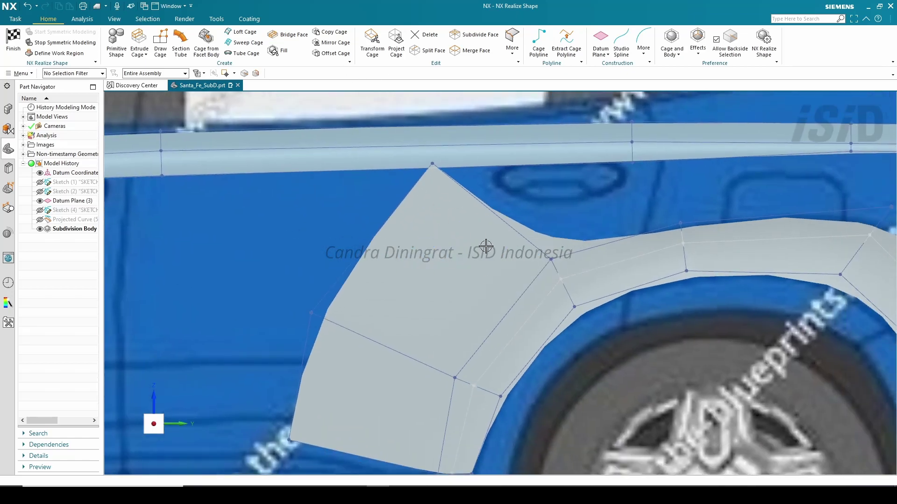
{"action": "scroll", "coordinate": [726, 228], "scroll_direction": "down", "scroll_amount": 2}
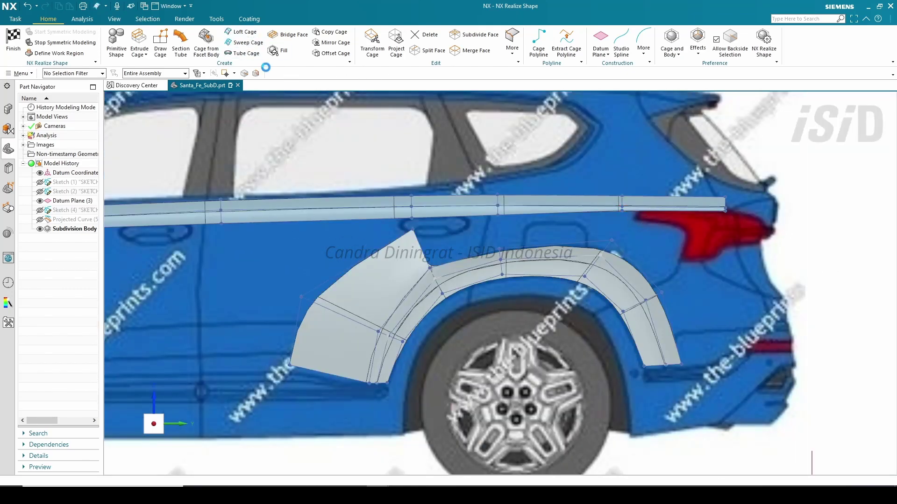
{"action": "left_click", "coordinate": [528, 244]}
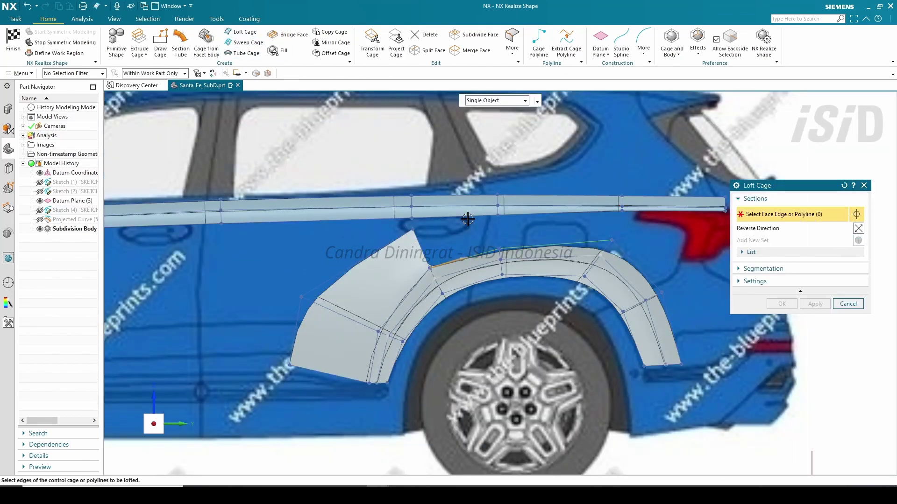
{"action": "middle_click", "coordinate": [414, 243]}
{"action": "scroll", "coordinate": [415, 244], "scroll_direction": "up", "scroll_amount": 2}
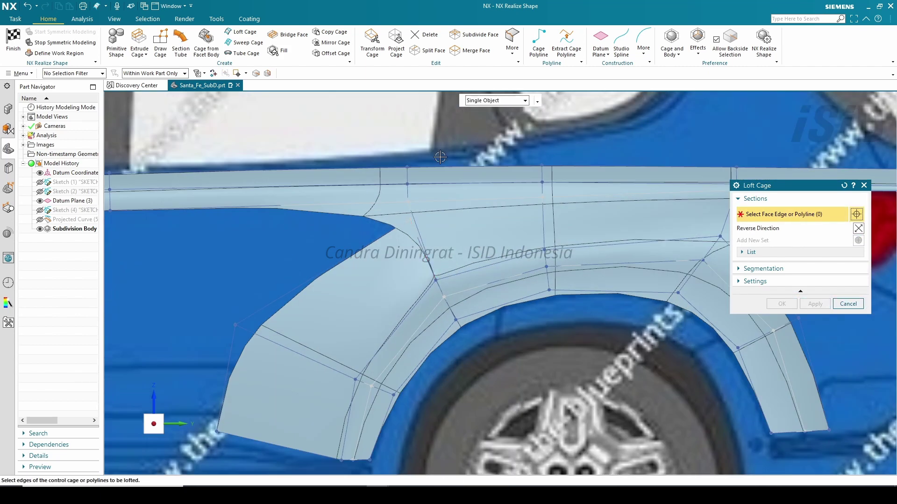
{"action": "left_click", "coordinate": [512, 44]}
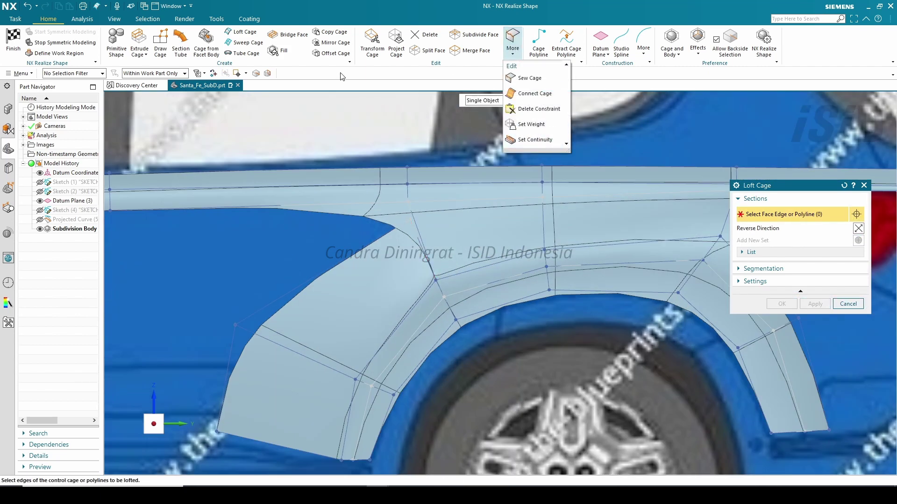
{"action": "left_click", "coordinate": [373, 76]}
{"action": "left_click", "coordinate": [512, 44]}
{"action": "left_click", "coordinate": [480, 76]}
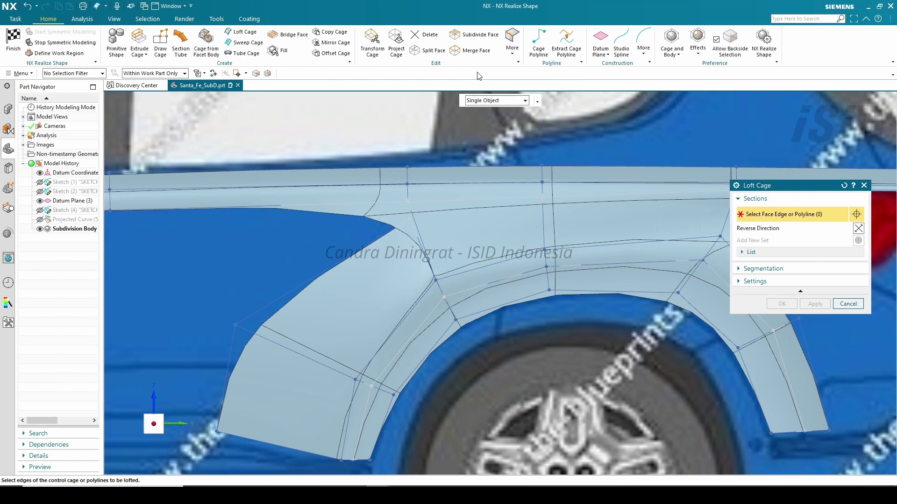
{"action": "left_click", "coordinate": [350, 63]}
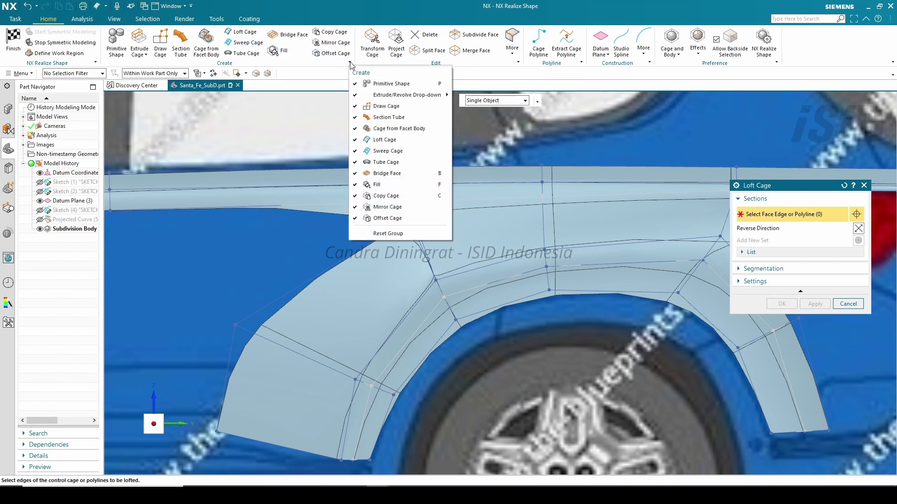
{"action": "left_click", "coordinate": [317, 72]}
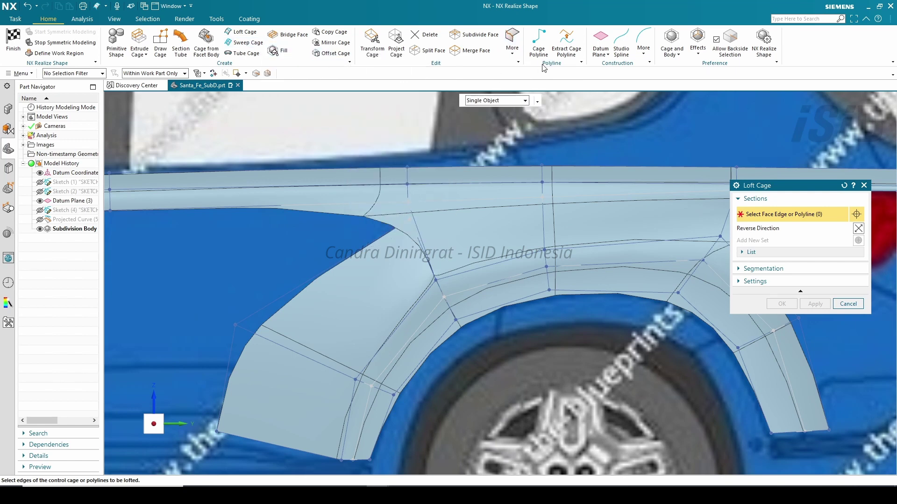
{"action": "left_click", "coordinate": [512, 45]}
{"action": "left_click", "coordinate": [475, 77]}
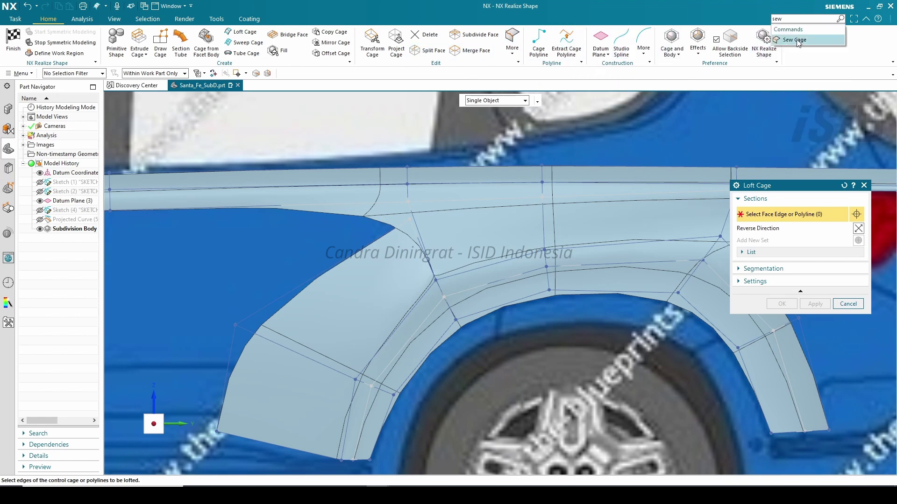
Sew the open edges of the swept front panel and the lofted panel together with Sew Cage.
{"action": "left_click", "coordinate": [797, 39]}
{"action": "left_click", "coordinate": [424, 250]}
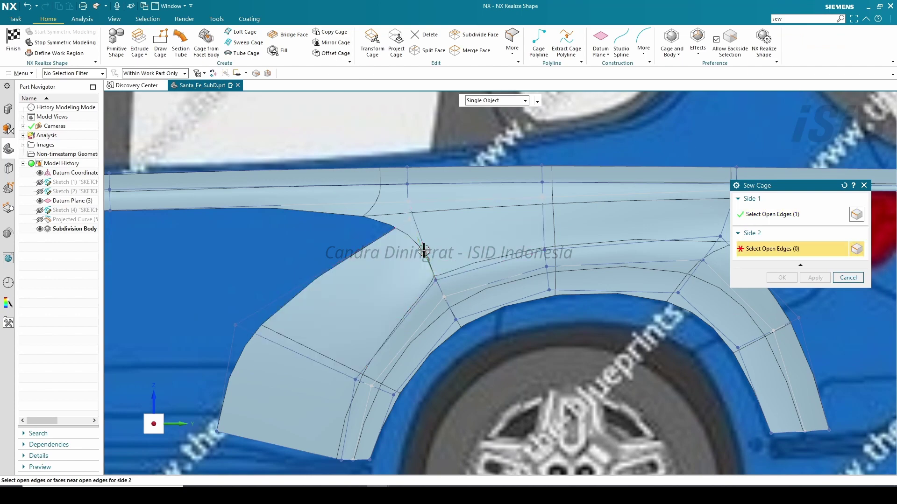
{"action": "left_click", "coordinate": [424, 251]}
{"action": "left_click", "coordinate": [825, 279]}
{"action": "left_click", "coordinate": [849, 278]}
Sweep a cage behind the rear wheel arch, using the arch's rear outer edge as section and the loft's end edge as guide.
{"action": "scroll", "coordinate": [605, 262], "scroll_direction": "down", "scroll_amount": 3}
{"action": "middle_click_drag", "start_coordinate": [605, 263], "coordinate": [666, 264]}
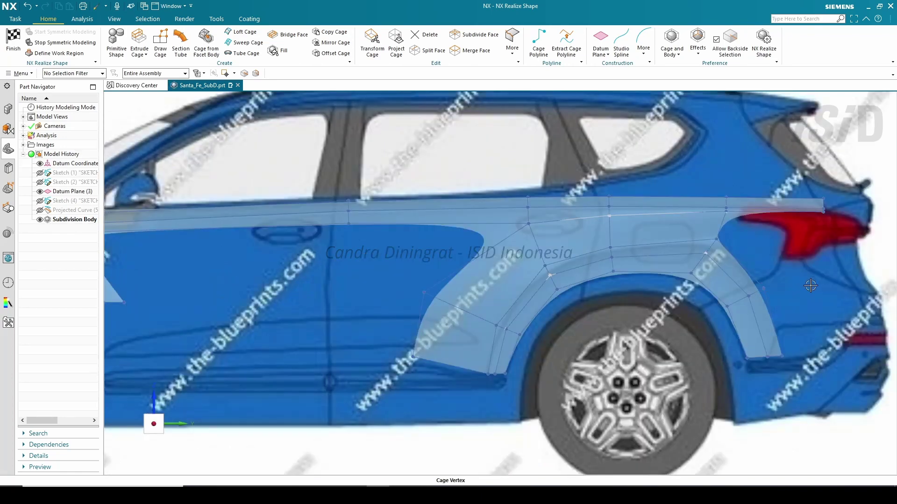
{"action": "scroll", "coordinate": [790, 243], "scroll_direction": "up", "scroll_amount": 4}
{"action": "middle_click_drag", "start_coordinate": [789, 251], "coordinate": [635, 323], "text": "shift"}
{"action": "left_click", "coordinate": [243, 42]}
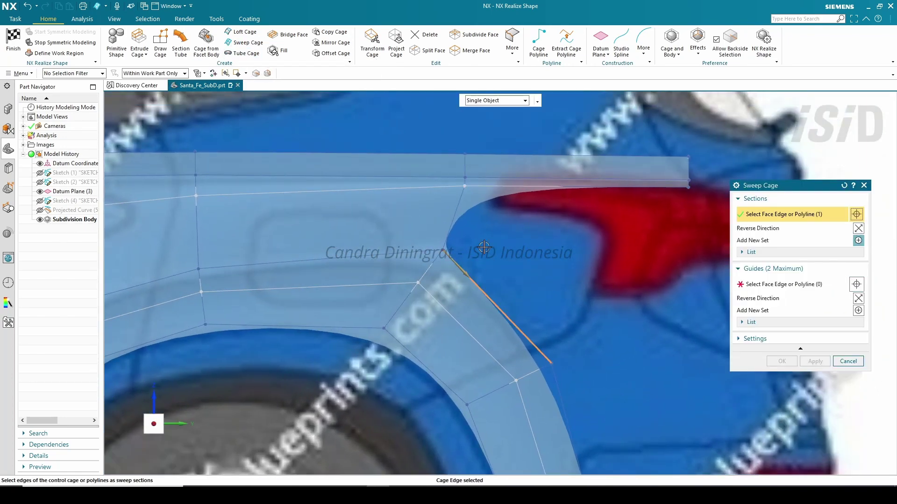
{"action": "left_click", "coordinate": [856, 284]}
{"action": "left_click", "coordinate": [456, 211]}
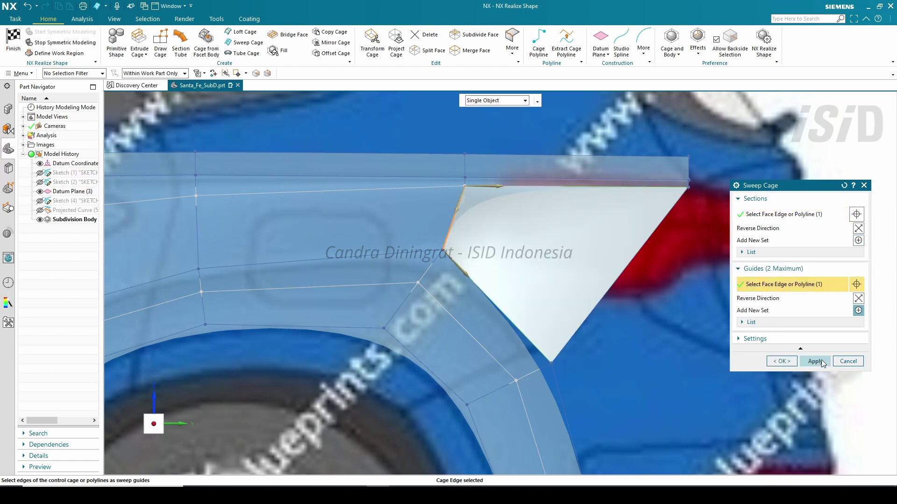
{"action": "left_click", "coordinate": [820, 362]}
{"action": "left_click", "coordinate": [848, 361]}
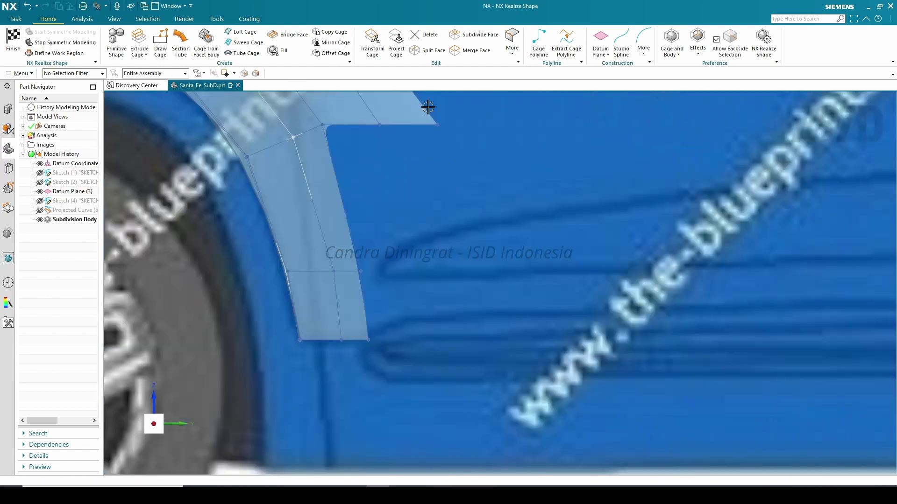
Split the lower end faces of the front wheel arch uniformly with number 1, using the lengthwise middle edge as reference.
{"action": "left_click", "coordinate": [428, 50]}
{"action": "left_click_drag", "start_coordinate": [282, 257], "coordinate": [282, 258]}
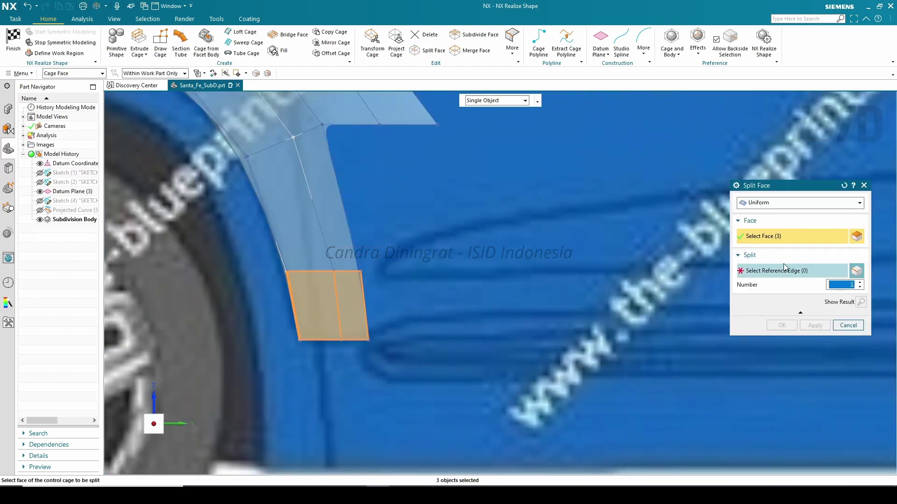
{"action": "left_click", "coordinate": [338, 301]}
{"action": "scroll", "coordinate": [346, 288], "scroll_direction": "down", "scroll_amount": 5}
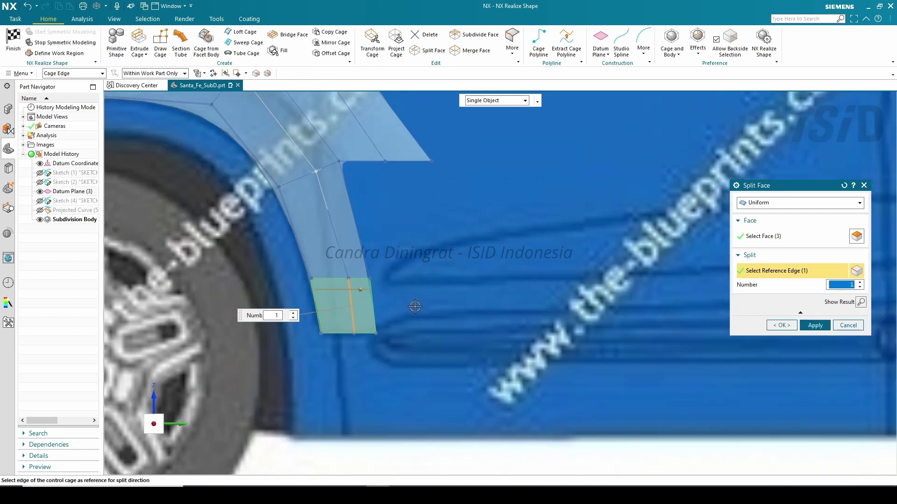
{"action": "middle_click", "coordinate": [415, 305]}
Split the three lower front faces of the rear wheel arch crosswise with number 2, placing the split lines close together.
{"action": "scroll", "coordinate": [651, 316], "scroll_direction": "up", "scroll_amount": 6}
{"action": "scroll", "coordinate": [432, 351], "scroll_direction": "down", "scroll_amount": 3}
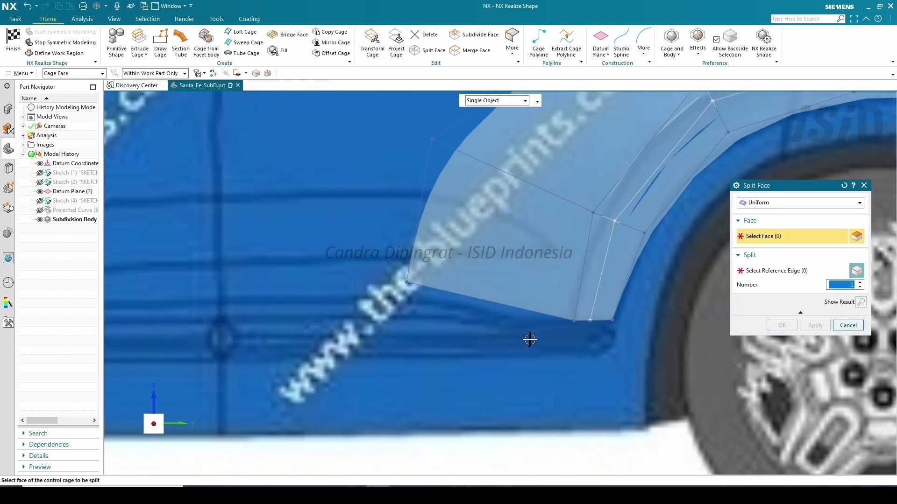
{"action": "scroll", "coordinate": [531, 341], "scroll_direction": "up", "scroll_amount": 3}
{"action": "left_click", "coordinate": [548, 308]}
{"action": "left_click", "coordinate": [547, 308]}
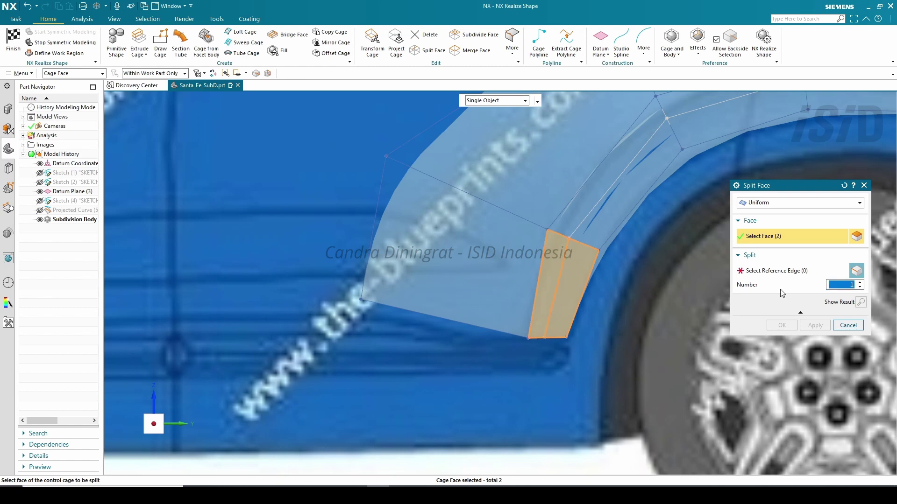
{"action": "left_click", "coordinate": [477, 295]}
{"action": "left_click", "coordinate": [794, 271]}
{"action": "left_click", "coordinate": [538, 301]}
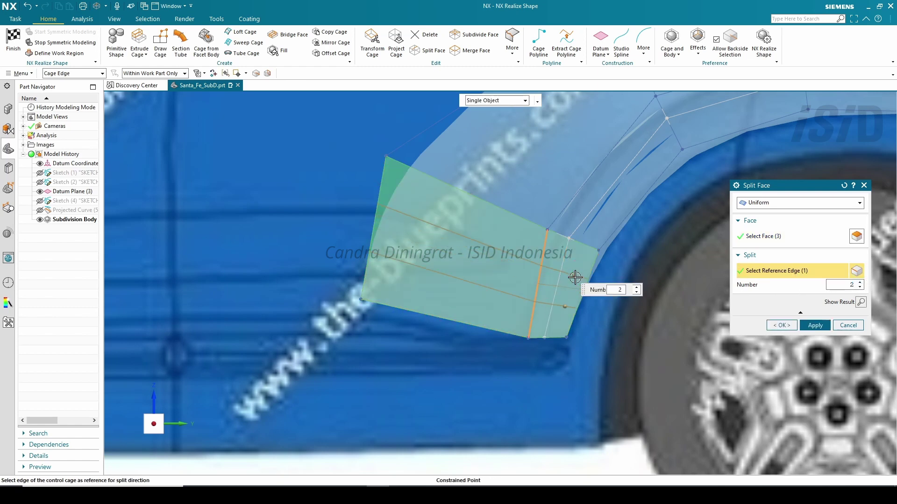
{"action": "mouse_move", "coordinate": [564, 299]}
{"action": "left_mouse_down"}
{"action": "mouse_move", "coordinate": [567, 292]}
{"action": "mouse_move", "coordinate": [568, 303]}
{"action": "left_mouse_up"}
{"action": "left_click", "coordinate": [782, 325]}
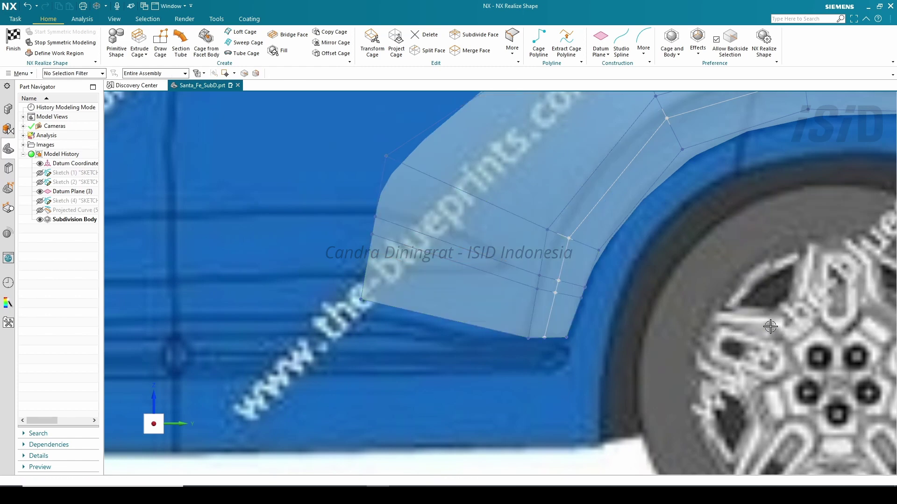
{"action": "left_click", "coordinate": [420, 35]}
{"action": "scroll", "coordinate": [480, 288], "scroll_direction": "down", "scroll_amount": 5}
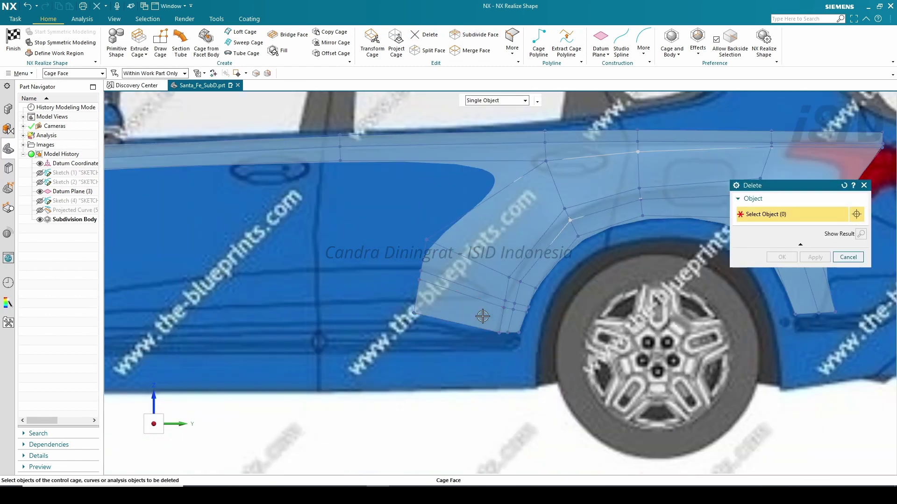
{"action": "left_click", "coordinate": [460, 309]}
{"action": "left_click", "coordinate": [467, 276]}
{"action": "scroll", "coordinate": [477, 281], "scroll_direction": "up", "scroll_amount": 1}
{"action": "left_click", "coordinate": [490, 243]}
{"action": "left_click", "coordinate": [552, 224]}
{"action": "left_click", "coordinate": [617, 213]}
{"action": "left_click", "coordinate": [680, 213]}
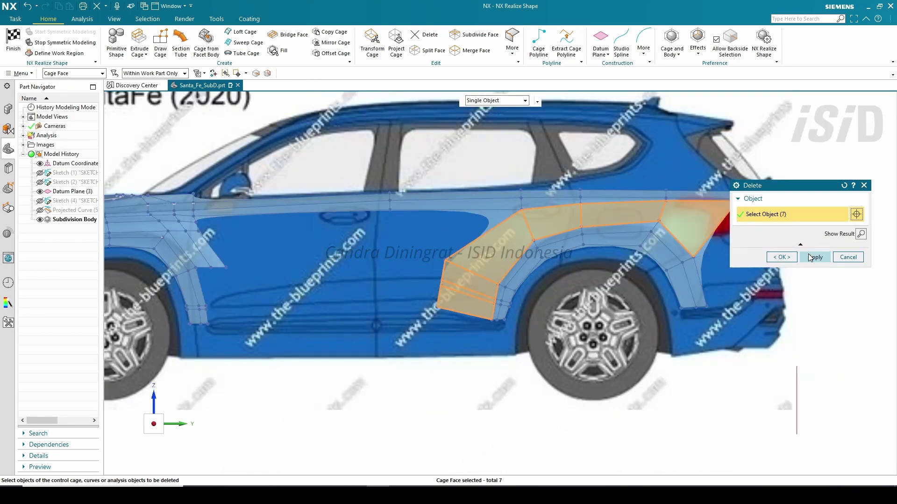
{"action": "left_click", "coordinate": [815, 257]}
{"action": "left_click", "coordinate": [848, 257]}
{"action": "left_click", "coordinate": [422, 51]}
{"action": "left_click", "coordinate": [474, 297]}
{"action": "left_click", "coordinate": [476, 294]}
{"action": "left_click", "coordinate": [481, 281]}
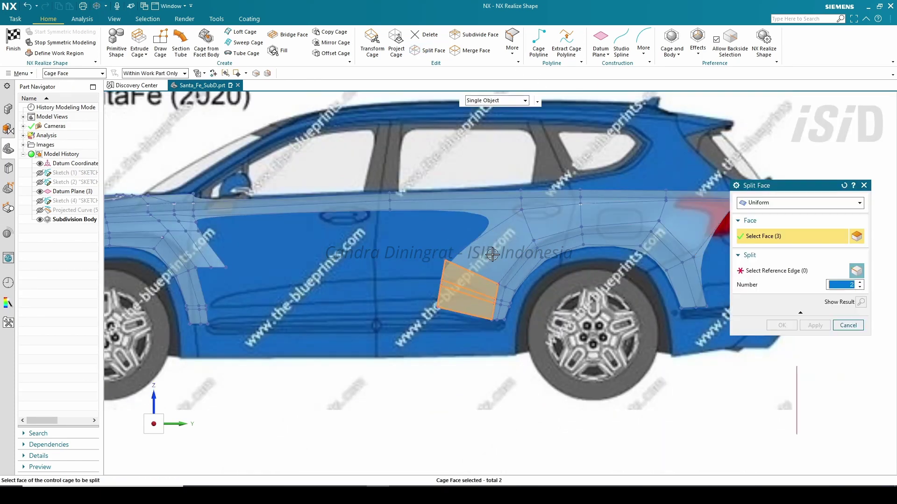
{"action": "left_click", "coordinate": [493, 253]}
{"action": "left_click", "coordinate": [550, 223]}
{"action": "left_click", "coordinate": [626, 215]}
{"action": "left_click", "coordinate": [689, 219]}
{"action": "left_click", "coordinate": [803, 271]}
{"action": "scroll", "coordinate": [512, 285], "scroll_direction": "up", "scroll_amount": 3}
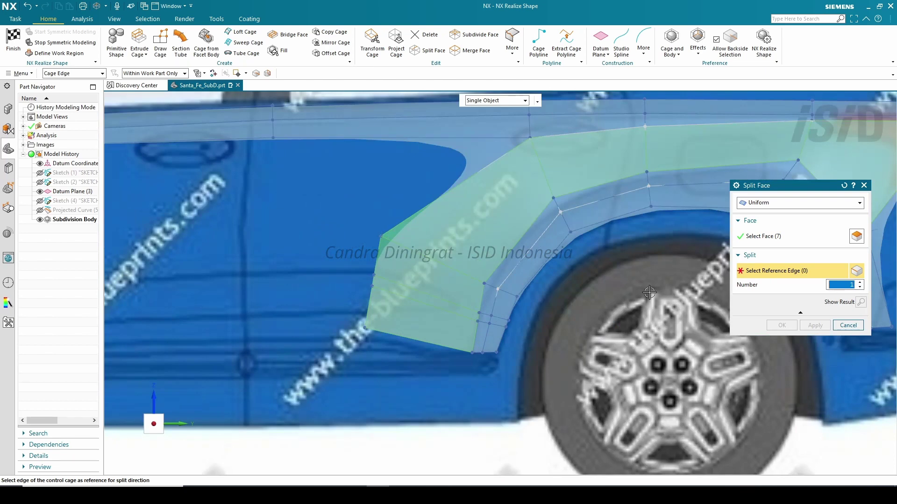
{"action": "left_click", "coordinate": [457, 273]}
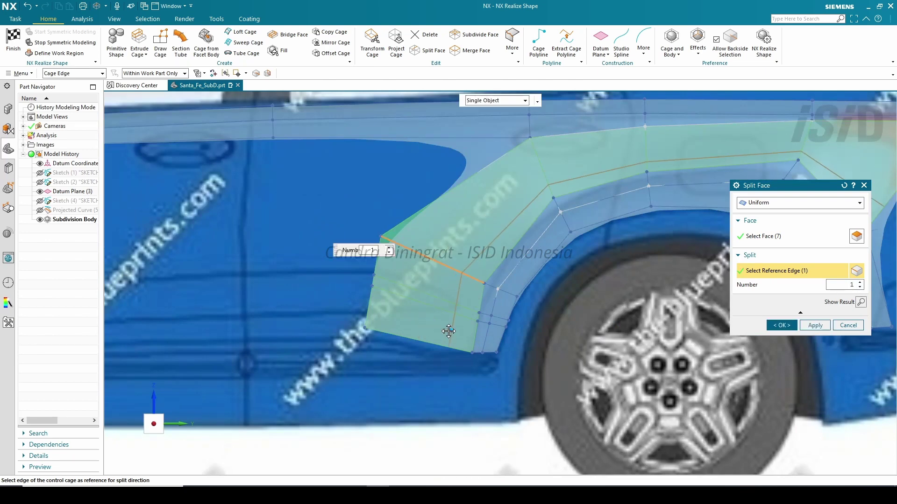
{"action": "left_click", "coordinate": [852, 326]}
Split the three faces between the beltline and the rear wheel arch lengthwise with number 1.
{"action": "scroll", "coordinate": [743, 196], "scroll_direction": "down", "scroll_amount": 3}
{"action": "scroll", "coordinate": [729, 192], "scroll_direction": "up", "scroll_amount": 2}
{"action": "left_click", "coordinate": [422, 51]}
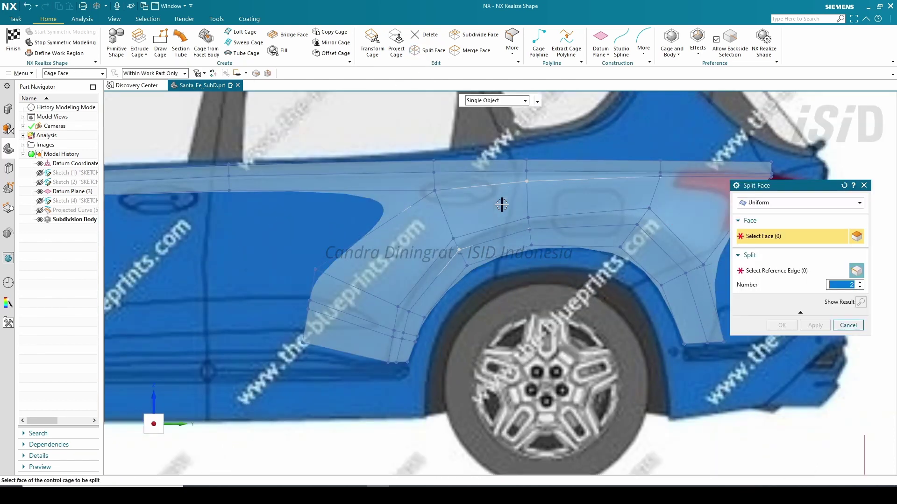
{"action": "left_click", "coordinate": [500, 204]}
{"action": "left_click", "coordinate": [589, 200]}
{"action": "left_click", "coordinate": [692, 208]}
{"action": "middle_click", "coordinate": [619, 214]}
{"action": "left_click", "coordinate": [648, 198]}
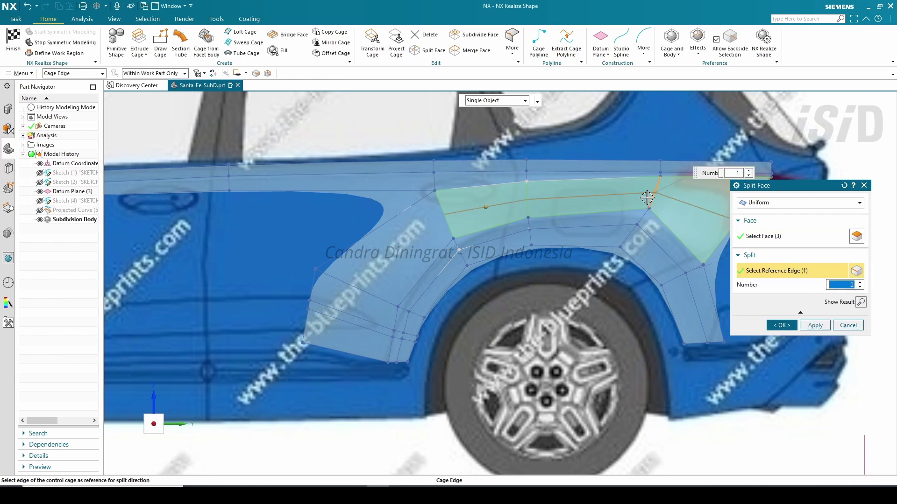
{"action": "middle_click", "coordinate": [483, 209]}
Split the three large lower panel faces ahead of the rear arch with number 1, placing the split line near the arch.
{"action": "scroll", "coordinate": [421, 254], "scroll_direction": "up", "scroll_amount": 5}
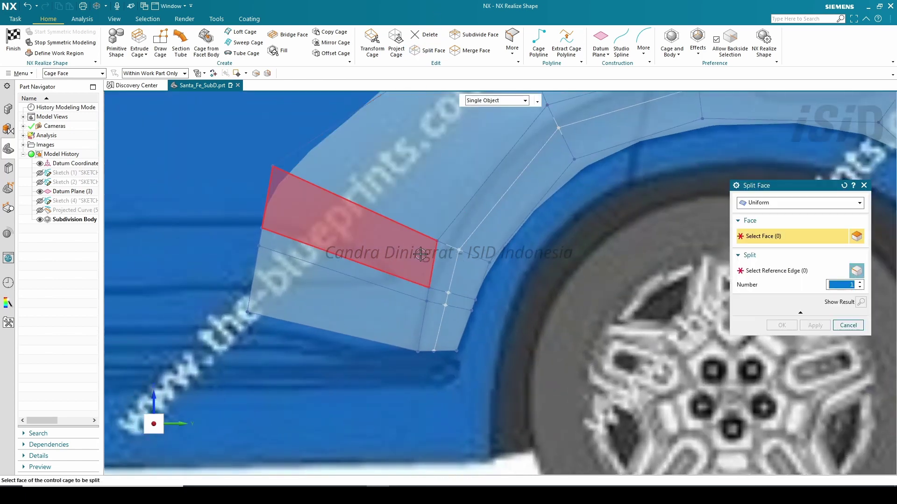
{"action": "left_click", "coordinate": [421, 255]}
{"action": "left_click", "coordinate": [414, 286]}
{"action": "left_click", "coordinate": [406, 306]}
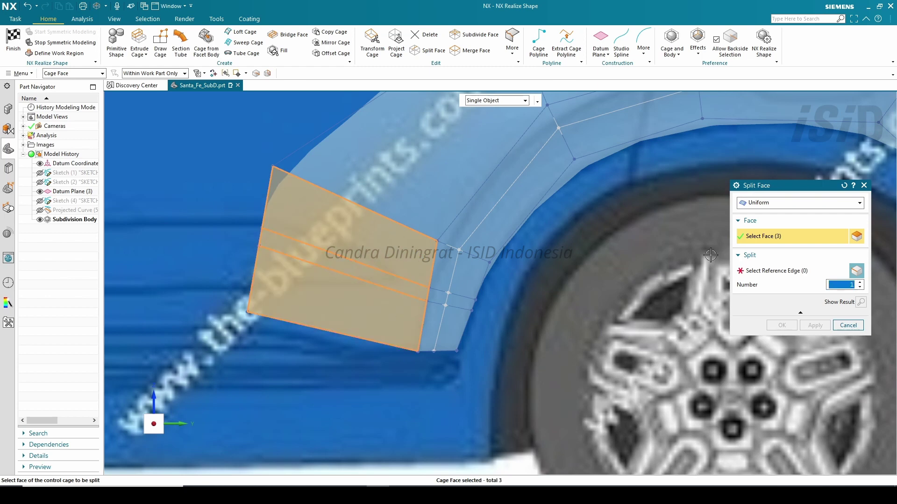
{"action": "middle_click", "coordinate": [436, 240]}
{"action": "left_click", "coordinate": [434, 240]}
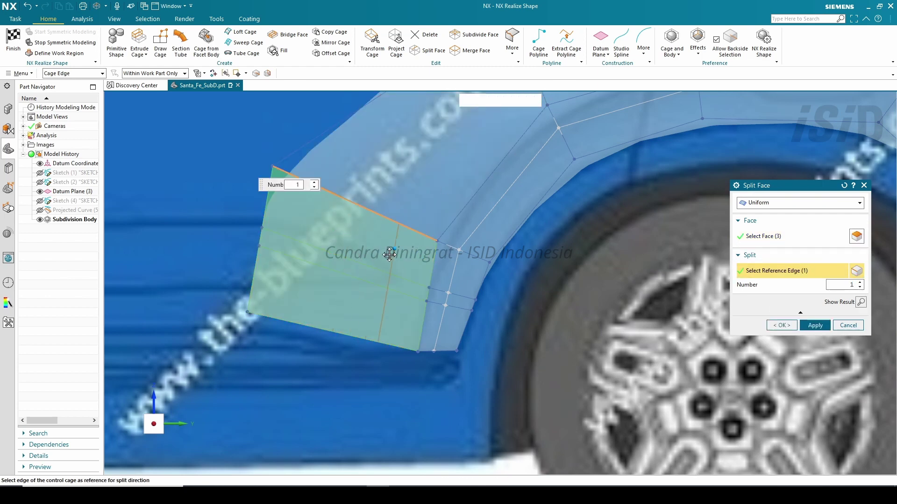
{"action": "middle_click", "coordinate": [869, 319]}
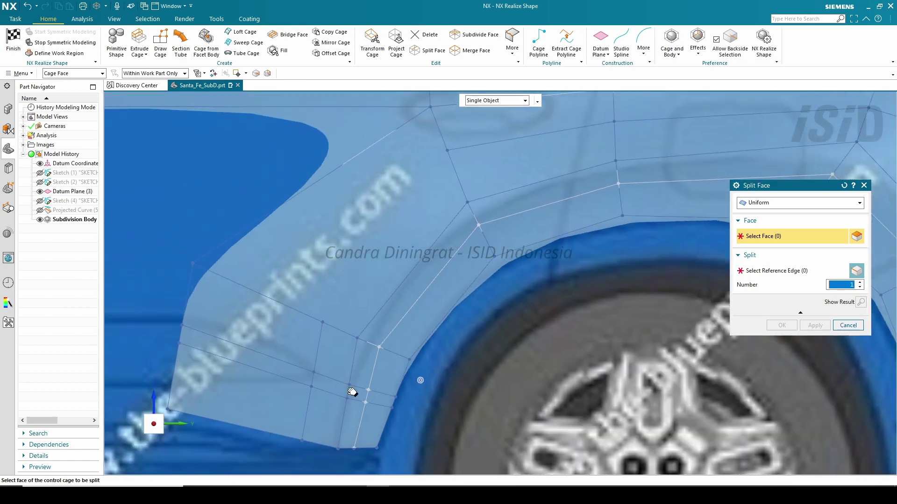
Split the front panel face Along Polyline, starting at the upper vertex of the lower panel's split line.
{"action": "left_click", "coordinate": [765, 206]}
{"action": "left_click", "coordinate": [765, 224]}
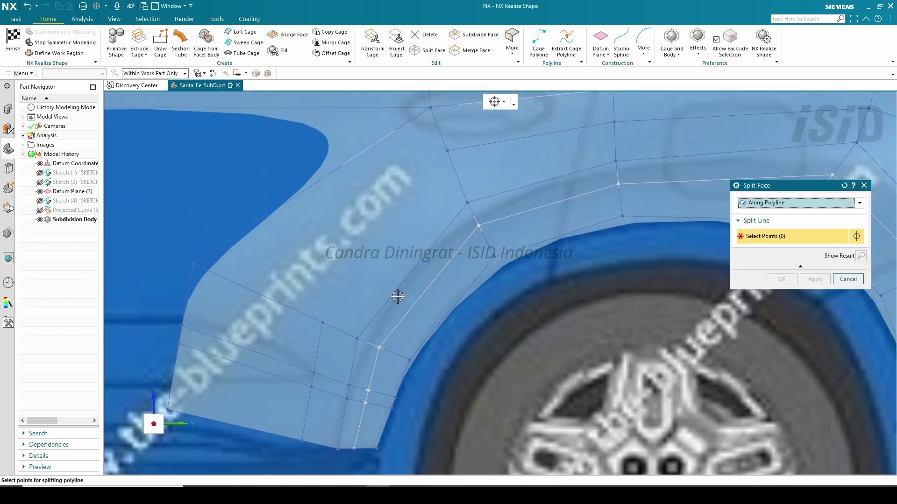
{"action": "left_click", "coordinate": [323, 322]}
{"action": "middle_click_drag", "start_coordinate": [469, 247], "coordinate": [583, 146], "text": "shift"}
{"action": "left_click", "coordinate": [815, 280]}
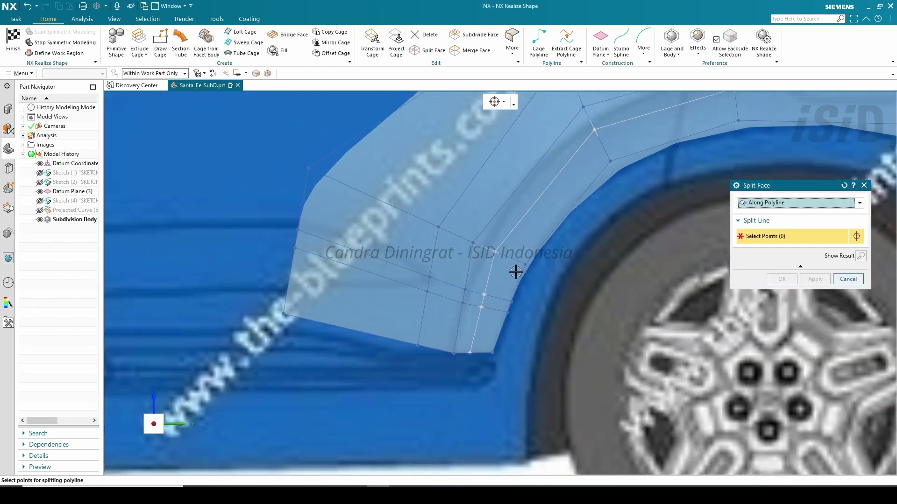
Delete the three front faces of the lower panel ahead of the rear wheel arch.
{"action": "middle_click_drag", "start_coordinate": [517, 271], "coordinate": [481, 331], "text": "shift"}
{"action": "left_click", "coordinate": [426, 34]}
{"action": "left_click", "coordinate": [371, 319]}
{"action": "left_click", "coordinate": [368, 375]}
{"action": "scroll", "coordinate": [421, 331], "scroll_direction": "up", "scroll_amount": 4}
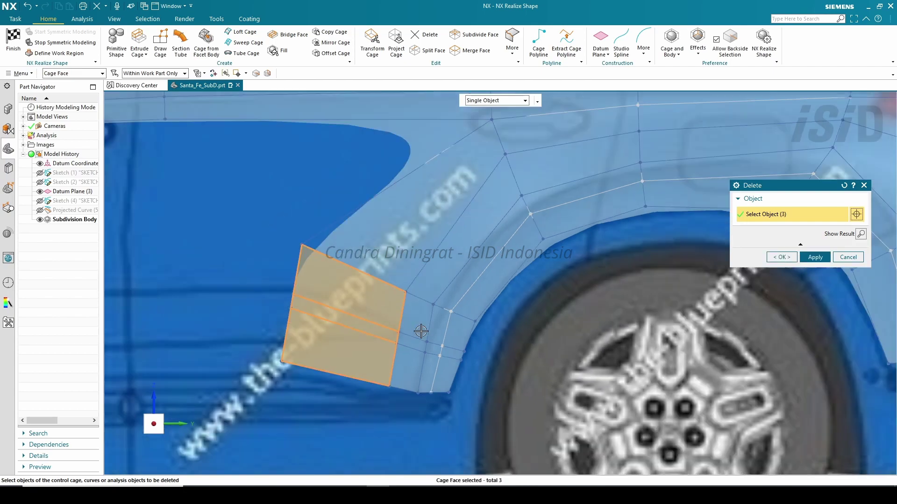
{"action": "left_click", "coordinate": [815, 257]}
{"action": "left_click", "coordinate": [848, 258]}
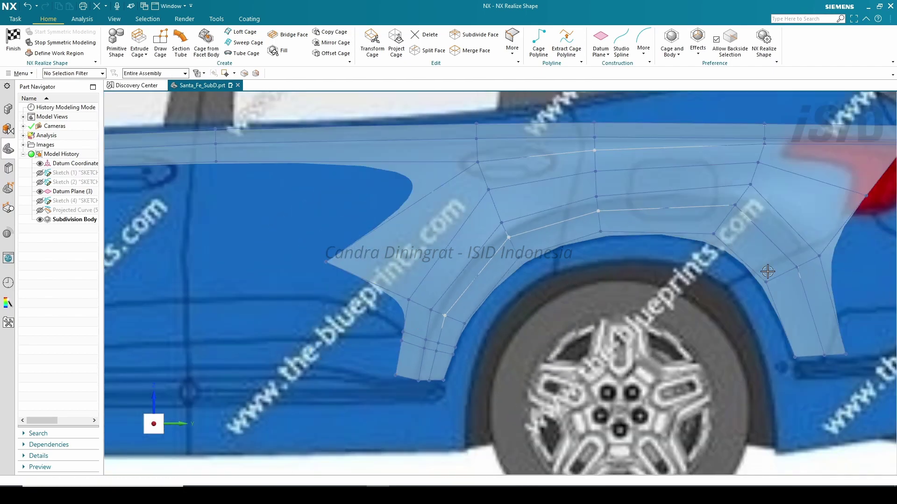
Transform the bottom edge beside the rear wheel opening, shifting its two vertices slightly rearward along YC.
{"action": "middle_click_drag", "start_coordinate": [468, 268], "coordinate": [683, 265], "text": "shift"}
{"action": "middle_click_drag", "start_coordinate": [635, 265], "coordinate": [683, 210], "text": "shift"}
{"action": "middle_click_drag", "start_coordinate": [752, 283], "coordinate": [575, 285], "text": "shift"}
{"action": "scroll", "coordinate": [575, 285], "scroll_direction": "down", "scroll_amount": 5}
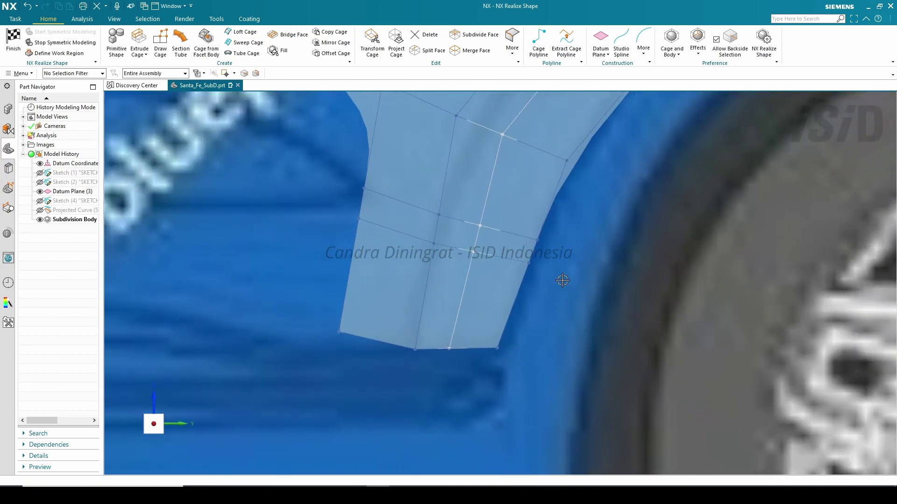
{"action": "left_click", "coordinate": [372, 45]}
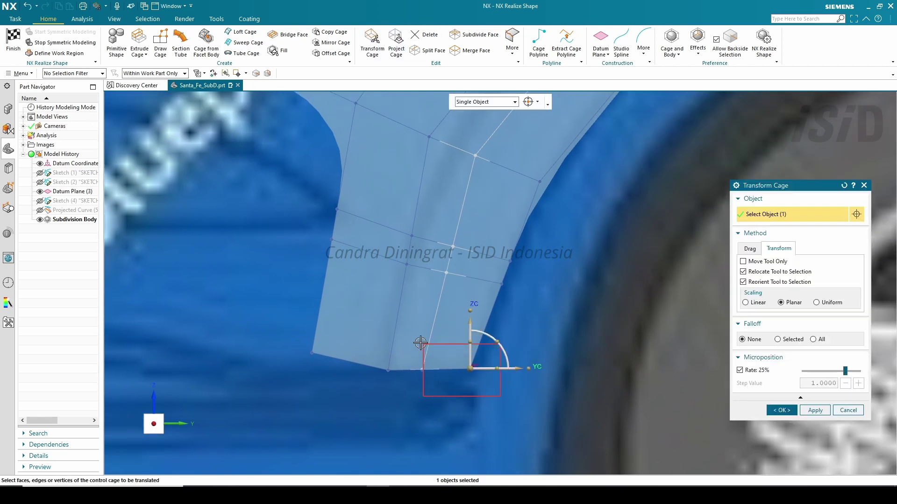
{"action": "left_click_drag", "start_coordinate": [420, 342], "coordinate": [421, 343]}
{"action": "scroll", "coordinate": [517, 300], "scroll_direction": "up", "scroll_amount": 1}
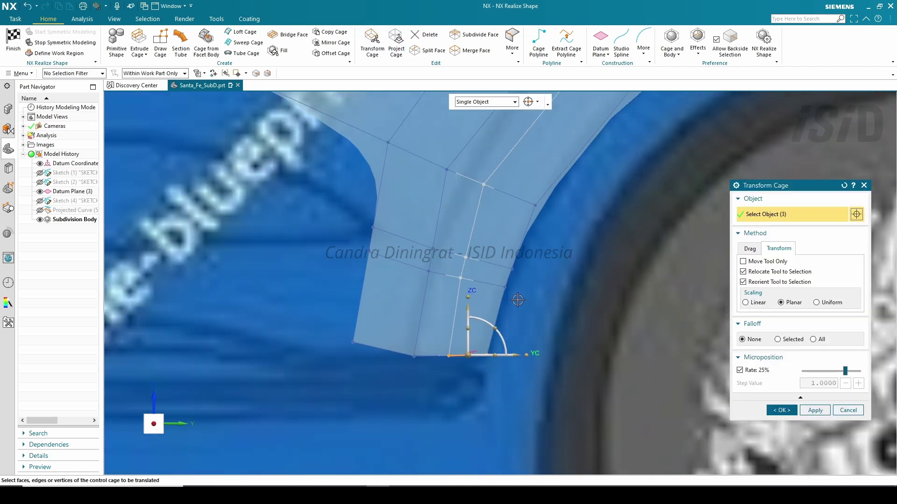
{"action": "left_click", "coordinate": [460, 278]}
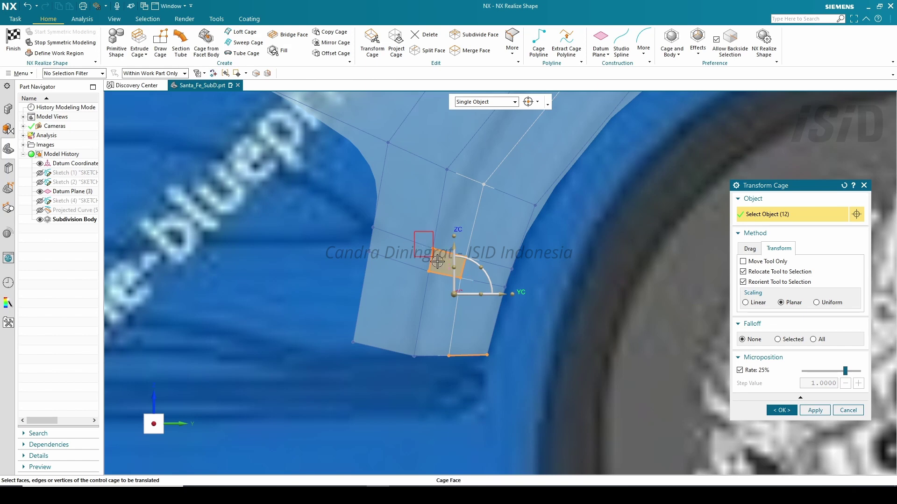
{"action": "left_click", "coordinate": [815, 410]}
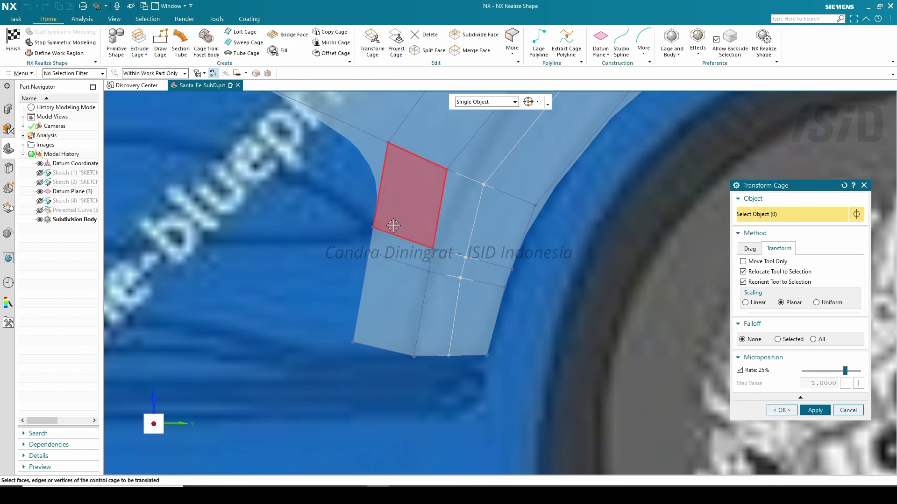
Shift the small middle face between the close split lines of the rear arch's front leg slightly forward.
{"action": "left_click_drag", "start_coordinate": [417, 221], "coordinate": [459, 284]}
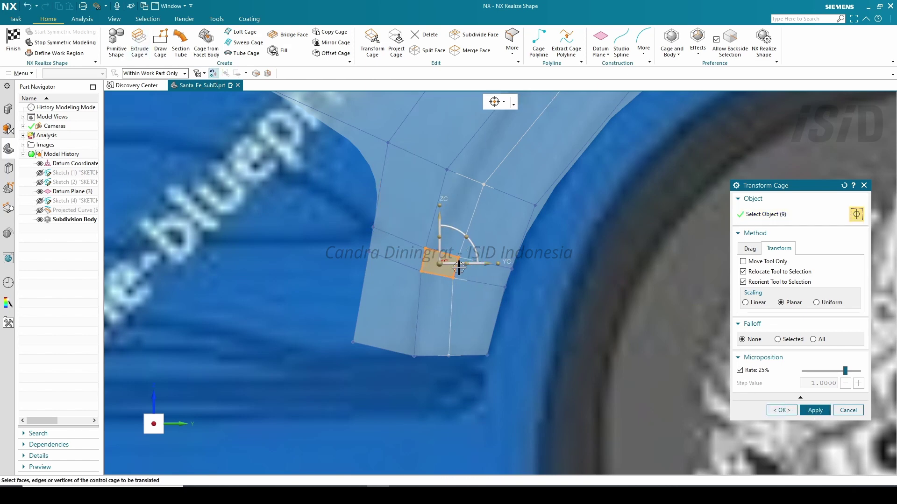
{"action": "scroll", "coordinate": [459, 267], "scroll_direction": "down", "scroll_amount": 5}
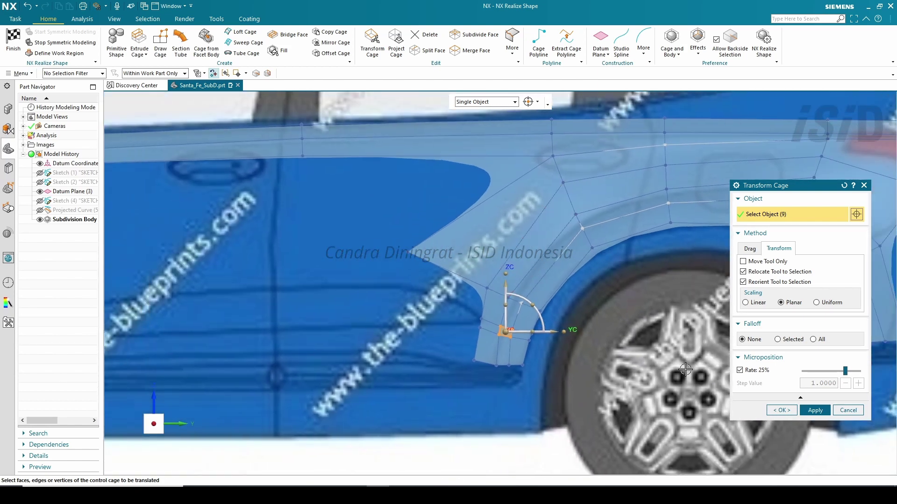
{"action": "left_click", "coordinate": [781, 410]}
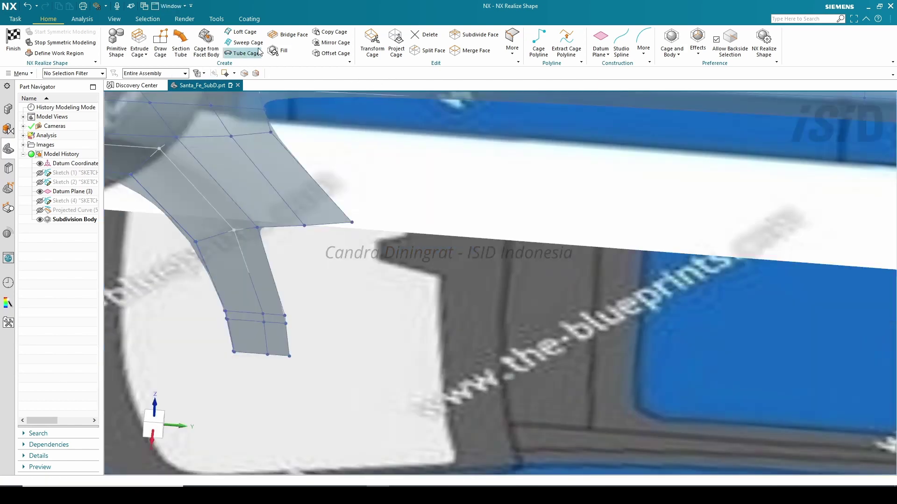
Extrude the lower rear edge of the front wheel arch leg 35 mm rearward toward the door.
{"action": "left_click", "coordinate": [140, 41]}
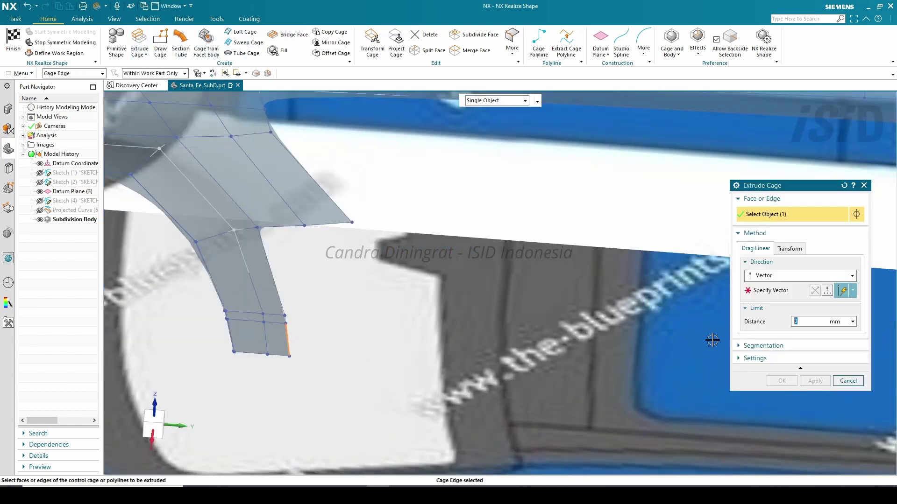
{"action": "left_click", "coordinate": [773, 290]}
{"action": "left_click", "coordinate": [525, 284]}
{"action": "left_click_drag", "start_coordinate": [301, 341], "coordinate": [310, 340]}
{"action": "scroll", "coordinate": [311, 340], "scroll_direction": "down", "scroll_amount": 2}
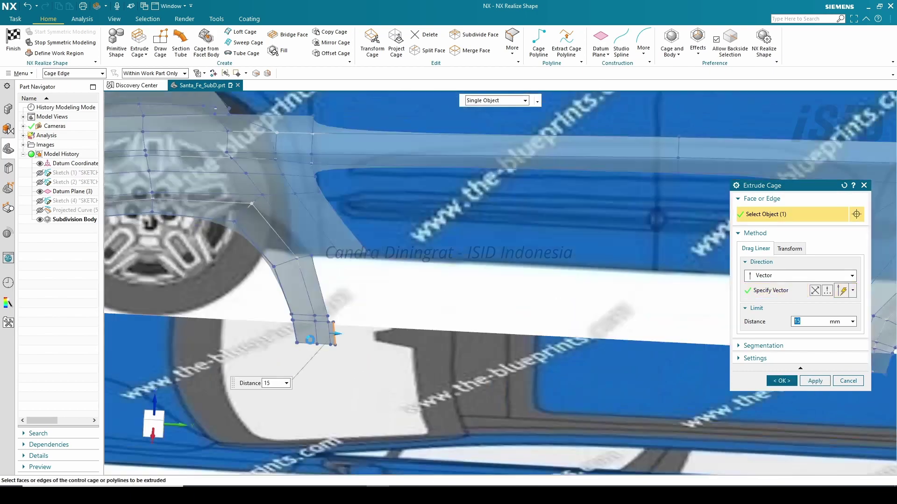
{"action": "scroll", "coordinate": [310, 339], "scroll_direction": "up", "scroll_amount": 3}
{"action": "left_click_drag", "start_coordinate": [413, 293], "coordinate": [419, 292]}
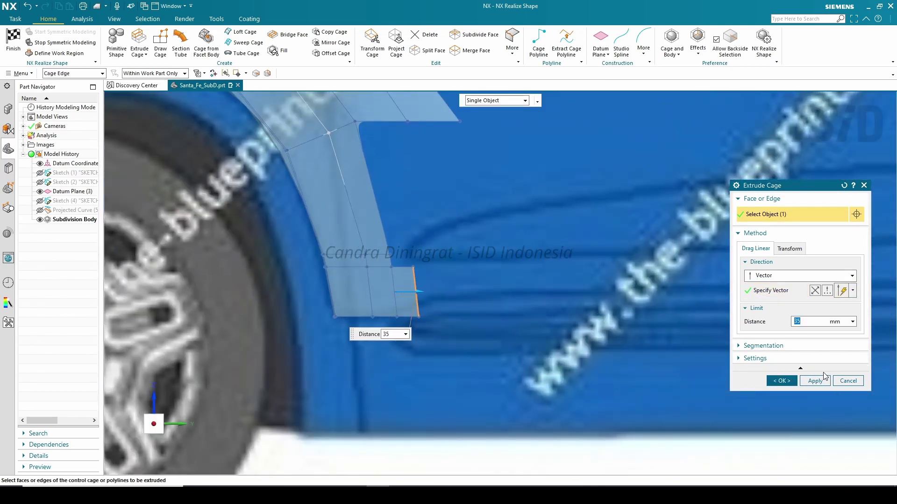
{"action": "left_click", "coordinate": [815, 380]}
Transform the extruded face's free edge on the front arch leg, adjusting its position along XC.
{"action": "key", "text": "t"}
{"action": "left_click_drag", "start_coordinate": [441, 326], "coordinate": [404, 258]}
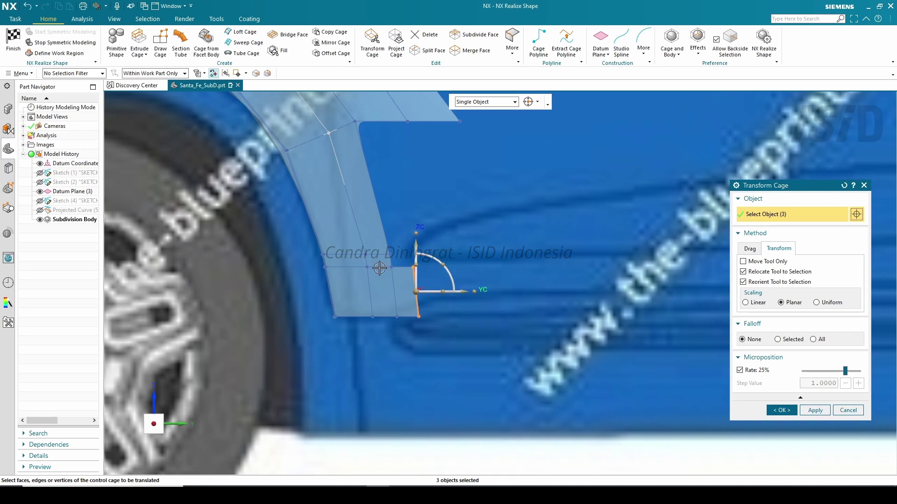
{"action": "middle_click_drag", "start_coordinate": [380, 268], "coordinate": [422, 301]}
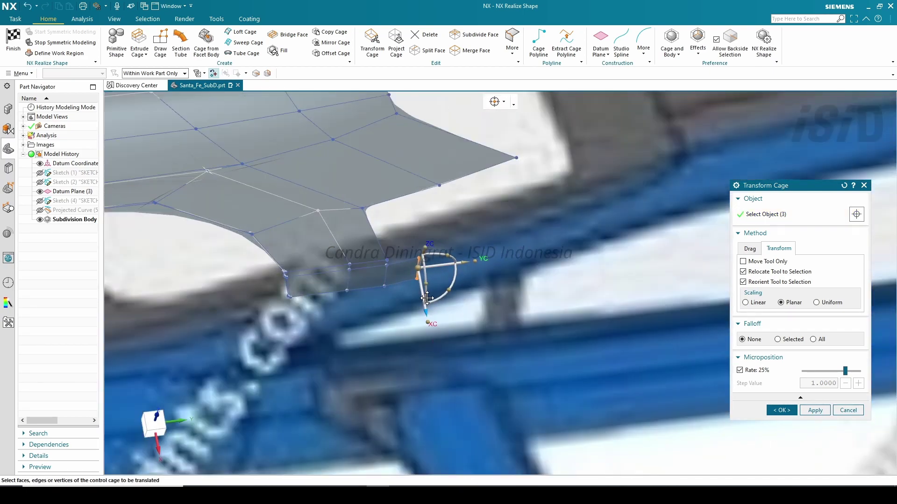
{"action": "left_click", "coordinate": [782, 410]}
Sweep a cage between the extruded face's top edge and the panel's lower edge above, using the front leg's two rear edges as guides.
{"action": "middle_click_drag", "start_coordinate": [490, 304], "coordinate": [475, 365]}
{"action": "left_click", "coordinate": [248, 42]}
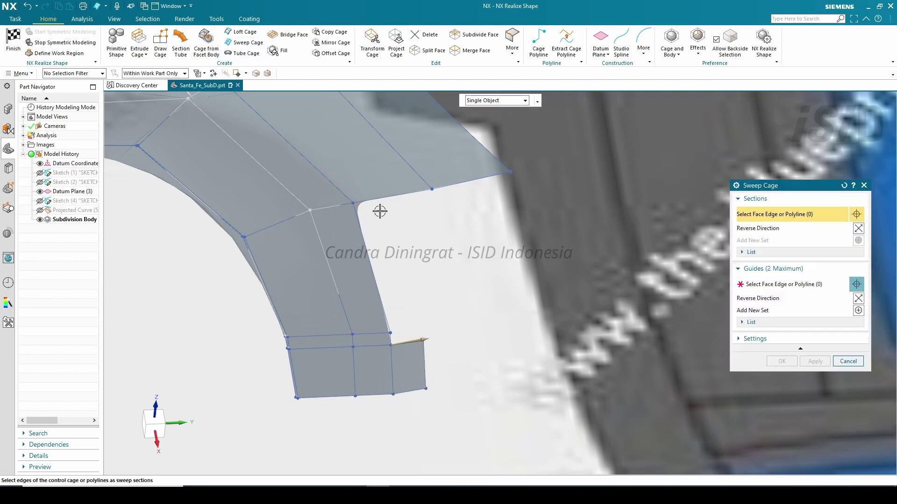
{"action": "left_click", "coordinate": [381, 200]}
{"action": "left_click", "coordinate": [804, 280]}
{"action": "left_click_drag", "start_coordinate": [336, 180], "coordinate": [343, 186]}
{"action": "left_click_drag", "start_coordinate": [334, 361], "coordinate": [393, 327], "text": "shift"}
{"action": "left_click", "coordinate": [391, 341]}
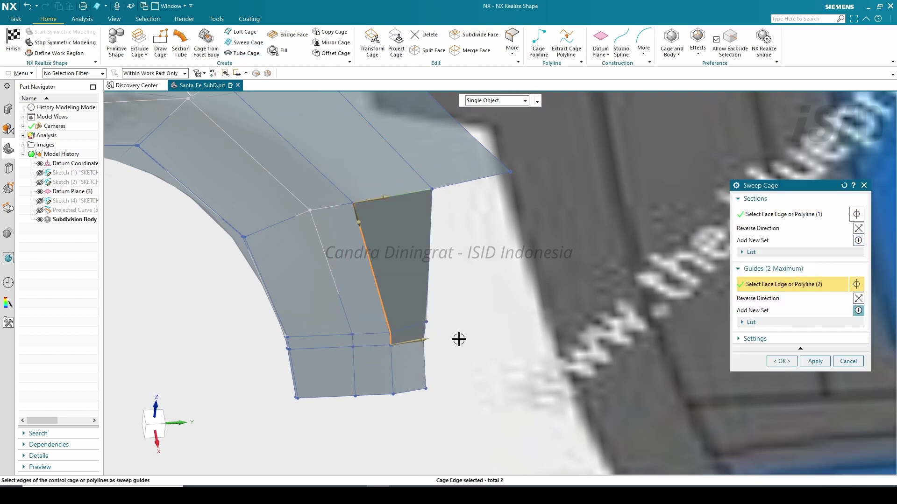
{"action": "left_click", "coordinate": [818, 362]}
{"action": "scroll", "coordinate": [366, 302], "scroll_direction": "down", "scroll_amount": 2}
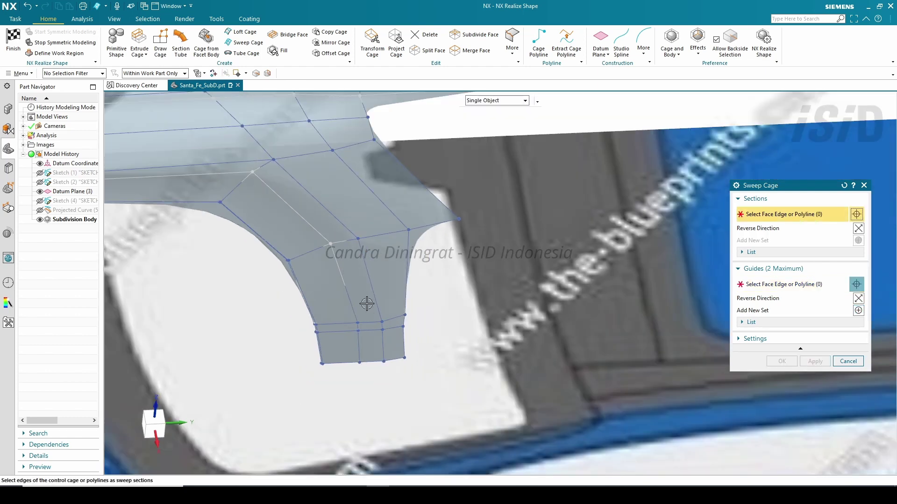
{"action": "middle_click_drag", "start_coordinate": [366, 304], "coordinate": [175, 334]}
{"action": "scroll", "coordinate": [351, 293], "scroll_direction": "down", "scroll_amount": 2}
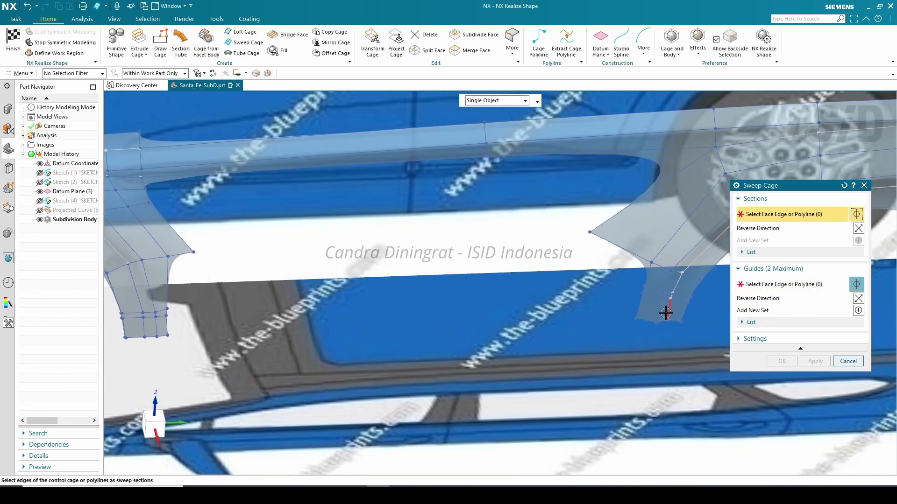
{"action": "left_click", "coordinate": [865, 187]}
Level the outer vertex of the front leg's upper split row and lower both close split rows slightly.
{"action": "key", "text": "F8"}
{"action": "scroll", "coordinate": [509, 312], "scroll_direction": "up", "scroll_amount": 2}
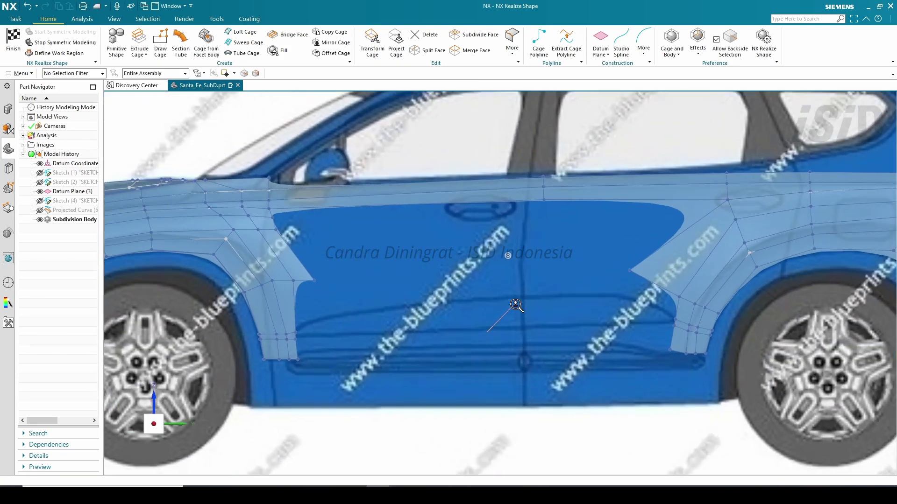
{"action": "scroll", "coordinate": [283, 322], "scroll_direction": "up", "scroll_amount": 3}
{"action": "left_click", "coordinate": [373, 47]}
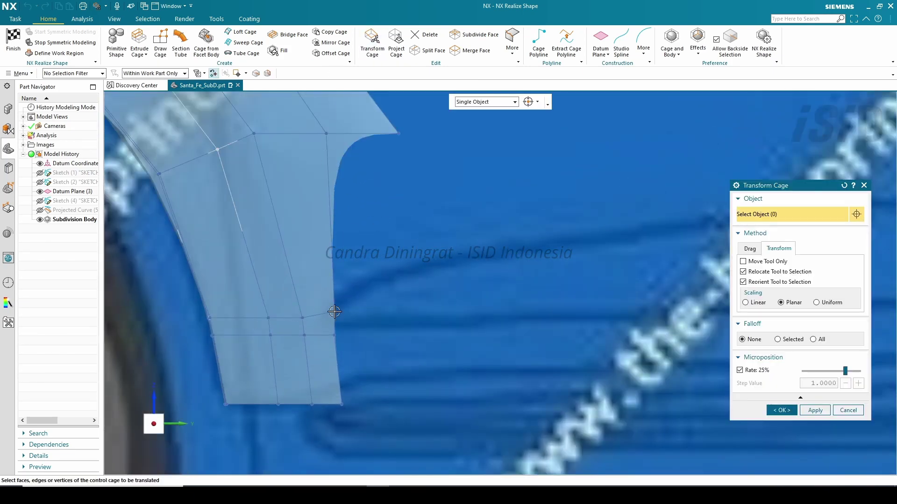
{"action": "left_click_drag", "start_coordinate": [337, 257], "coordinate": [337, 283]}
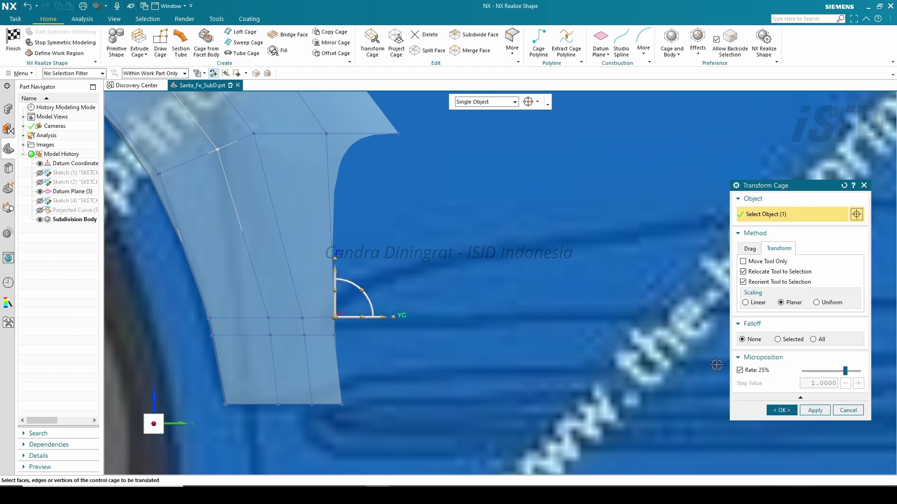
{"action": "left_click_drag", "start_coordinate": [392, 365], "coordinate": [167, 302]}
{"action": "left_click_drag", "start_coordinate": [268, 283], "coordinate": [272, 309]}
Move the front leg's small rear face and the two bottom vertices below it slightly forward.
{"action": "left_click_drag", "start_coordinate": [392, 362], "coordinate": [287, 314]}
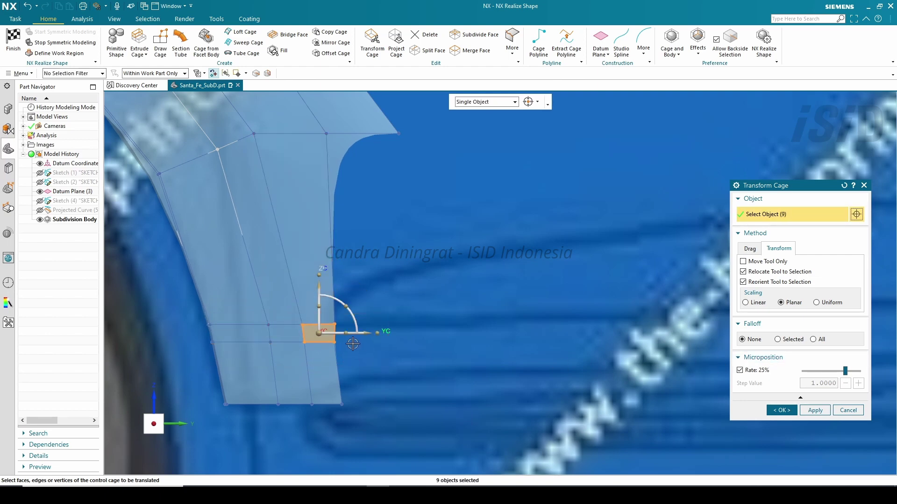
{"action": "left_click_drag", "start_coordinate": [366, 333], "coordinate": [335, 349]}
{"action": "left_click_drag", "start_coordinate": [378, 430], "coordinate": [263, 390]}
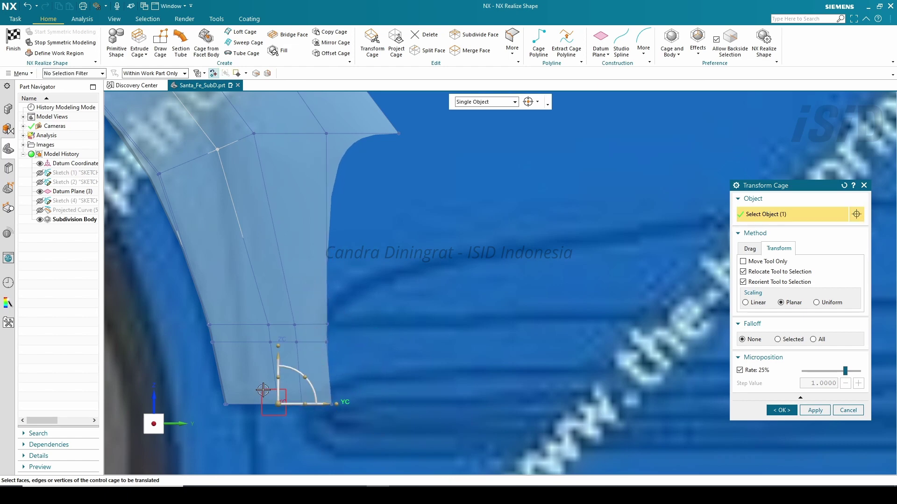
{"action": "left_click_drag", "start_coordinate": [328, 406], "coordinate": [307, 406]}
{"action": "mouse_move", "coordinate": [349, 415]}
{"action": "left_mouse_down"}
{"action": "mouse_move", "coordinate": [291, 393]}
{"action": "mouse_move", "coordinate": [349, 405]}
{"action": "left_mouse_up"}
{"action": "left_click", "coordinate": [782, 410]}
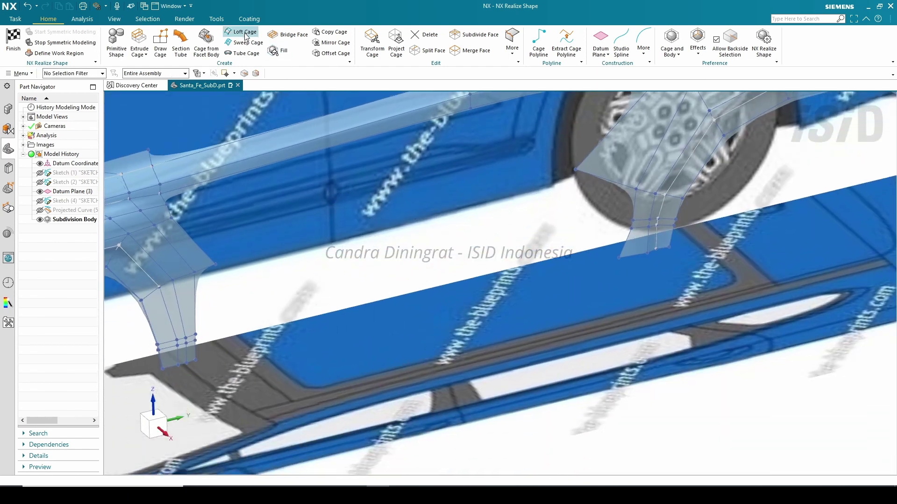
Loft a cage strip across the doors between the short edges at the close split rows of the front and rear arch legs.
{"action": "left_click", "coordinate": [244, 31]}
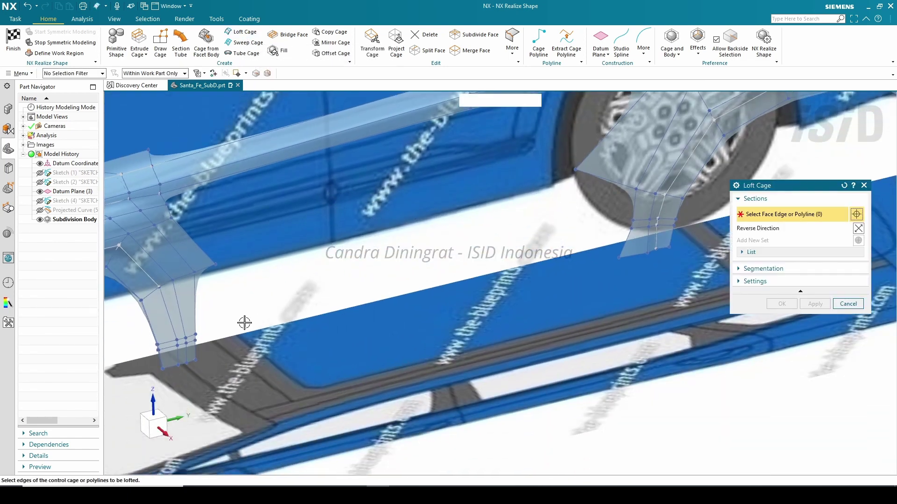
{"action": "left_click", "coordinate": [638, 235]}
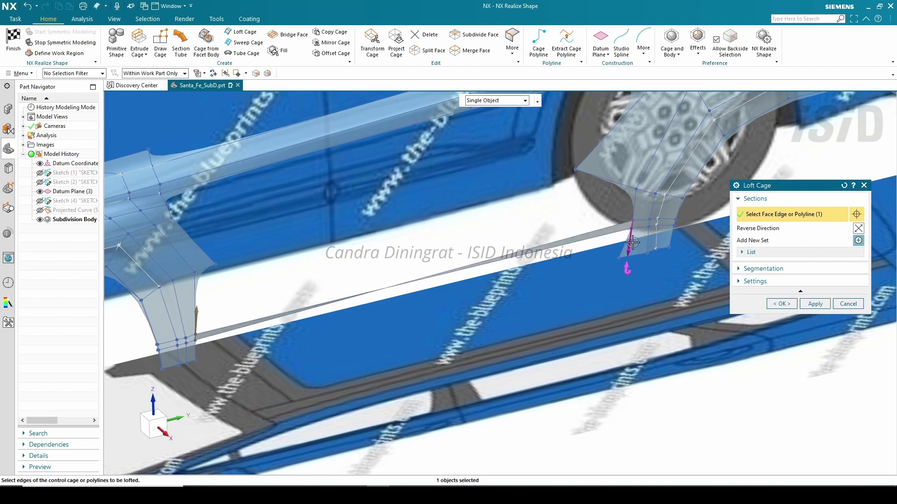
{"action": "double_click", "coordinate": [632, 242]}
{"action": "left_click", "coordinate": [781, 305]}
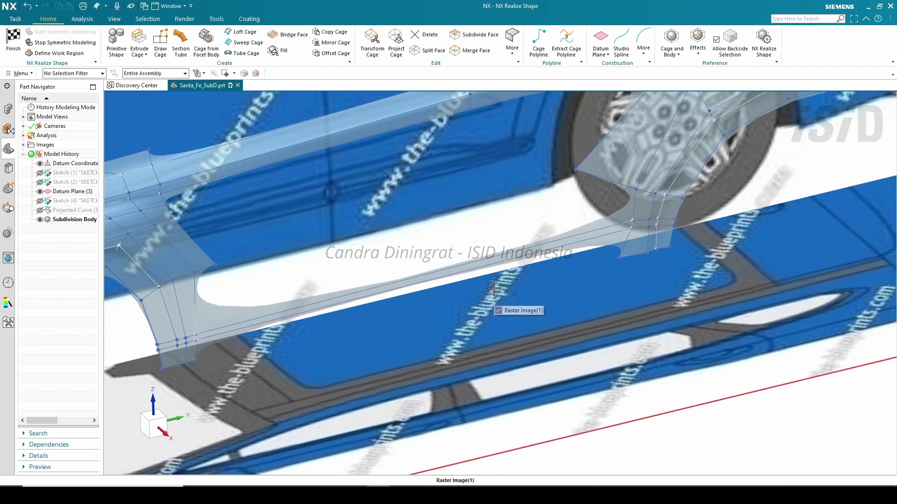
Draw a two-point cage polyline from the front leg's upper split-row vertex up and rearward toward the lower door crease.
{"action": "scroll", "coordinate": [463, 277], "scroll_direction": "down", "scroll_amount": 2}
{"action": "scroll", "coordinate": [453, 258], "scroll_direction": "up", "scroll_amount": 2}
{"action": "middle_click_drag", "start_coordinate": [453, 258], "coordinate": [477, 263]}
{"action": "key", "text": "F8"}
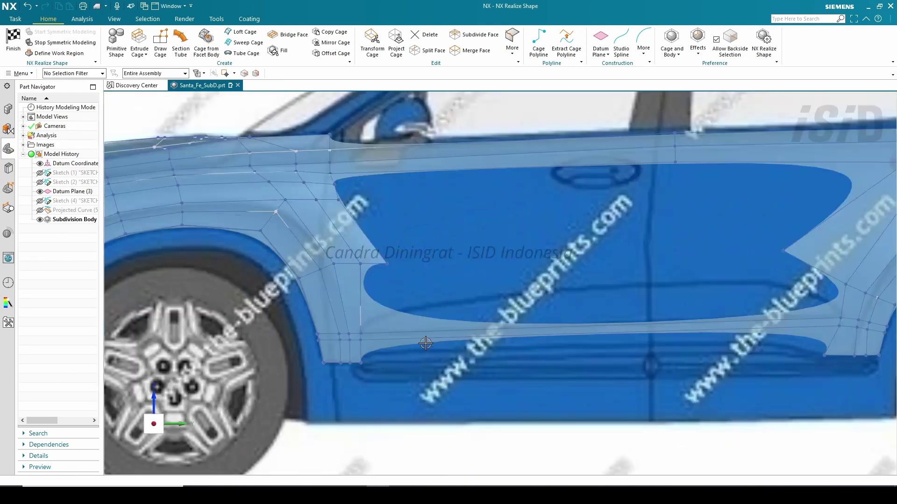
{"action": "scroll", "coordinate": [438, 333], "scroll_direction": "up", "scroll_amount": 2}
{"action": "left_click_drag", "start_coordinate": [444, 325], "coordinate": [457, 291], "text": "ctrl+shift"}
{"action": "left_click", "coordinate": [538, 47]}
{"action": "left_click", "coordinate": [303, 333]}
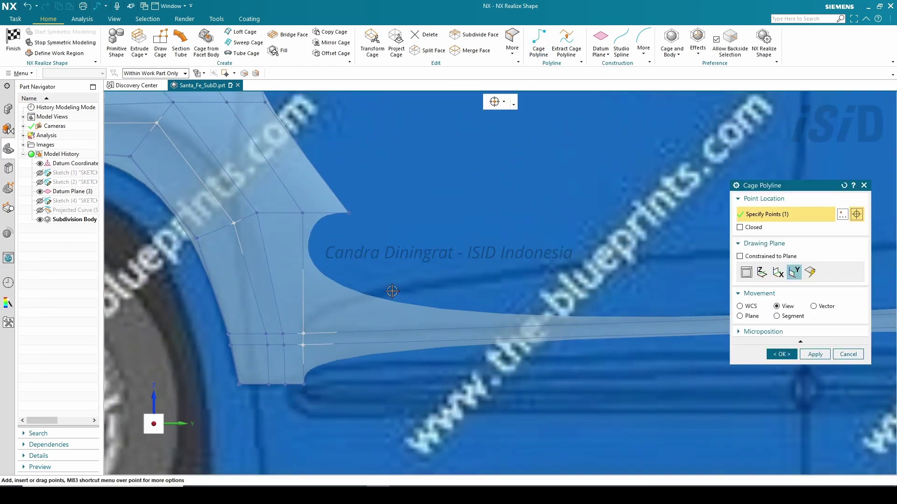
{"action": "left_click", "coordinate": [844, 186]}
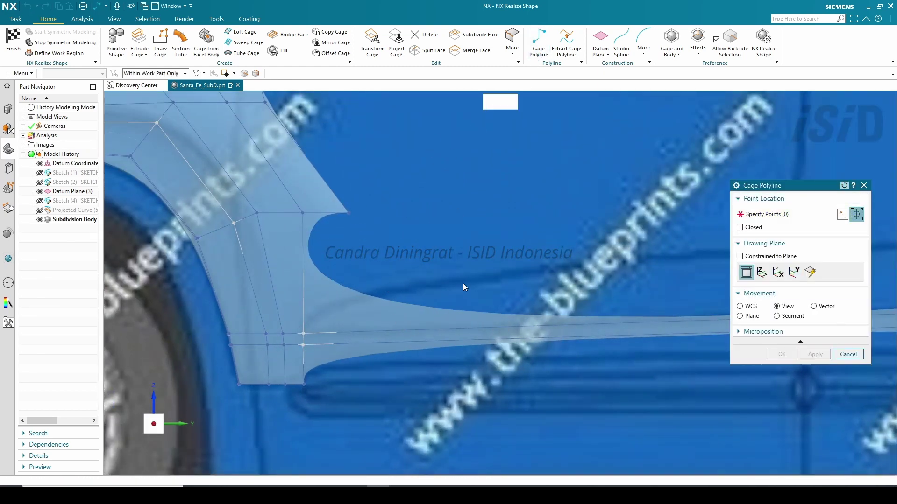
{"action": "left_click", "coordinate": [303, 334]}
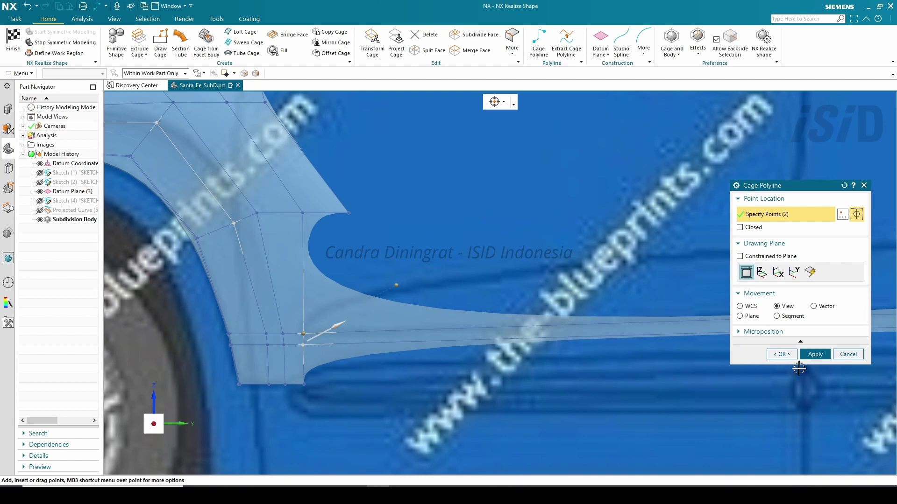
{"action": "left_click", "coordinate": [782, 354]}
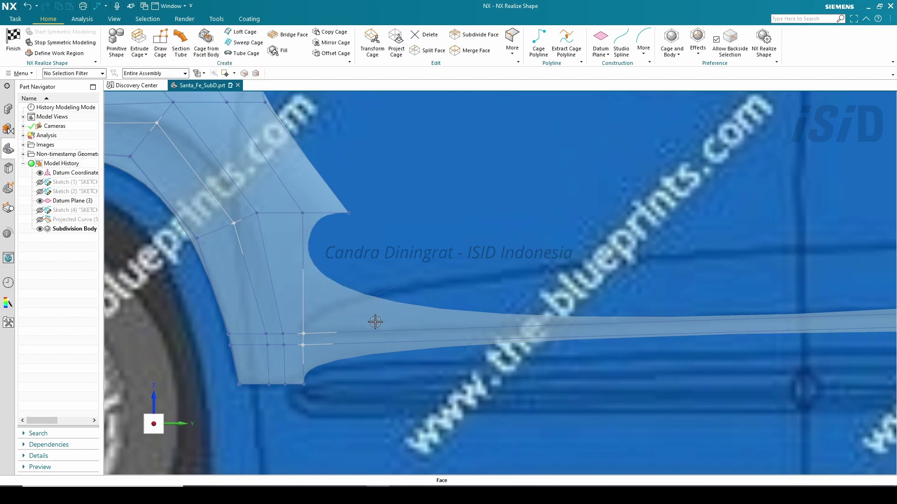
Edit the front leg's cage polyline, moving its free end slightly up and rearward.
{"action": "middle_click_drag", "start_coordinate": [375, 322], "coordinate": [385, 290]}
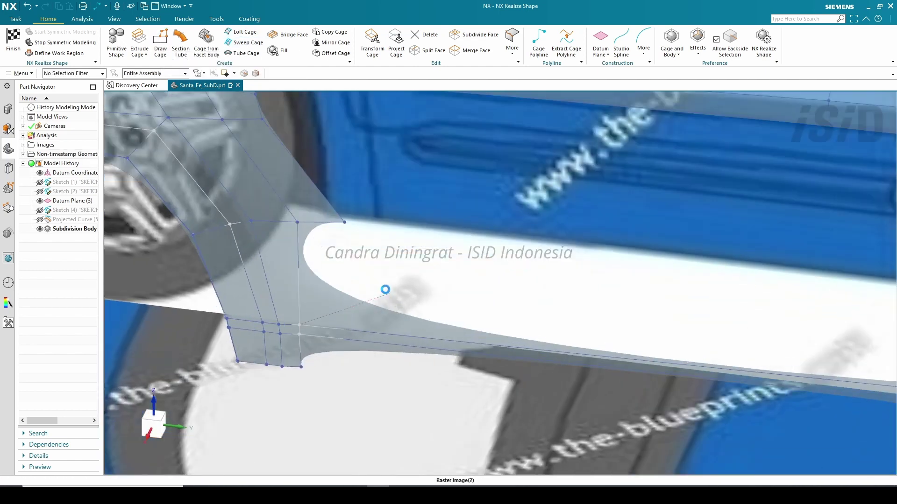
{"action": "double_click", "coordinate": [385, 290]}
{"action": "left_click", "coordinate": [864, 187]}
{"action": "left_click", "coordinate": [389, 297]}
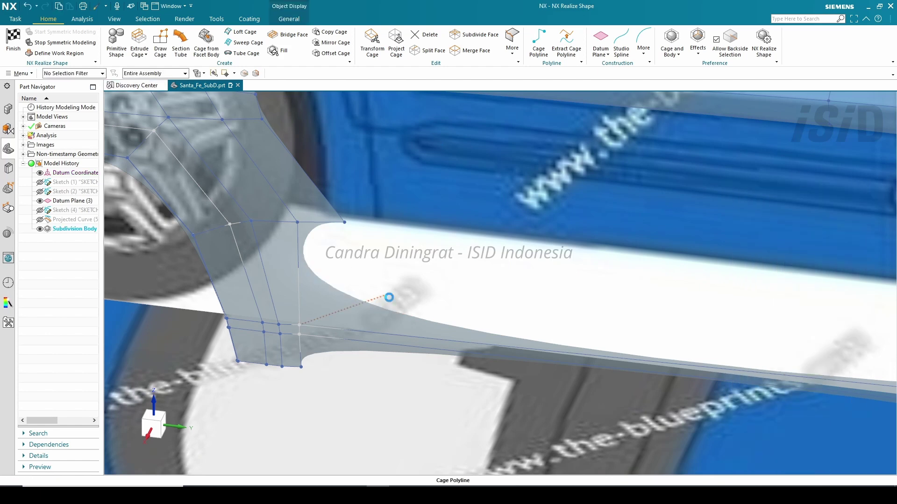
{"action": "double_click", "coordinate": [389, 297]}
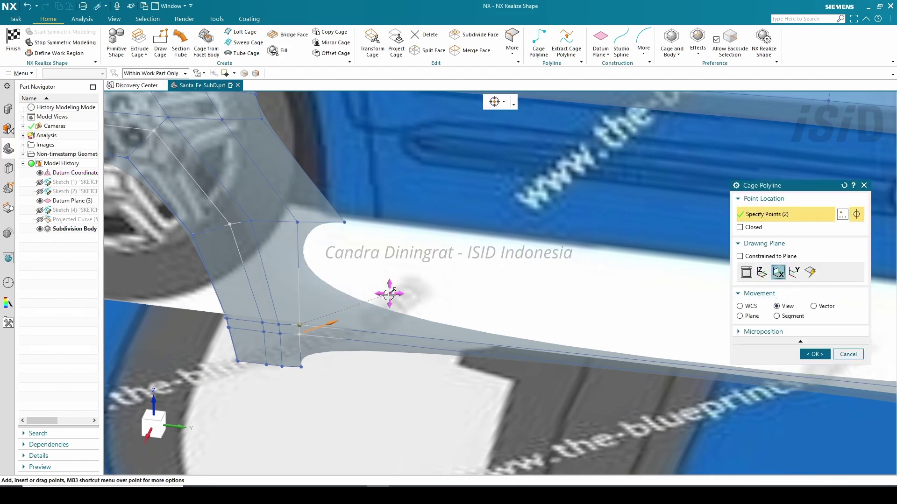
{"action": "left_click_drag", "start_coordinate": [389, 293], "coordinate": [392, 287]}
{"action": "left_click", "coordinate": [814, 355]}
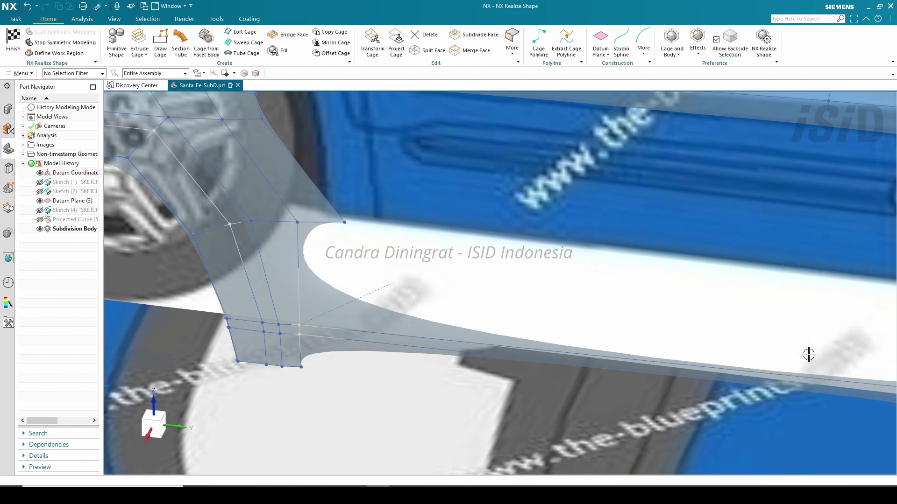
Sweep a cage face between the front leg's short upper edge and the polyline, using the leg's vertical rear edge as guide.
{"action": "left_click", "coordinate": [247, 43]}
{"action": "left_click", "coordinate": [321, 254]}
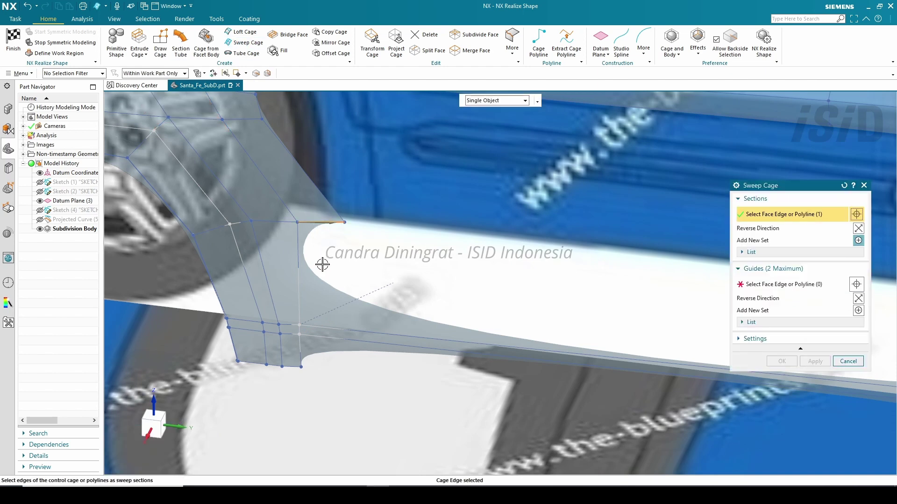
{"action": "middle_click", "coordinate": [323, 264]}
{"action": "left_click", "coordinate": [318, 313]}
{"action": "left_click", "coordinate": [777, 285]}
{"action": "left_click", "coordinate": [298, 238]}
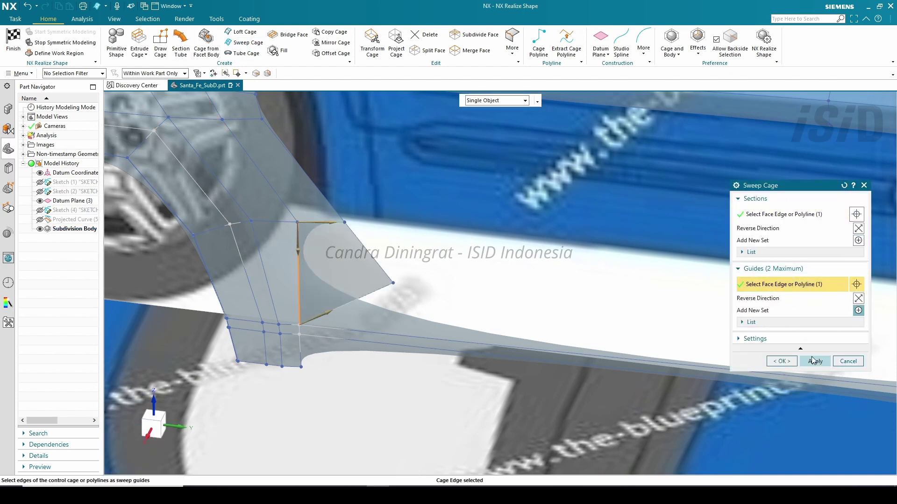
{"action": "left_click", "coordinate": [814, 361]}
{"action": "scroll", "coordinate": [320, 290], "scroll_direction": "down", "scroll_amount": 1}
{"action": "left_click", "coordinate": [863, 186]}
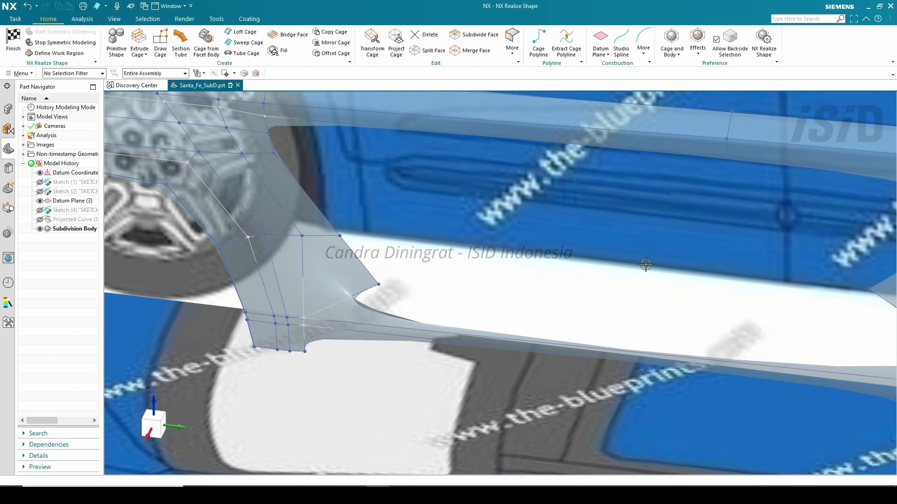
Sweep a cage face from the rear leg's short front edge, using the sloping edge above it as guide.
{"action": "middle_click_drag", "start_coordinate": [660, 290], "coordinate": [487, 293], "text": "shift"}
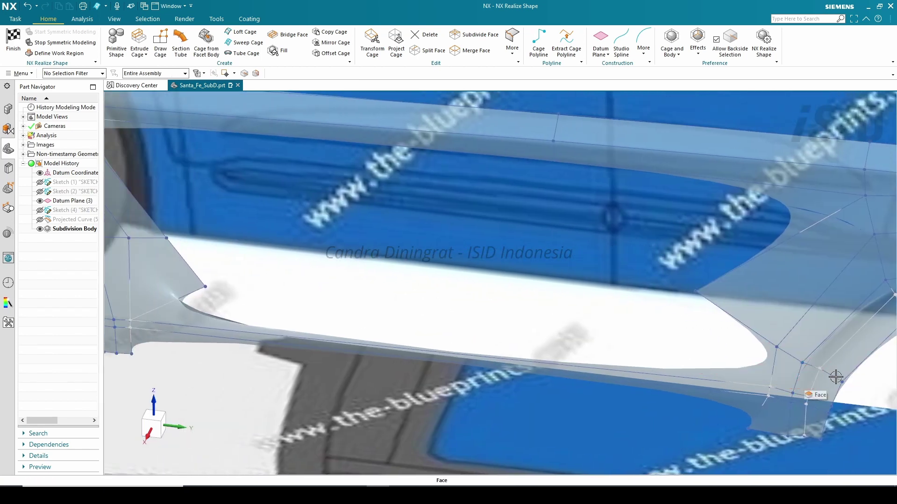
{"action": "scroll", "coordinate": [836, 376], "scroll_direction": "up", "scroll_amount": 1}
{"action": "left_click", "coordinate": [247, 43]}
{"action": "middle_click_drag", "start_coordinate": [781, 363], "coordinate": [626, 363], "text": "shift"}
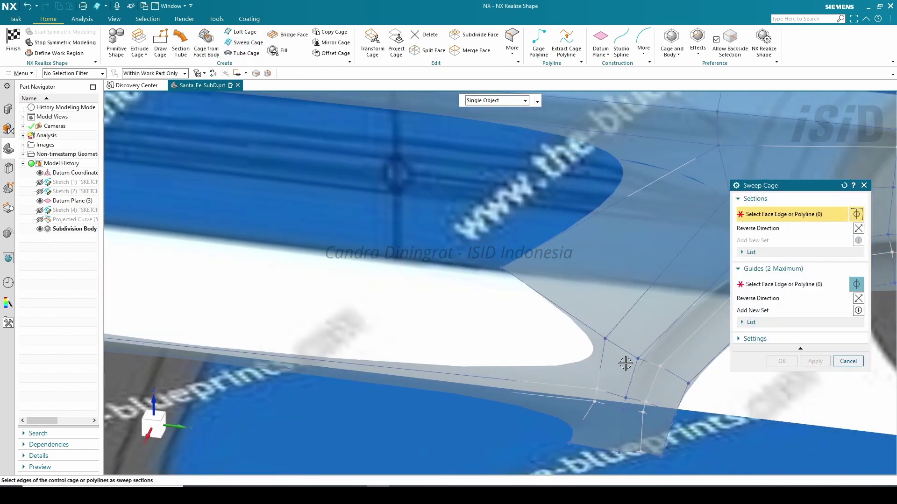
{"action": "middle_click", "coordinate": [609, 359]}
{"action": "left_click", "coordinate": [576, 317]}
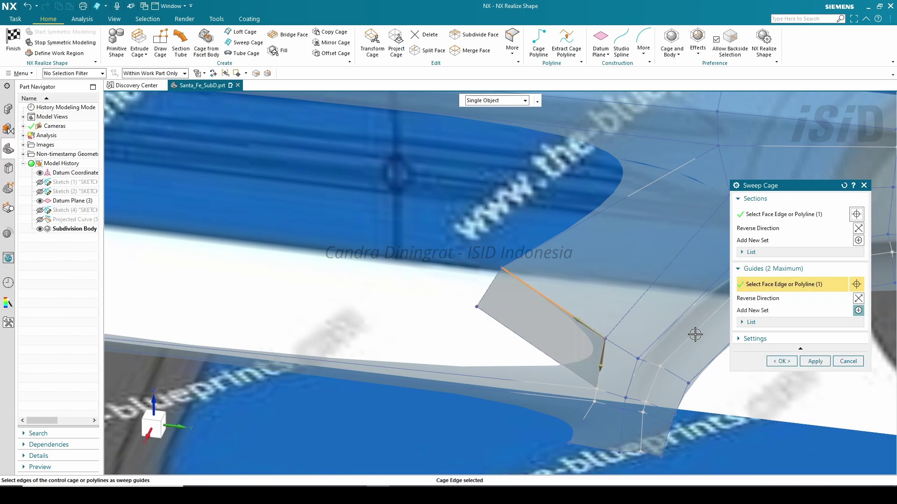
{"action": "left_click", "coordinate": [788, 365]}
{"action": "key", "text": "F8"}
{"action": "scroll", "coordinate": [601, 317], "scroll_direction": "up", "scroll_amount": 4}
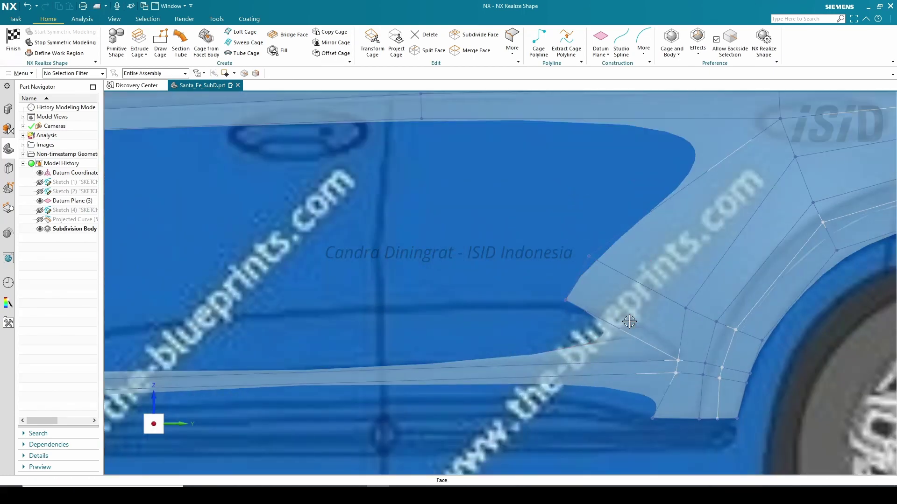
Adjust the free front edge of the rear leg's swept face with Transform Cage.
{"action": "middle_click_drag", "start_coordinate": [630, 322], "coordinate": [668, 340]}
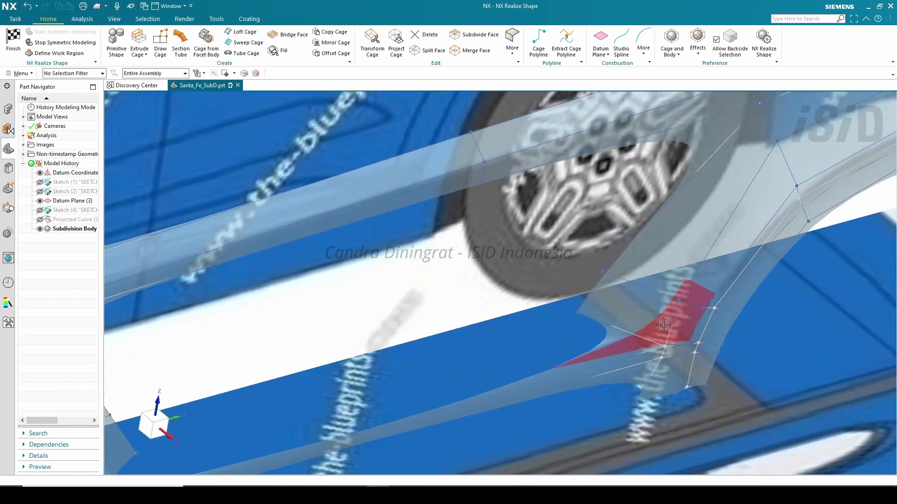
{"action": "left_click", "coordinate": [372, 42]}
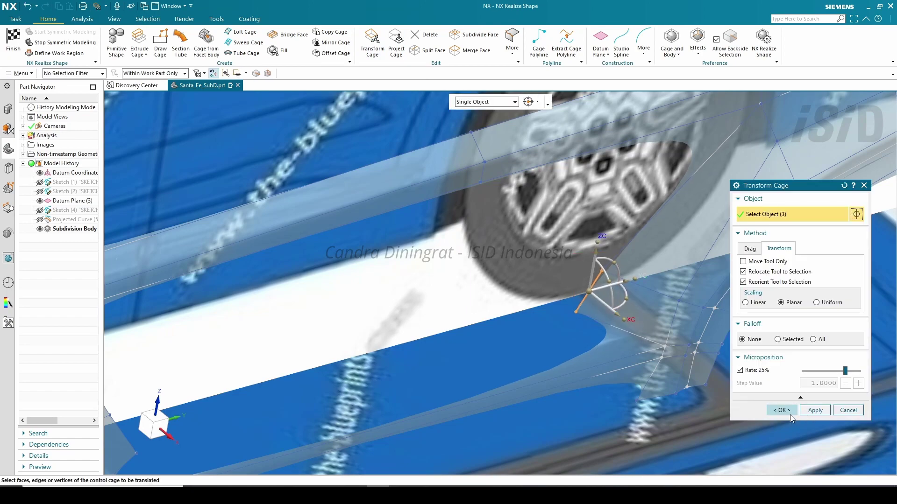
{"action": "left_click", "coordinate": [781, 410]}
{"action": "scroll", "coordinate": [514, 327], "scroll_direction": "down", "scroll_amount": 3}
{"action": "key", "text": "F8"}
{"action": "scroll", "coordinate": [506, 330], "scroll_direction": "up", "scroll_amount": 3}
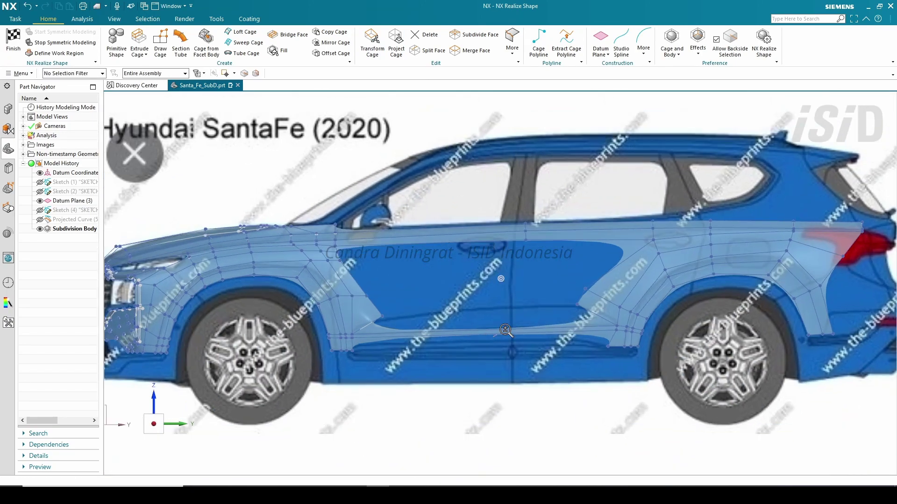
Loft a cage strip across the doors between the free edges of the front and rear legs' swept faces.
{"action": "scroll", "coordinate": [506, 330], "scroll_direction": "up", "scroll_amount": 3}
{"action": "left_click", "coordinate": [243, 42]}
{"action": "left_click", "coordinate": [241, 31]}
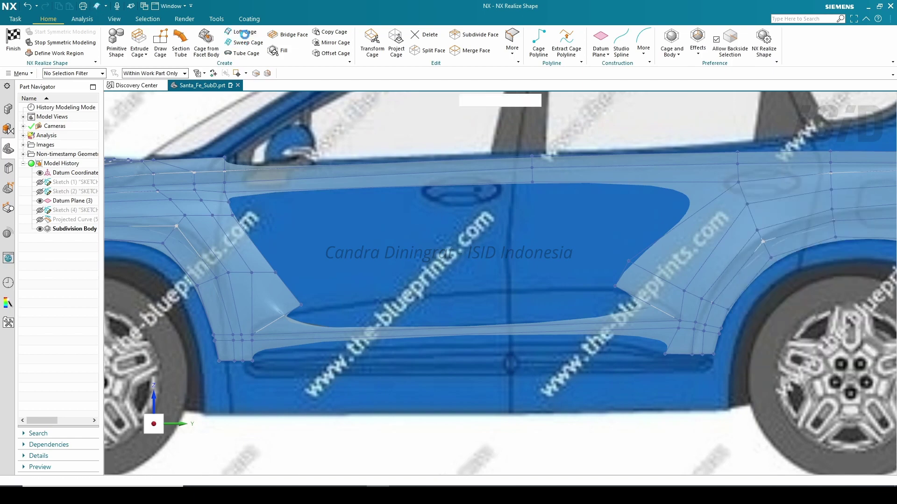
{"action": "left_click", "coordinate": [622, 268]}
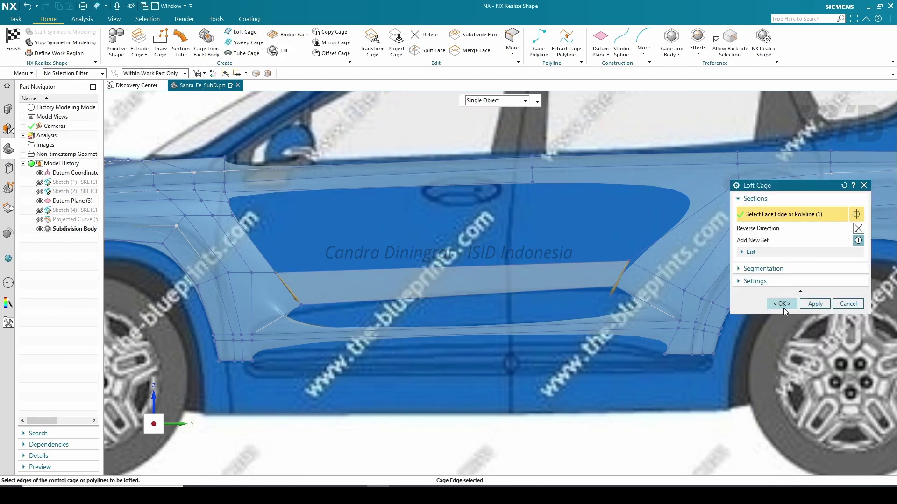
{"action": "left_click", "coordinate": [782, 304]}
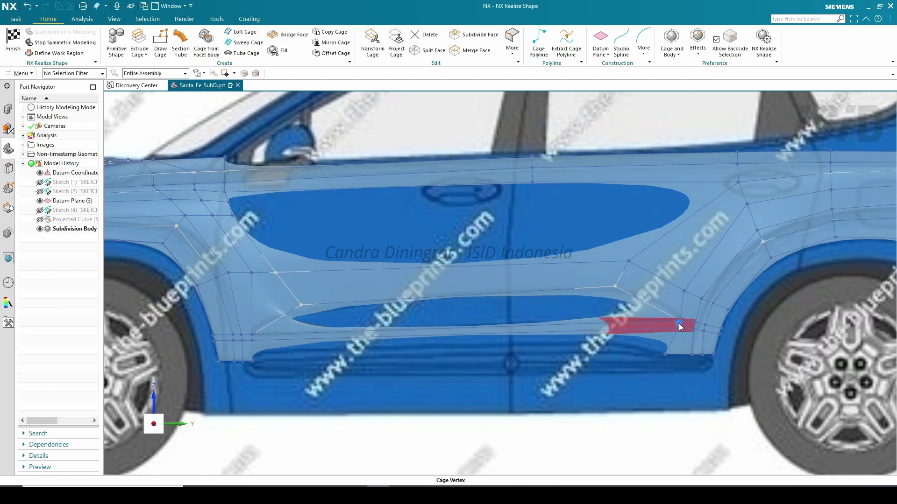
Fill the long opening between the new door strip and the lower strip with smooth continuity.
{"action": "middle_click_drag", "start_coordinate": [679, 327], "coordinate": [705, 340]}
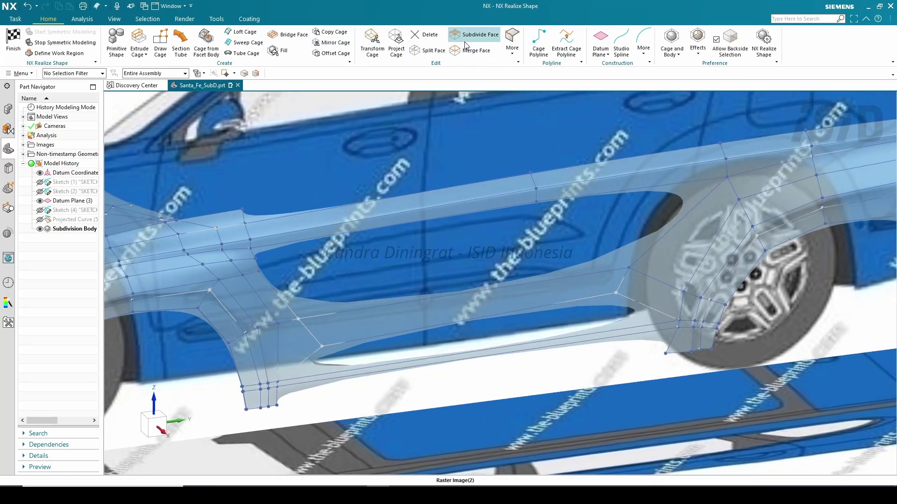
{"action": "left_click", "coordinate": [280, 50]}
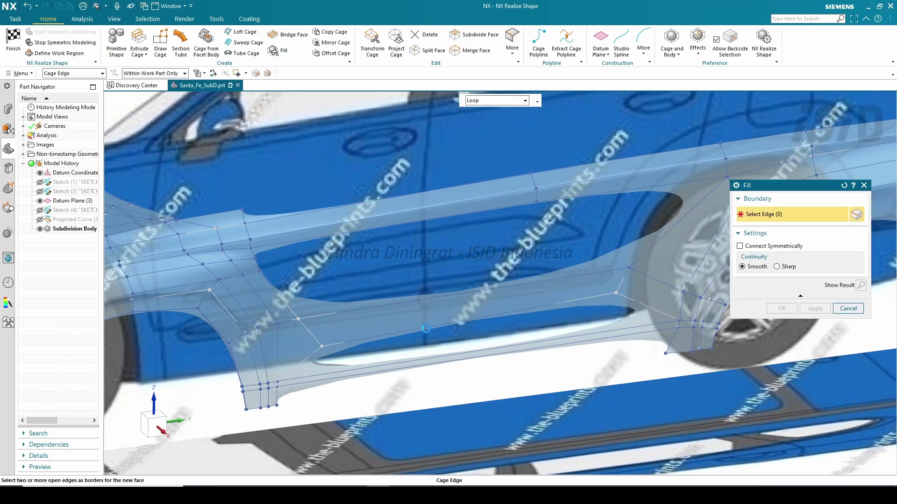
{"action": "left_click", "coordinate": [426, 329]}
{"action": "left_click", "coordinate": [814, 308]}
{"action": "left_click", "coordinate": [847, 309]}
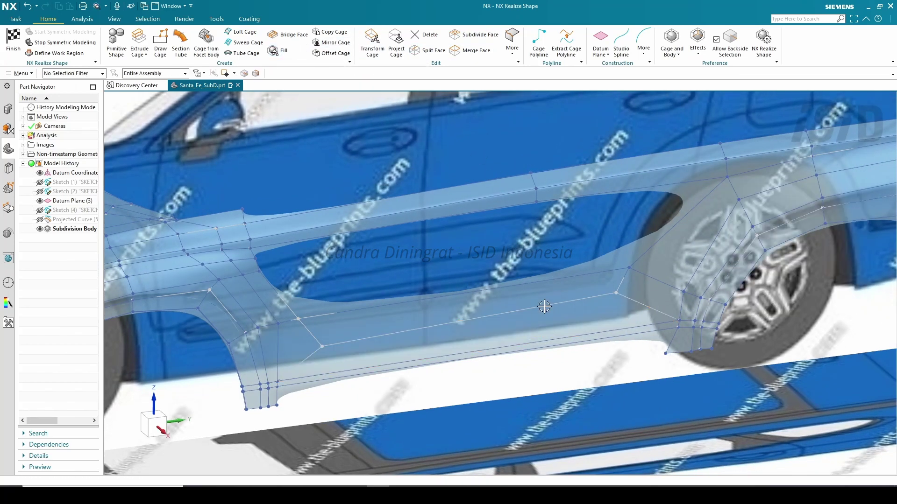
Split the four faces of the rear arch's front sloping segment uniformly with two split lines.
{"action": "key", "text": "F8"}
{"action": "left_click", "coordinate": [436, 51]}
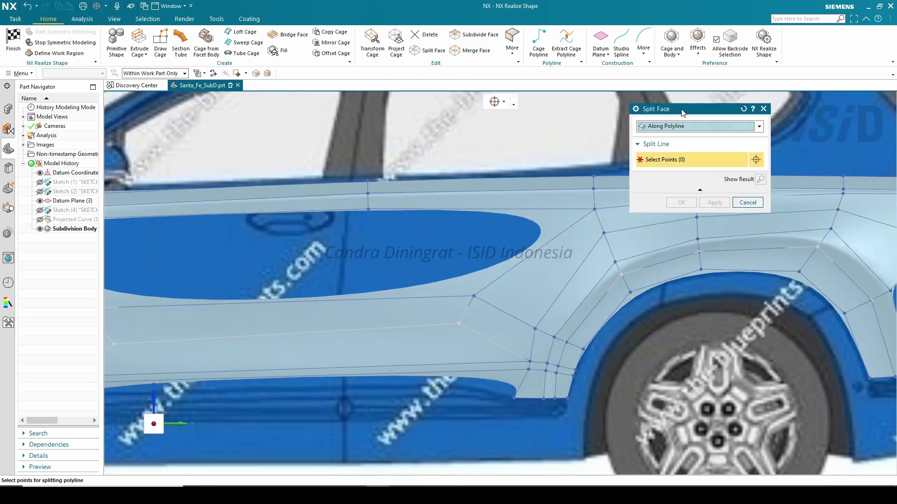
{"action": "left_click", "coordinate": [666, 127]}
{"action": "left_click", "coordinate": [661, 139]}
{"action": "left_click", "coordinate": [544, 263]}
{"action": "left_click", "coordinate": [575, 281]}
{"action": "left_click", "coordinate": [592, 298]}
{"action": "left_click", "coordinate": [602, 313]}
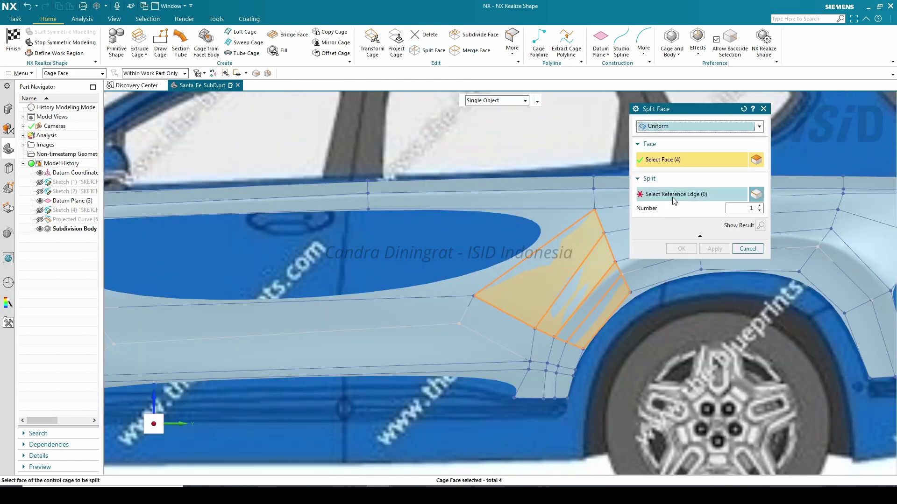
{"action": "left_click", "coordinate": [672, 197]}
{"action": "left_click", "coordinate": [760, 206]}
{"action": "left_click", "coordinate": [604, 276]}
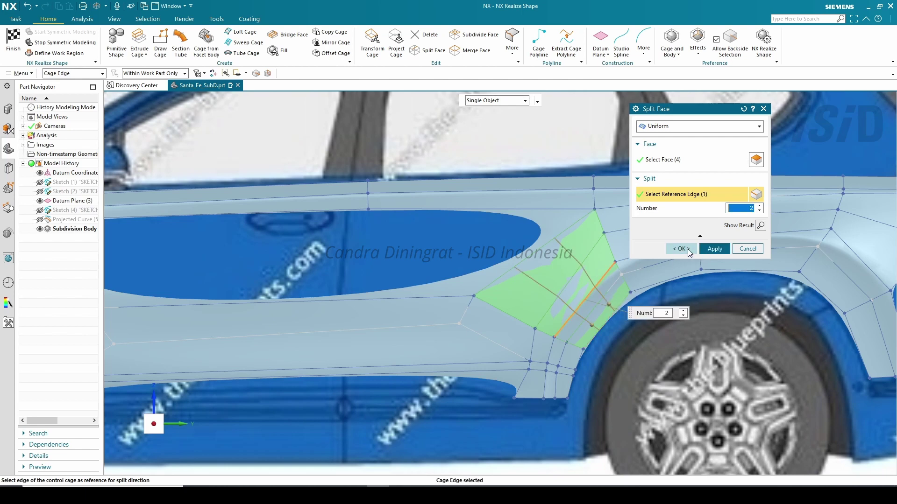
{"action": "left_click", "coordinate": [687, 249]}
Adjust the middle faces and wheel-side edge of the newly split rear arch segment to follow the arch.
{"action": "scroll", "coordinate": [616, 306], "scroll_direction": "up", "scroll_amount": 3}
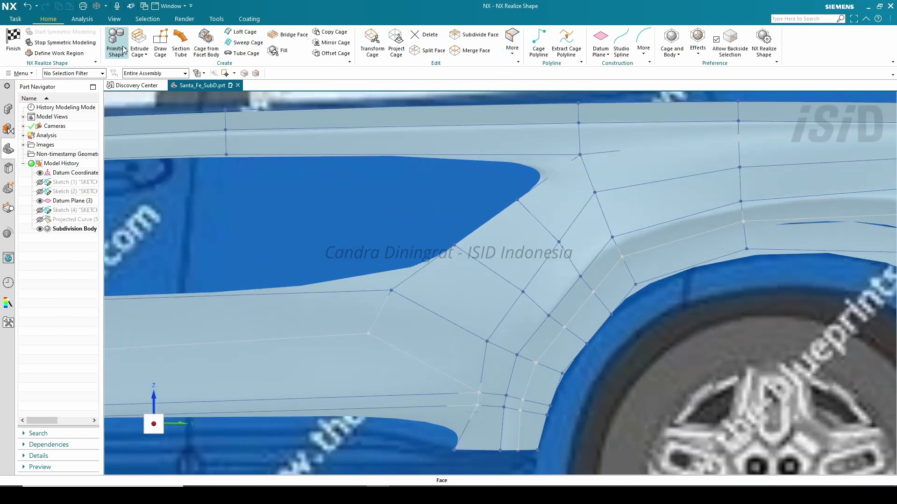
{"action": "key", "text": "t"}
{"action": "scroll", "coordinate": [521, 284], "scroll_direction": "down", "scroll_amount": 1}
{"action": "scroll", "coordinate": [574, 308], "scroll_direction": "up", "scroll_amount": 3}
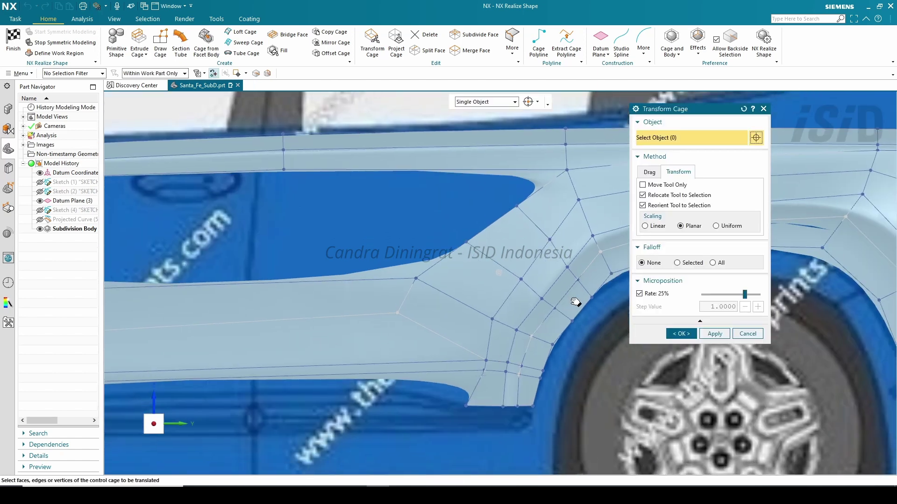
{"action": "left_click_drag", "start_coordinate": [447, 202], "coordinate": [562, 334]}
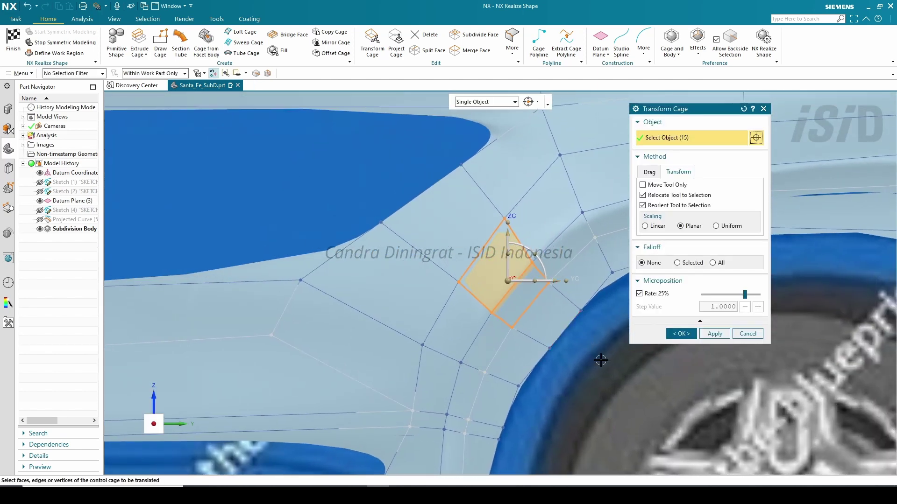
{"action": "left_click_drag", "start_coordinate": [600, 375], "coordinate": [536, 297]}
{"action": "left_click_drag", "start_coordinate": [607, 329], "coordinate": [582, 335]}
{"action": "scroll", "coordinate": [451, 332], "scroll_direction": "down", "scroll_amount": 3}
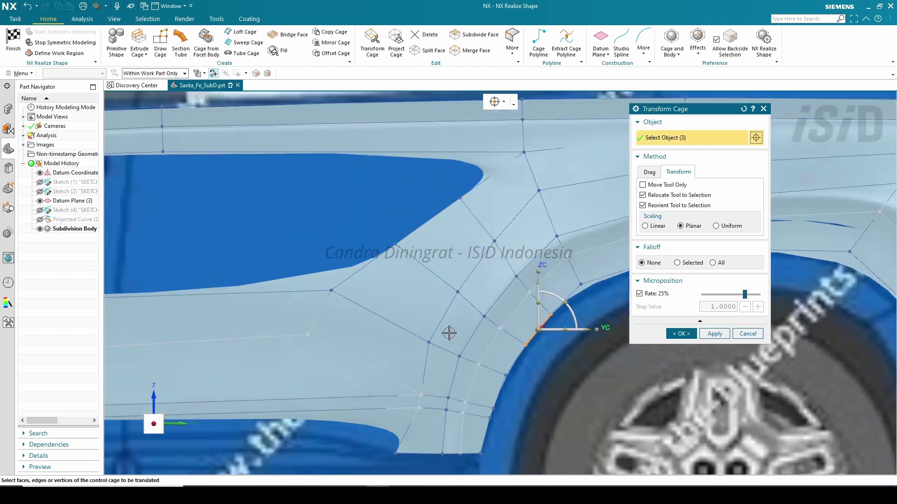
Move the split segment's middle face beside the door opening slightly up and forward.
{"action": "scroll", "coordinate": [513, 263], "scroll_direction": "up", "scroll_amount": 2}
{"action": "mouse_move", "coordinate": [512, 270]}
{"action": "middle_mouse_down", "text": "shift"}
{"action": "mouse_move", "coordinate": [542, 270]}
{"action": "mouse_move", "coordinate": [453, 284]}
{"action": "mouse_move", "coordinate": [520, 269]}
{"action": "middle_mouse_up", "text": "shift"}
{"action": "scroll", "coordinate": [546, 261], "scroll_direction": "down", "scroll_amount": 1}
{"action": "scroll", "coordinate": [533, 267], "scroll_direction": "up", "scroll_amount": 1}
{"action": "left_click_drag", "start_coordinate": [500, 333], "coordinate": [501, 333]}
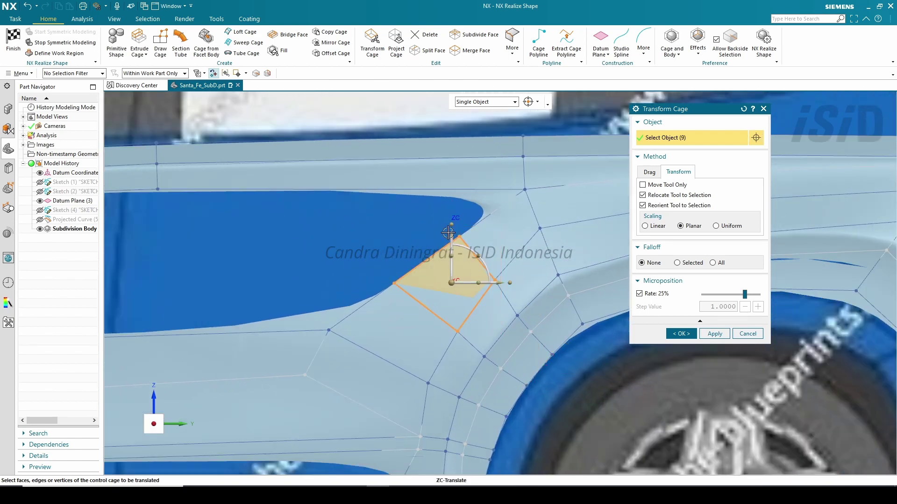
{"action": "left_click_drag", "start_coordinate": [448, 233], "coordinate": [449, 224]}
{"action": "left_click_drag", "start_coordinate": [499, 282], "coordinate": [480, 281]}
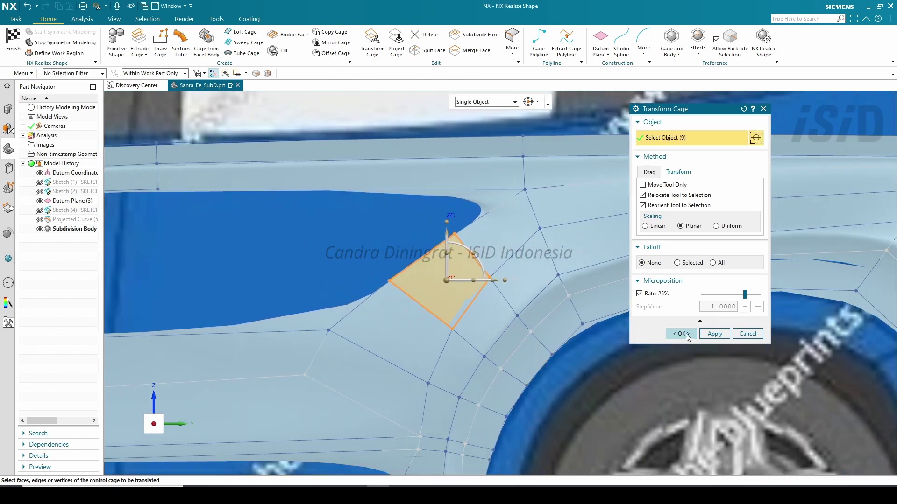
{"action": "left_click", "coordinate": [681, 334]}
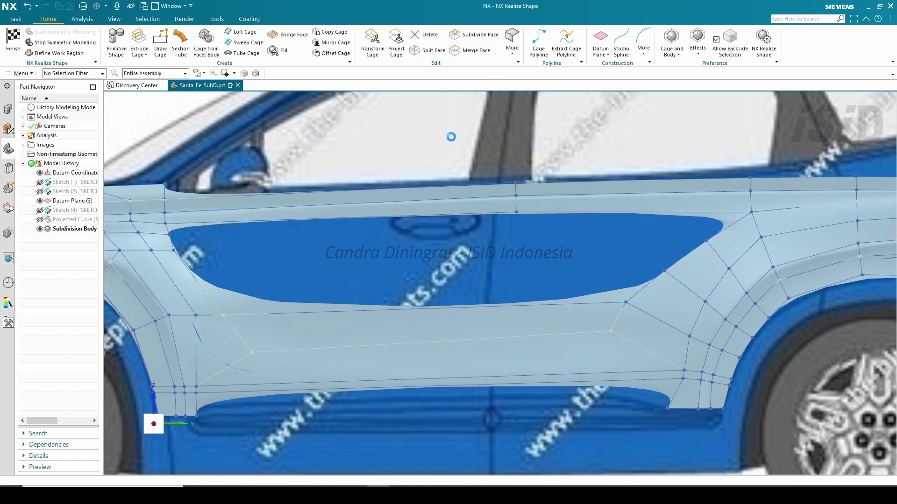
Split the three long lower door faces uniformly with one split line, using the top edge as reference.
{"action": "left_click", "coordinate": [557, 323]}
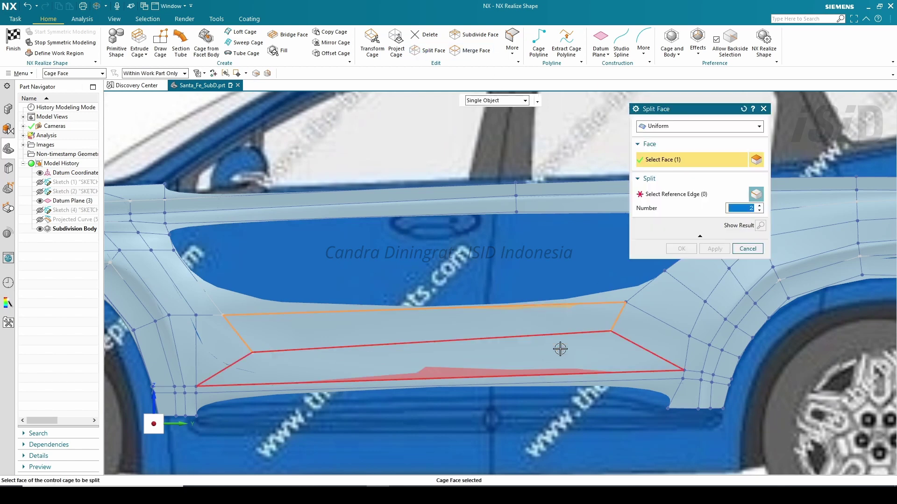
{"action": "left_click", "coordinate": [561, 349]}
{"action": "left_click", "coordinate": [575, 376]}
{"action": "left_click", "coordinate": [672, 195]}
{"action": "left_click", "coordinate": [761, 211]}
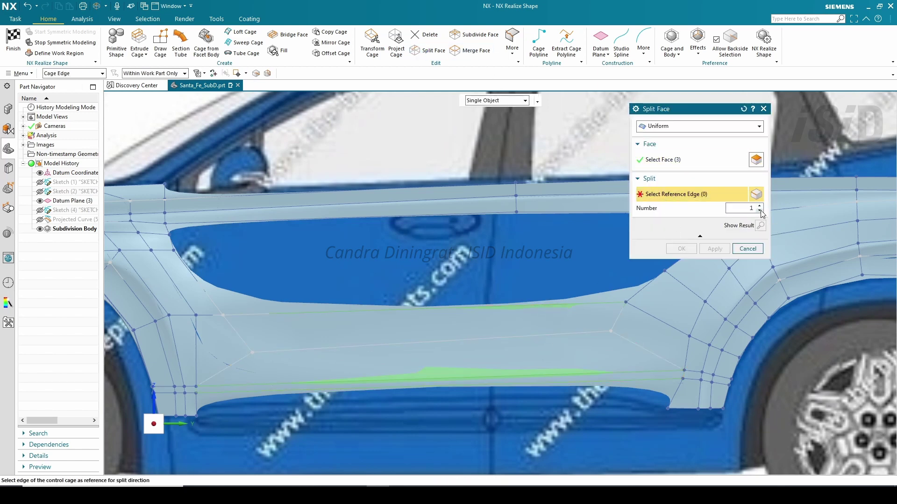
{"action": "left_click", "coordinate": [533, 304]}
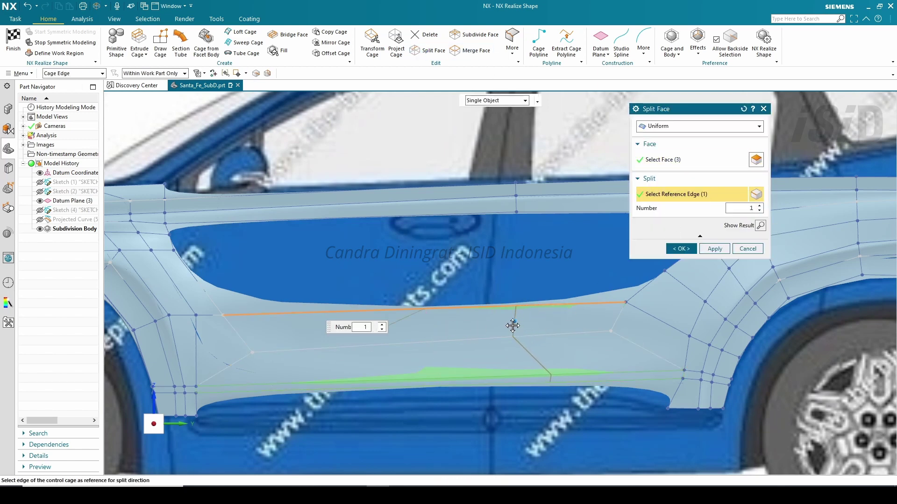
{"action": "middle_click", "coordinate": [680, 263]}
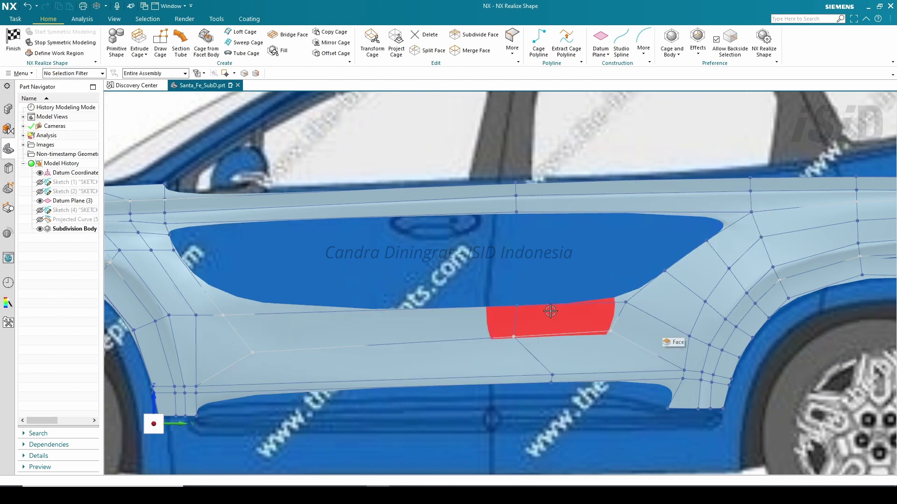
{"action": "left_click", "coordinate": [244, 42]}
{"action": "left_click", "coordinate": [192, 273]}
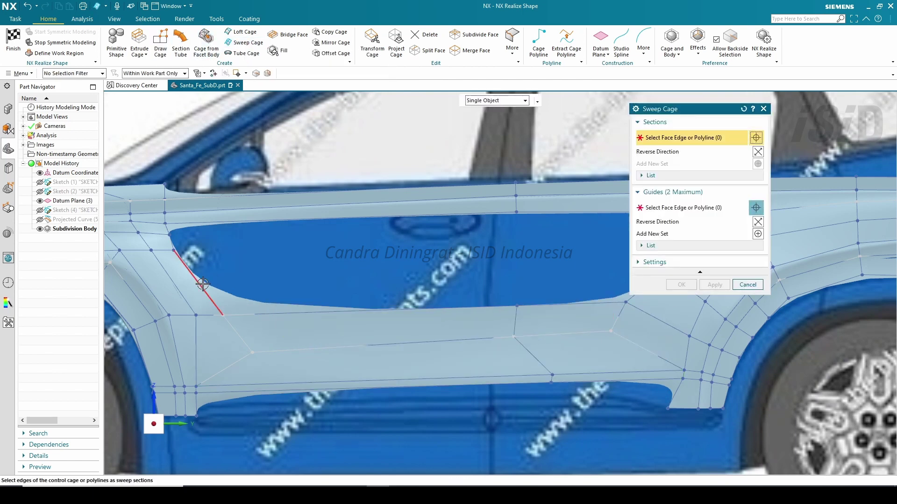
{"action": "middle_click_drag", "start_coordinate": [364, 265], "coordinate": [219, 264], "text": "shift"}
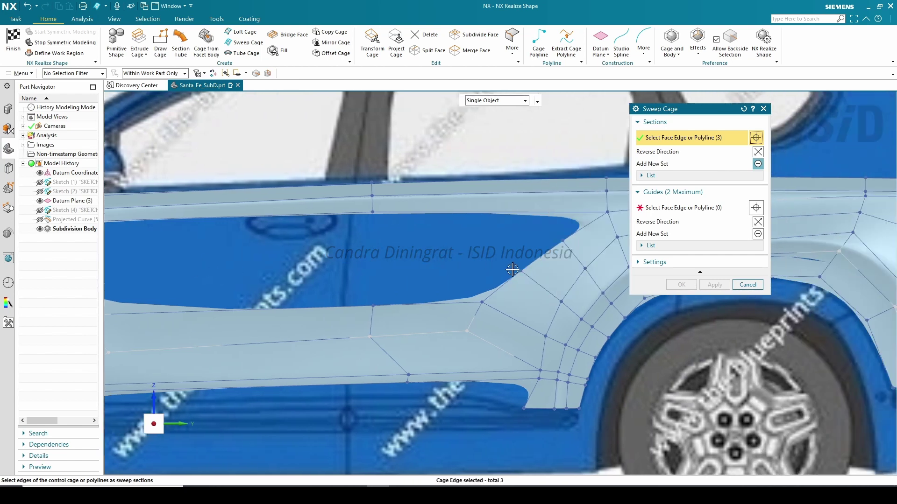
{"action": "left_click", "coordinate": [533, 253]}
{"action": "scroll", "coordinate": [589, 238], "scroll_direction": "down", "scroll_amount": 2}
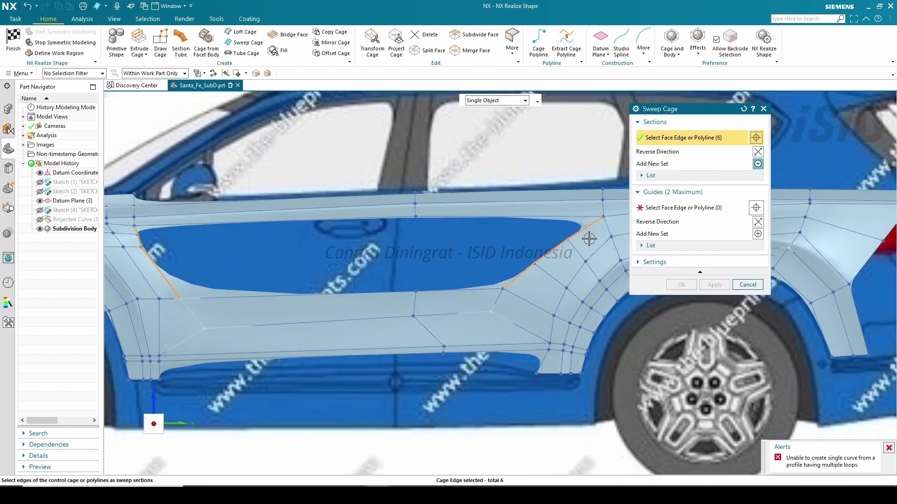
{"action": "left_click", "coordinate": [527, 271], "text": "shift"}
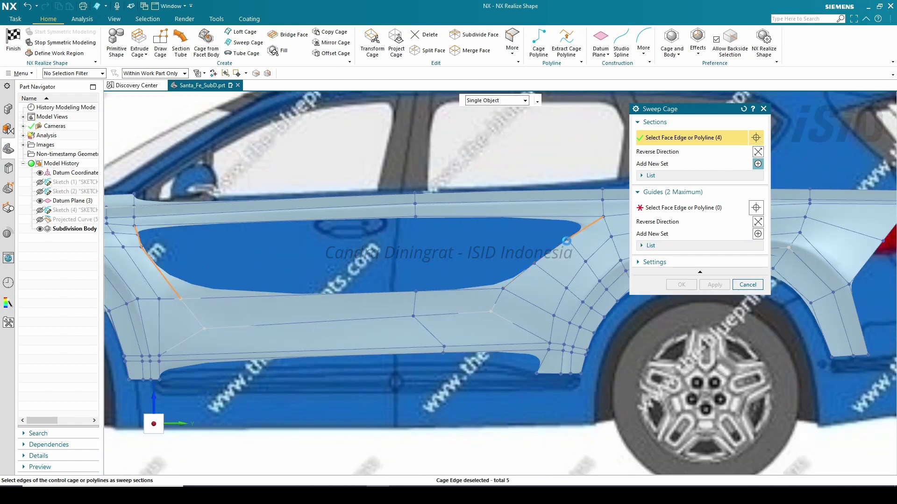
{"action": "left_click", "coordinate": [747, 285]}
{"action": "scroll", "coordinate": [550, 262], "scroll_direction": "up", "scroll_amount": 4}
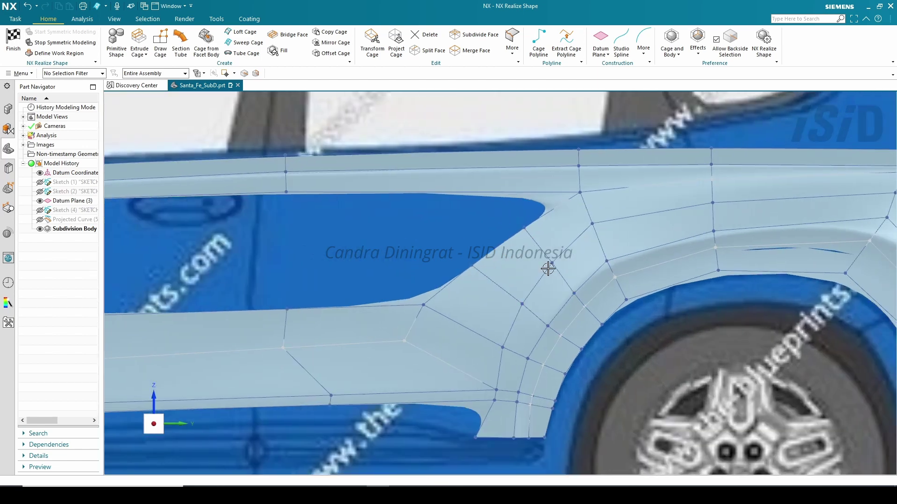
Sweep a cage across the door opening, using its front and rear slanted edges as sections and its upper and lower edges as guides.
{"action": "scroll", "coordinate": [547, 269], "scroll_direction": "down", "scroll_amount": 4}
{"action": "middle_click_drag", "start_coordinate": [575, 230], "coordinate": [669, 263], "text": "shift"}
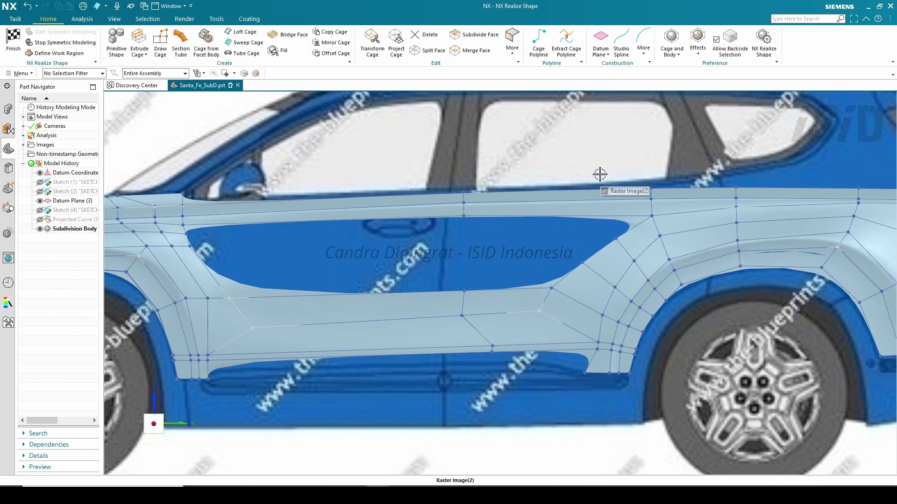
{"action": "left_click", "coordinate": [245, 43]}
{"action": "middle_click", "coordinate": [226, 246]}
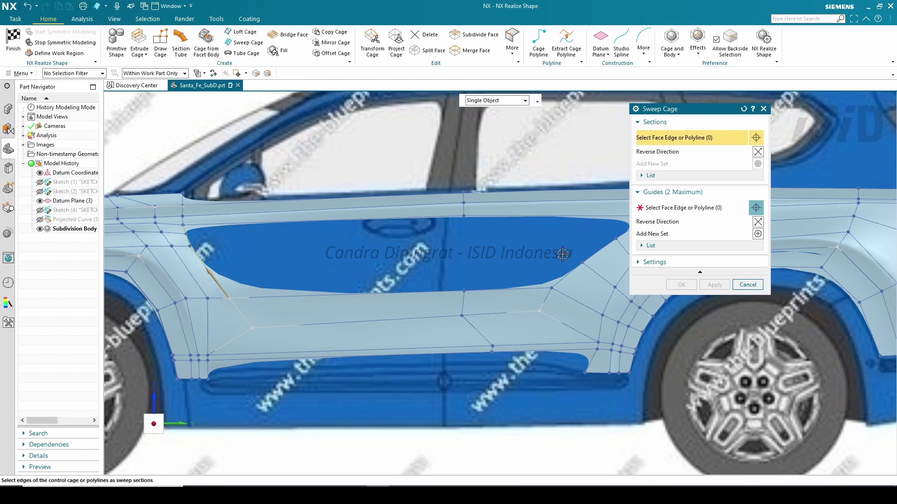
{"action": "left_click", "coordinate": [570, 274]}
{"action": "middle_click", "coordinate": [479, 267]}
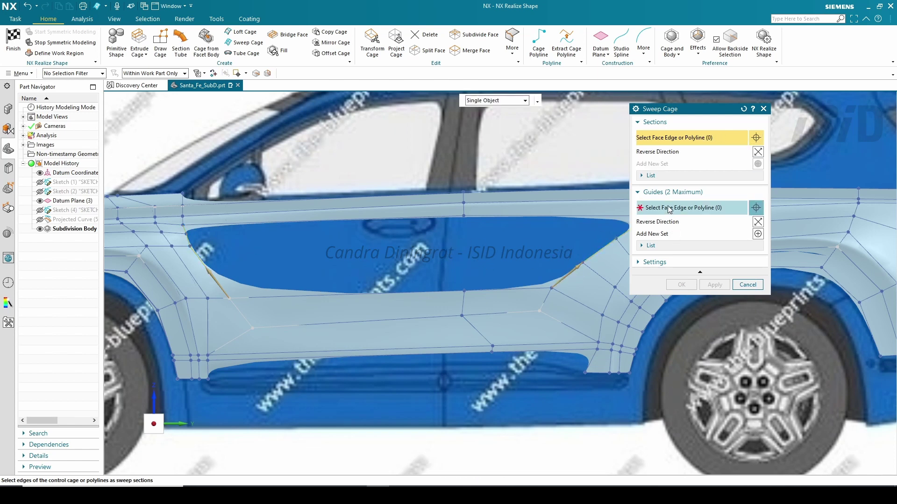
{"action": "left_click", "coordinate": [415, 290]}
{"action": "left_click", "coordinate": [494, 287]}
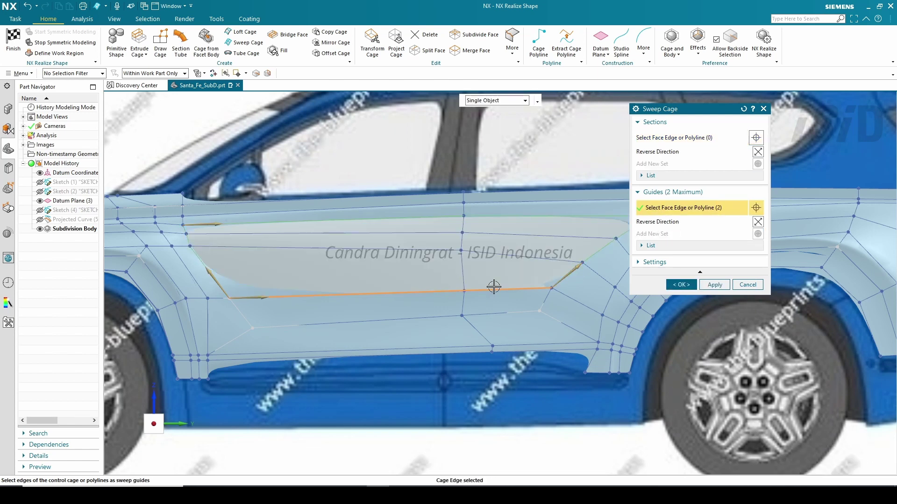
{"action": "left_click", "coordinate": [681, 287]}
{"action": "scroll", "coordinate": [374, 282], "scroll_direction": "down", "scroll_amount": 3}
{"action": "middle_click_drag", "start_coordinate": [374, 282], "coordinate": [411, 309]}
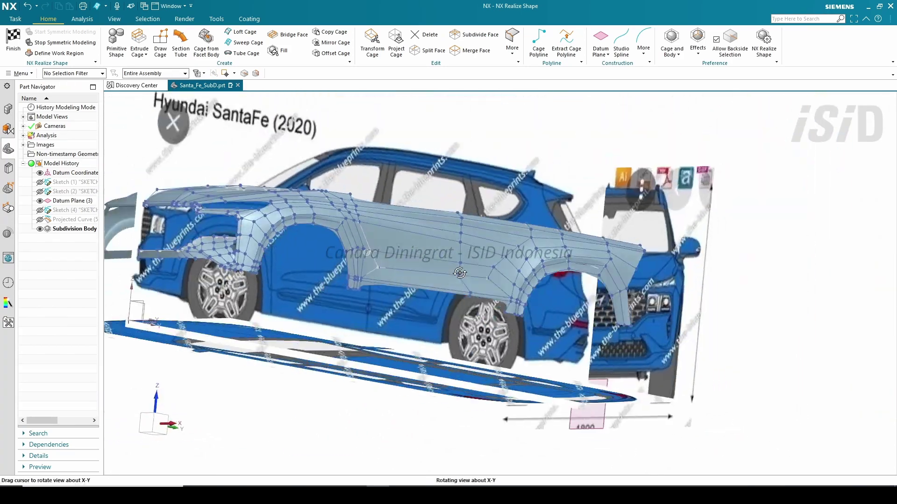
{"action": "scroll", "coordinate": [410, 310], "scroll_direction": "up", "scroll_amount": 4}
{"action": "scroll", "coordinate": [409, 310], "scroll_direction": "down", "scroll_amount": 3}
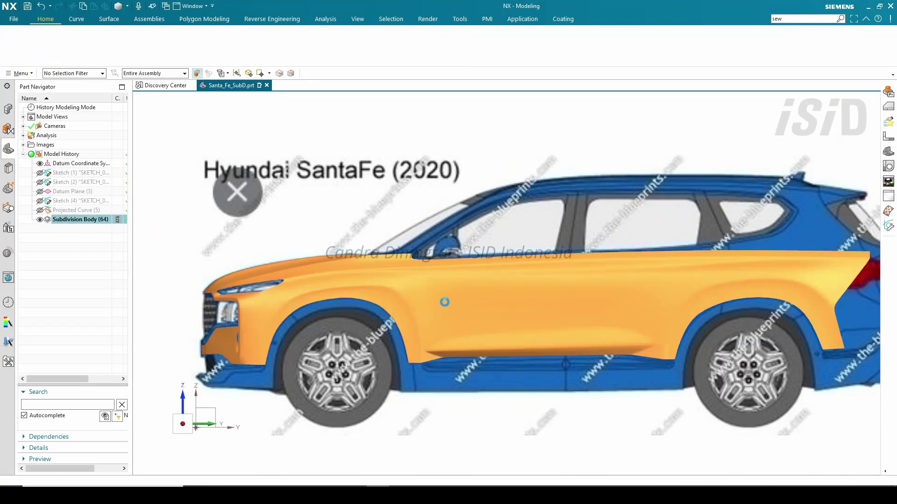
Reopen the side panel's subdivision body for cage editing.
{"action": "double_click", "coordinate": [445, 298]}
{"action": "scroll", "coordinate": [454, 248], "scroll_direction": "up", "scroll_amount": 4}
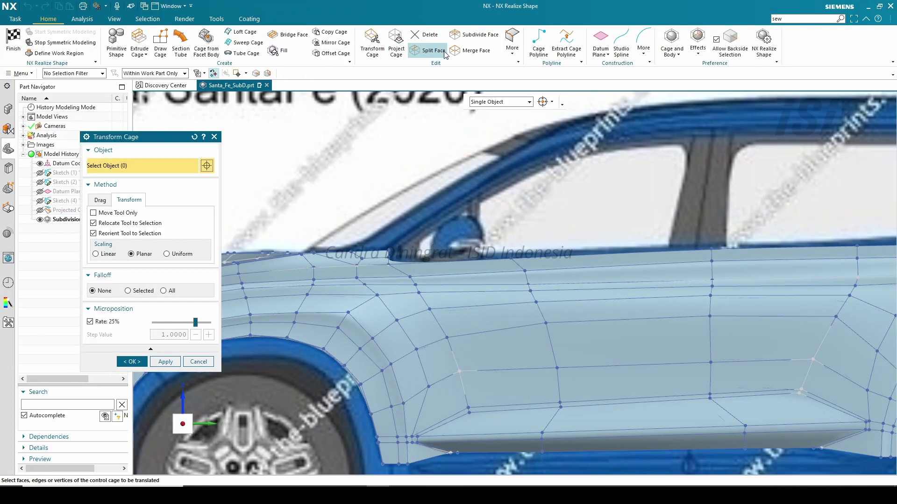
Draw two three-point cage polylines along the A-pillar, one from the beltline corner by the mirror and one from the hood's rear corner vertex.
{"action": "left_click", "coordinate": [539, 45]}
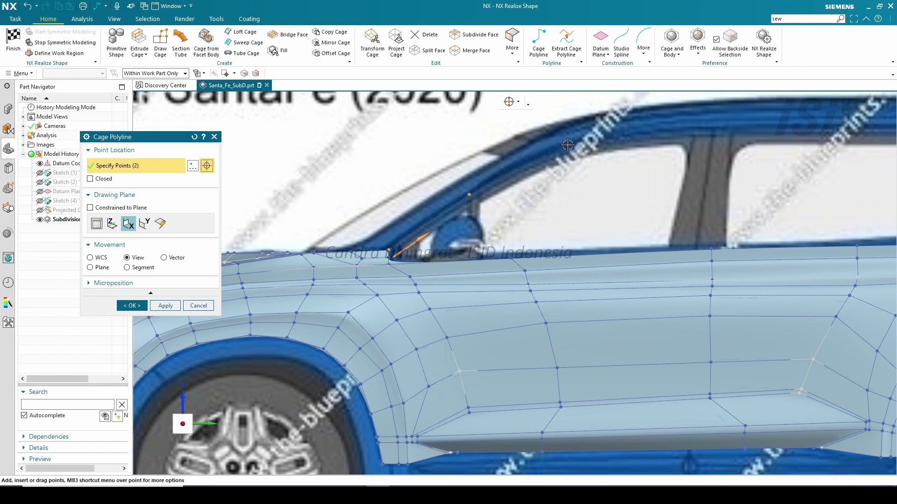
{"action": "middle_click", "coordinate": [375, 230]}
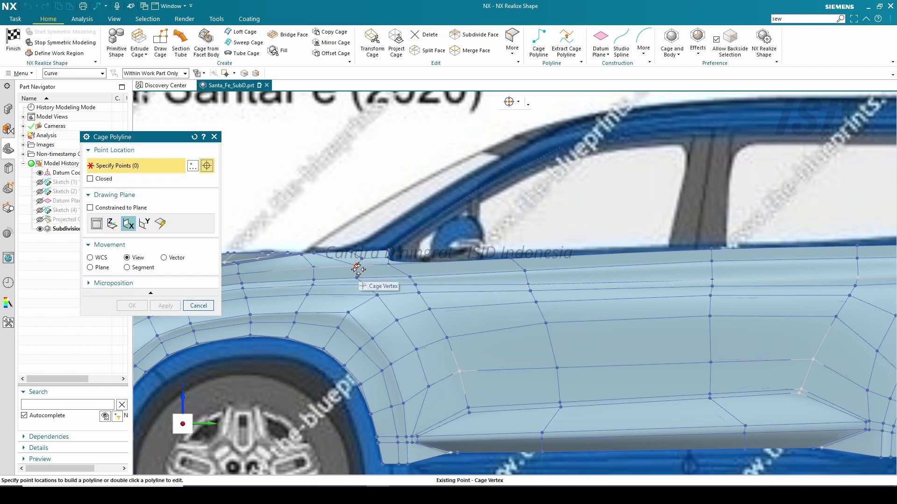
{"action": "middle_click_drag", "start_coordinate": [357, 256], "coordinate": [329, 255]}
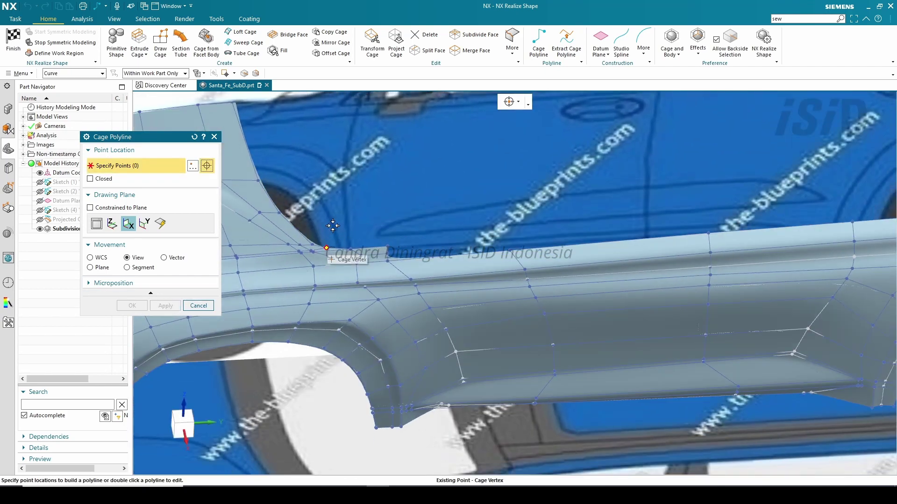
{"action": "left_click", "coordinate": [326, 245]}
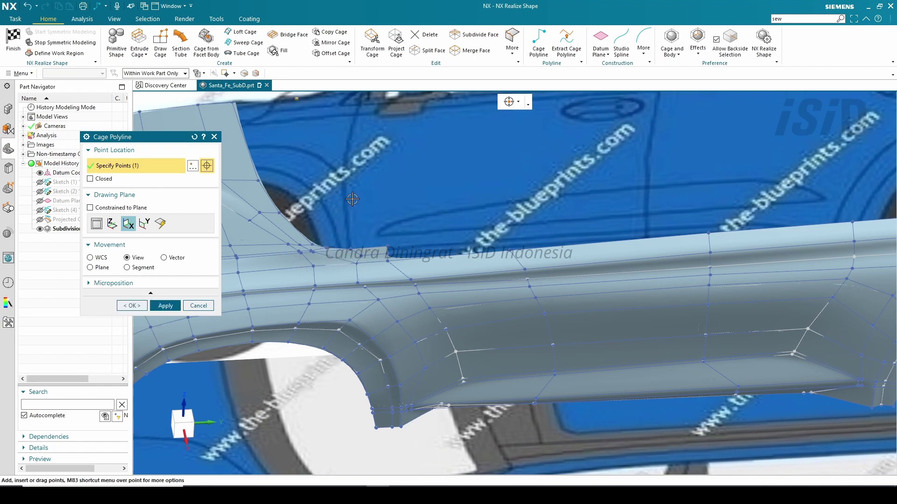
{"action": "key", "text": "ctrl+alt+r"}
{"action": "scroll", "coordinate": [372, 229], "scroll_direction": "down", "scroll_amount": 5}
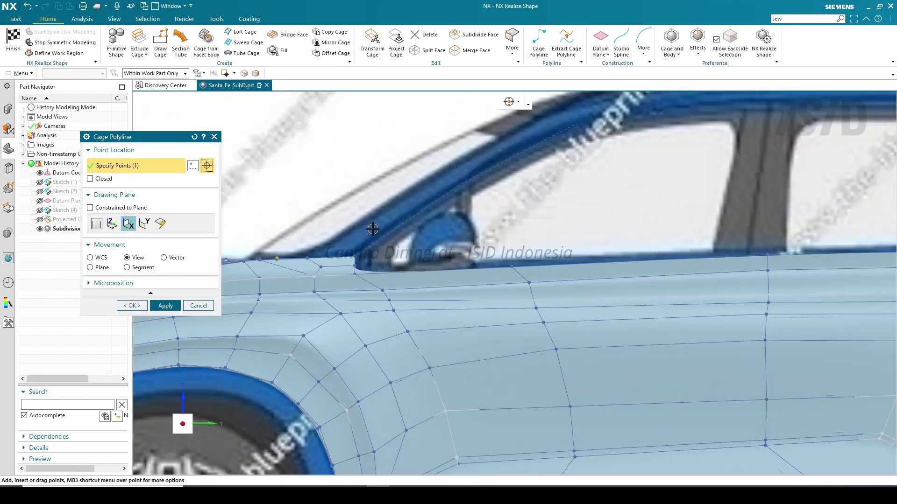
{"action": "left_click", "coordinate": [470, 179]}
{"action": "scroll", "coordinate": [490, 135], "scroll_direction": "up", "scroll_amount": 2}
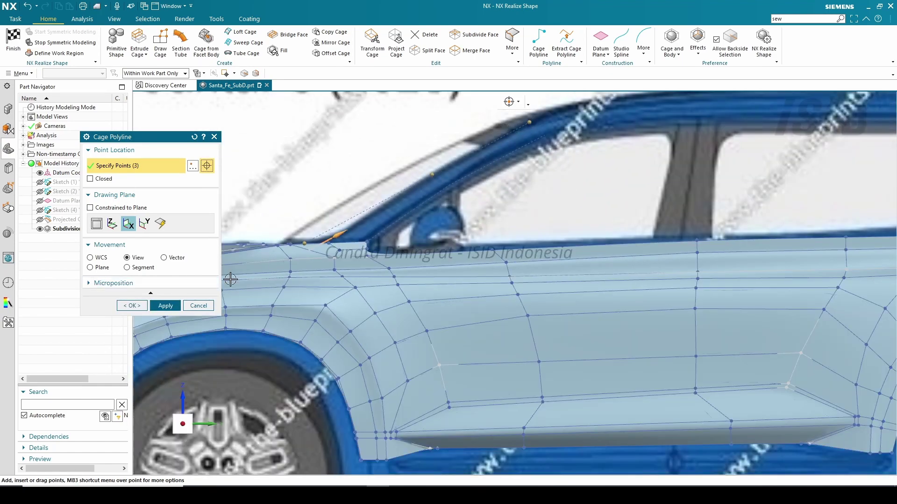
{"action": "left_click", "coordinate": [132, 306]}
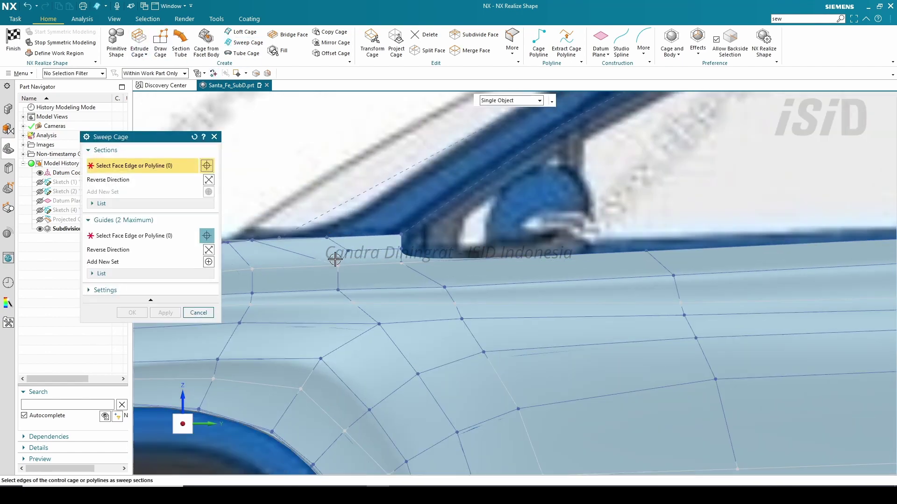
{"action": "middle_click_drag", "start_coordinate": [335, 259], "coordinate": [317, 253]}
{"action": "left_click", "coordinate": [342, 234]}
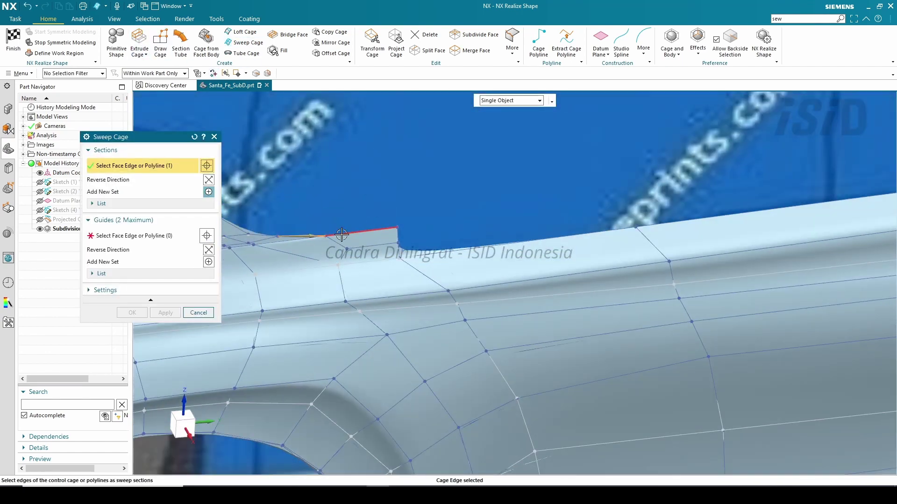
{"action": "left_click", "coordinate": [87, 239]}
{"action": "middle_click_drag", "start_coordinate": [322, 212], "coordinate": [309, 208]}
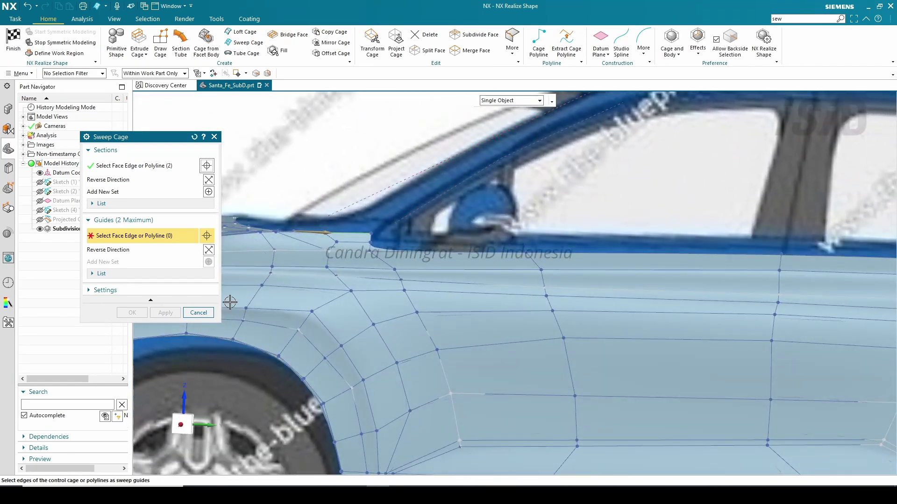
{"action": "left_click", "coordinate": [198, 313]}
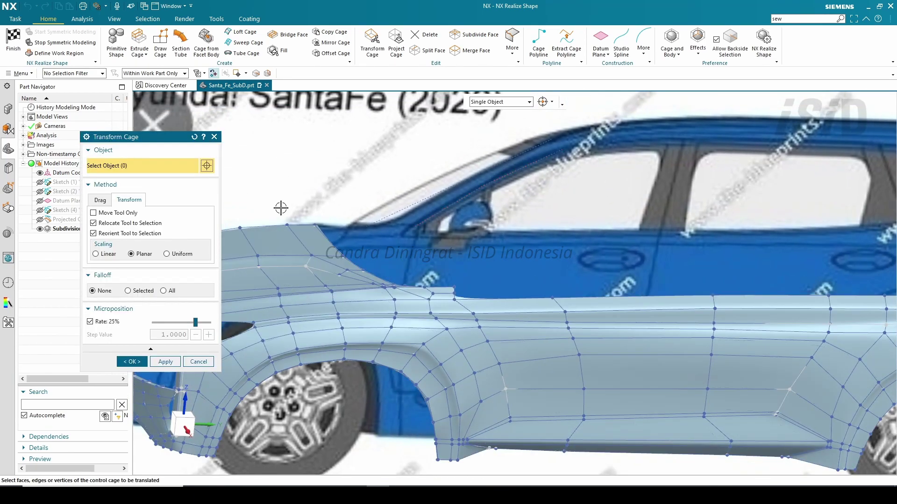
Delete both cage polylines along the A-pillar.
{"action": "left_click", "coordinate": [441, 193]}
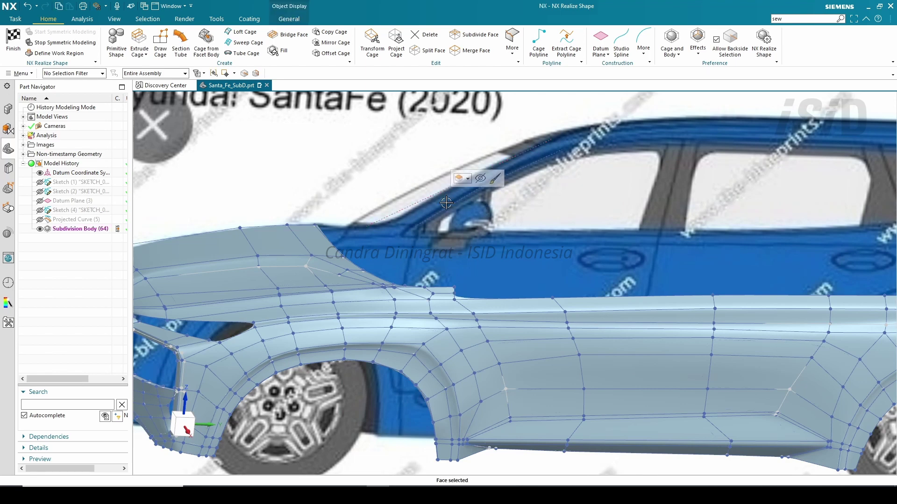
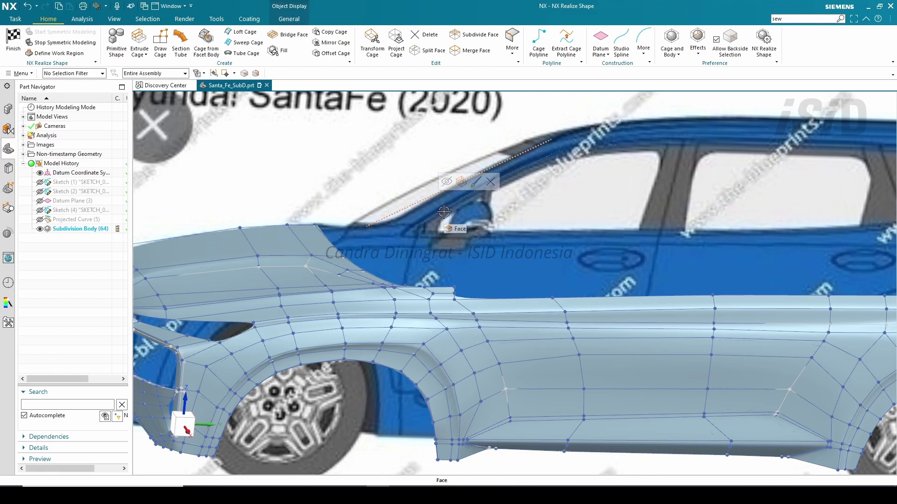
{"action": "left_click", "coordinate": [455, 206]}
{"action": "left_click", "coordinate": [503, 194]}
{"action": "left_click", "coordinate": [132, 209]}
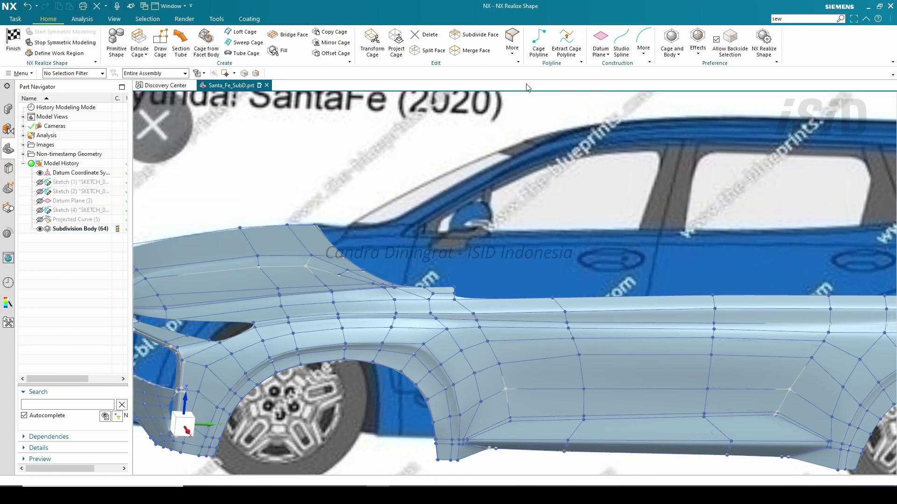
Draw a three-point cage polyline from the beltline corner by the mirror up along the A-pillar's lower edge.
{"action": "left_click", "coordinate": [539, 41]}
{"action": "left_click", "coordinate": [515, 105]}
{"action": "left_click_drag", "start_coordinate": [201, 136], "coordinate": [255, 143]}
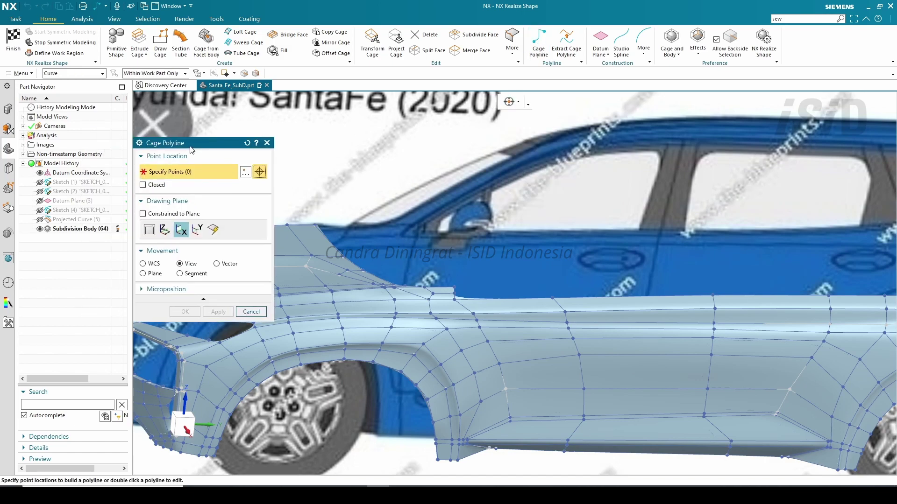
{"action": "scroll", "coordinate": [293, 207], "scroll_direction": "down", "scroll_amount": 3}
{"action": "scroll", "coordinate": [348, 267], "scroll_direction": "up", "scroll_amount": 5}
{"action": "left_click", "coordinate": [350, 265]}
{"action": "scroll", "coordinate": [454, 201], "scroll_direction": "down", "scroll_amount": 1}
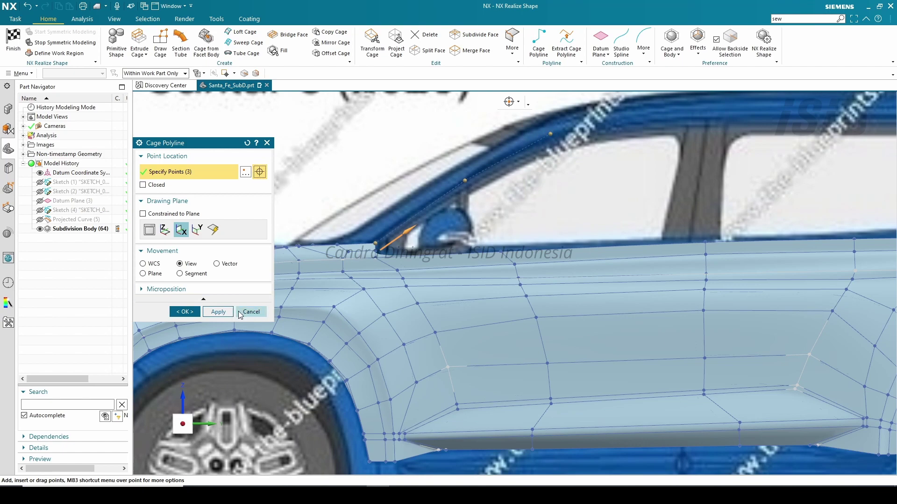
{"action": "left_click", "coordinate": [218, 311]}
{"action": "middle_click_drag", "start_coordinate": [336, 237], "coordinate": [309, 243]}
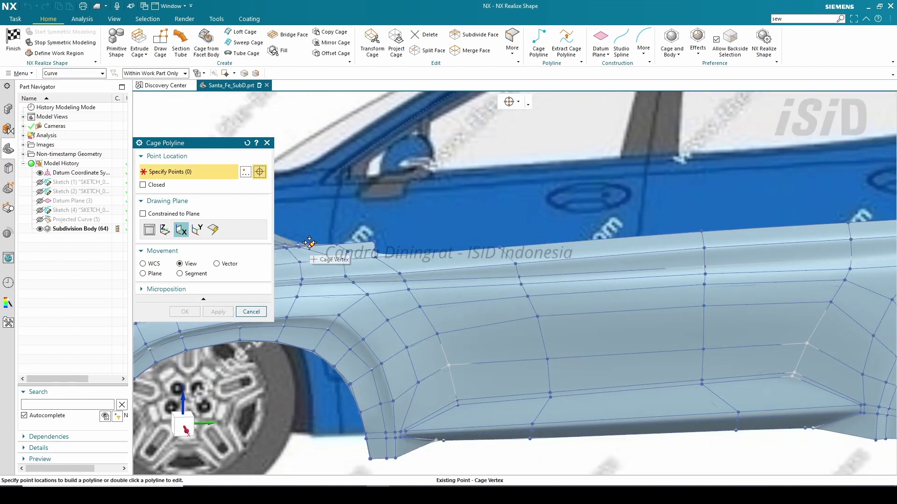
{"action": "left_click", "coordinate": [310, 243]}
{"action": "scroll", "coordinate": [341, 201], "scroll_direction": "down", "scroll_amount": 3}
{"action": "scroll", "coordinate": [351, 228], "scroll_direction": "up", "scroll_amount": 3}
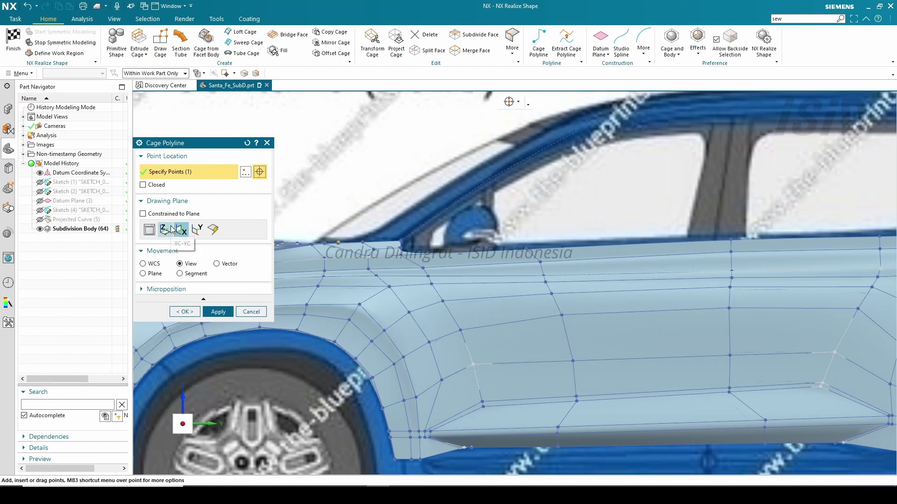
Reset the Cage Polyline options to their defaults and leave the command.
{"action": "left_click", "coordinate": [247, 143]}
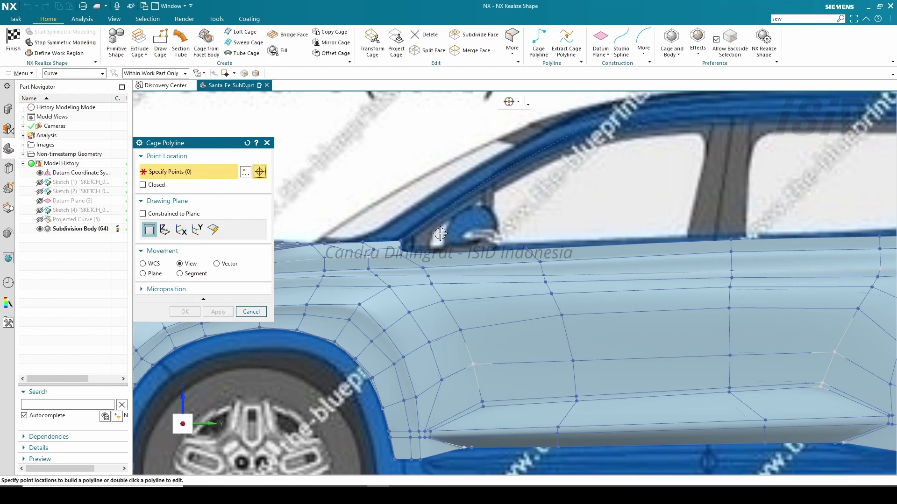
{"action": "scroll", "coordinate": [431, 228], "scroll_direction": "down", "scroll_amount": 3}
{"action": "scroll", "coordinate": [431, 229], "scroll_direction": "up", "scroll_amount": 2}
{"action": "key", "text": "Escape"}
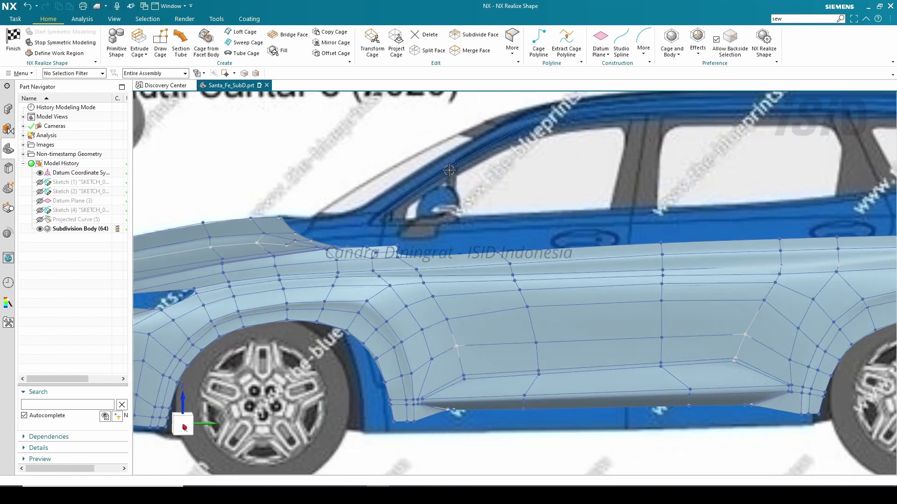
Delete the remaining cage polyline along the A-pillar's lower edge.
{"action": "right_click", "coordinate": [454, 169]}
{"action": "left_click", "coordinate": [474, 191]}
{"action": "key", "text": "Escape"}
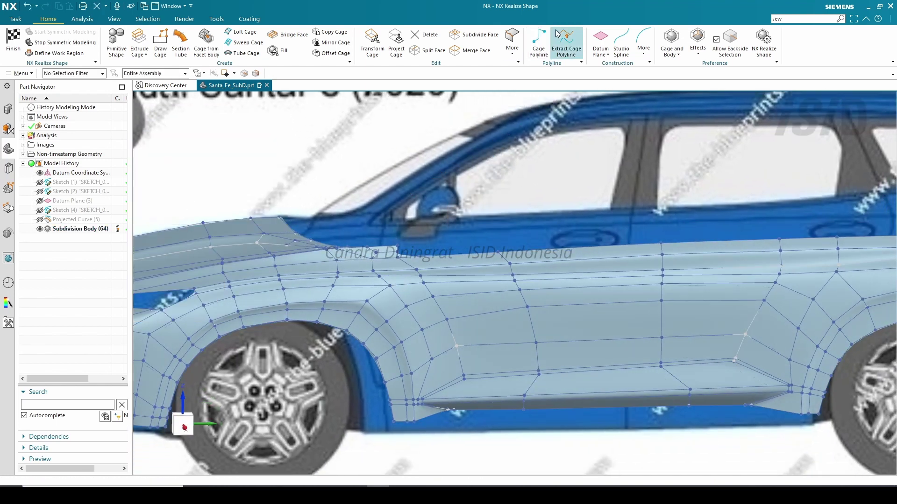
In the side view, draw a three-point cage polyline from the beltline corner by the mirror along the A-pillar's lower edge.
{"action": "left_click", "coordinate": [539, 44]}
{"action": "key", "text": "F8"}
{"action": "scroll", "coordinate": [370, 225], "scroll_direction": "down", "scroll_amount": 2}
{"action": "scroll", "coordinate": [363, 242], "scroll_direction": "up", "scroll_amount": 3}
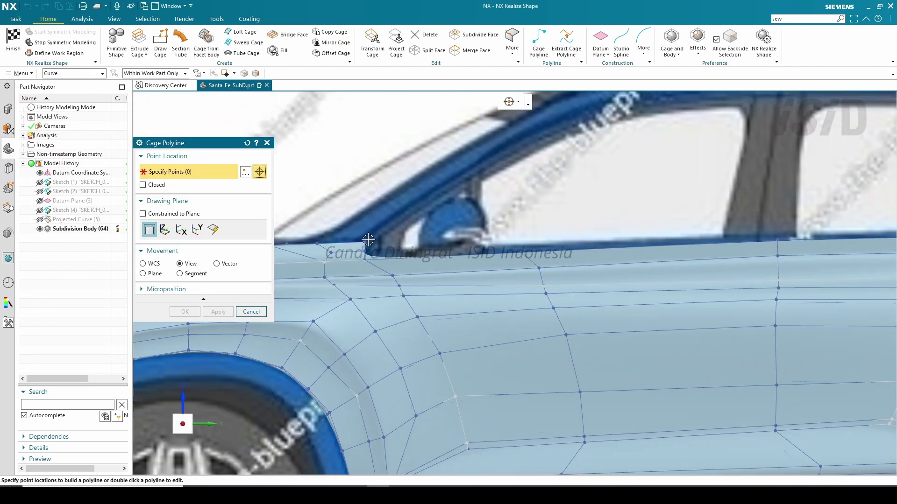
{"action": "left_click", "coordinate": [363, 244]}
{"action": "scroll", "coordinate": [372, 234], "scroll_direction": "down", "scroll_amount": 3}
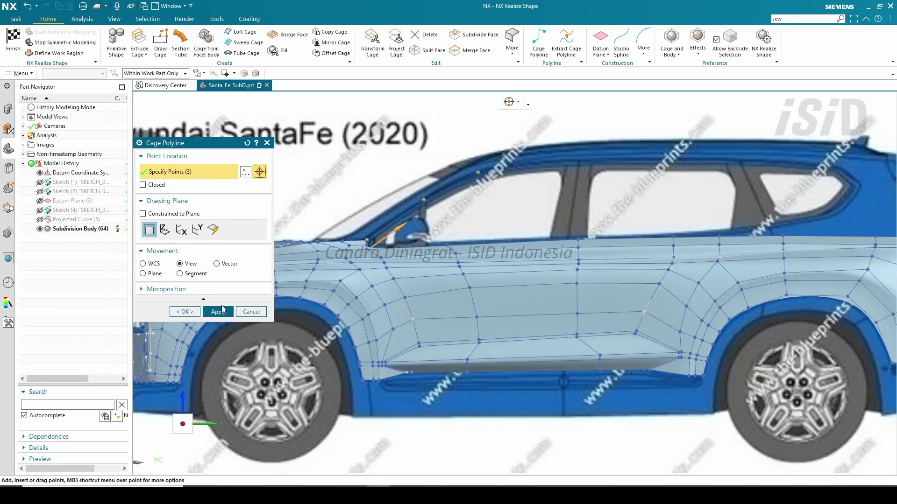
{"action": "left_click", "coordinate": [222, 311]}
Draw a second three-point cage polyline from the windshield's base corner up along the A-pillar's upper edge.
{"action": "scroll", "coordinate": [352, 245], "scroll_direction": "up", "scroll_amount": 4}
{"action": "left_click", "coordinate": [307, 237]}
{"action": "scroll", "coordinate": [332, 227], "scroll_direction": "down", "scroll_amount": 3}
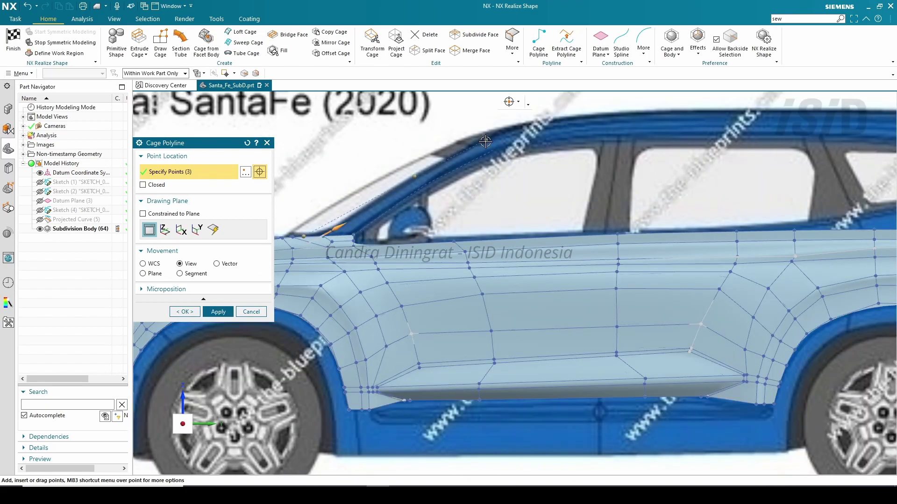
{"action": "left_click", "coordinate": [185, 312]}
In the top view, move the upper-edge polyline's middle and end points inward along the WCS X axis onto the blueprint's A-pillar.
{"action": "middle_click_drag", "start_coordinate": [467, 299], "coordinate": [478, 305]}
{"action": "key", "text": "ctrl+alt+t"}
{"action": "scroll", "coordinate": [642, 374], "scroll_direction": "up", "scroll_amount": 4}
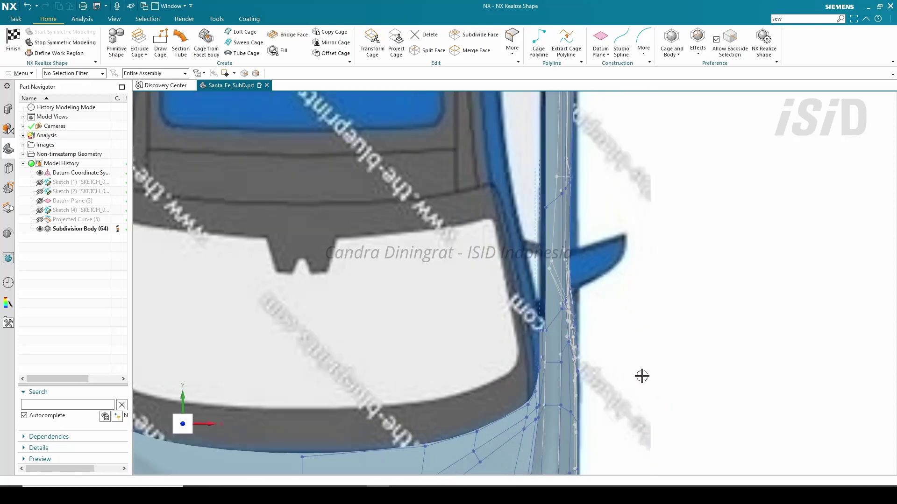
{"action": "double_click", "coordinate": [538, 273]}
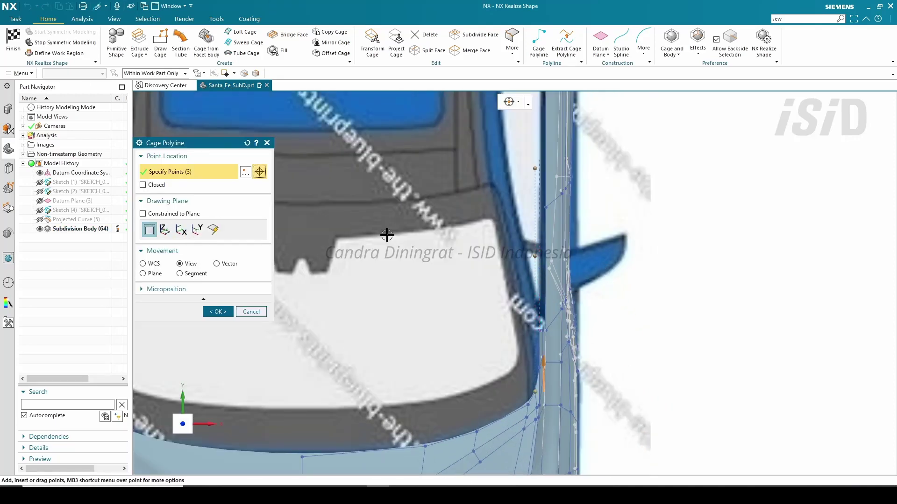
{"action": "left_click", "coordinate": [219, 290]}
{"action": "left_click", "coordinate": [152, 263]}
{"action": "left_click_drag", "start_coordinate": [535, 259], "coordinate": [516, 260]}
{"action": "left_click_drag", "start_coordinate": [536, 169], "coordinate": [490, 169]}
{"action": "left_click", "coordinate": [218, 363]}
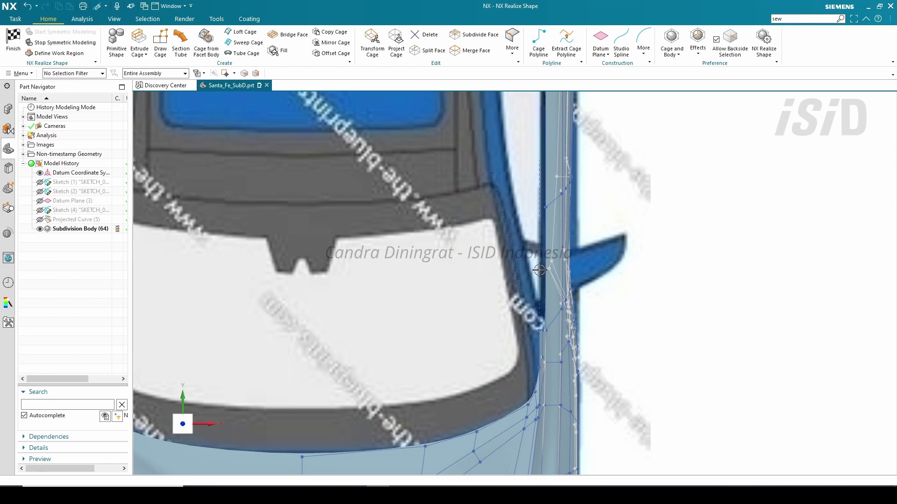
Shift the lower-edge polyline's middle and end points inward along X to follow the A-pillar, and recheck the upper-edge polyline.
{"action": "double_click", "coordinate": [530, 271]}
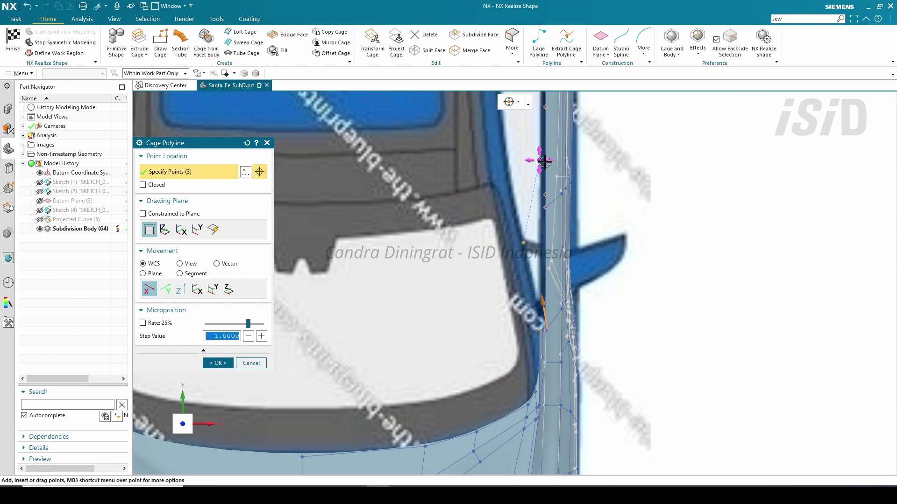
{"action": "left_click", "coordinate": [220, 362]}
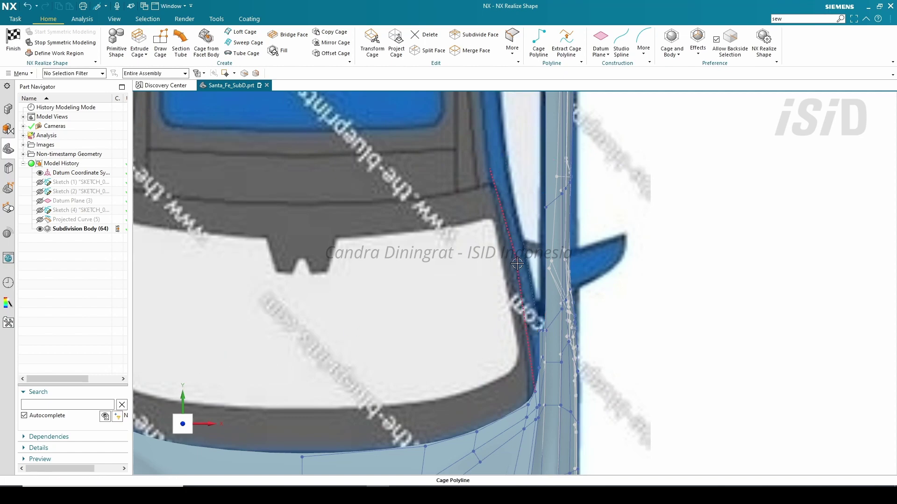
{"action": "double_click", "coordinate": [511, 256]}
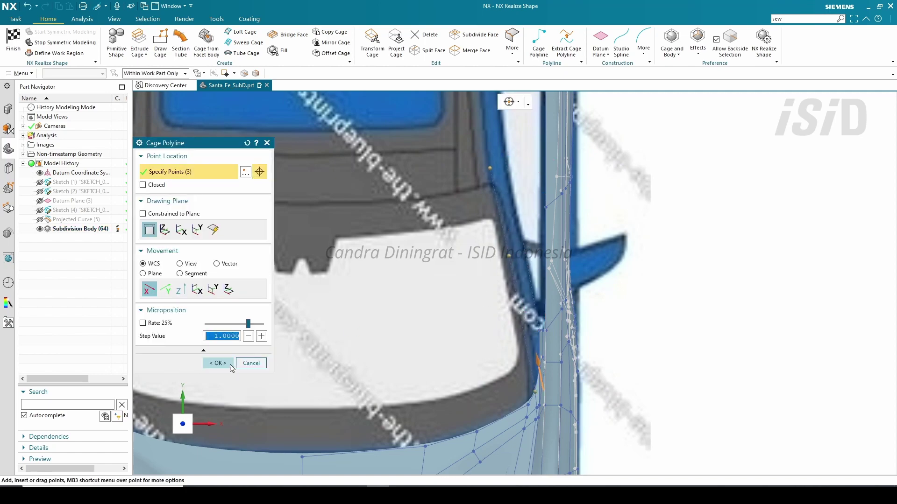
{"action": "left_click", "coordinate": [230, 365]}
Sweep the two cage edges at the A-pillar's base along the two A-pillar polylines to form the pillar strip.
{"action": "scroll", "coordinate": [388, 159], "scroll_direction": "down", "scroll_amount": 3}
{"action": "middle_click_drag", "start_coordinate": [388, 158], "coordinate": [299, 101]}
{"action": "scroll", "coordinate": [466, 290], "scroll_direction": "up", "scroll_amount": 2}
{"action": "scroll", "coordinate": [466, 290], "scroll_direction": "down", "scroll_amount": 2}
{"action": "middle_click_drag", "start_coordinate": [466, 290], "coordinate": [465, 356], "text": "shift"}
{"action": "scroll", "coordinate": [477, 348], "scroll_direction": "up", "scroll_amount": 2}
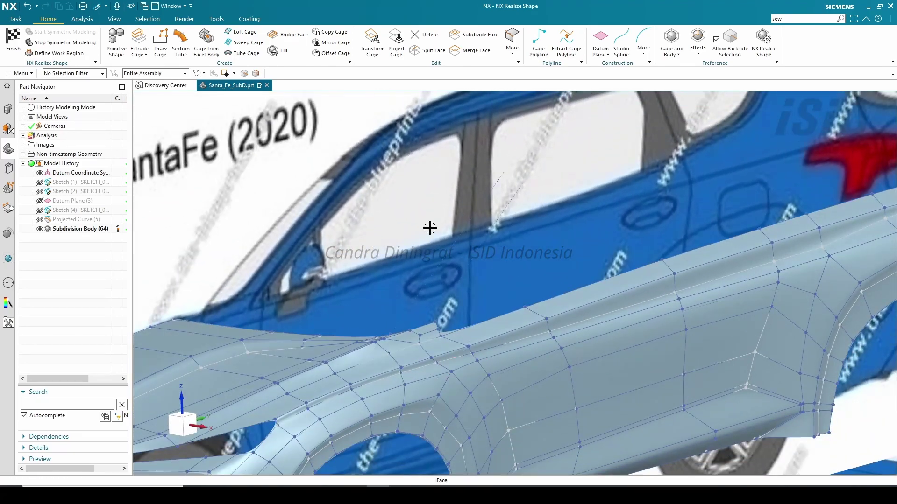
{"action": "scroll", "coordinate": [501, 356], "scroll_direction": "up", "scroll_amount": 1}
{"action": "left_click", "coordinate": [245, 43]}
{"action": "scroll", "coordinate": [391, 327], "scroll_direction": "up", "scroll_amount": 3}
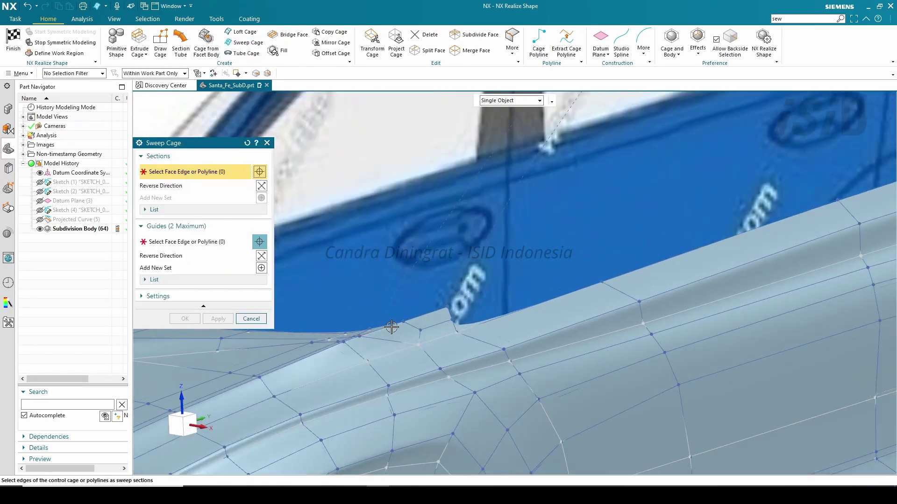
{"action": "left_click", "coordinate": [385, 321]}
{"action": "scroll", "coordinate": [419, 318], "scroll_direction": "down", "scroll_amount": 2}
{"action": "left_click", "coordinate": [421, 316]}
{"action": "scroll", "coordinate": [421, 316], "scroll_direction": "down", "scroll_amount": 1}
{"action": "middle_click", "coordinate": [422, 314]}
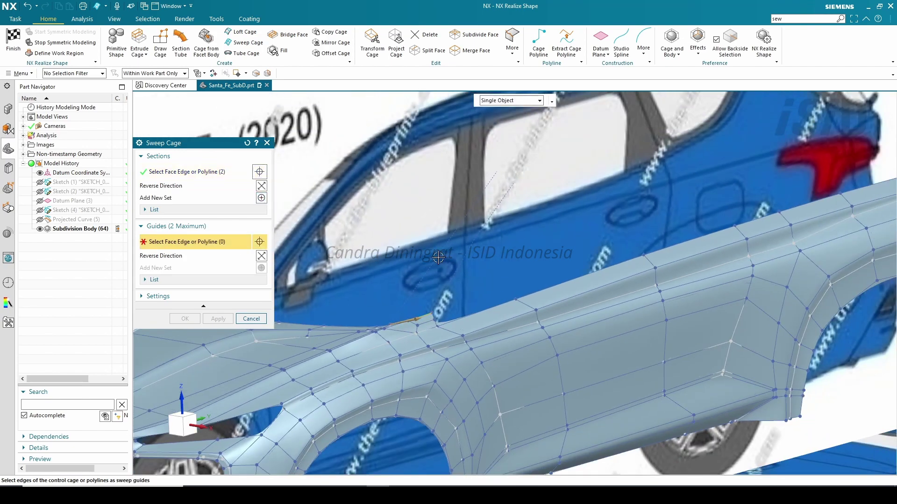
{"action": "left_click", "coordinate": [437, 258]}
{"action": "middle_click", "coordinate": [479, 287]}
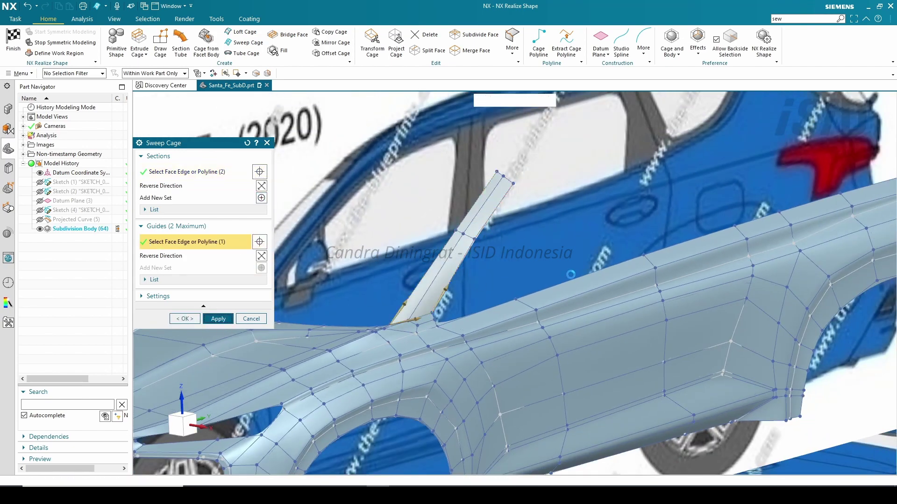
{"action": "scroll", "coordinate": [420, 346], "scroll_direction": "down", "scroll_amount": 3}
{"action": "middle_click_drag", "start_coordinate": [576, 279], "coordinate": [578, 338]}
{"action": "left_click", "coordinate": [251, 319]}
Finish the Realize Shape session and inspect the mirrored car body shaded without edges.
{"action": "left_click", "coordinate": [15, 44]}
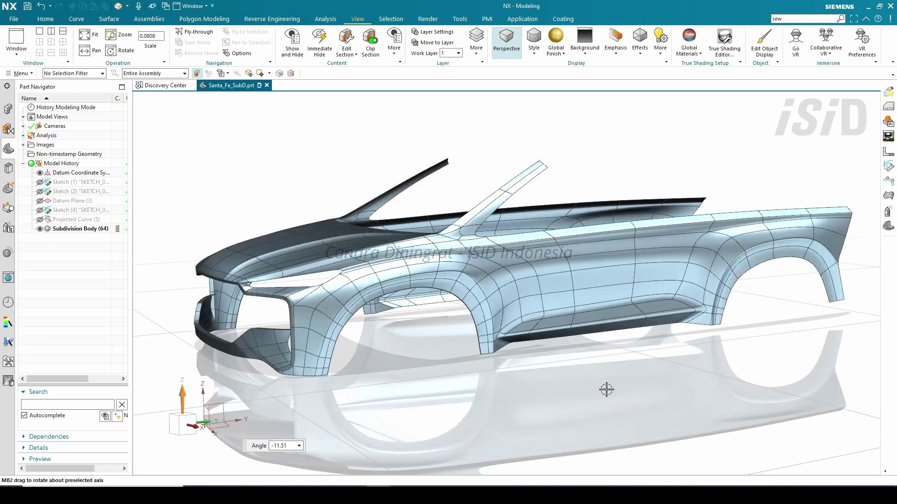
{"action": "middle_click_drag", "start_coordinate": [606, 389], "coordinate": [391, 415]}
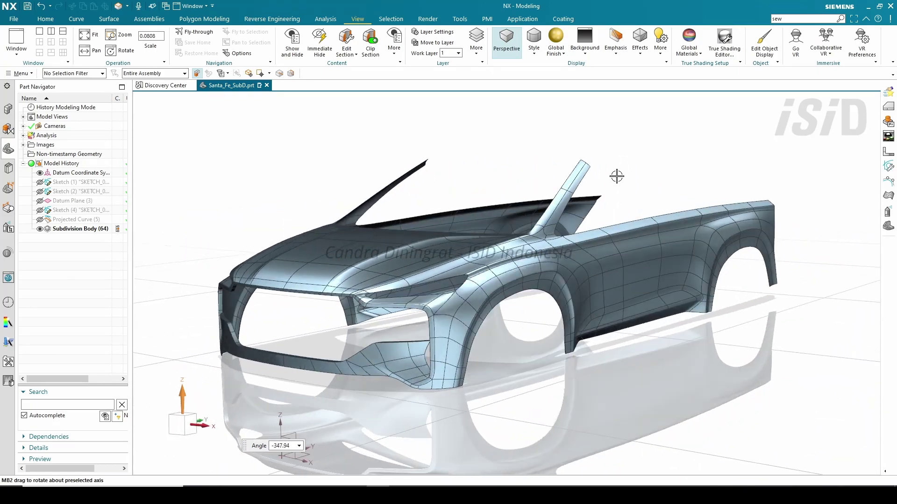
{"action": "left_click", "coordinate": [643, 45]}
{"action": "left_click", "coordinate": [659, 115]}
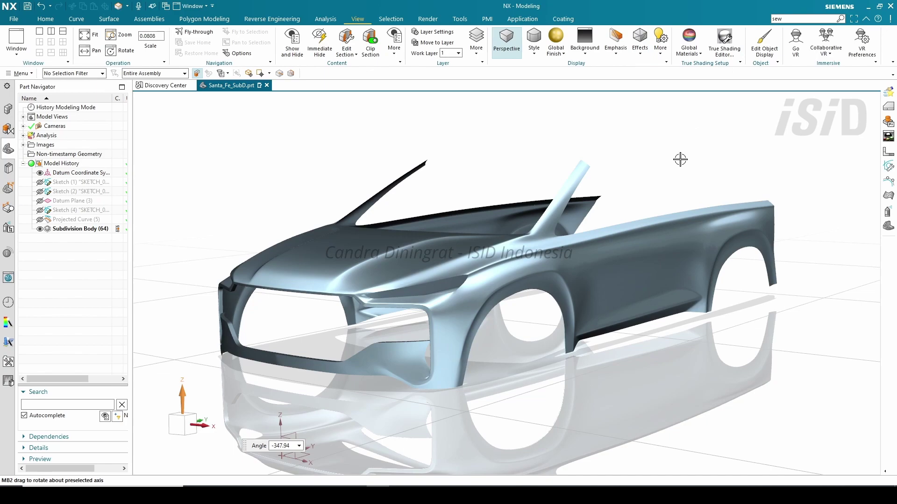
{"action": "middle_click_drag", "start_coordinate": [665, 161], "coordinate": [412, 202]}
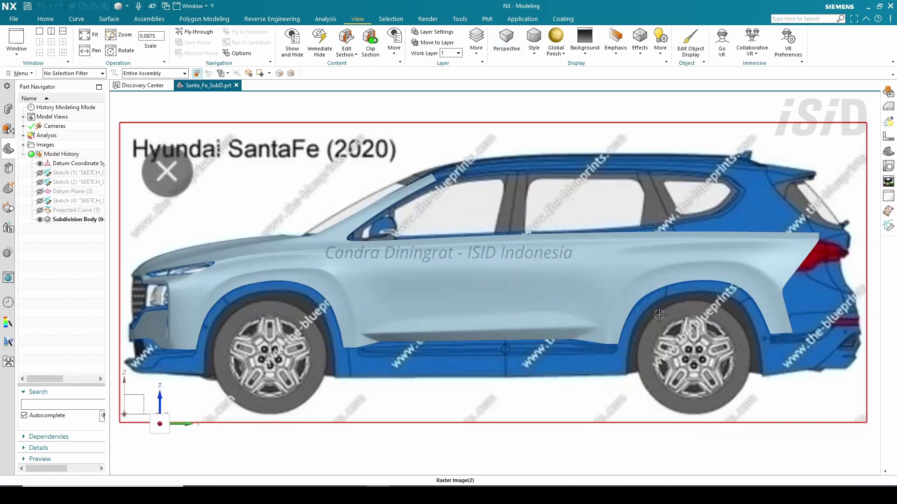
Reopen the car's subdivision body for editing and dismiss the Transform Cage command.
{"action": "right_click", "coordinate": [609, 261]}
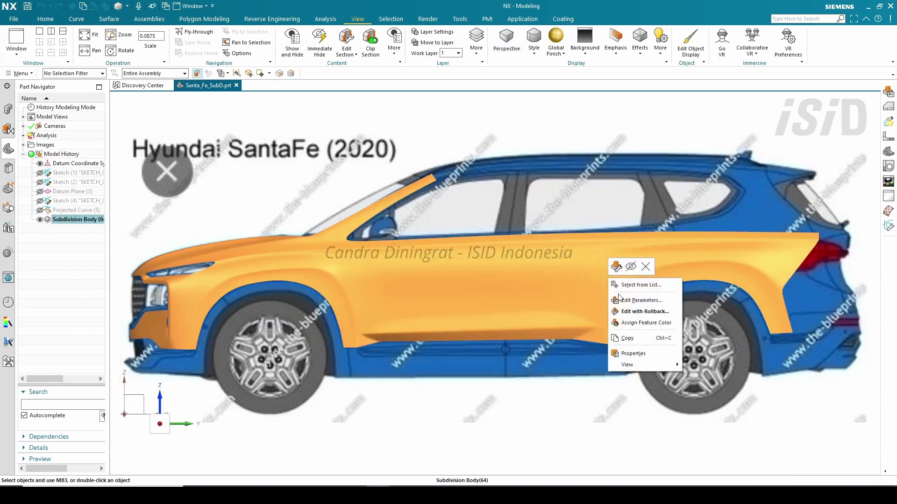
{"action": "left_click", "coordinate": [625, 300]}
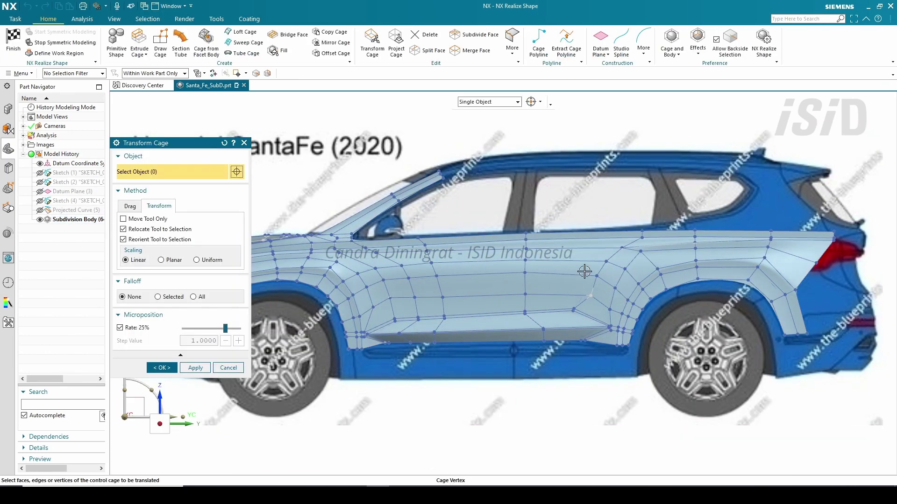
{"action": "left_click", "coordinate": [244, 144]}
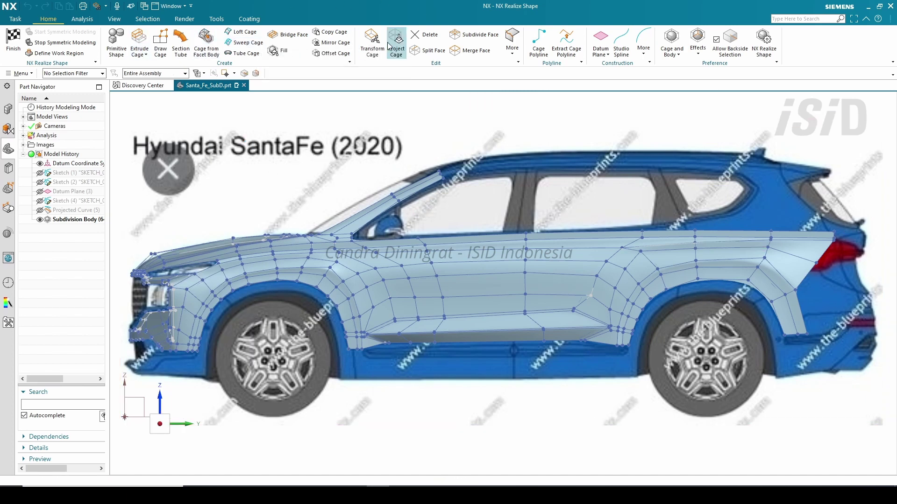
Extrude the three rear beltline cage edges 100 mm upward along the Z axis.
{"action": "left_click", "coordinate": [138, 41]}
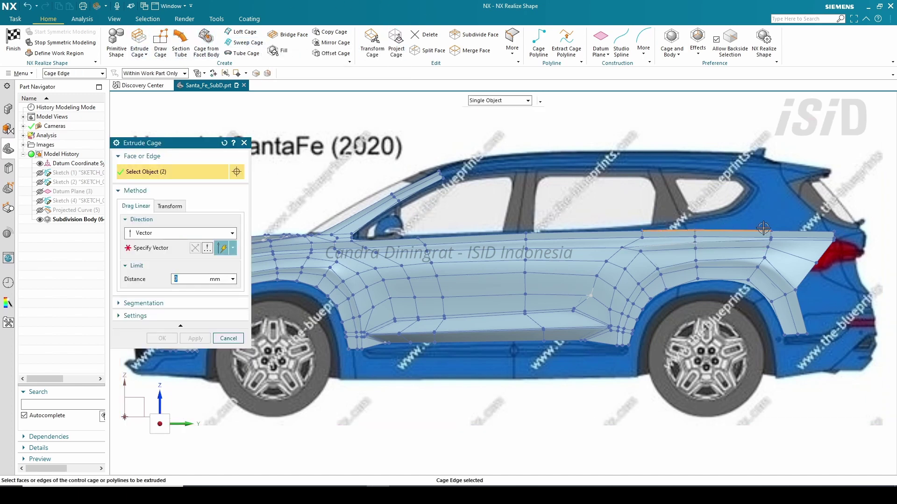
{"action": "left_click", "coordinate": [221, 247]}
{"action": "left_click", "coordinate": [503, 255]}
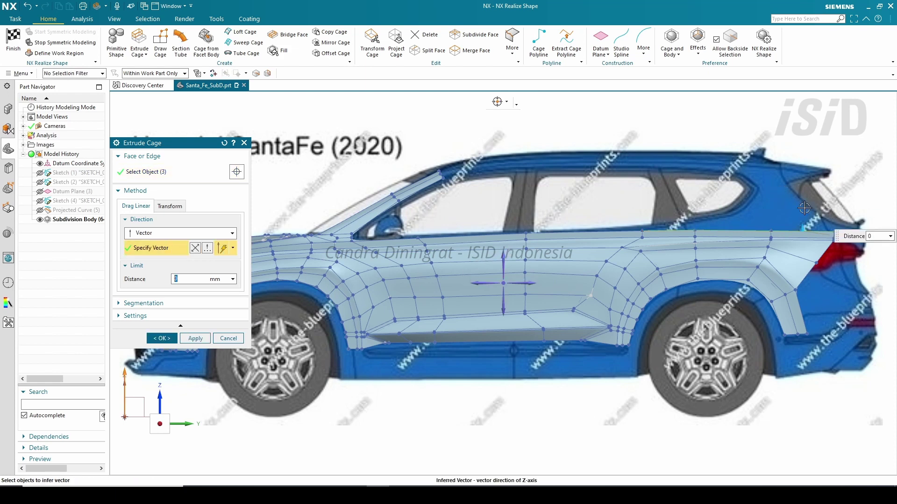
{"action": "left_click_drag", "start_coordinate": [802, 221], "coordinate": [799, 208]}
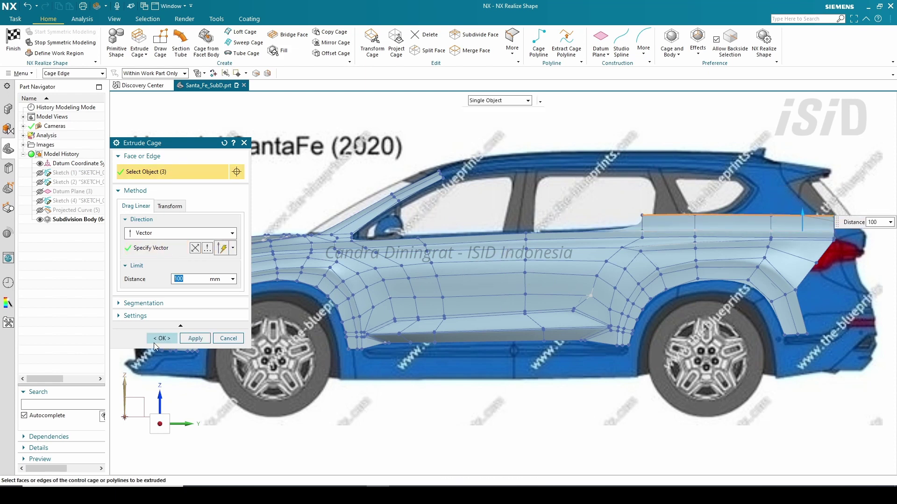
{"action": "left_click", "coordinate": [154, 342]}
Turn off the 25% microposition rate and raise the extruded strip's rearmost top edge along Z toward the roofline.
{"action": "left_click", "coordinate": [373, 42]}
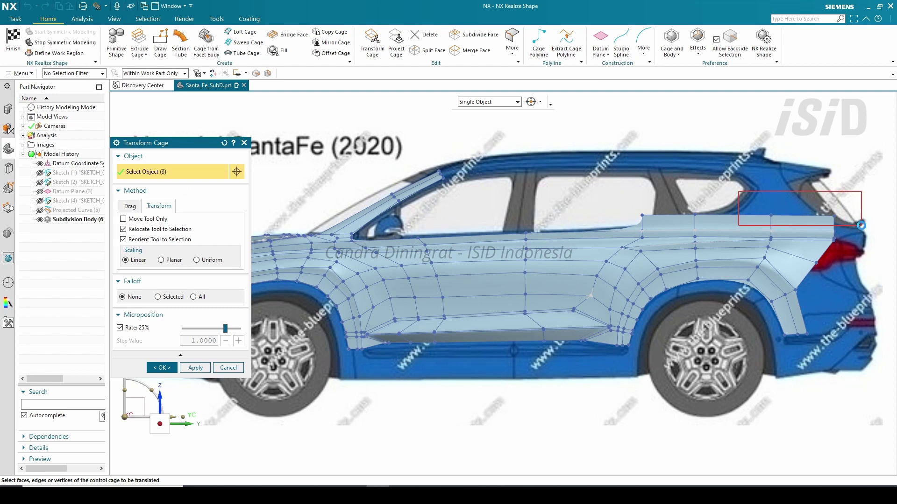
{"action": "left_click_drag", "start_coordinate": [861, 225], "coordinate": [861, 226]}
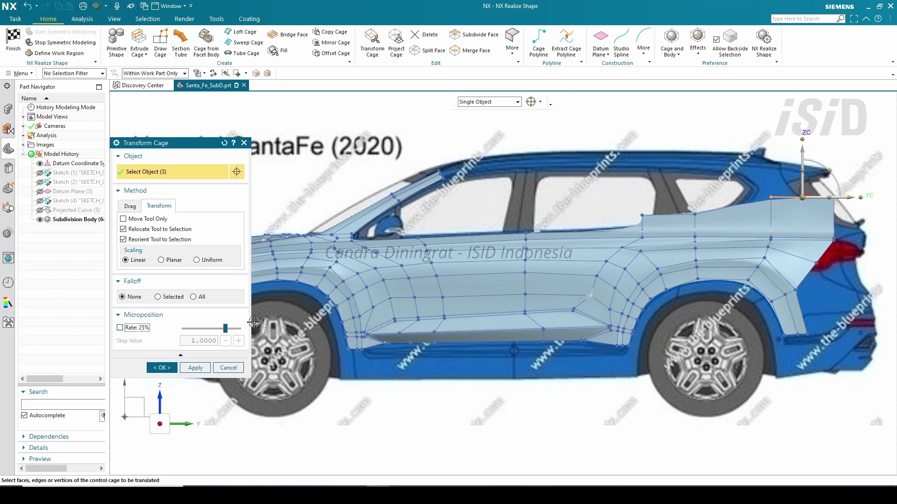
{"action": "left_click_drag", "start_coordinate": [808, 152], "coordinate": [807, 121]}
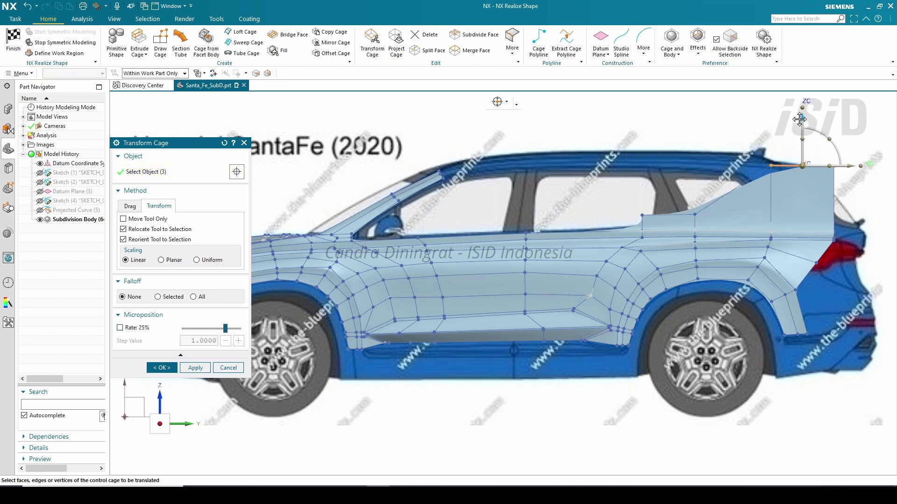
{"action": "left_click", "coordinate": [162, 368]}
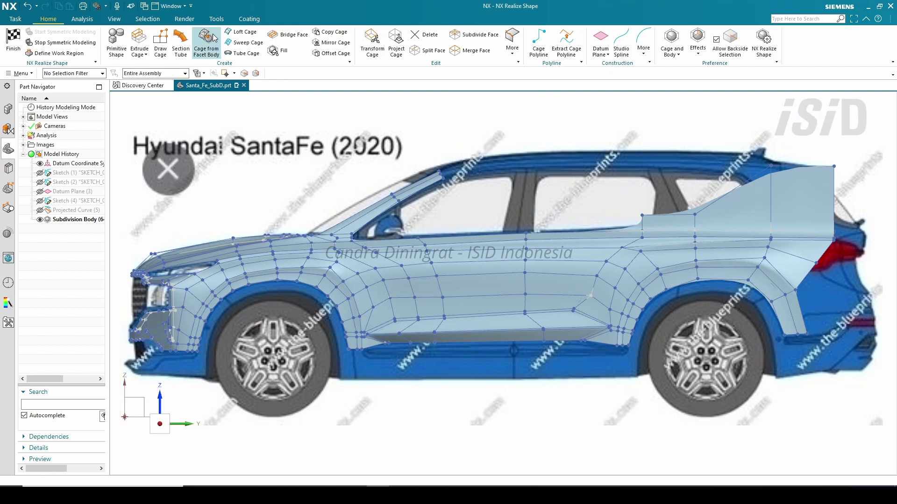
Sweep a cage strip along the door beltline between the short edge at the mirror corner and the rear strip's front vertical edge.
{"action": "left_click", "coordinate": [247, 43]}
{"action": "scroll", "coordinate": [334, 252], "scroll_direction": "up", "scroll_amount": 3}
{"action": "scroll", "coordinate": [334, 252], "scroll_direction": "up", "scroll_amount": 2}
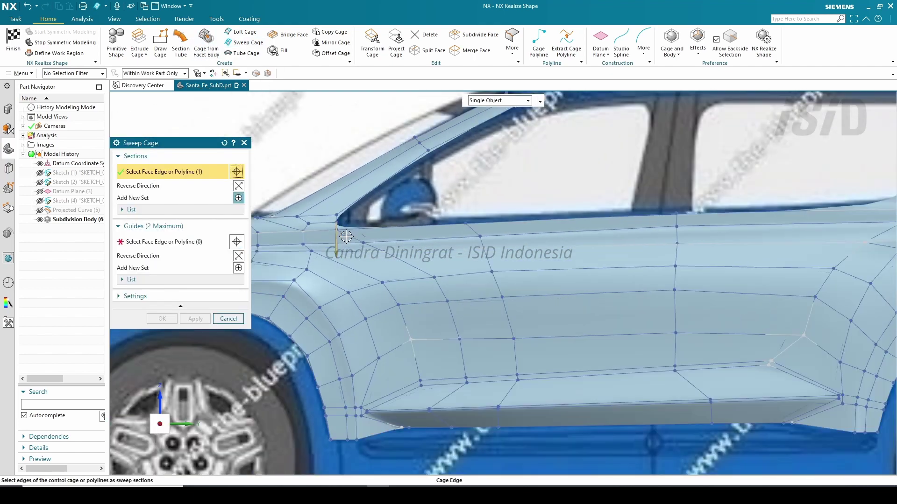
{"action": "left_click", "coordinate": [334, 252]}
{"action": "scroll", "coordinate": [334, 252], "scroll_direction": "down", "scroll_amount": 4}
{"action": "scroll", "coordinate": [481, 241], "scroll_direction": "up", "scroll_amount": 3}
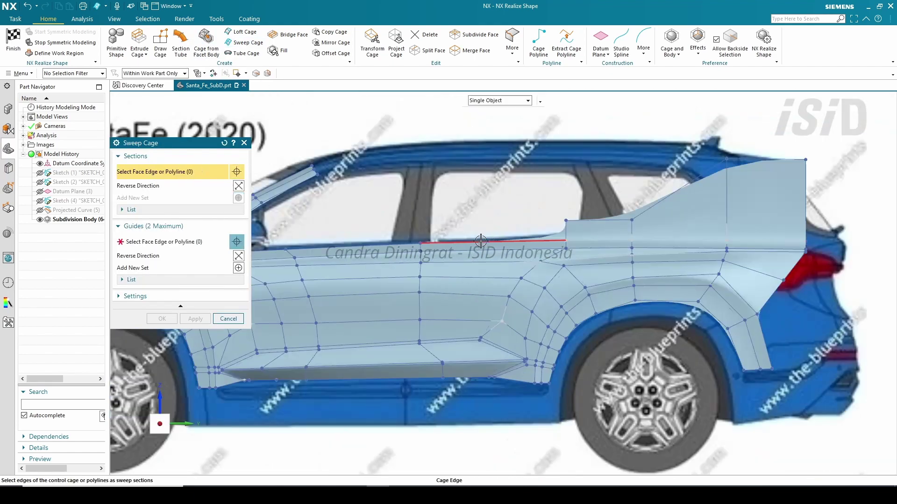
{"action": "left_click", "coordinate": [565, 231]}
{"action": "middle_click_drag", "start_coordinate": [493, 253], "coordinate": [570, 253], "text": "shift"}
{"action": "left_click", "coordinate": [136, 244]}
{"action": "left_click", "coordinate": [320, 251]}
{"action": "left_click", "coordinate": [445, 248]}
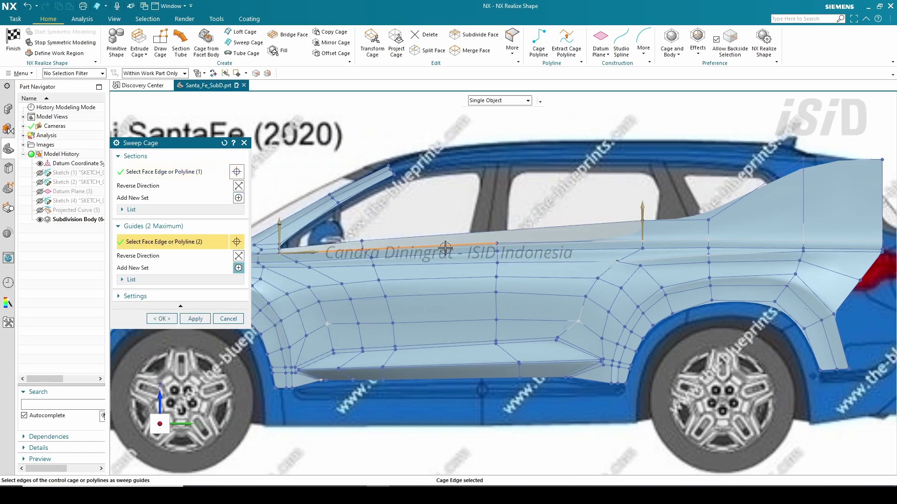
{"action": "left_click", "coordinate": [197, 321]}
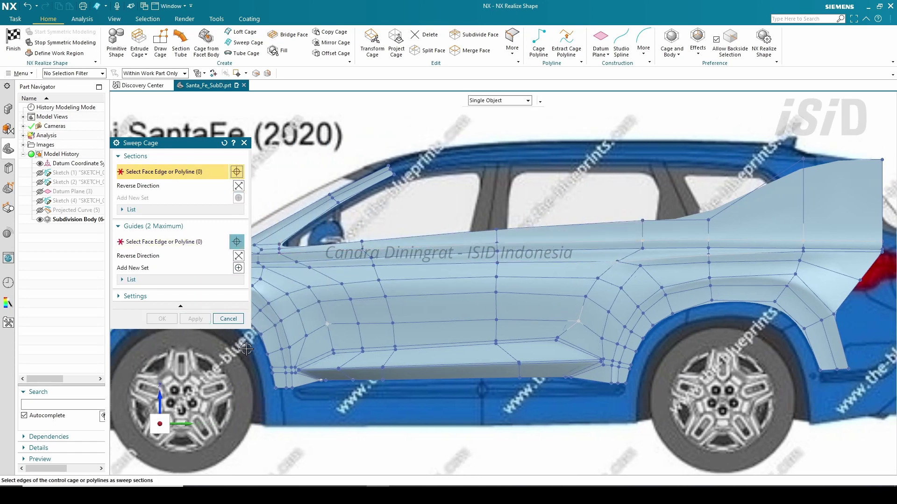
{"action": "left_click", "coordinate": [228, 319]}
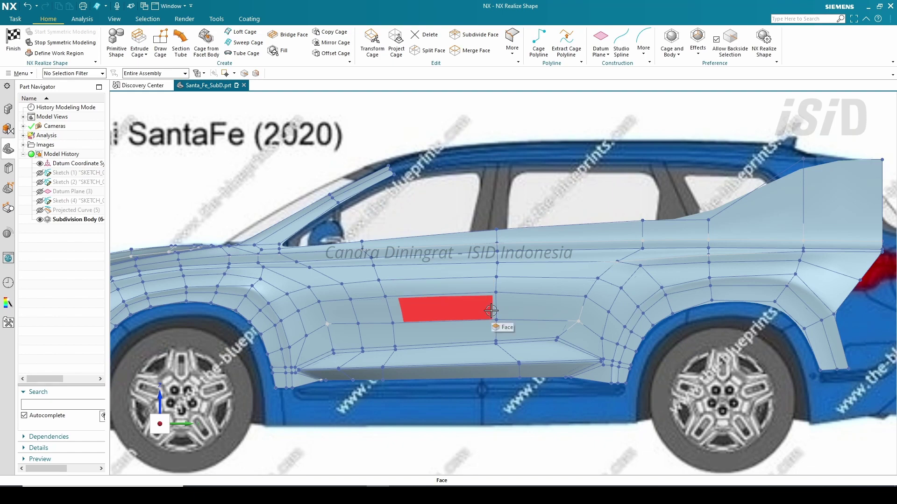
Draw a cage polyline along the roof rail from the A-pillar strip's upper end back over the side windows.
{"action": "scroll", "coordinate": [642, 99], "scroll_direction": "up", "scroll_amount": 2}
{"action": "left_click", "coordinate": [539, 45]}
{"action": "scroll", "coordinate": [368, 183], "scroll_direction": "up", "scroll_amount": 2}
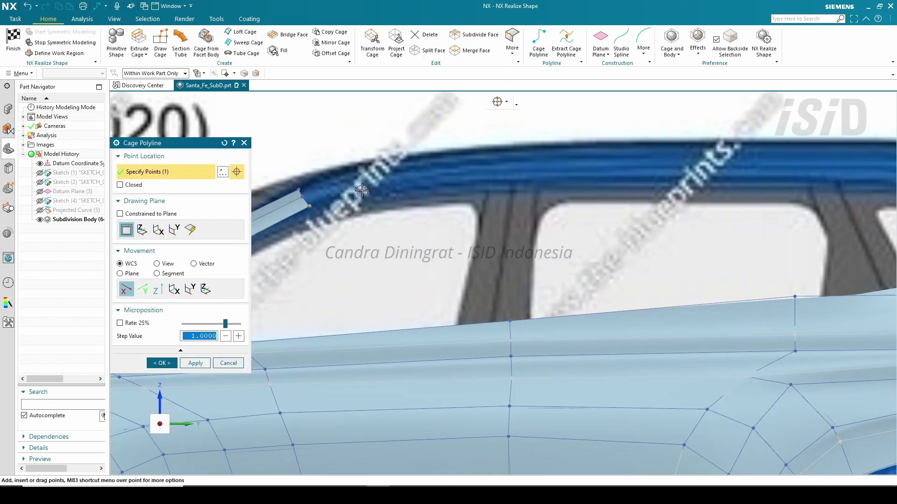
{"action": "left_click", "coordinate": [369, 188]}
{"action": "scroll", "coordinate": [370, 188], "scroll_direction": "down", "scroll_amount": 3}
{"action": "scroll", "coordinate": [441, 183], "scroll_direction": "up", "scroll_amount": 3}
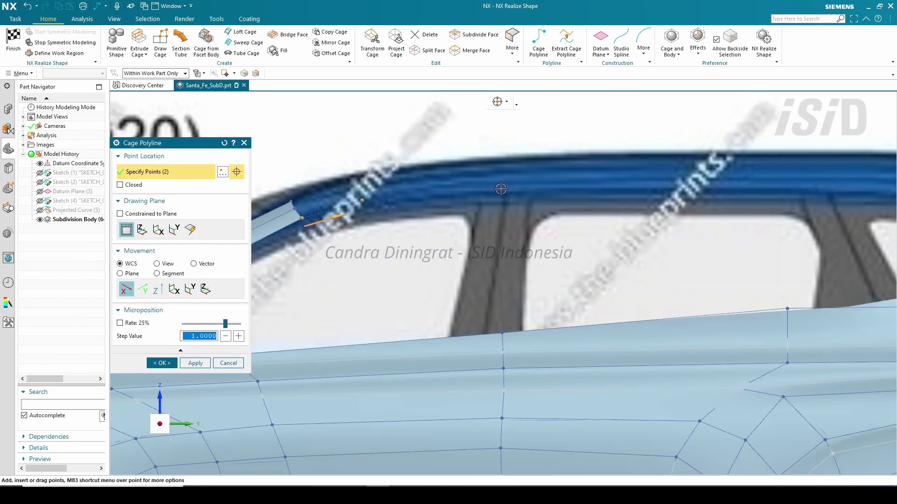
{"action": "middle_click_drag", "start_coordinate": [587, 206], "coordinate": [428, 206], "text": "shift"}
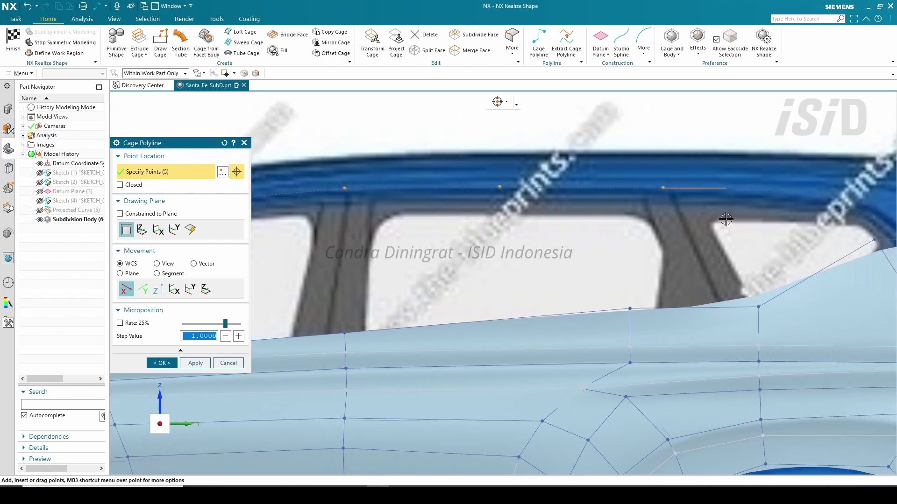
{"action": "middle_click_drag", "start_coordinate": [726, 219], "coordinate": [569, 219], "text": "shift"}
{"action": "left_click", "coordinate": [713, 206]}
{"action": "scroll", "coordinate": [706, 206], "scroll_direction": "down", "scroll_amount": 3}
{"action": "left_click", "coordinate": [162, 363]}
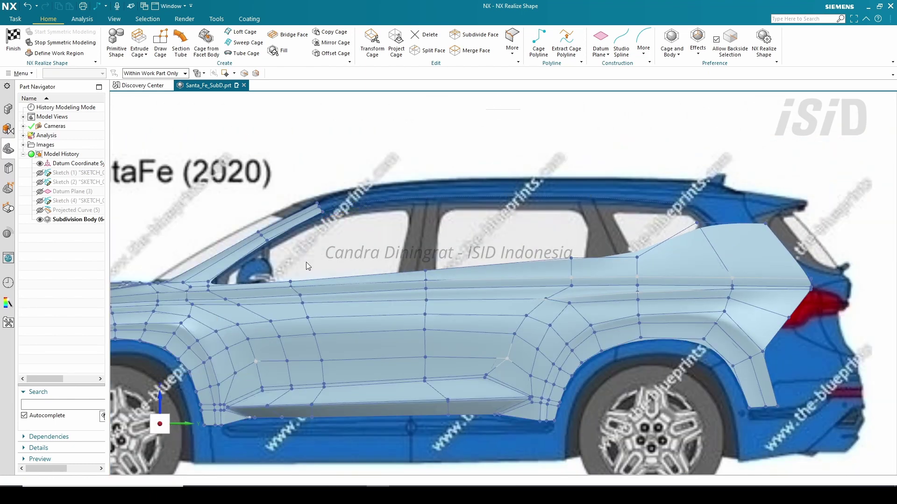
{"action": "scroll", "coordinate": [306, 262], "scroll_direction": "up", "scroll_amount": 3}
{"action": "left_click", "coordinate": [244, 43]}
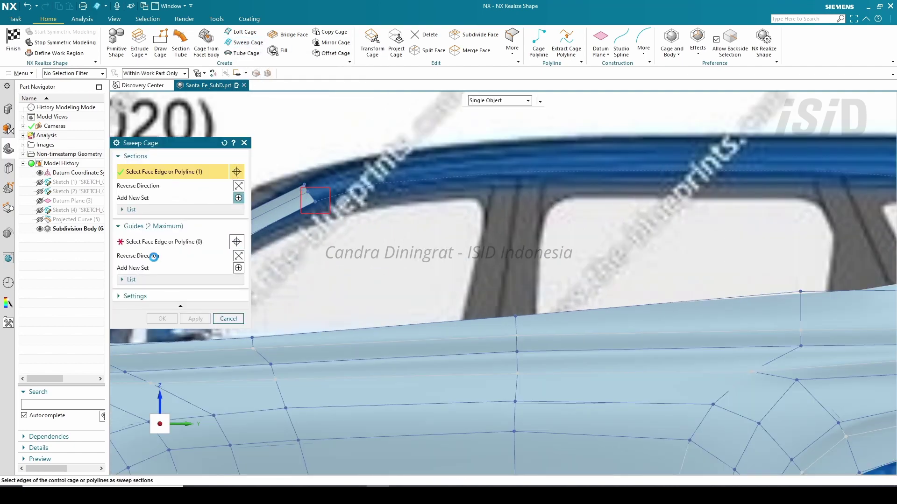
{"action": "left_click", "coordinate": [245, 143]}
Reopen the roof rail polyline and, in top view, move its second and third points inward to follow the roof edge.
{"action": "double_click", "coordinate": [419, 180]}
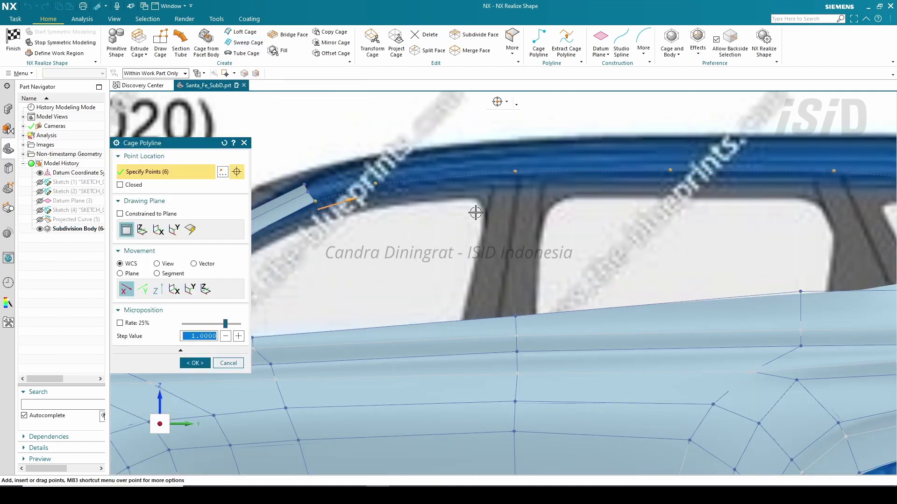
{"action": "key", "text": "ctrl+alt+t"}
{"action": "scroll", "coordinate": [537, 393], "scroll_direction": "up", "scroll_amount": 8}
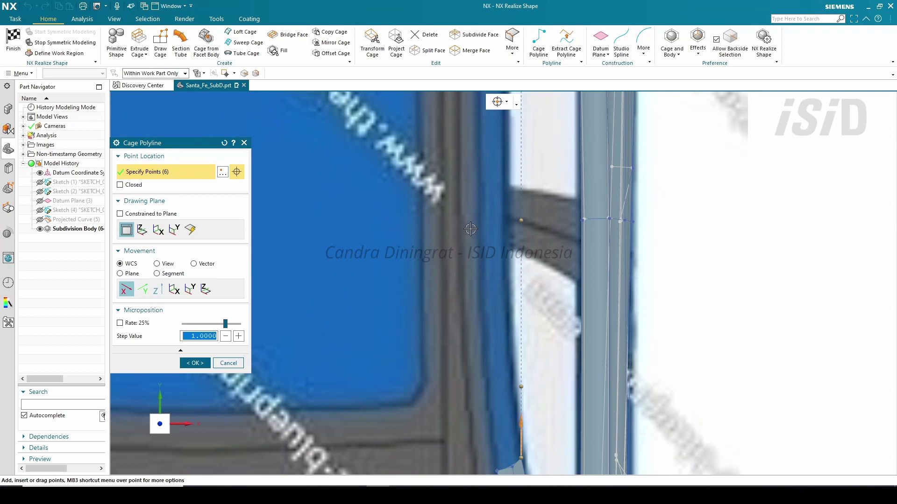
{"action": "middle_click_drag", "start_coordinate": [470, 229], "coordinate": [470, 191], "text": "shift"}
{"action": "left_click_drag", "start_coordinate": [521, 349], "coordinate": [511, 349]}
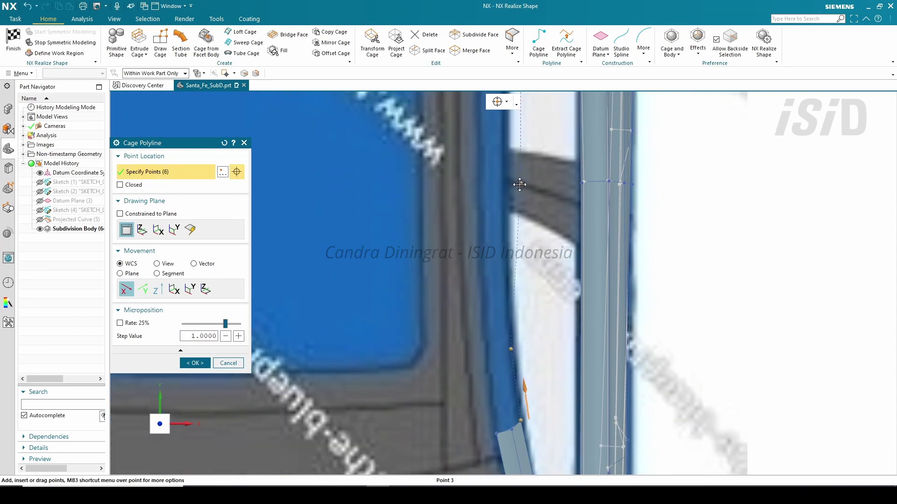
{"action": "left_click_drag", "start_coordinate": [520, 184], "coordinate": [507, 185]}
Move the roof rail polyline's three remaining rear points inward along the roof edge in top view and accept the polyline.
{"action": "middle_click_drag", "start_coordinate": [496, 202], "coordinate": [497, 433], "text": "shift"}
{"action": "left_click_drag", "start_coordinate": [521, 230], "coordinate": [507, 232]}
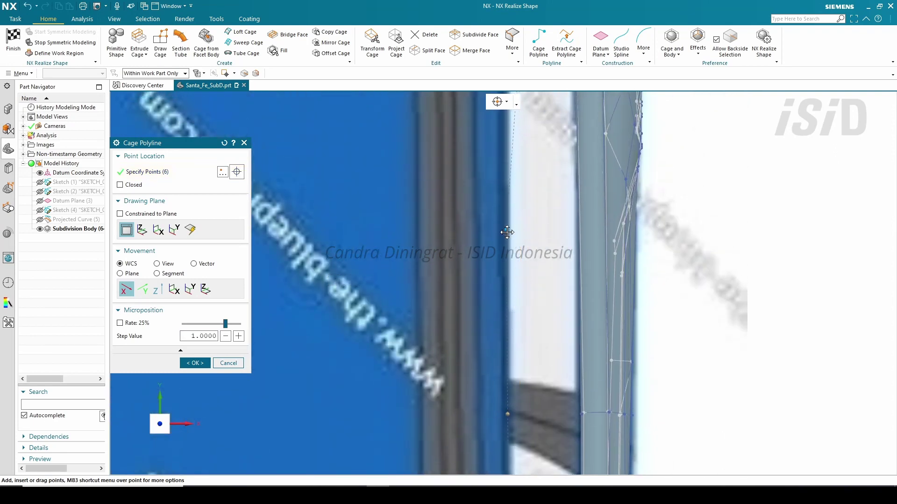
{"action": "middle_click_drag", "start_coordinate": [503, 196], "coordinate": [505, 390], "text": "shift"}
{"action": "left_click_drag", "start_coordinate": [520, 230], "coordinate": [503, 232]}
{"action": "middle_click_drag", "start_coordinate": [502, 192], "coordinate": [503, 427], "text": "shift"}
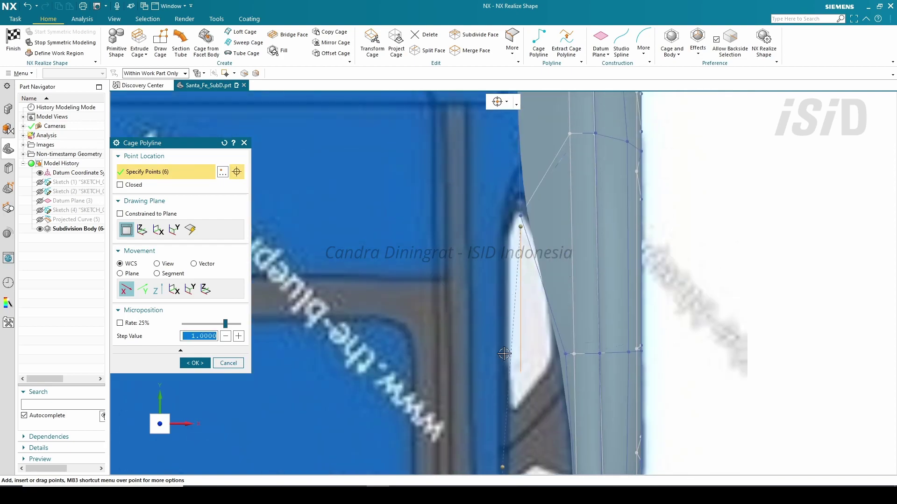
{"action": "left_click_drag", "start_coordinate": [520, 228], "coordinate": [501, 232]}
{"action": "key", "text": "ctrl+alt+r"}
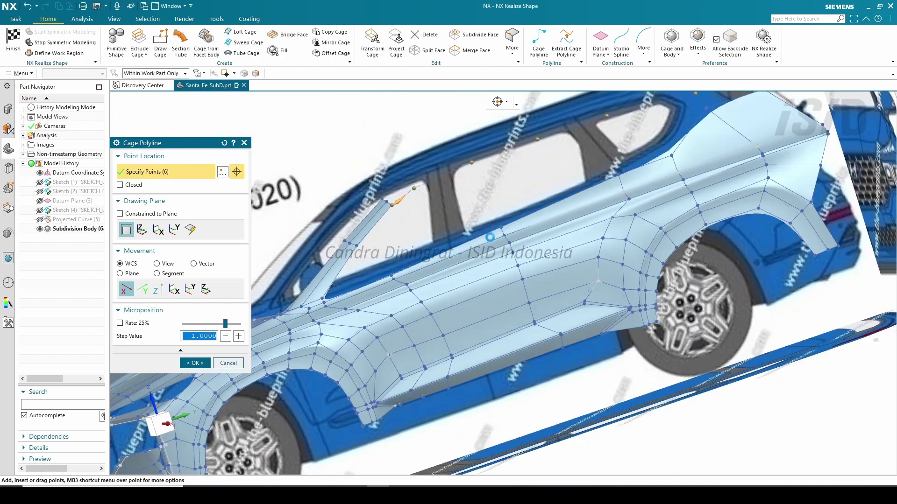
{"action": "left_click", "coordinate": [189, 363]}
Sweep one end edge of the A-pillar strip along the roof rail polyline to create the first row of roof rail faces.
{"action": "scroll", "coordinate": [513, 162], "scroll_direction": "up", "scroll_amount": 3}
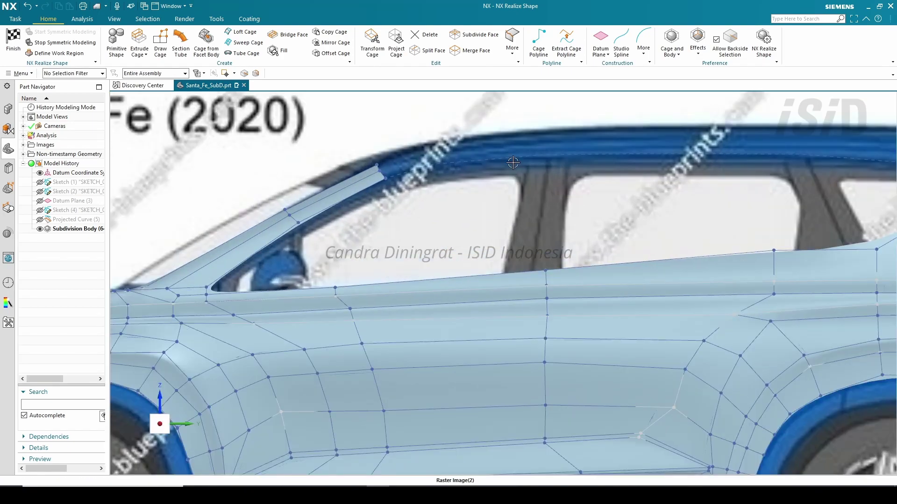
{"action": "left_click", "coordinate": [239, 46]}
{"action": "left_click", "coordinate": [385, 176]}
{"action": "left_click", "coordinate": [222, 242]}
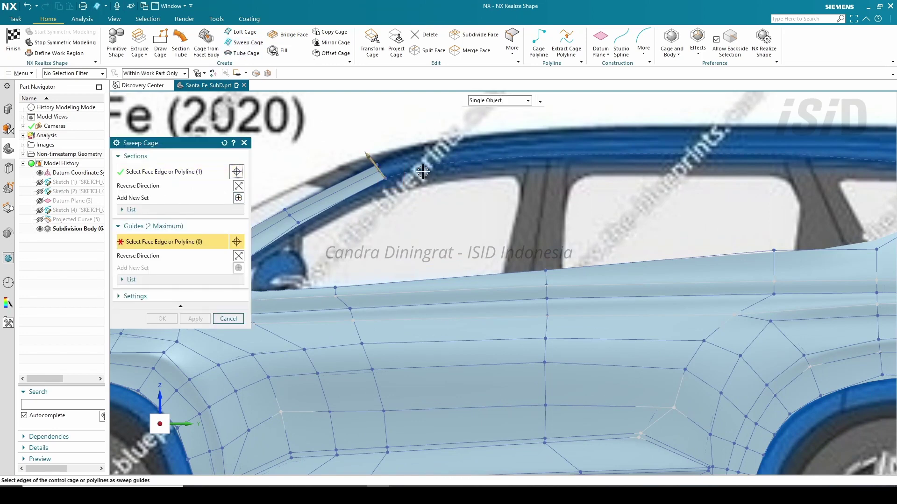
{"action": "left_click", "coordinate": [417, 169]}
{"action": "scroll", "coordinate": [419, 175], "scroll_direction": "down", "scroll_amount": 2}
{"action": "left_click", "coordinate": [194, 319]}
{"action": "scroll", "coordinate": [420, 145], "scroll_direction": "up", "scroll_amount": 4}
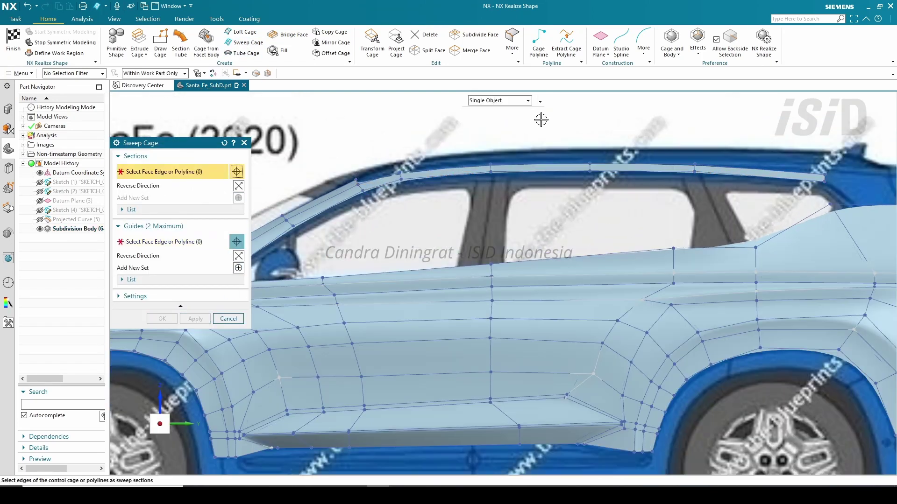
{"action": "left_click", "coordinate": [244, 143]}
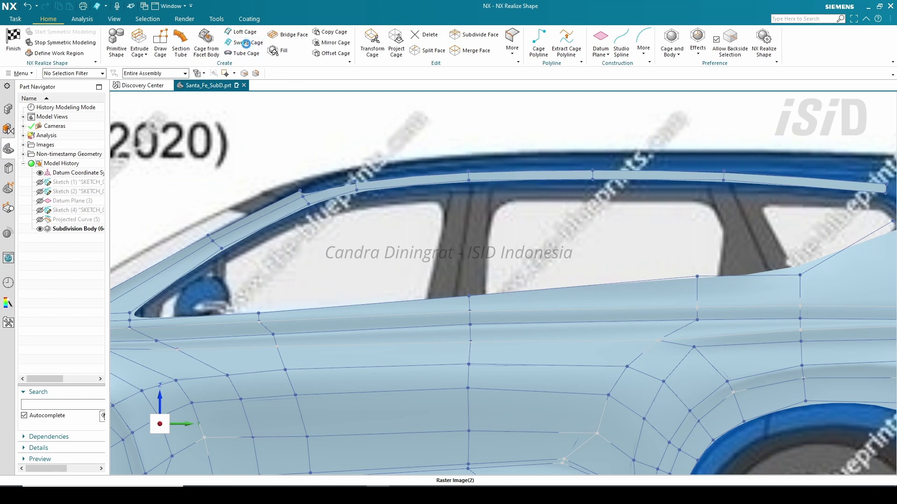
Sweep the A-pillar strip's remaining end edge along the upper edges of the roof rail strip to form a second row.
{"action": "left_click", "coordinate": [246, 43]}
{"action": "left_click", "coordinate": [304, 198]}
{"action": "left_click", "coordinate": [187, 241]}
{"action": "left_click", "coordinate": [387, 176]}
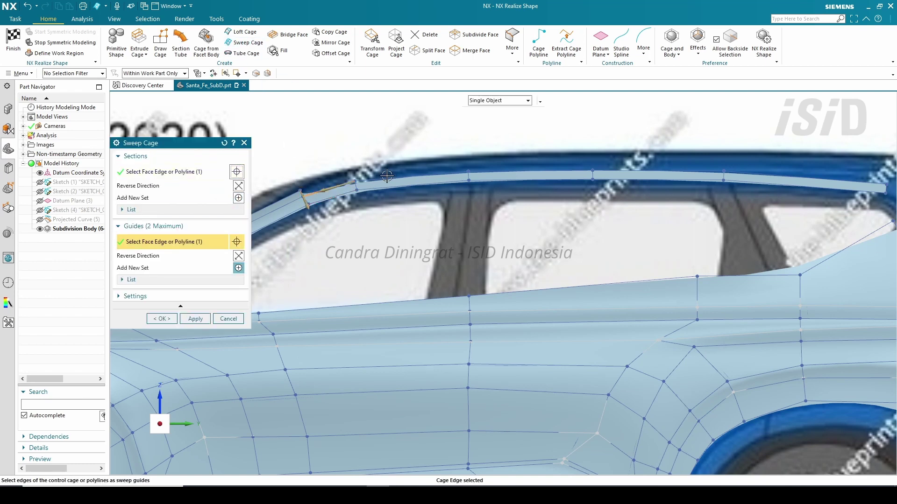
{"action": "scroll", "coordinate": [387, 175], "scroll_direction": "down", "scroll_amount": 2}
{"action": "left_click", "coordinate": [493, 171]}
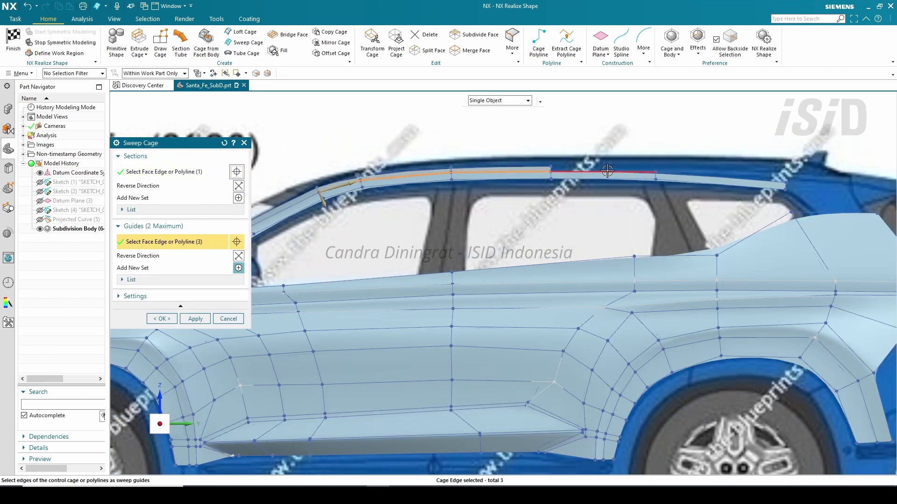
{"action": "left_click", "coordinate": [162, 318]}
{"action": "scroll", "coordinate": [812, 150], "scroll_direction": "up", "scroll_amount": 2}
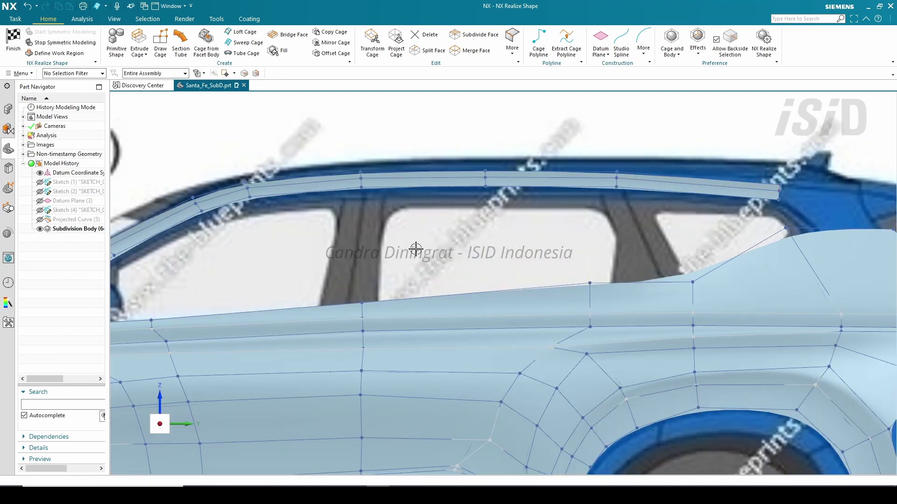
Select the roof rail strip's rear end vertices and adjust them along the Z axis with Transform Cage.
{"action": "scroll", "coordinate": [779, 192], "scroll_direction": "up", "scroll_amount": 2}
{"action": "left_click", "coordinate": [777, 192]}
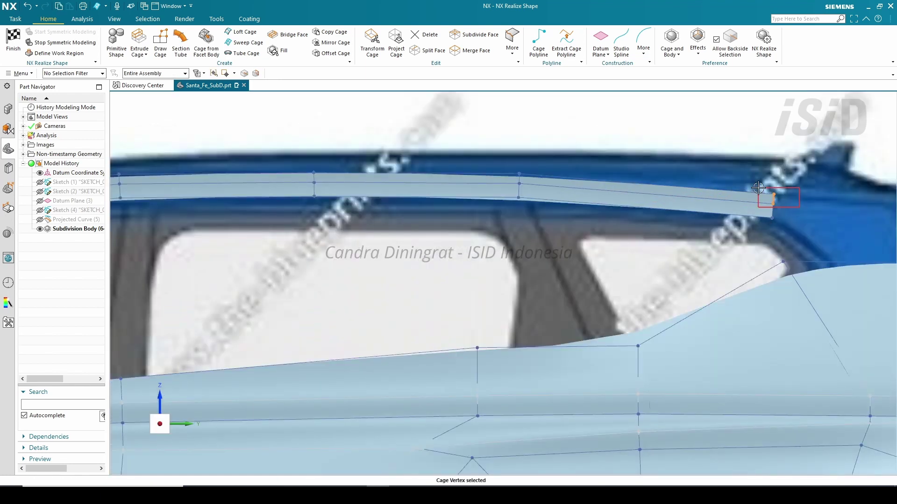
{"action": "left_click", "coordinate": [371, 41]}
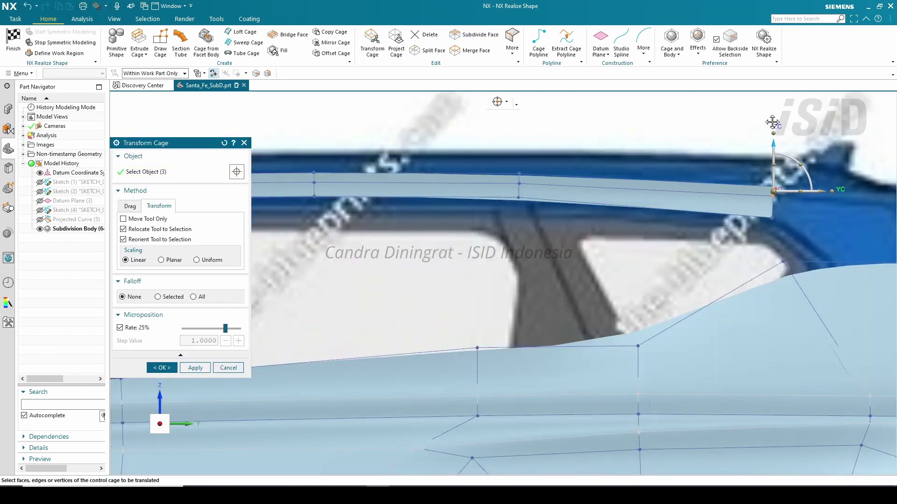
{"action": "scroll", "coordinate": [572, 185], "scroll_direction": "down", "scroll_amount": 2}
{"action": "scroll", "coordinate": [506, 183], "scroll_direction": "up", "scroll_amount": 1}
{"action": "left_click", "coordinate": [163, 370]}
{"action": "scroll", "coordinate": [584, 253], "scroll_direction": "down", "scroll_amount": 4}
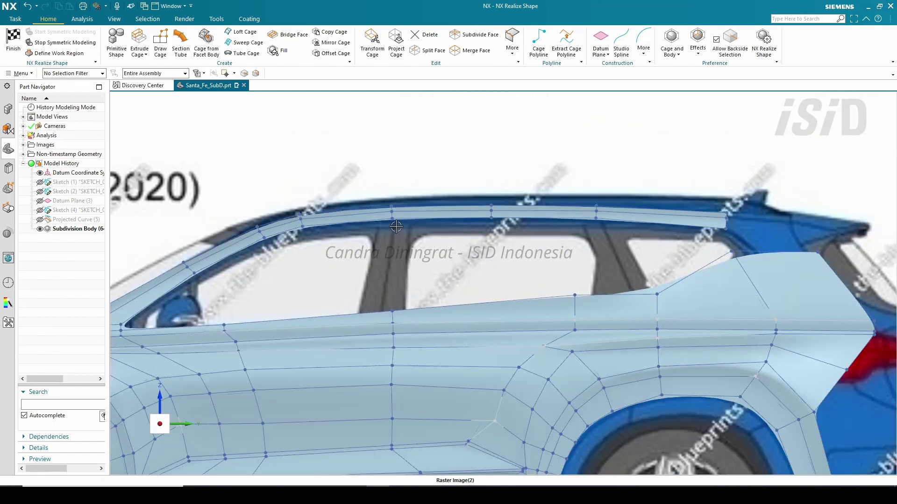
Draw a two-point cage polyline rearward from the middle of the roof rail strip's rear end toward the spoiler.
{"action": "key", "text": "ctrl+alt+t"}
{"action": "scroll", "coordinate": [510, 261], "scroll_direction": "up", "scroll_amount": 3}
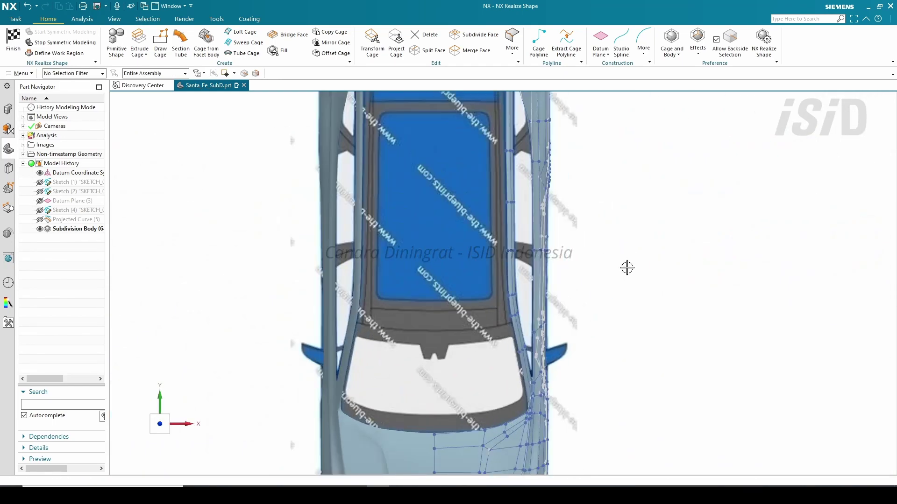
{"action": "scroll", "coordinate": [514, 256], "scroll_direction": "up", "scroll_amount": 5}
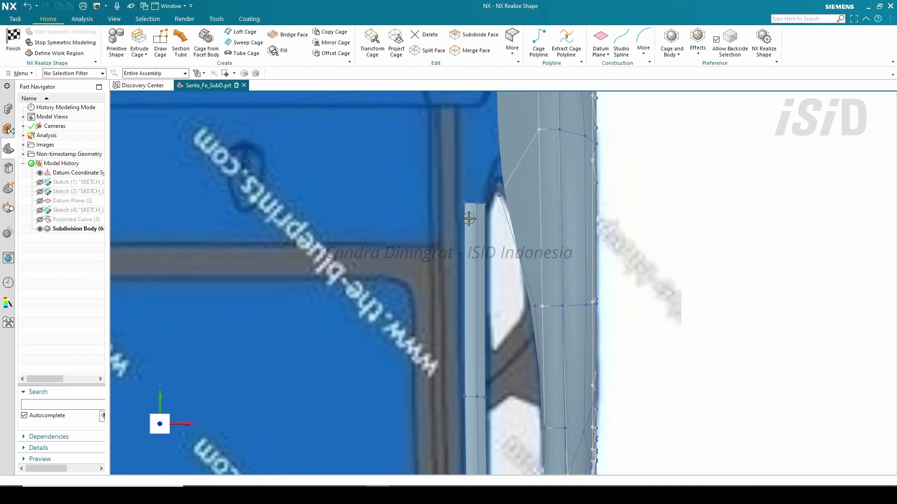
{"action": "scroll", "coordinate": [469, 219], "scroll_direction": "down", "scroll_amount": 5}
{"action": "middle_click_drag", "start_coordinate": [468, 218], "coordinate": [742, 264]}
{"action": "scroll", "coordinate": [728, 271], "scroll_direction": "up", "scroll_amount": 5}
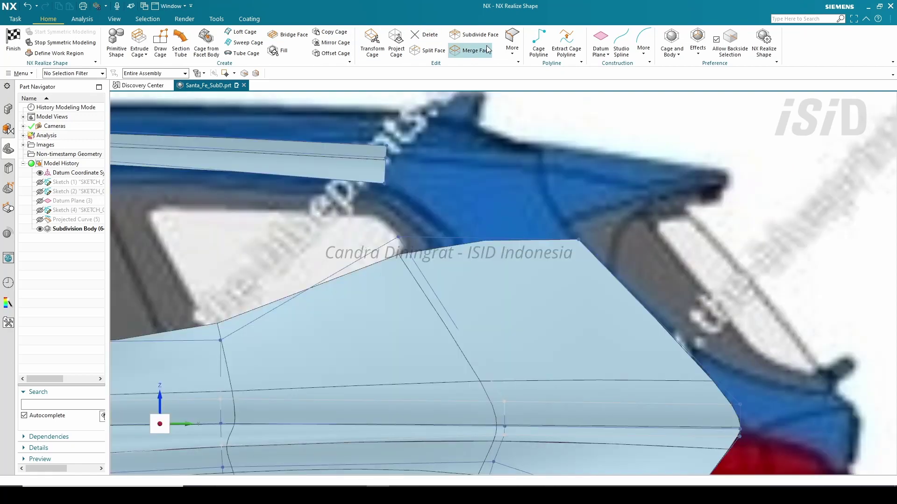
{"action": "left_click", "coordinate": [538, 45]}
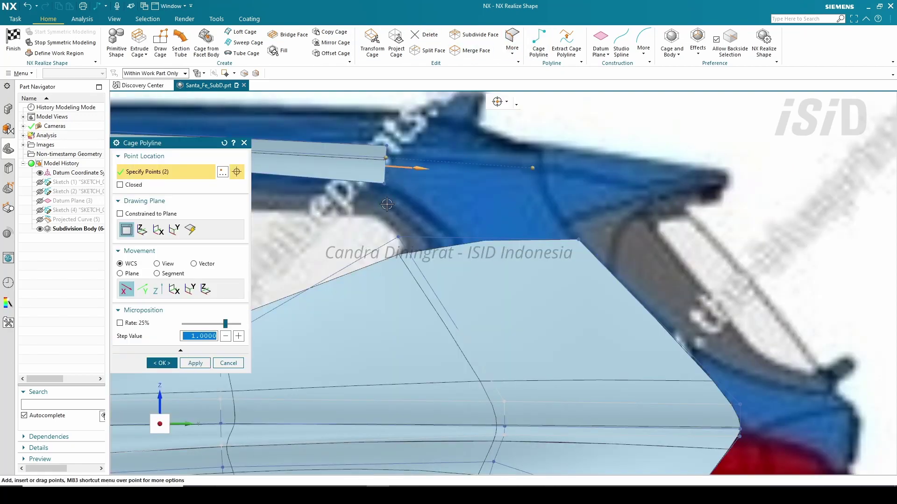
{"action": "left_click", "coordinate": [162, 365]}
Sweep the two rear end edges of the roof rail strip along the new polyline to extend the rail rearward.
{"action": "middle_click_drag", "start_coordinate": [328, 174], "coordinate": [341, 224]}
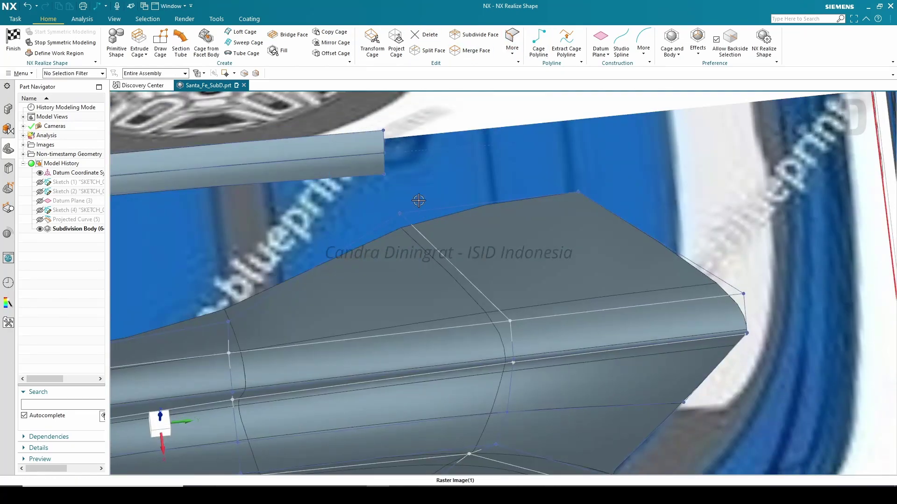
{"action": "key", "text": "F8"}
{"action": "scroll", "coordinate": [558, 159], "scroll_direction": "up", "scroll_amount": 10}
{"action": "scroll", "coordinate": [529, 136], "scroll_direction": "down", "scroll_amount": 5}
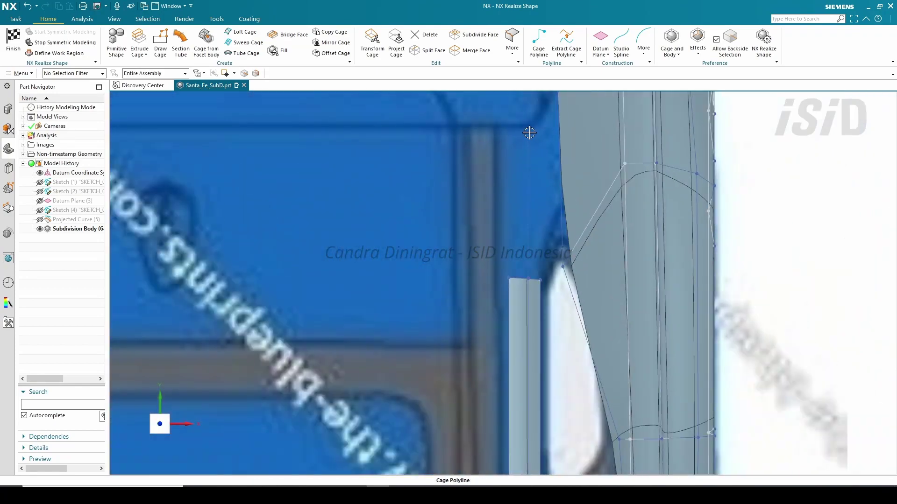
{"action": "middle_click_drag", "start_coordinate": [512, 187], "coordinate": [531, 305]}
{"action": "left_click", "coordinate": [248, 43]}
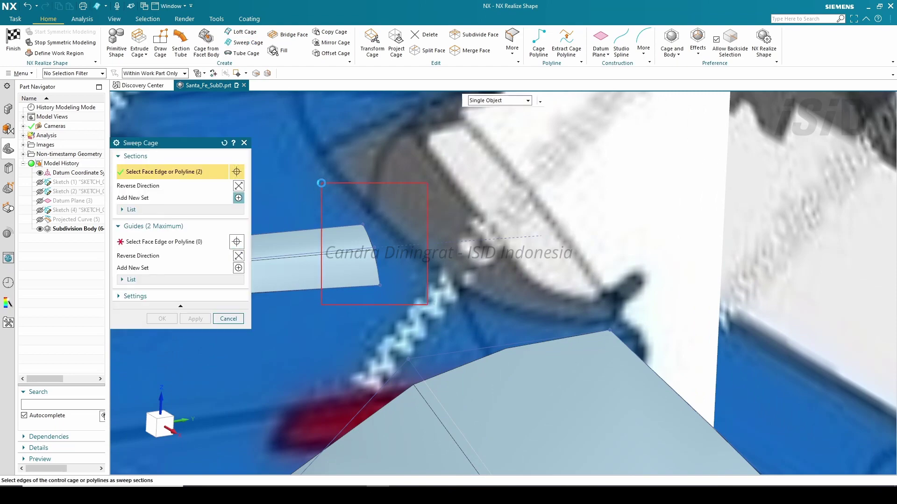
{"action": "left_click", "coordinate": [374, 255]}
{"action": "left_click", "coordinate": [518, 241]}
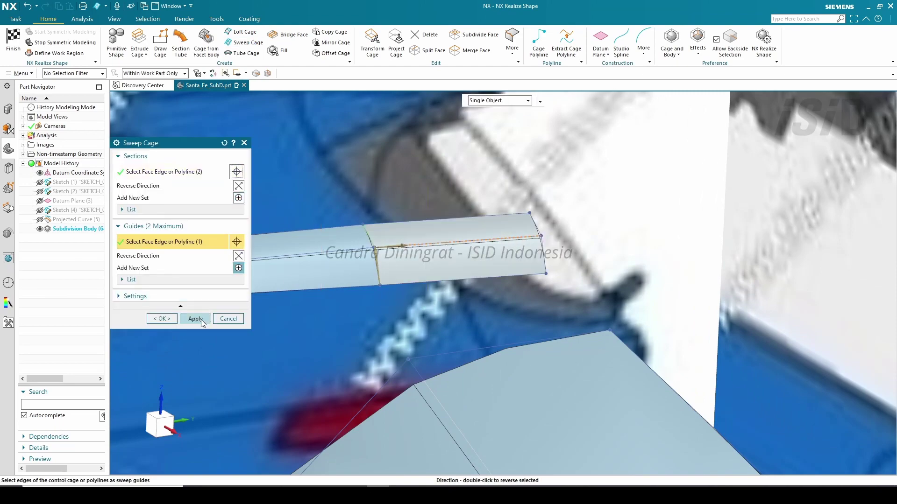
{"action": "left_click", "coordinate": [195, 319]}
{"action": "left_click", "coordinate": [229, 319]}
Loft a cage between the roof rail extension's lower edge and the rear quarter's top edge, closing the area behind the rear side window.
{"action": "key", "text": "ctrl+f"}
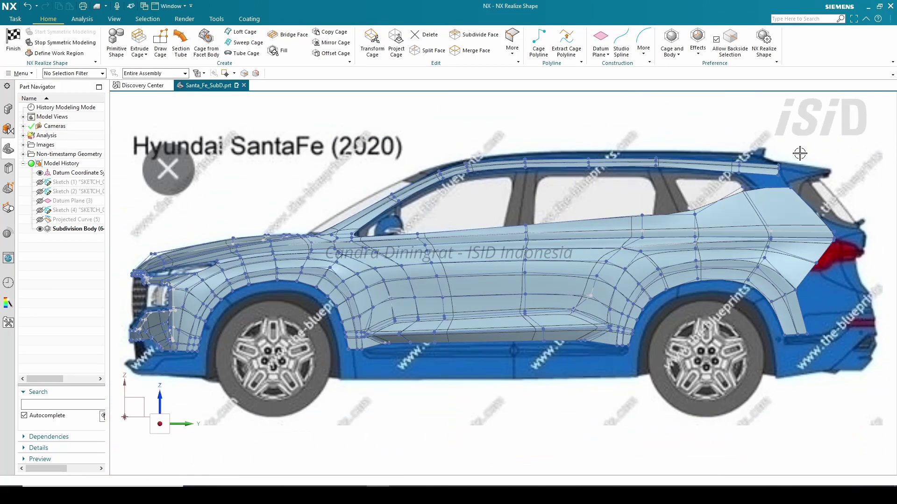
{"action": "scroll", "coordinate": [612, 257], "scroll_direction": "up", "scroll_amount": 5}
{"action": "left_click", "coordinate": [243, 31]}
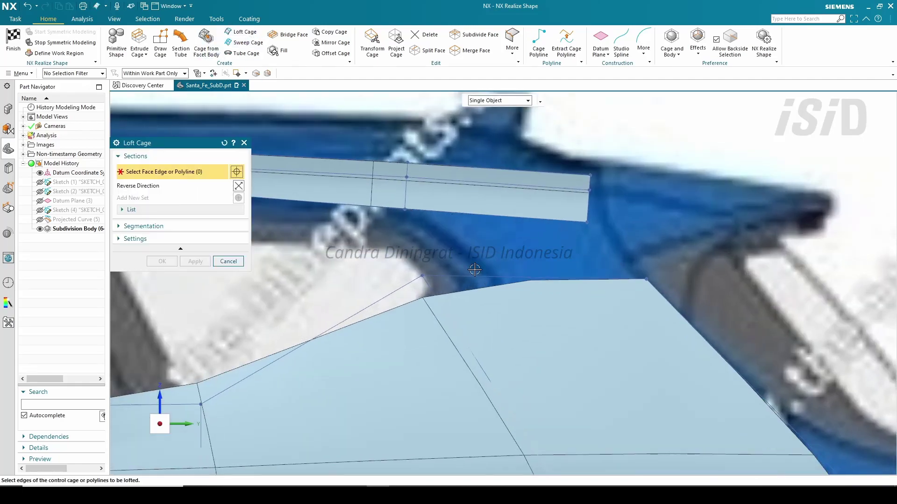
{"action": "left_click", "coordinate": [191, 264]}
{"action": "middle_click_drag", "start_coordinate": [557, 278], "coordinate": [637, 283]}
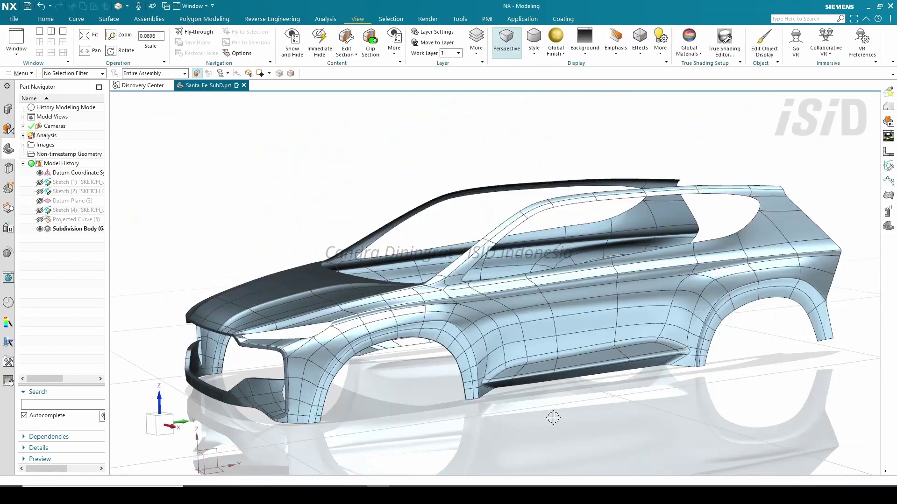
Turn off the face edge display and examine the shaded body shell from several angles.
{"action": "middle_click_drag", "start_coordinate": [553, 418], "coordinate": [661, 411]}
{"action": "middle_click_drag", "start_coordinate": [159, 403], "coordinate": [392, 416]}
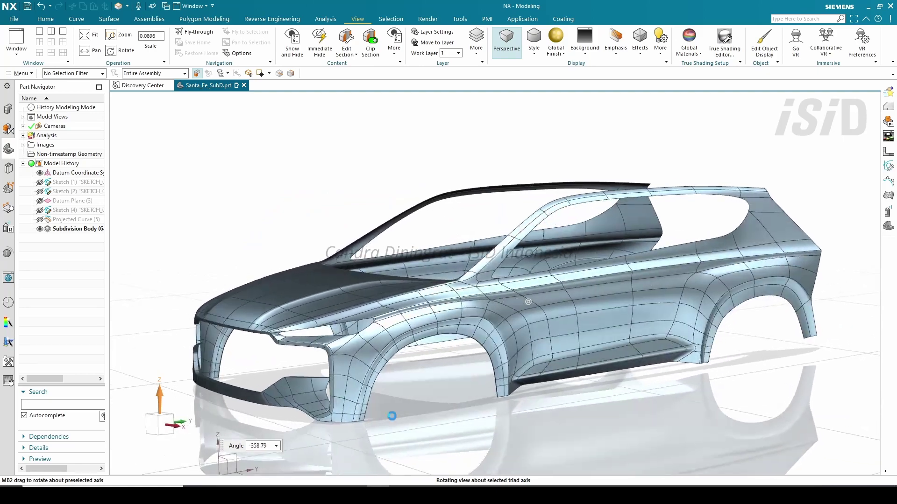
{"action": "left_click", "coordinate": [654, 57]}
{"action": "left_click", "coordinate": [654, 66]}
{"action": "middle_click_drag", "start_coordinate": [801, 154], "coordinate": [340, 205]}
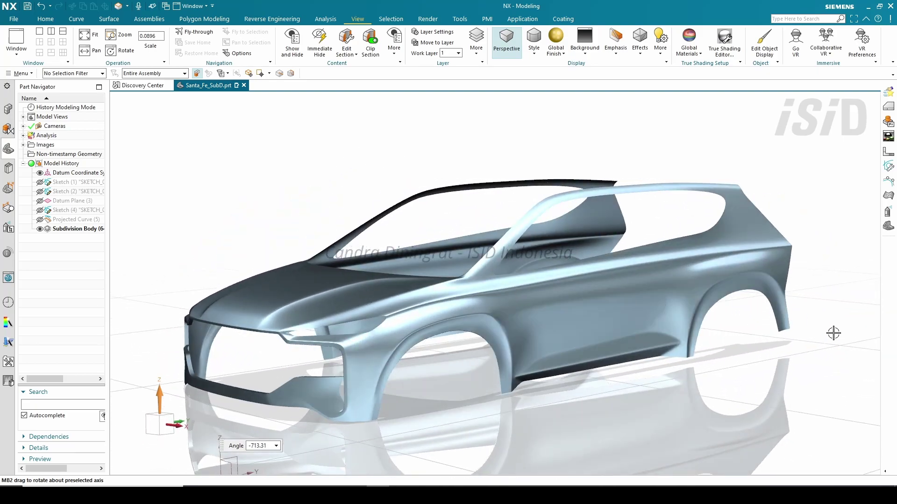
{"action": "middle_click_drag", "start_coordinate": [834, 333], "coordinate": [792, 382]}
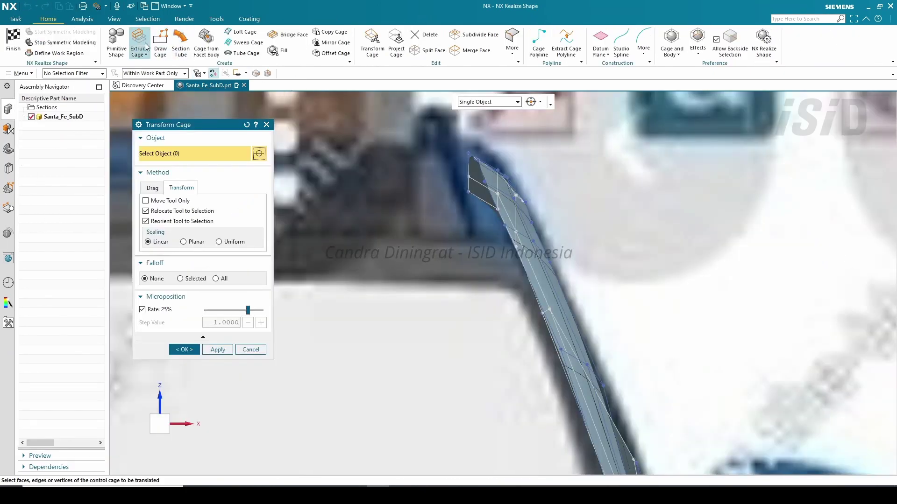
{"action": "left_click", "coordinate": [146, 46]}
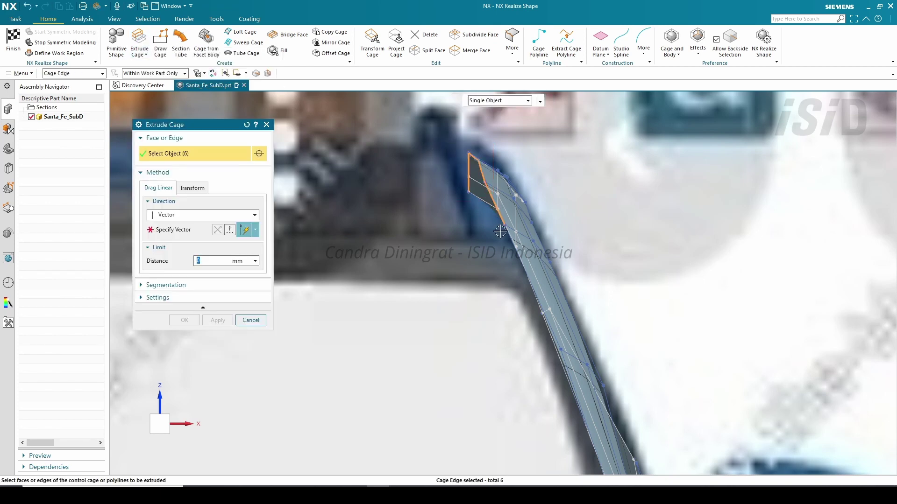
{"action": "left_click", "coordinate": [180, 235]}
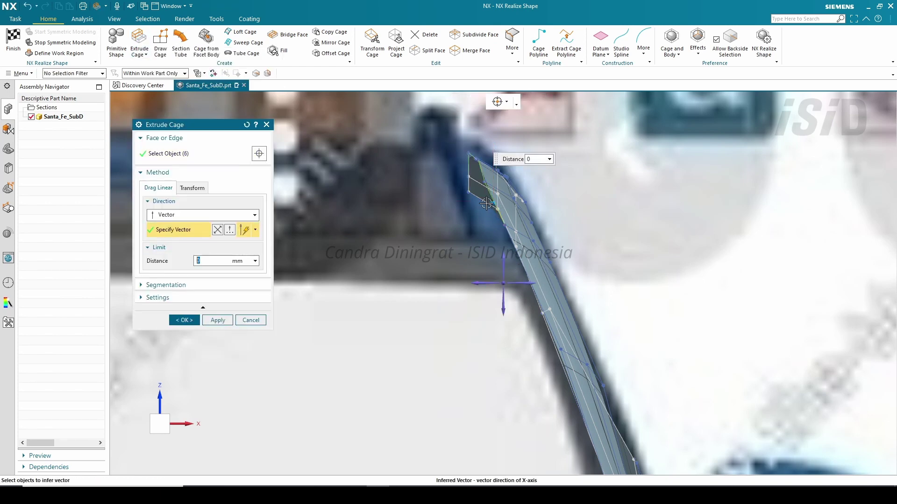
{"action": "left_click_drag", "start_coordinate": [486, 202], "coordinate": [477, 202]}
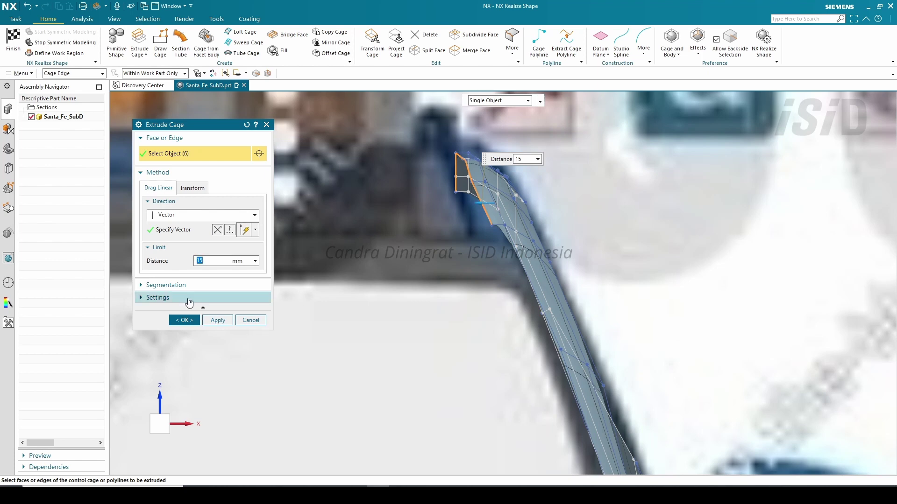
{"action": "left_click", "coordinate": [190, 231]}
{"action": "left_click", "coordinate": [506, 263]}
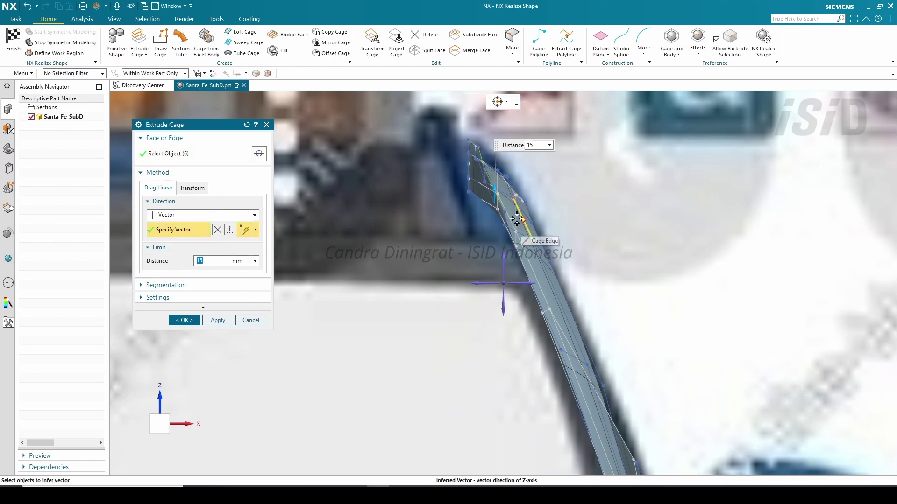
{"action": "left_click_drag", "start_coordinate": [496, 190], "coordinate": [496, 177]}
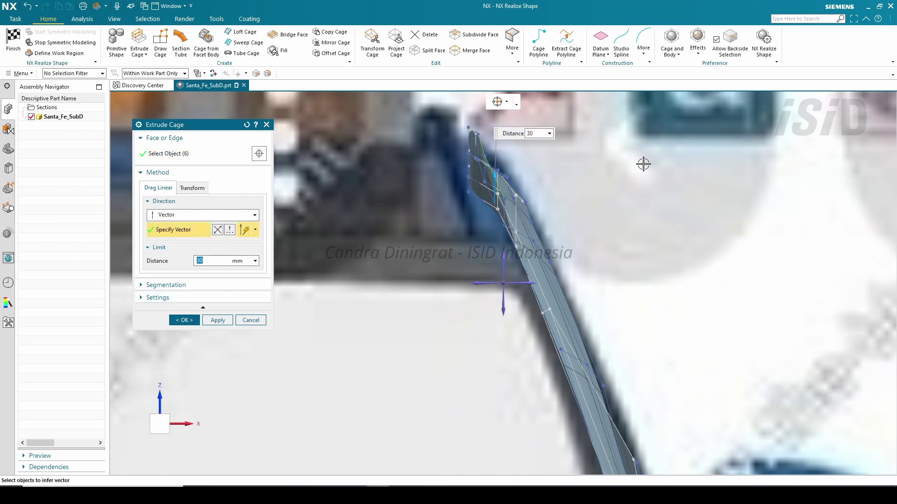
{"action": "scroll", "coordinate": [515, 215], "scroll_direction": "up", "scroll_amount": 4}
{"action": "scroll", "coordinate": [639, 193], "scroll_direction": "down", "scroll_amount": 2}
{"action": "left_click_drag", "start_coordinate": [527, 146], "coordinate": [526, 166]}
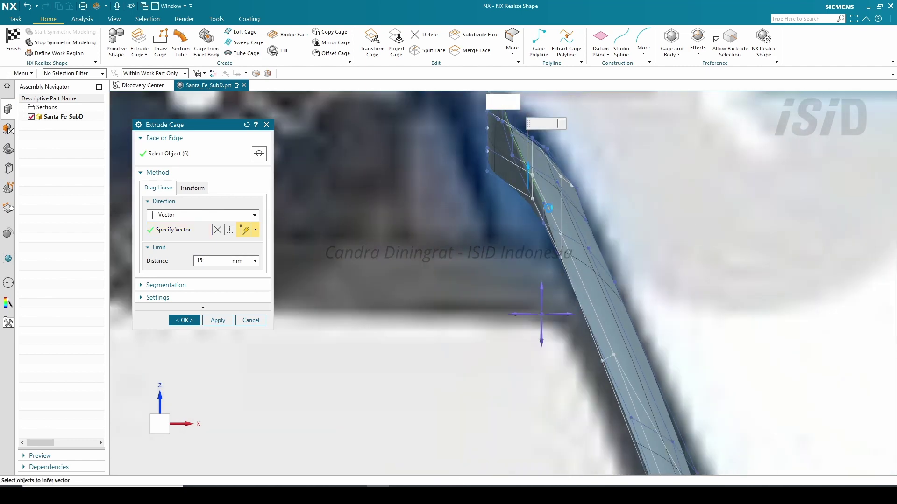
{"action": "scroll", "coordinate": [451, 243], "scroll_direction": "down", "scroll_amount": 2}
{"action": "left_click", "coordinate": [246, 321]}
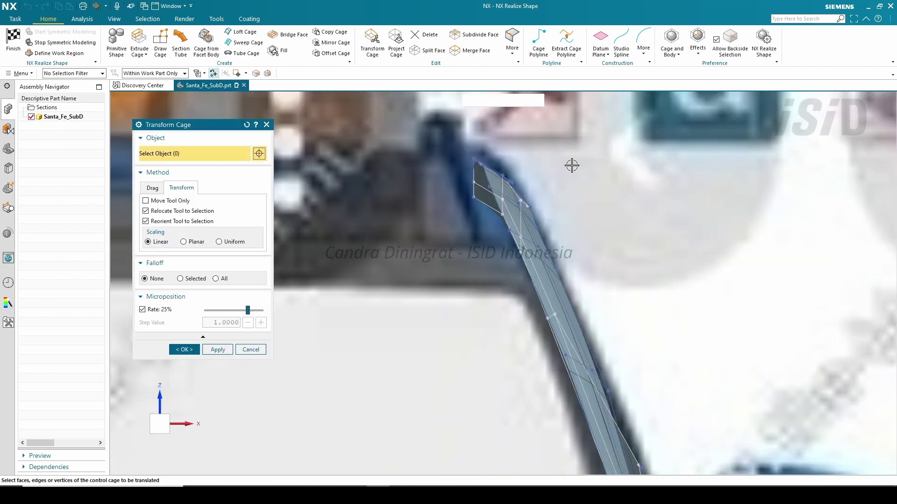
Extrude the six inner edges of the roof rail a short distance inward along the X-axis.
{"action": "left_click", "coordinate": [139, 40]}
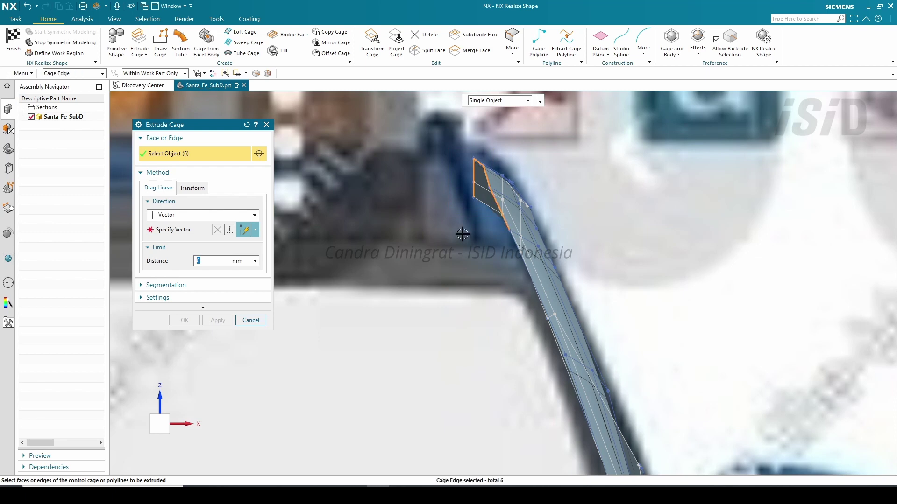
{"action": "left_click", "coordinate": [196, 230]}
{"action": "left_click", "coordinate": [478, 283]}
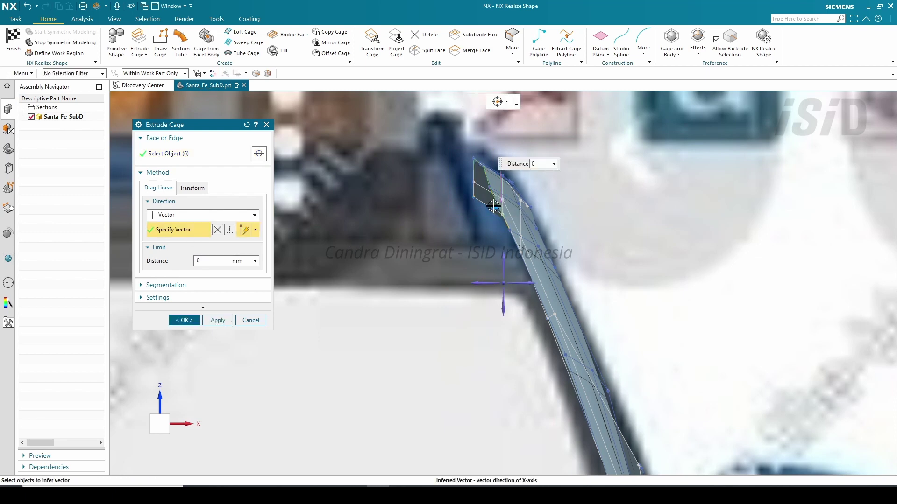
{"action": "left_click", "coordinate": [487, 206]}
{"action": "left_click", "coordinate": [216, 321]}
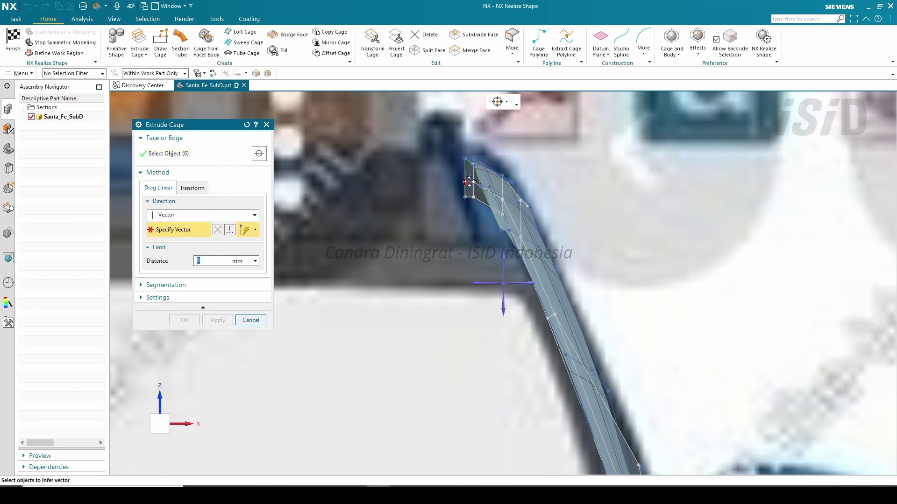
Extrude the same six roof rail edges 25 mm upward along the Z-axis.
{"action": "left_click", "coordinate": [500, 255]}
{"action": "left_click", "coordinate": [489, 184]}
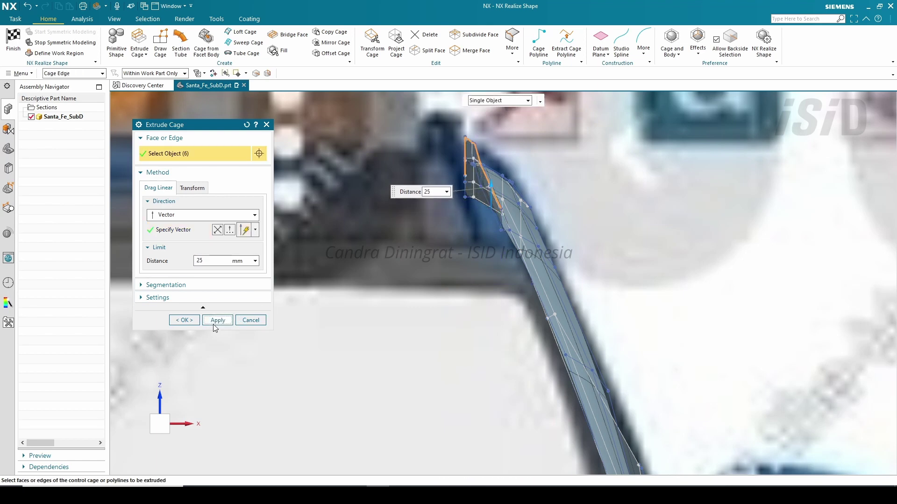
{"action": "left_click", "coordinate": [213, 323]}
Extrude the raised inner edges of the roof rail 50 mm inward toward the roof centre and finish extruding.
{"action": "left_click_drag", "start_coordinate": [478, 189], "coordinate": [444, 192]}
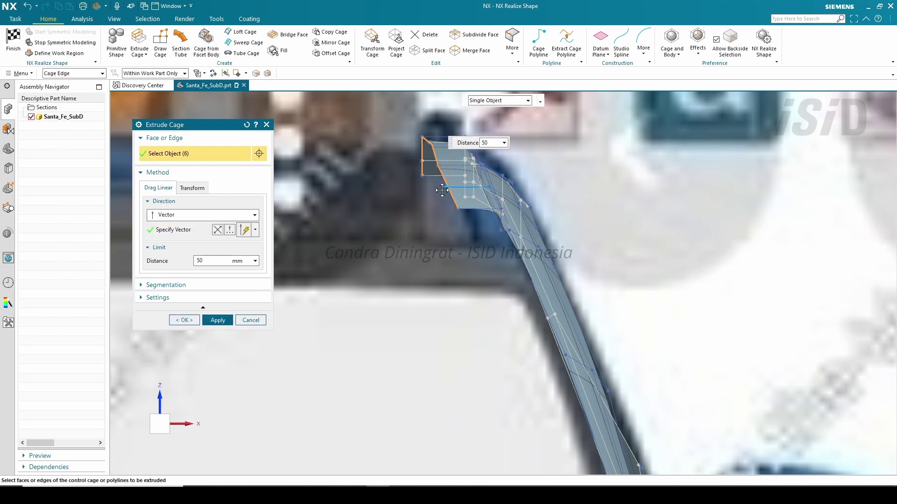
{"action": "left_click", "coordinate": [184, 321]}
{"action": "key", "text": "ctrl+t"}
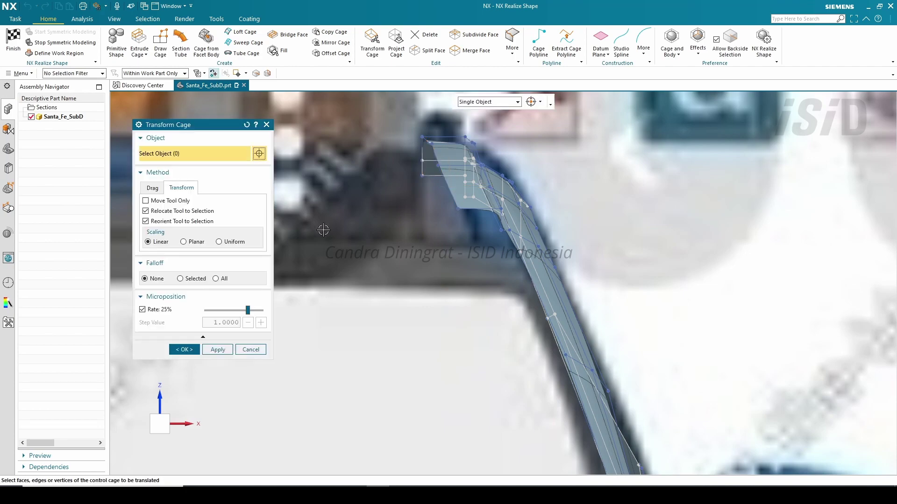
{"action": "left_click", "coordinate": [195, 351]}
Split the two lowest faces behind the rear wheel arch uniformly once, using their lengthwise edge as the reference.
{"action": "middle_click_drag", "start_coordinate": [486, 322], "coordinate": [464, 306]}
{"action": "scroll", "coordinate": [465, 306], "scroll_direction": "down", "scroll_amount": 4}
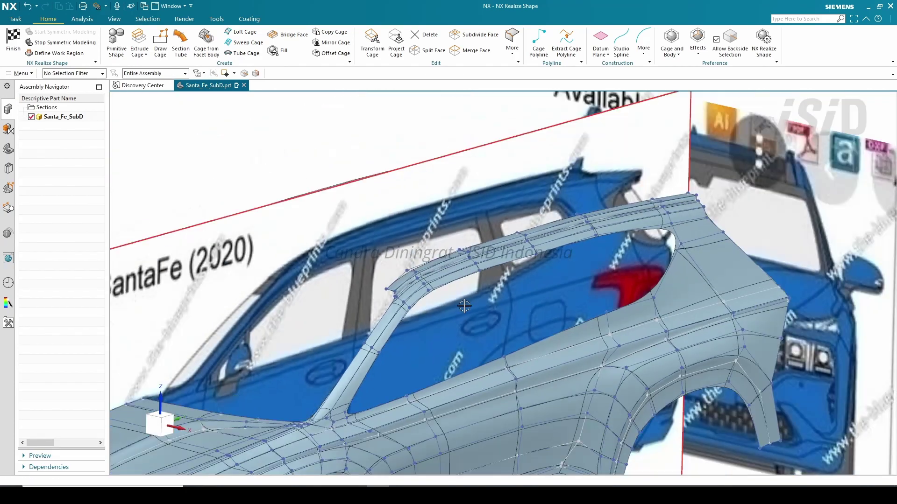
{"action": "key", "text": "F8"}
{"action": "scroll", "coordinate": [803, 383], "scroll_direction": "up", "scroll_amount": 6}
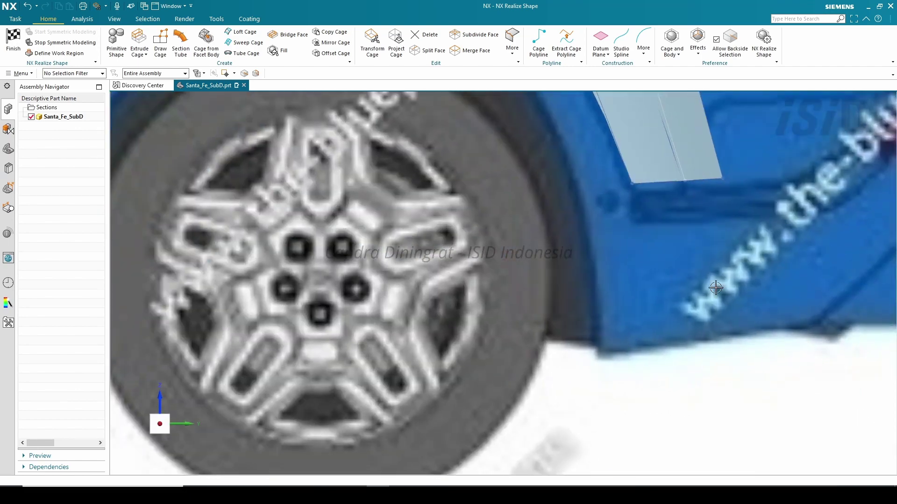
{"action": "middle_click_drag", "start_coordinate": [691, 241], "coordinate": [431, 417], "text": "shift"}
{"action": "left_click", "coordinate": [432, 50]}
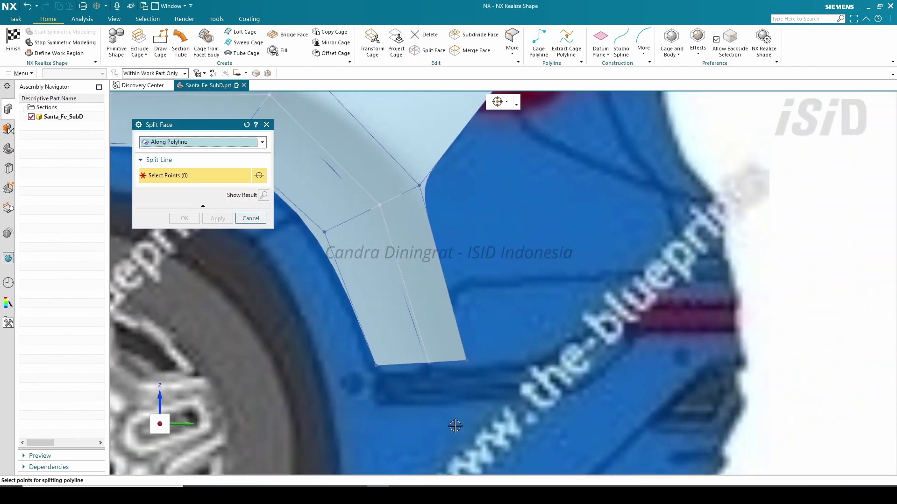
{"action": "left_click", "coordinate": [169, 142]}
{"action": "left_click", "coordinate": [170, 152]}
{"action": "left_click_drag", "start_coordinate": [544, 380], "coordinate": [304, 156]}
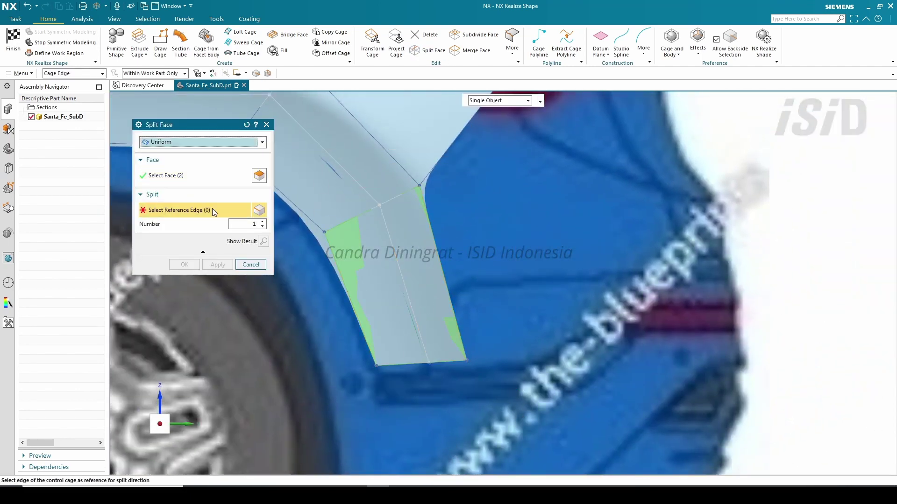
{"action": "left_click", "coordinate": [458, 310]}
{"action": "middle_click", "coordinate": [450, 402]}
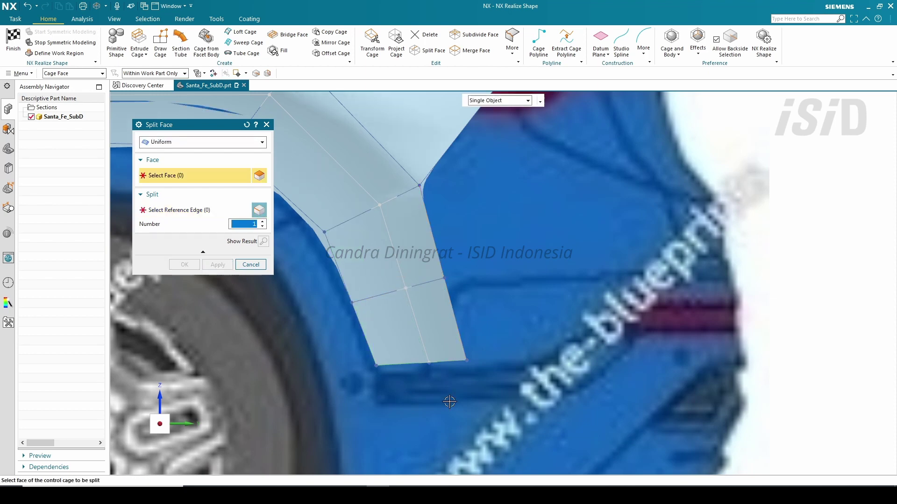
Move the rear half of the lower end edge behind the rear wheel arch forward along the Y-axis.
{"action": "scroll", "coordinate": [449, 402], "scroll_direction": "up", "scroll_amount": 2}
{"action": "left_click", "coordinate": [372, 42]}
{"action": "left_click_drag", "start_coordinate": [511, 390], "coordinate": [394, 331]}
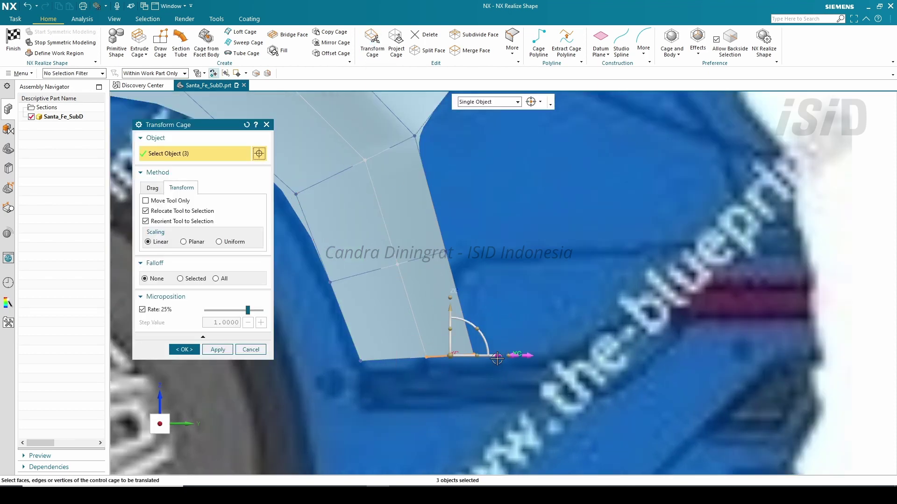
{"action": "left_click_drag", "start_coordinate": [497, 359], "coordinate": [330, 359]}
Move the middle vertex of that lower end edge rearward along the Y-axis to centre it between the two corners.
{"action": "scroll", "coordinate": [395, 369], "scroll_direction": "up", "scroll_amount": 3}
{"action": "left_click_drag", "start_coordinate": [416, 373], "coordinate": [362, 333]}
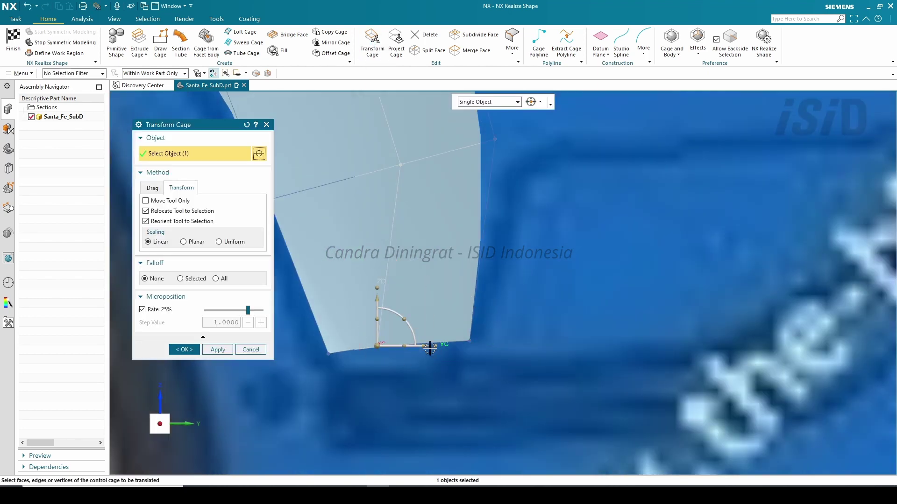
{"action": "left_click_drag", "start_coordinate": [429, 348], "coordinate": [489, 353]}
{"action": "scroll", "coordinate": [495, 353], "scroll_direction": "down", "scroll_amount": 2}
{"action": "left_click", "coordinate": [188, 349]}
{"action": "scroll", "coordinate": [588, 330], "scroll_direction": "down", "scroll_amount": 2}
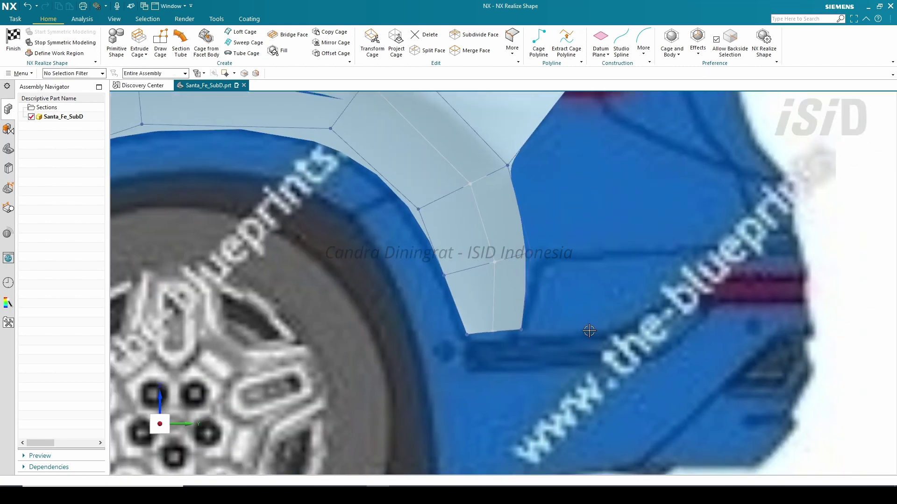
{"action": "scroll", "coordinate": [589, 331], "scroll_direction": "down", "scroll_amount": 2}
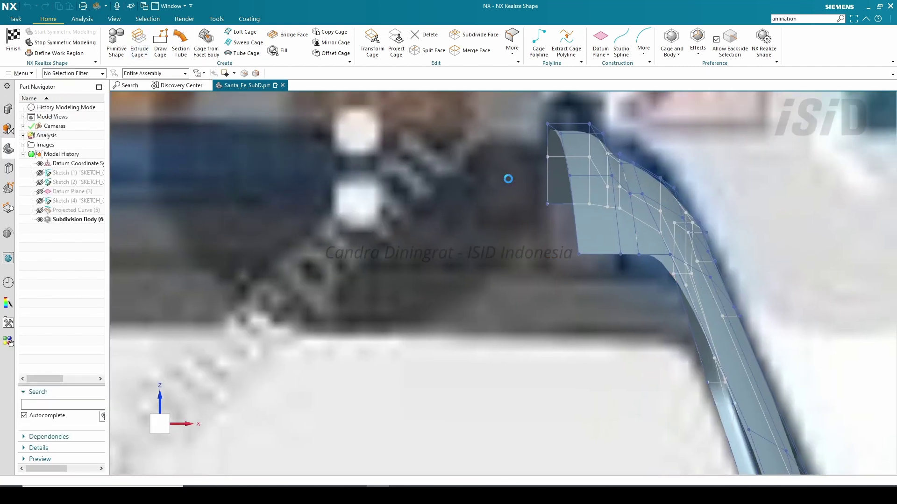
Extrude the foremost and rearmost segments of the roof rail's inner edge 10 mm inward along the X-axis.
{"action": "left_click", "coordinate": [570, 198]}
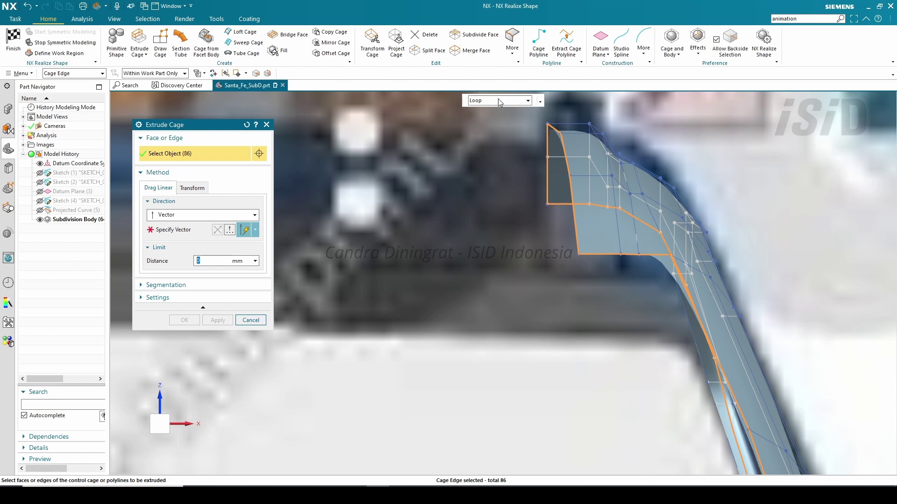
{"action": "left_click", "coordinate": [248, 125]}
{"action": "left_click", "coordinate": [546, 175]}
{"action": "left_click", "coordinate": [575, 205]}
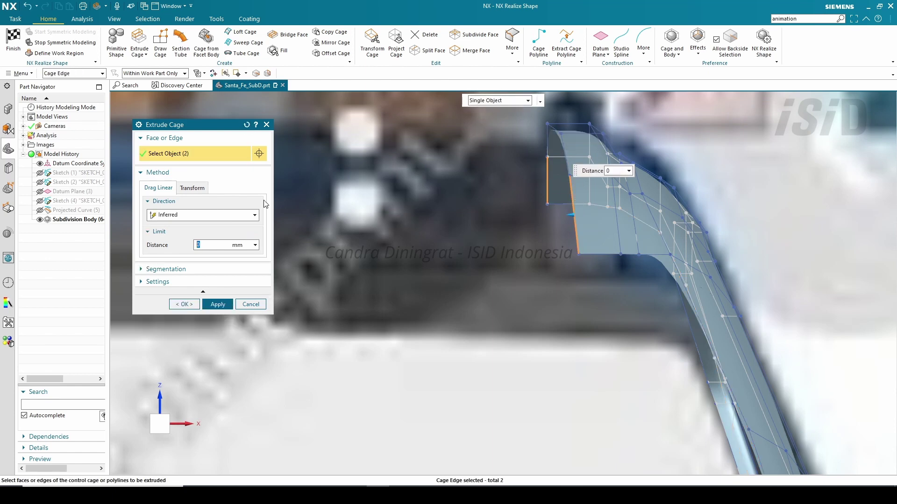
{"action": "left_click", "coordinate": [205, 215]}
{"action": "left_click", "coordinate": [181, 236]}
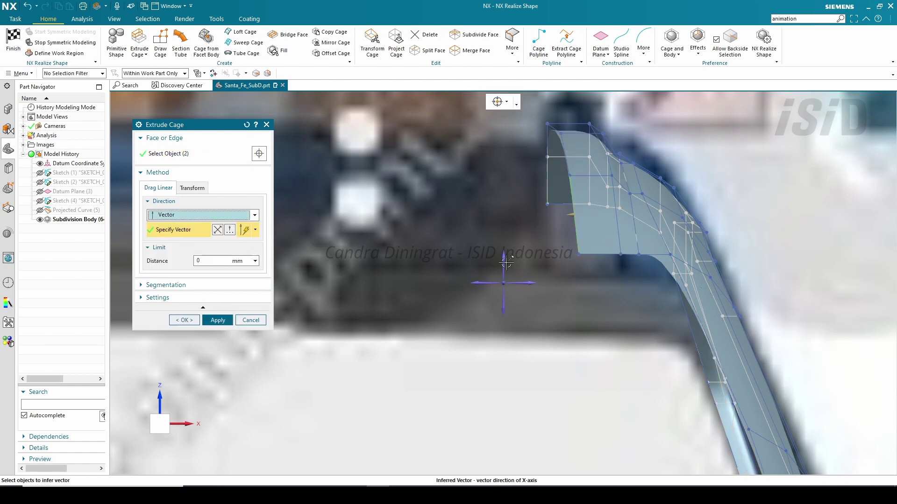
{"action": "left_click_drag", "start_coordinate": [573, 214], "coordinate": [562, 212]}
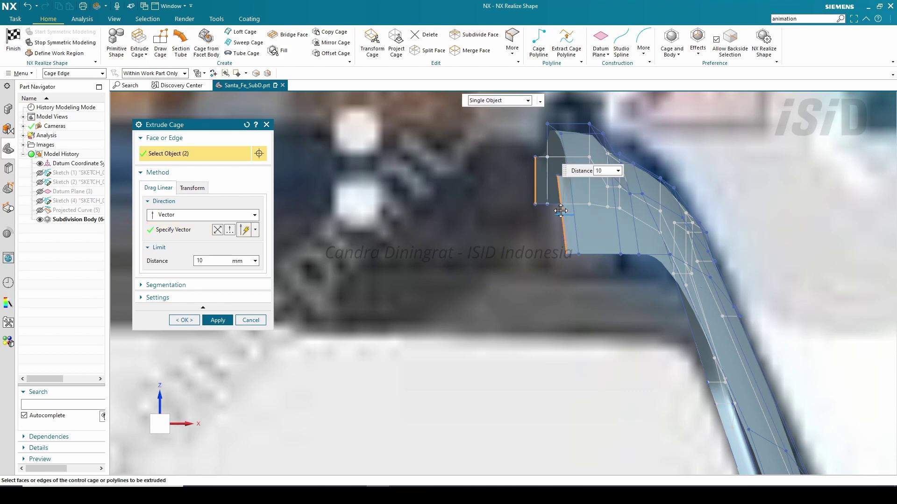
{"action": "left_click", "coordinate": [194, 320]}
Move the upper free vertex of both newly extruded end faces down along the Z-axis so their side edges slope.
{"action": "scroll", "coordinate": [599, 148], "scroll_direction": "up", "scroll_amount": 2}
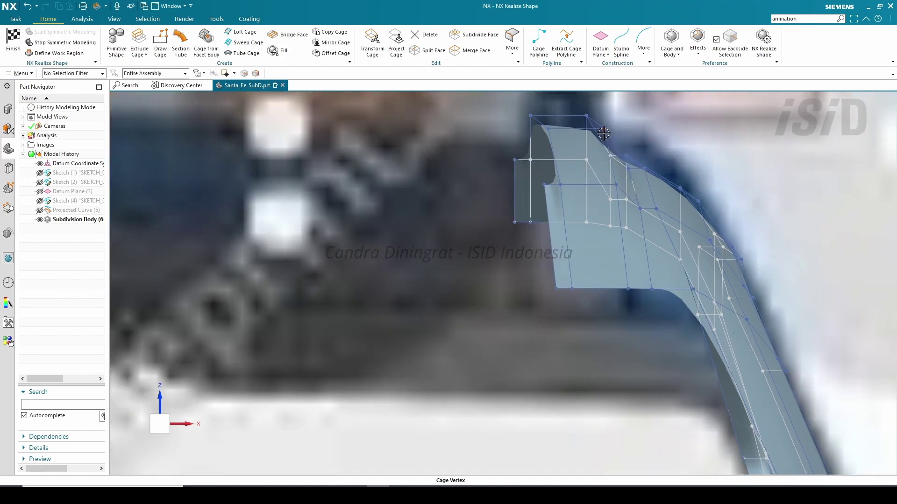
{"action": "scroll", "coordinate": [549, 187], "scroll_direction": "up", "scroll_amount": 1}
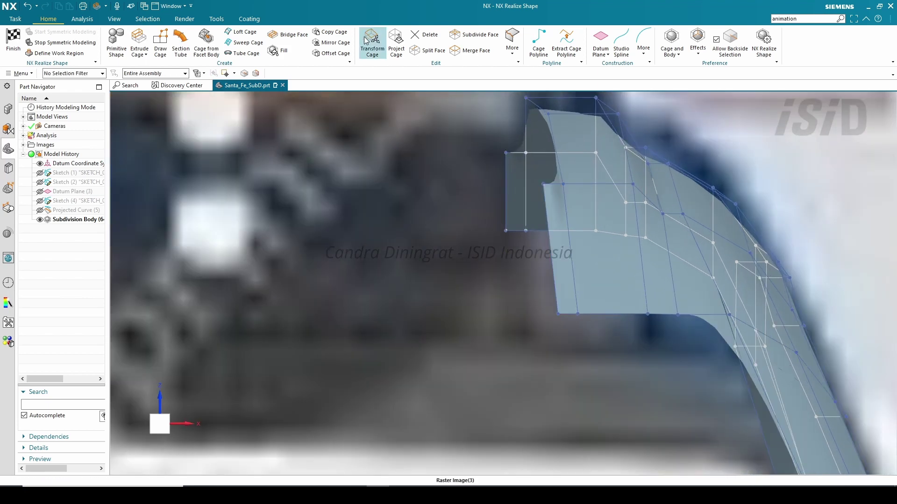
{"action": "left_click", "coordinate": [372, 42]}
{"action": "left_click", "coordinate": [544, 184]}
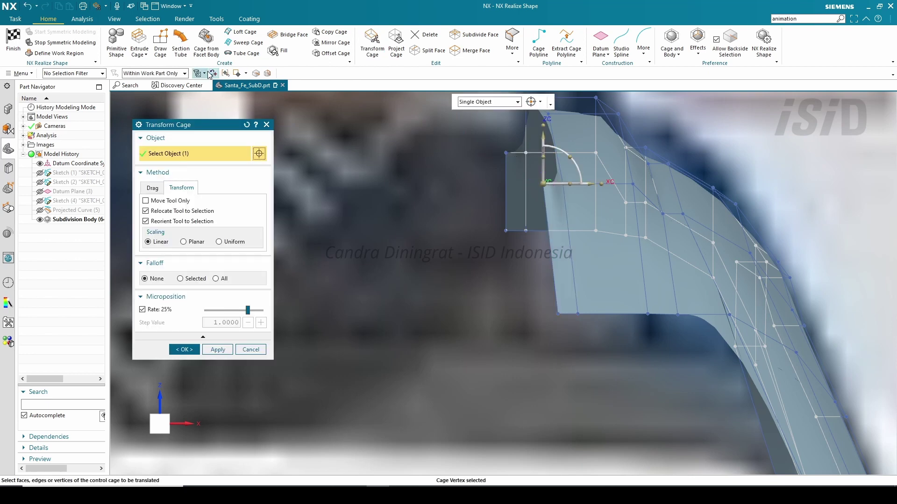
{"action": "left_click", "coordinate": [509, 154]}
{"action": "left_click_drag", "start_coordinate": [525, 126], "coordinate": [526, 217]}
{"action": "left_click", "coordinate": [184, 349]}
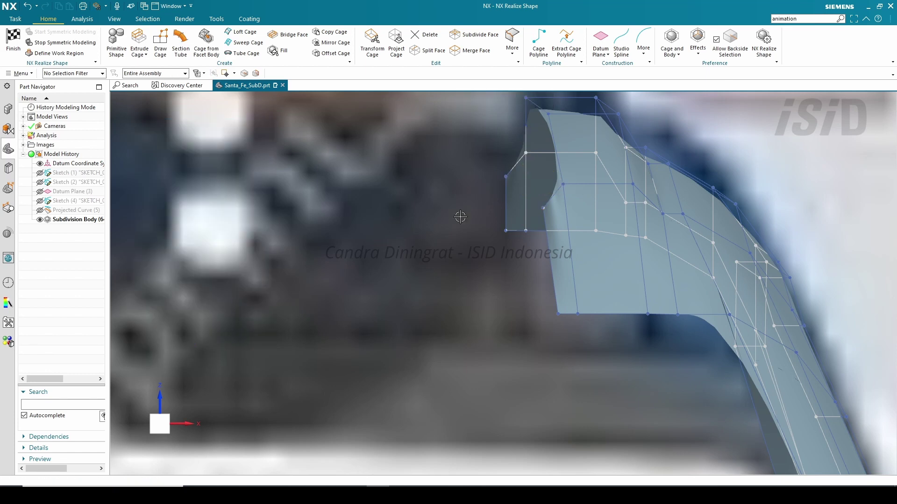
Sweep the sloped side edge of the end face along the three inner roof rail edges to connect both end faces.
{"action": "middle_click_drag", "start_coordinate": [590, 200], "coordinate": [584, 217], "text": "shift"}
{"action": "scroll", "coordinate": [578, 196], "scroll_direction": "up", "scroll_amount": 1}
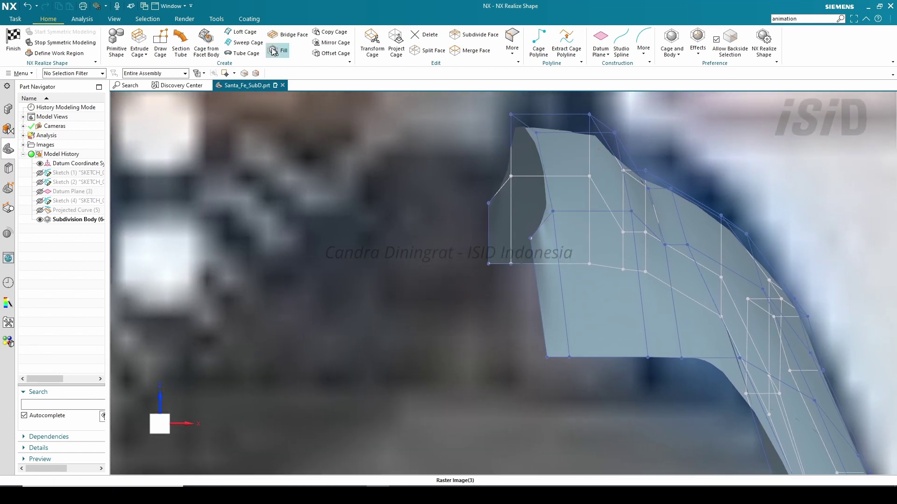
{"action": "left_click", "coordinate": [243, 42]}
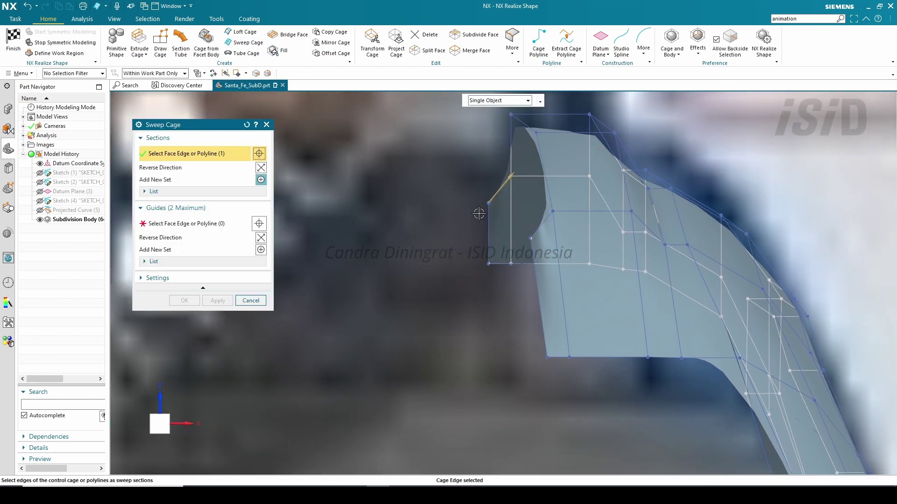
{"action": "middle_click", "coordinate": [342, 190]}
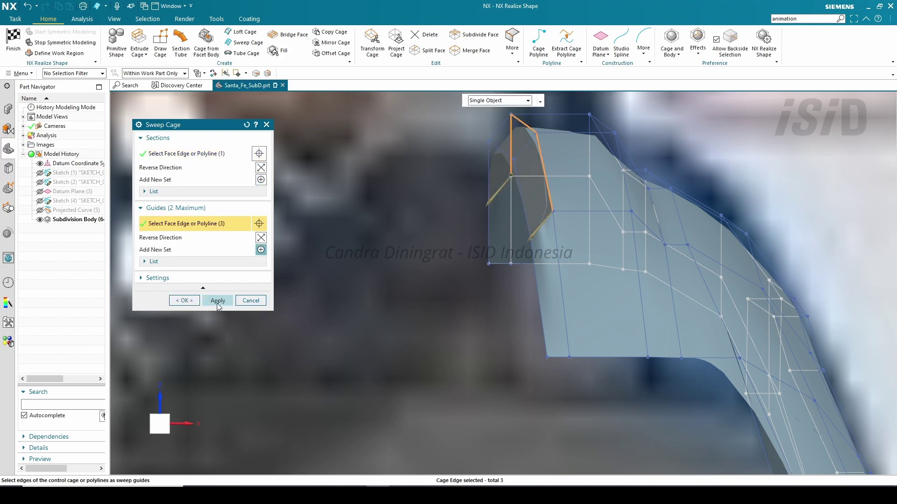
{"action": "left_click", "coordinate": [217, 303]}
{"action": "scroll", "coordinate": [615, 154], "scroll_direction": "down", "scroll_amount": 4}
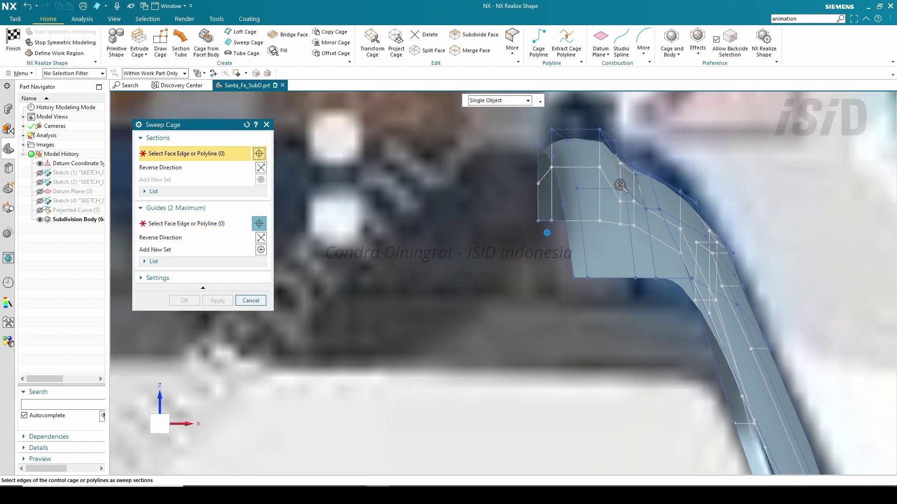
{"action": "left_click", "coordinate": [251, 301]}
{"action": "middle_click_drag", "start_coordinate": [486, 193], "coordinate": [440, 228], "text": "shift"}
{"action": "key", "text": "ctrl+alt+t"}
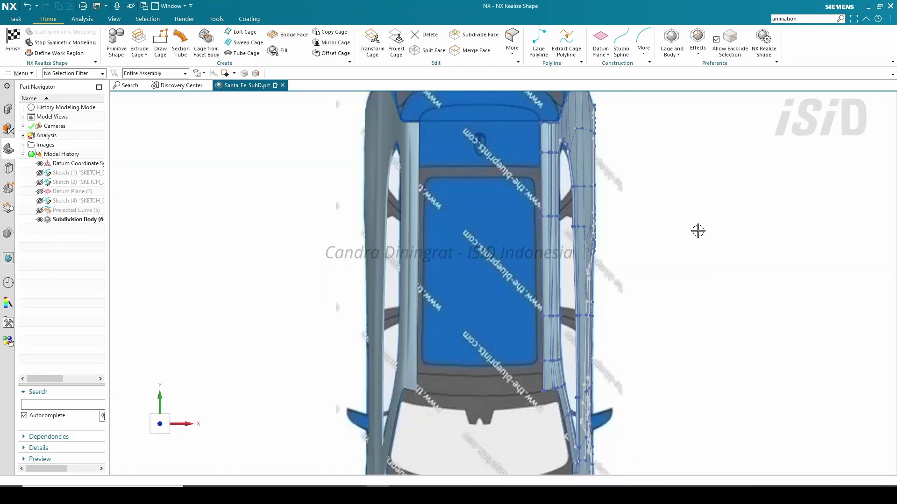
Extrude the five segments of the roof rail's inner edge 15 mm inward along the X-axis.
{"action": "left_click", "coordinate": [139, 41]}
{"action": "left_click", "coordinate": [485, 100]}
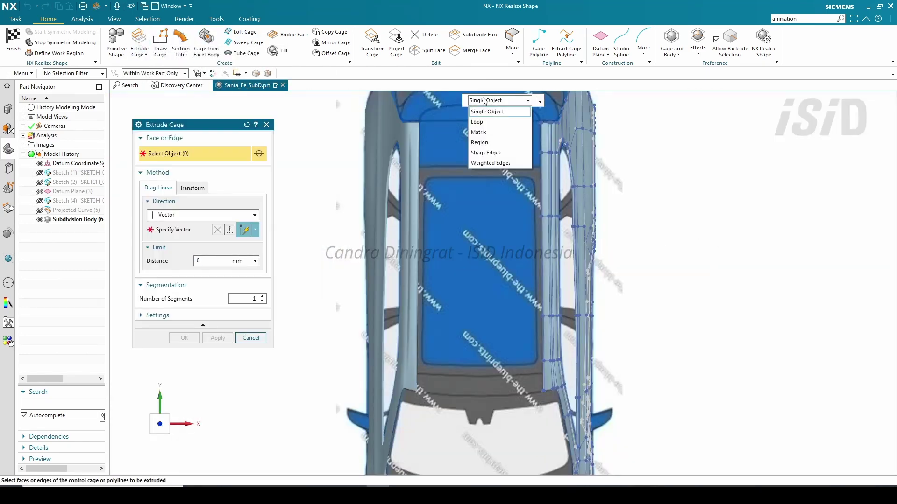
{"action": "left_click", "coordinate": [538, 128]}
{"action": "scroll", "coordinate": [540, 129], "scroll_direction": "up", "scroll_amount": 3}
{"action": "left_click", "coordinate": [543, 156]}
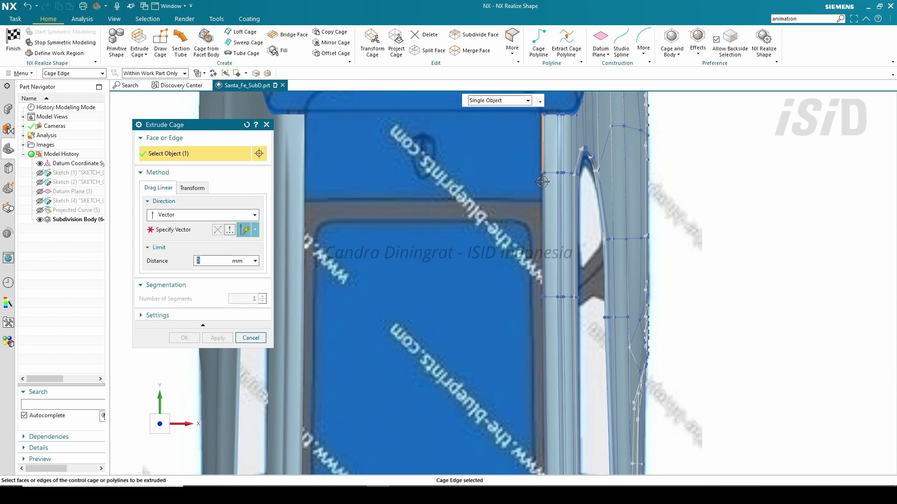
{"action": "left_click", "coordinate": [543, 202]}
{"action": "scroll", "coordinate": [545, 212], "scroll_direction": "down", "scroll_amount": 3}
{"action": "scroll", "coordinate": [544, 273], "scroll_direction": "up", "scroll_amount": 3}
{"action": "left_click", "coordinate": [549, 345]}
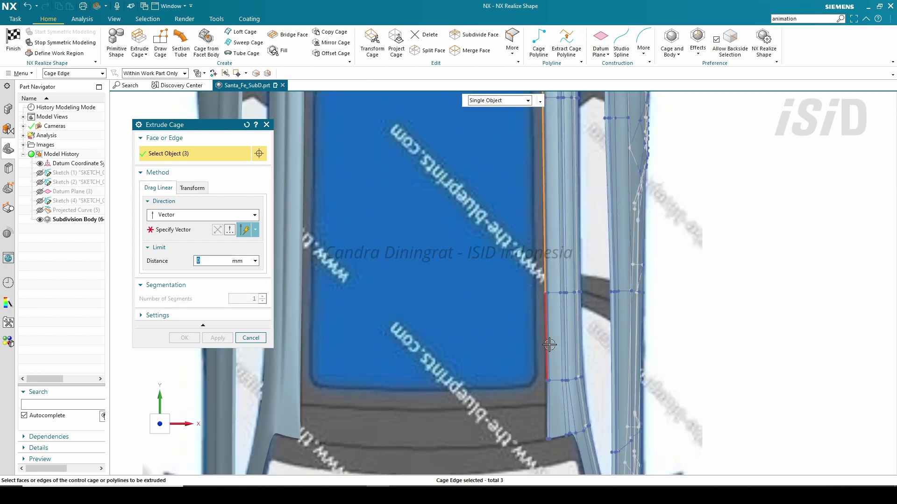
{"action": "left_click", "coordinate": [551, 417]}
{"action": "middle_click", "coordinate": [551, 414]}
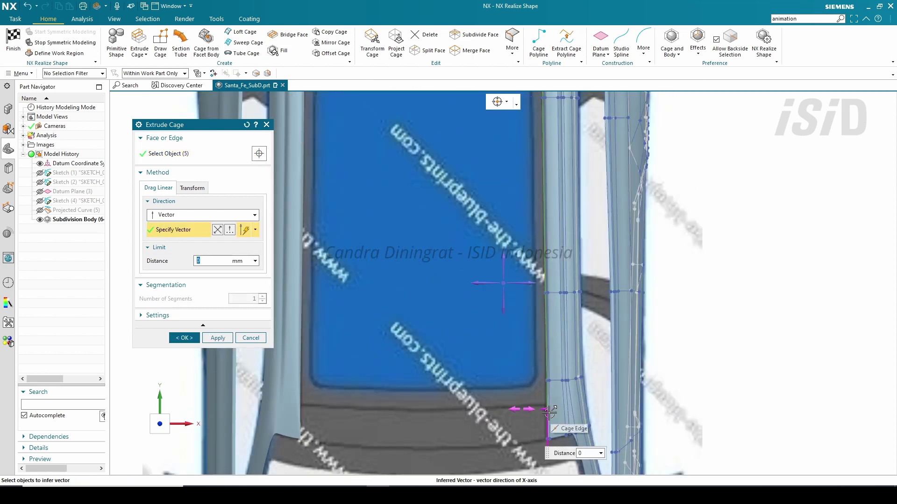
{"action": "type", "text": "15"}
{"action": "key", "text": "Return"}
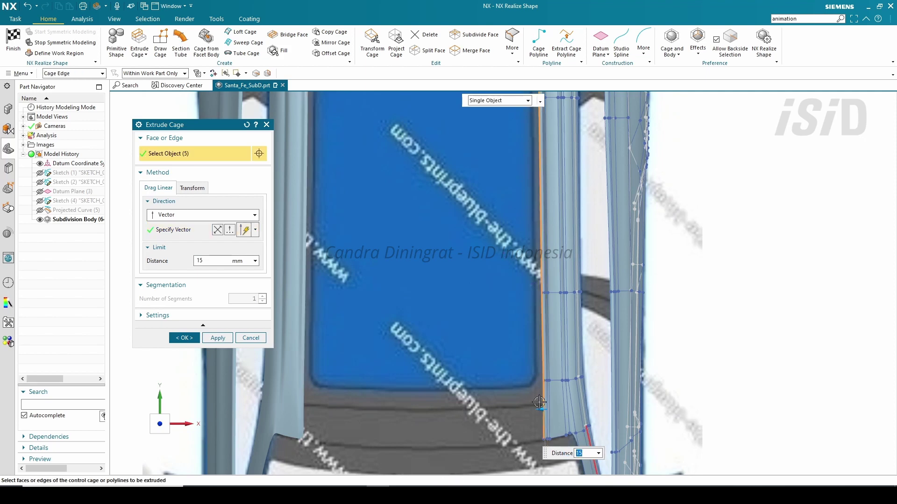
{"action": "left_click", "coordinate": [193, 342]}
Extrude the five new inner edges along the X-axis across the roof, stopping short of the car's centreline.
{"action": "scroll", "coordinate": [476, 390], "scroll_direction": "down", "scroll_amount": 2}
{"action": "mouse_move", "coordinate": [500, 385]}
{"action": "middle_mouse_down", "text": "shift"}
{"action": "mouse_move", "coordinate": [484, 426]}
{"action": "mouse_move", "coordinate": [503, 373]}
{"action": "middle_mouse_up", "text": "shift"}
{"action": "left_click", "coordinate": [139, 38]}
{"action": "left_click", "coordinate": [512, 146]}
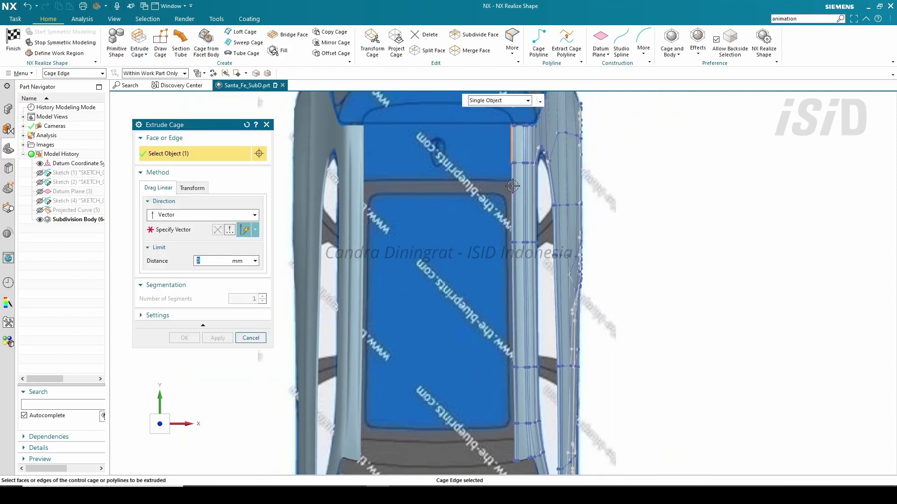
{"action": "left_click", "coordinate": [515, 442]}
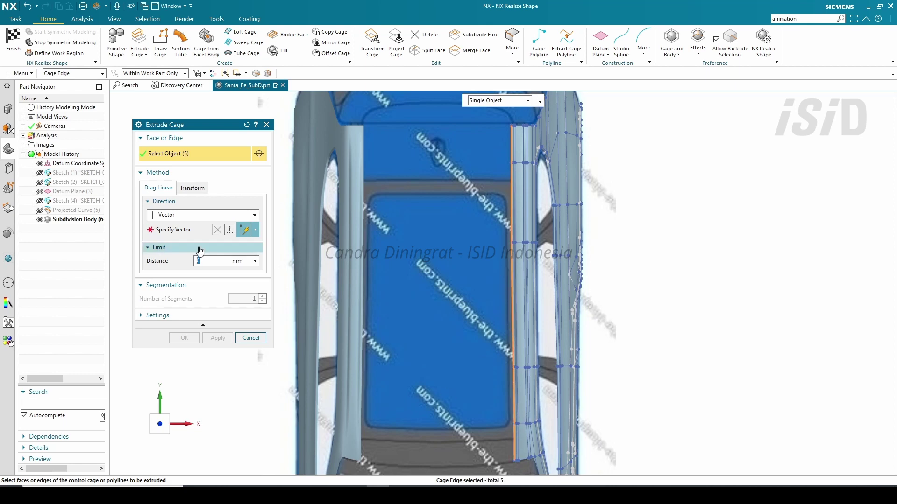
{"action": "middle_click", "coordinate": [476, 283]}
{"action": "left_click", "coordinate": [477, 285]}
{"action": "left_click_drag", "start_coordinate": [496, 441], "coordinate": [454, 440]}
{"action": "left_click", "coordinate": [174, 339]}
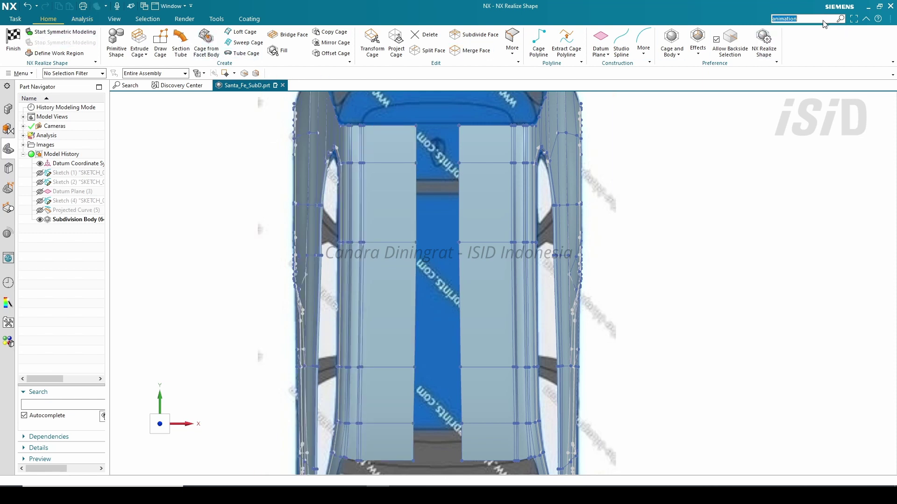
Sew the five open inner edges of one roof half to the five facing edges of the other half.
{"action": "left_click", "coordinate": [799, 51]}
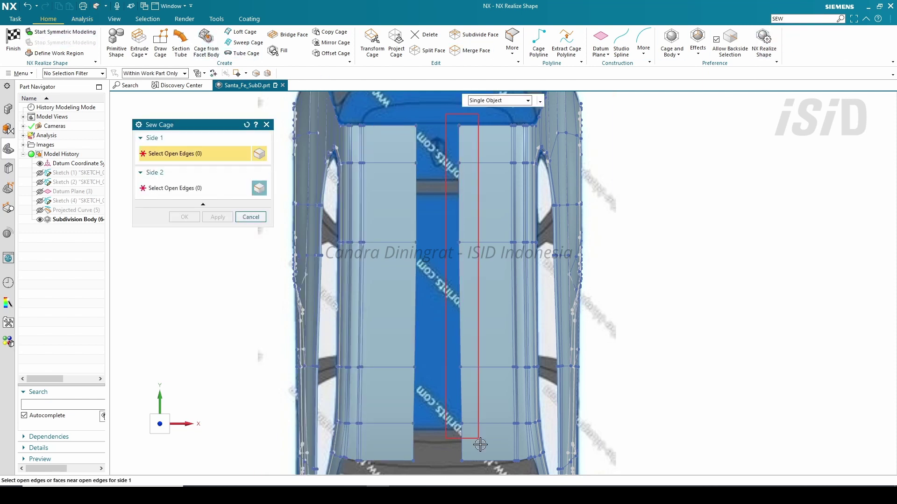
{"action": "scroll", "coordinate": [455, 210], "scroll_direction": "down", "scroll_amount": 1}
{"action": "left_click_drag", "start_coordinate": [442, 122], "coordinate": [475, 468]}
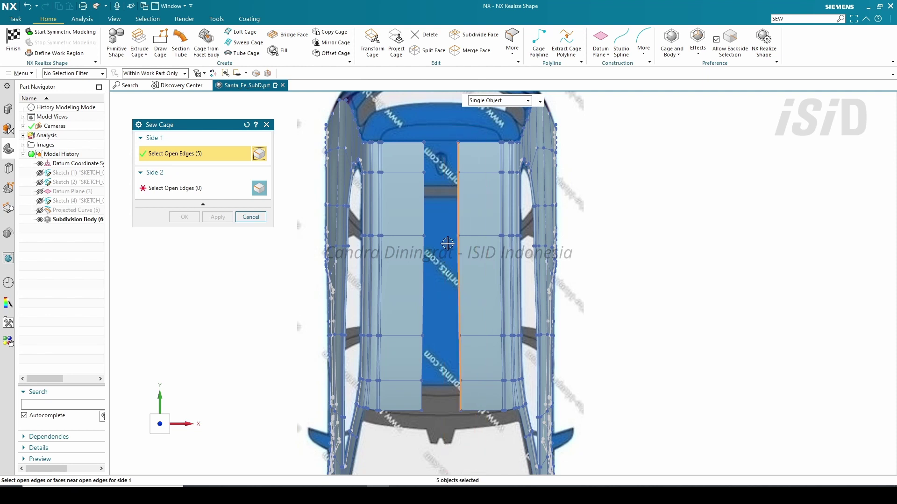
{"action": "left_click_drag", "start_coordinate": [440, 125], "coordinate": [412, 473]}
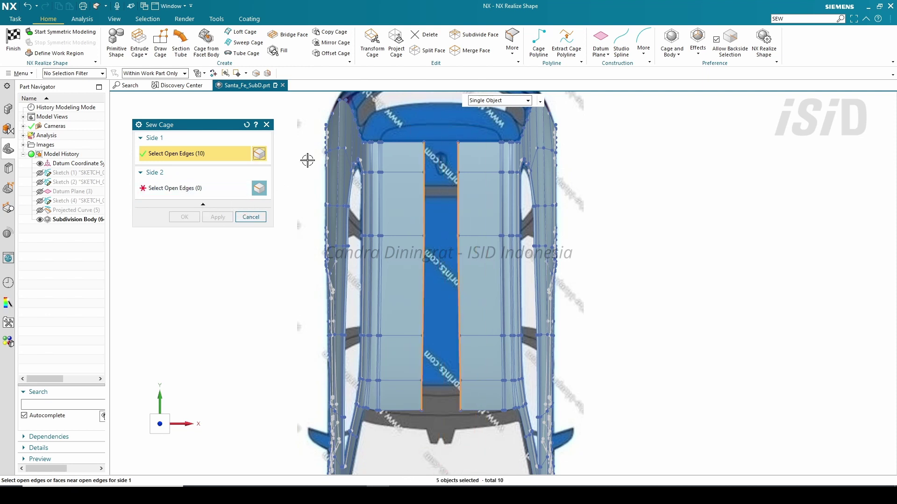
{"action": "left_click_drag", "start_coordinate": [442, 124], "coordinate": [477, 465]}
{"action": "left_click", "coordinate": [229, 190]}
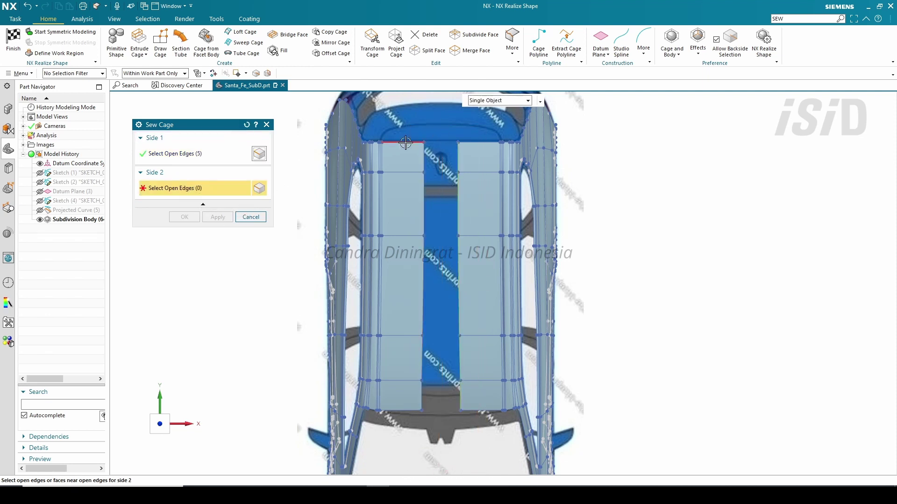
{"action": "left_click_drag", "start_coordinate": [432, 136], "coordinate": [402, 437]}
{"action": "left_click", "coordinate": [184, 217]}
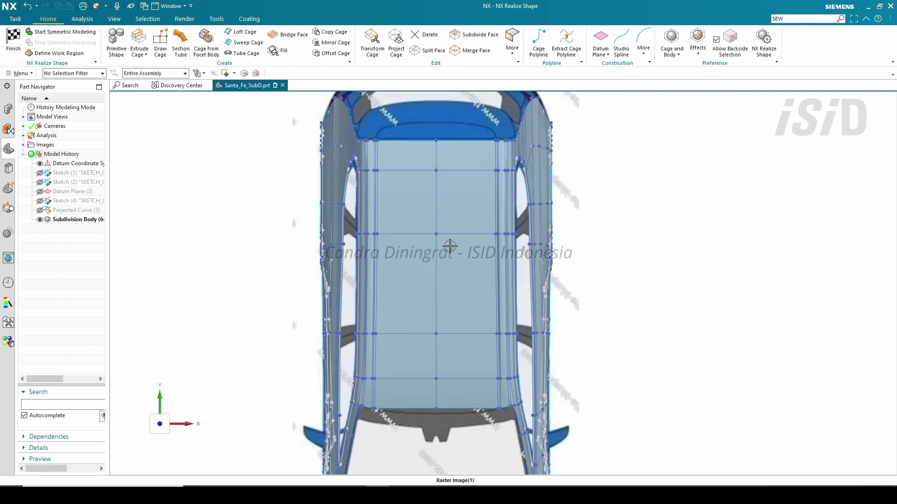
Restart symmetric modeling about the vertical plane through the car's centreline.
{"action": "scroll", "coordinate": [455, 432], "scroll_direction": "up", "scroll_amount": 3}
{"action": "left_click", "coordinate": [418, 386]}
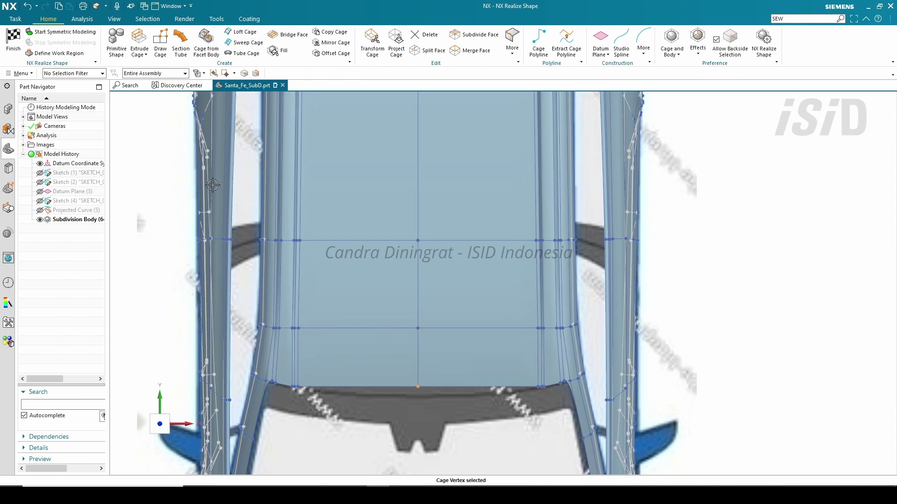
{"action": "left_click", "coordinate": [68, 35]}
{"action": "scroll", "coordinate": [443, 236], "scroll_direction": "down", "scroll_amount": 4}
{"action": "middle_click_drag", "start_coordinate": [444, 237], "coordinate": [407, 157]}
{"action": "scroll", "coordinate": [369, 351], "scroll_direction": "up", "scroll_amount": 2}
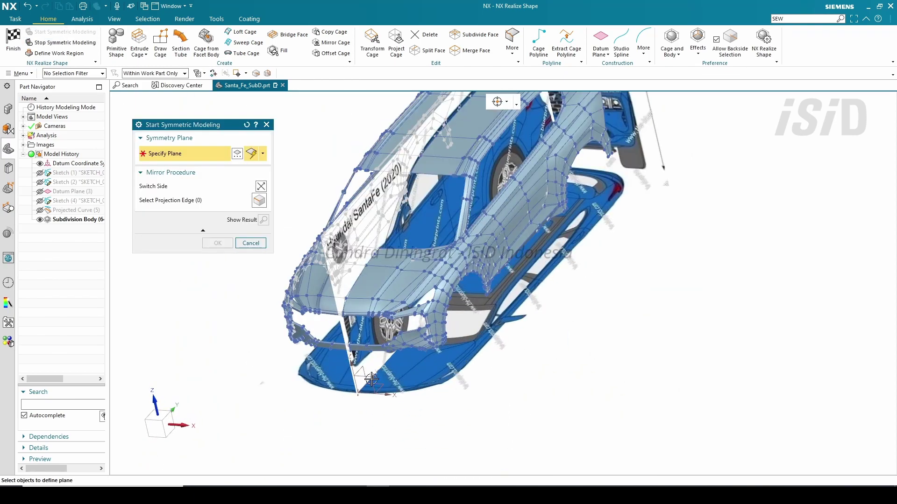
{"action": "left_click", "coordinate": [363, 368]}
{"action": "left_click", "coordinate": [220, 244]}
{"action": "middle_click_drag", "start_coordinate": [392, 238], "coordinate": [489, 310]}
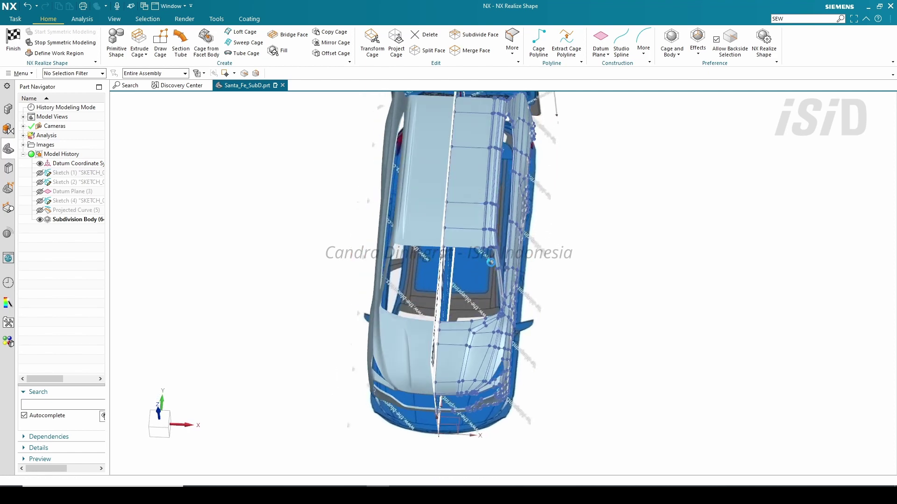
Split the five large roof faces lengthwise with one uniform split between the centreline and the roof rail.
{"action": "key", "text": "F8"}
{"action": "scroll", "coordinate": [532, 242], "scroll_direction": "up", "scroll_amount": 1}
{"action": "middle_click_drag", "start_coordinate": [534, 226], "coordinate": [525, 237], "text": "shift"}
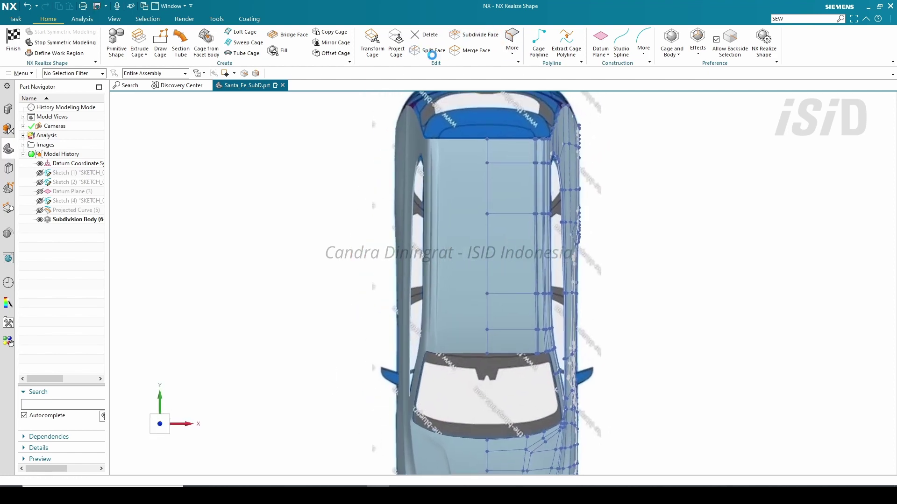
{"action": "left_click", "coordinate": [511, 151]}
{"action": "left_click", "coordinate": [511, 190]}
{"action": "left_click", "coordinate": [510, 252]}
{"action": "left_click", "coordinate": [506, 309]}
{"action": "left_click", "coordinate": [509, 343]}
{"action": "left_click", "coordinate": [213, 215]}
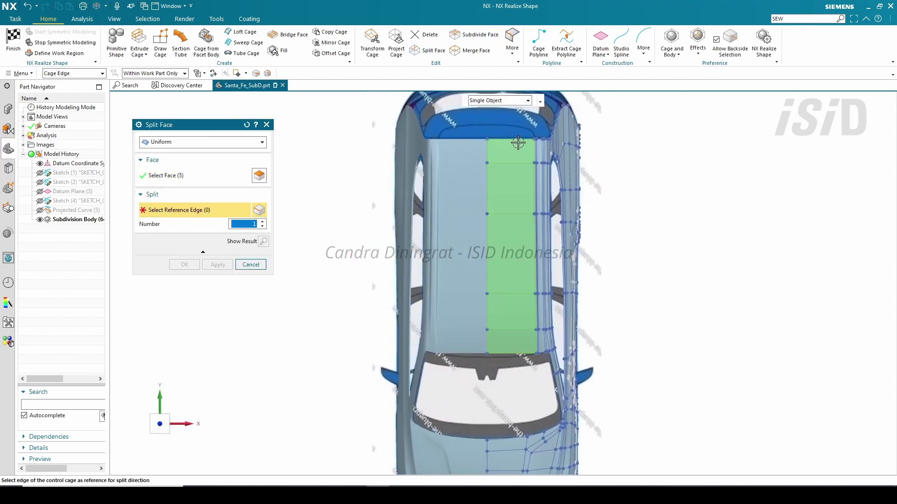
{"action": "key", "text": "Escape"}
Move the front roof edge nearest the centreline forward along the Y-axis to follow the curved top of the windscreen.
{"action": "scroll", "coordinate": [525, 321], "scroll_direction": "up", "scroll_amount": 5}
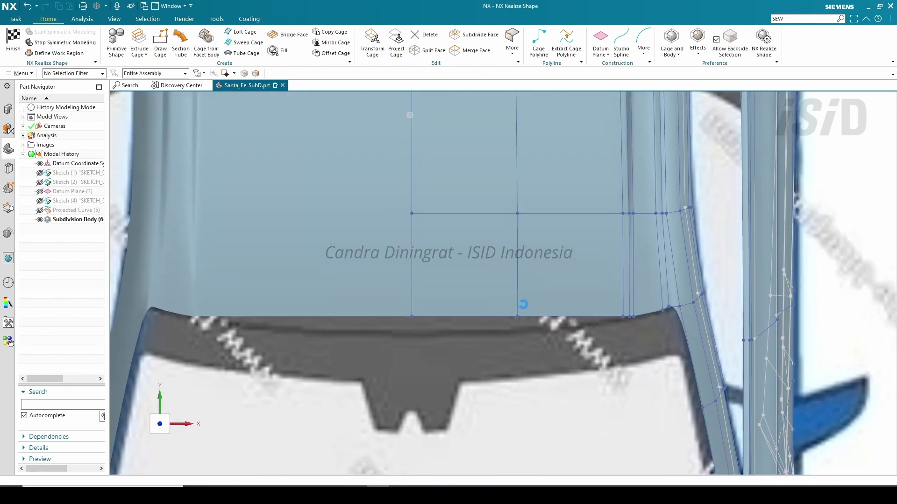
{"action": "left_click", "coordinate": [377, 40]}
{"action": "left_click", "coordinate": [490, 317]}
{"action": "left_click_drag", "start_coordinate": [466, 271], "coordinate": [475, 337]}
{"action": "scroll", "coordinate": [507, 346], "scroll_direction": "up", "scroll_amount": 2}
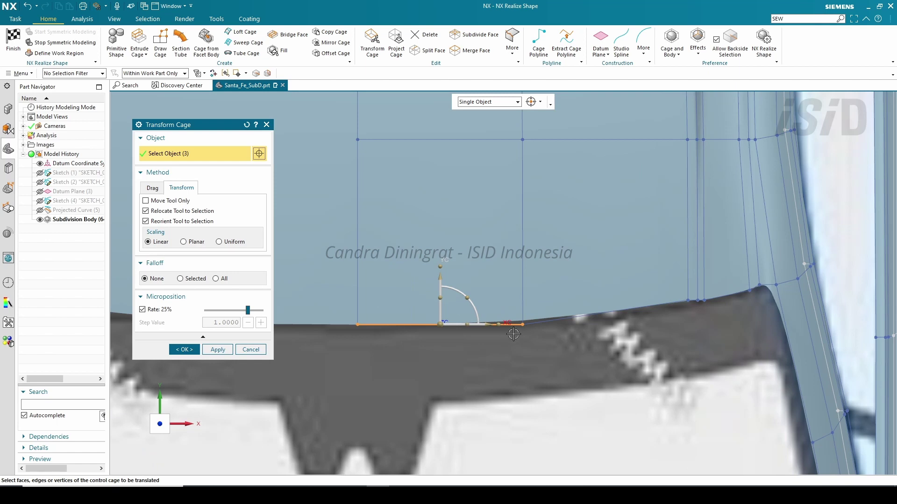
{"action": "middle_click", "coordinate": [555, 186]}
Finish the Realize Shape session and inspect the body with its closed roof from above and from the side.
{"action": "scroll", "coordinate": [567, 326], "scroll_direction": "down", "scroll_amount": 5}
{"action": "scroll", "coordinate": [552, 345], "scroll_direction": "up", "scroll_amount": 4}
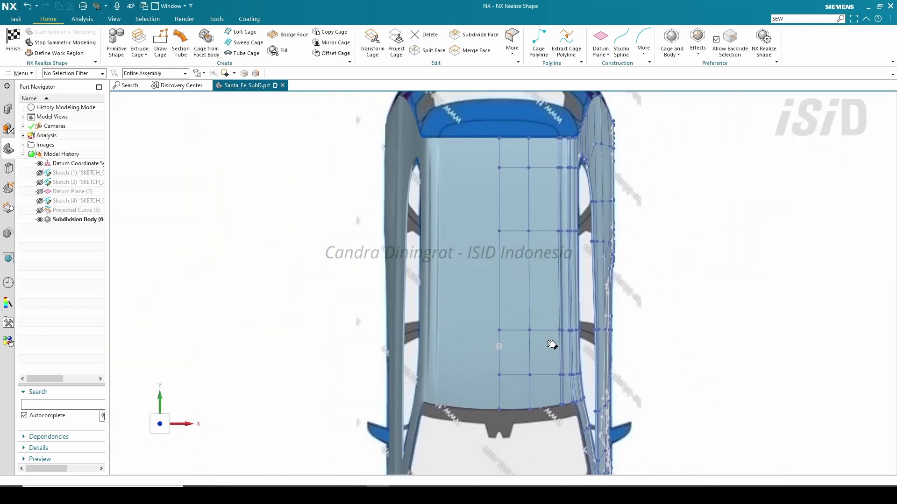
{"action": "left_click", "coordinate": [13, 42]}
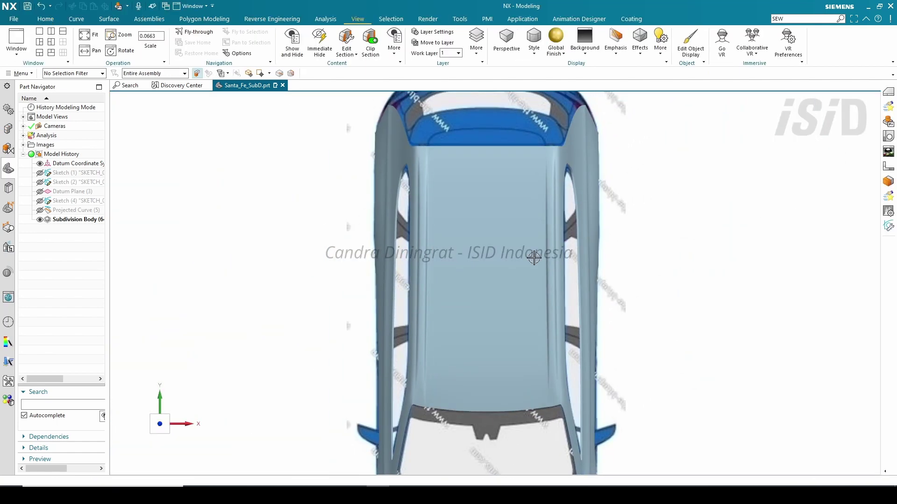
{"action": "middle_click_drag", "start_coordinate": [557, 256], "coordinate": [531, 197]}
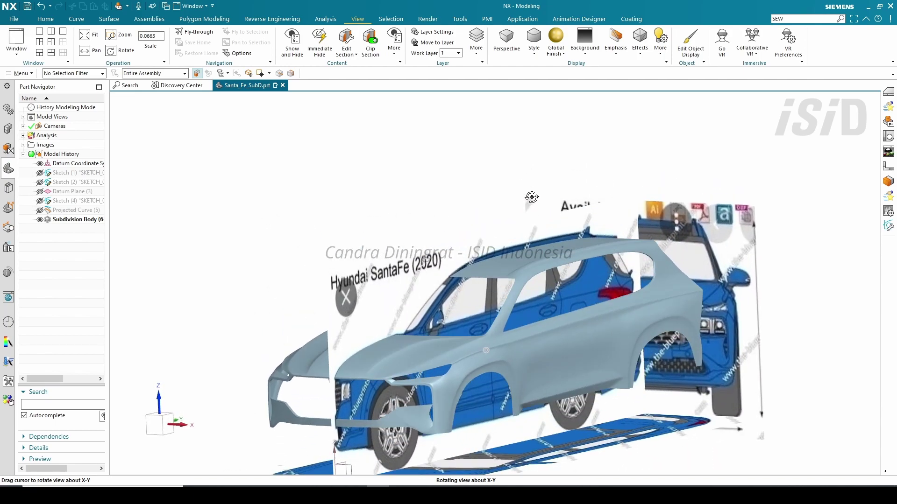
{"action": "scroll", "coordinate": [496, 314], "scroll_direction": "up", "scroll_amount": 2}
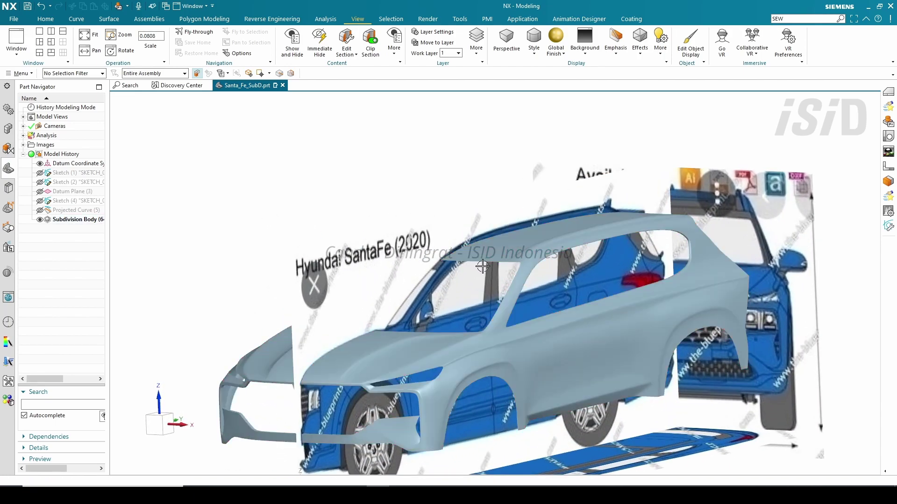
{"action": "middle_click_drag", "start_coordinate": [483, 266], "coordinate": [523, 259]}
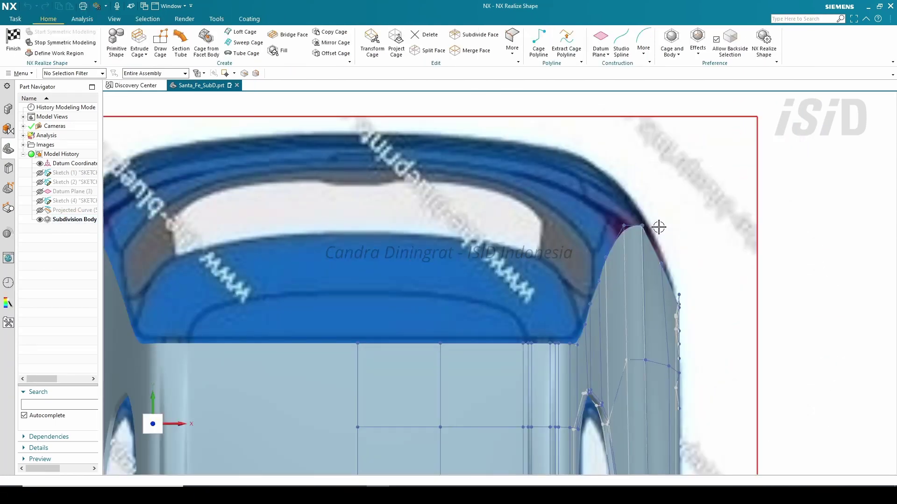
Draw two four-point cage polylines from the rear pillar's upper end vertices along the curve above the rear window toward the centre.
{"action": "left_click", "coordinate": [538, 43]}
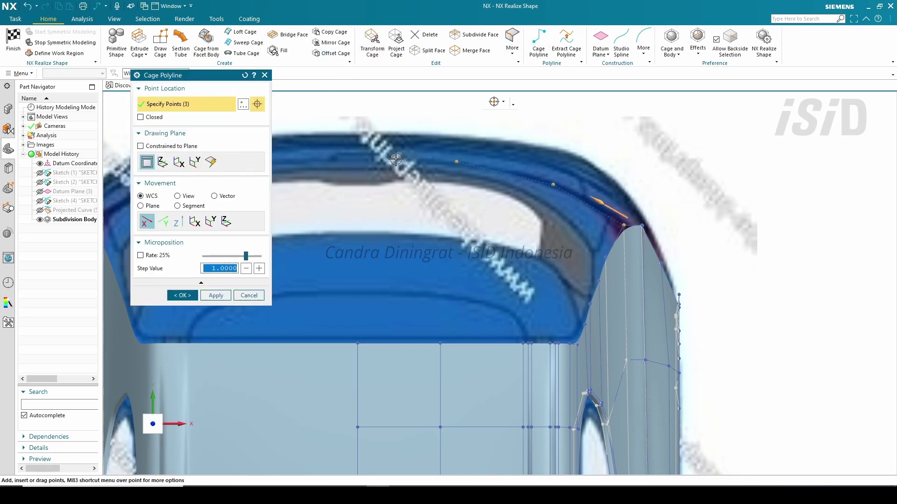
{"action": "left_click", "coordinate": [215, 295]}
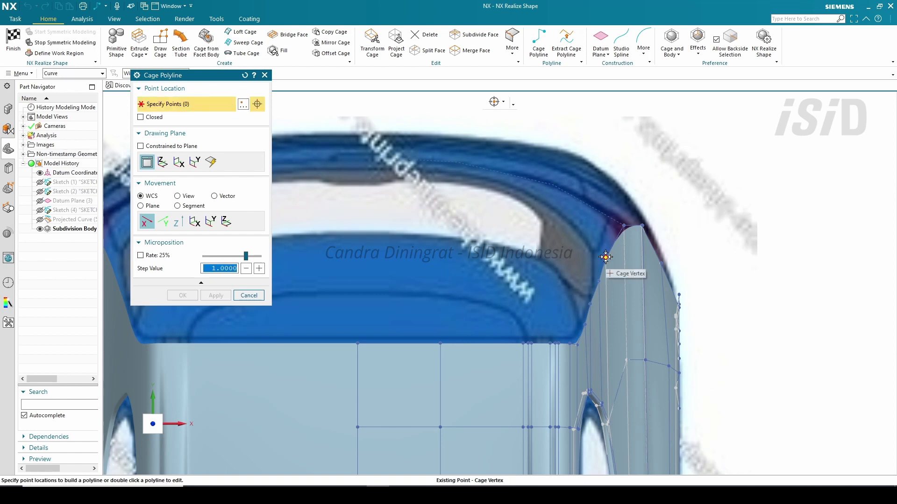
{"action": "left_click", "coordinate": [605, 258]}
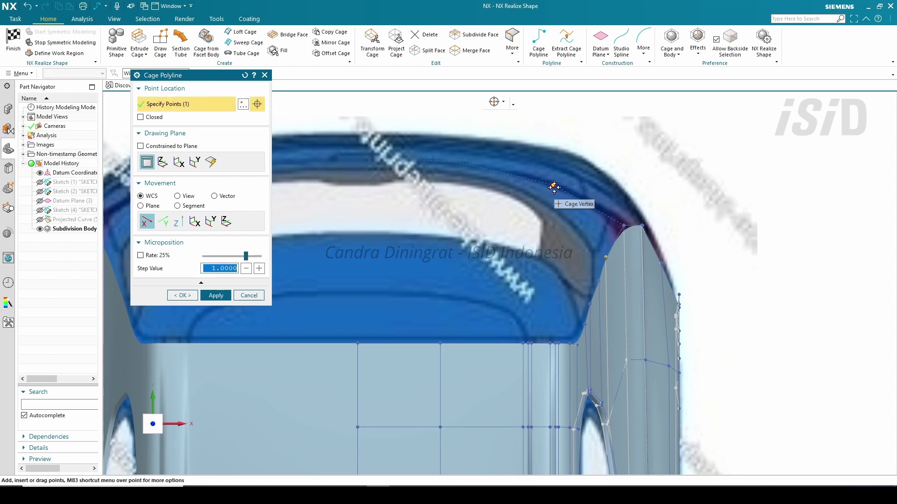
{"action": "left_click", "coordinate": [453, 171]}
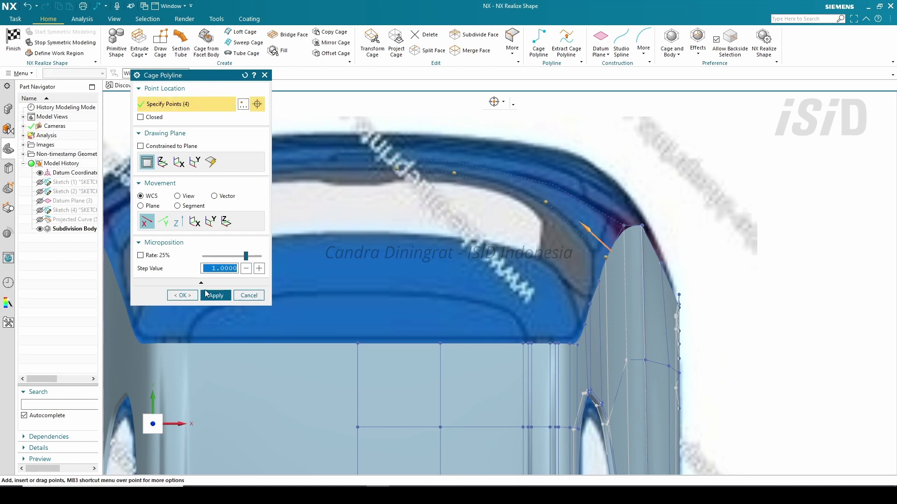
{"action": "left_click", "coordinate": [186, 296]}
Sweep the rear pillar's upper end edge along both polylines to form the strip above the rear window.
{"action": "left_click", "coordinate": [245, 43]}
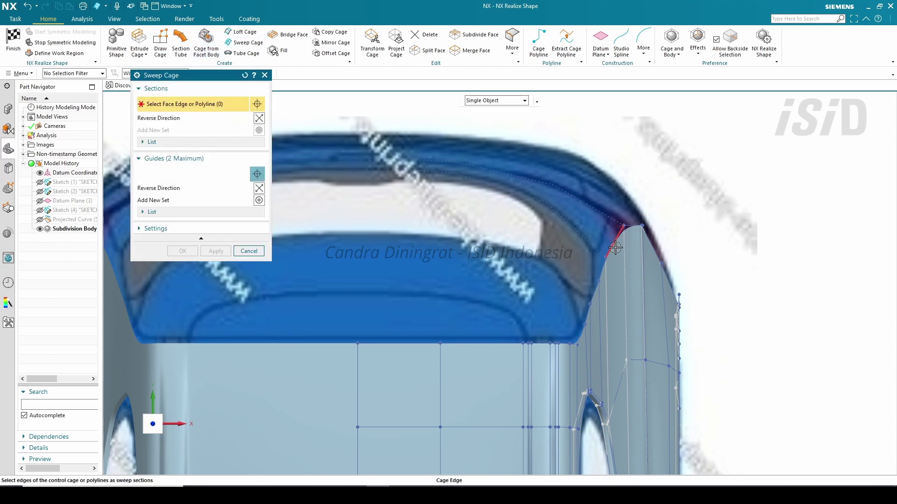
{"action": "left_click", "coordinate": [187, 173]}
{"action": "left_click", "coordinate": [571, 196]}
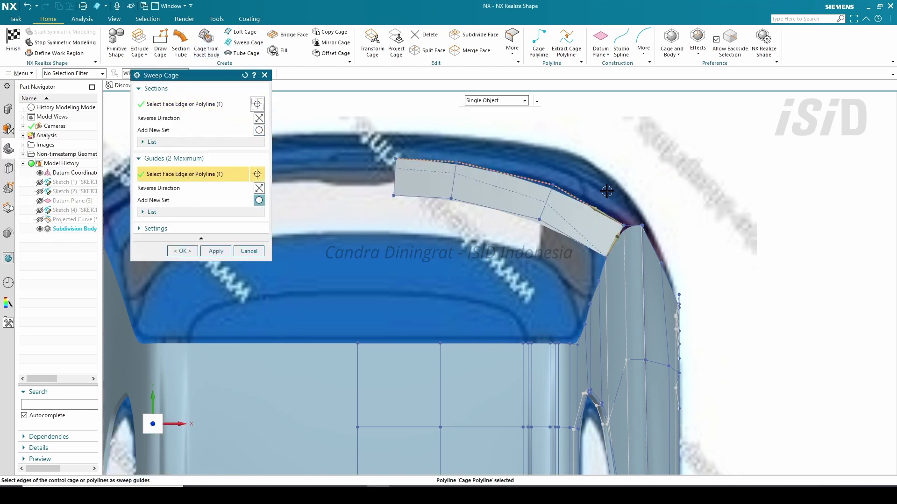
{"action": "left_click", "coordinate": [215, 250]}
{"action": "scroll", "coordinate": [455, 151], "scroll_direction": "down", "scroll_amount": 1}
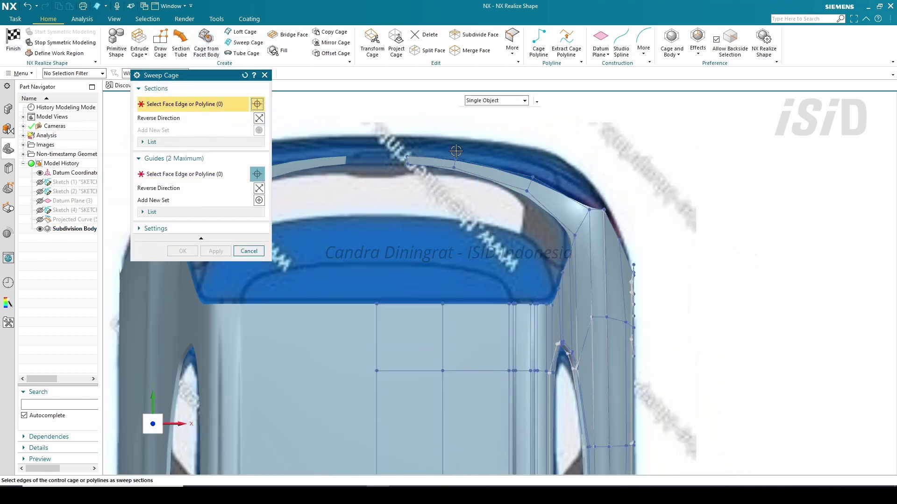
{"action": "left_click", "coordinate": [264, 75]}
Stop symmetric modeling and sew the open centre edges of the two mirrored strips together across the centreline at the rear window.
{"action": "left_click", "coordinate": [61, 45]}
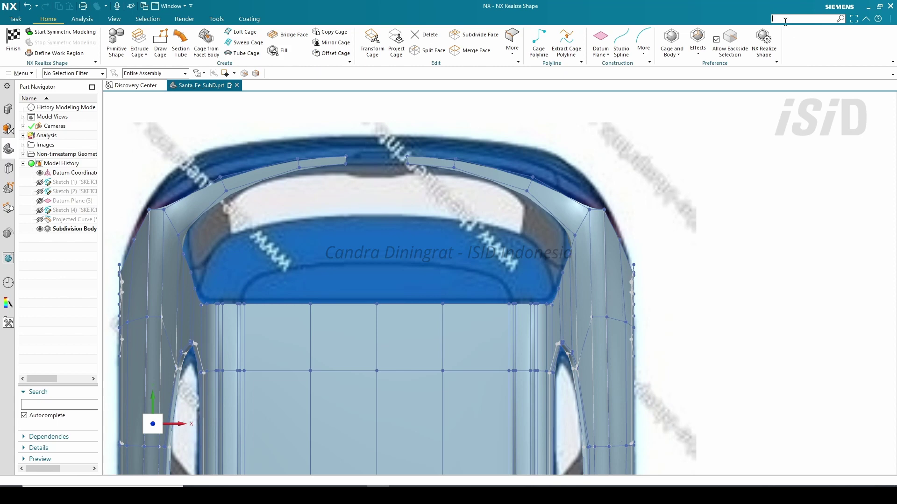
{"action": "left_click", "coordinate": [794, 41]}
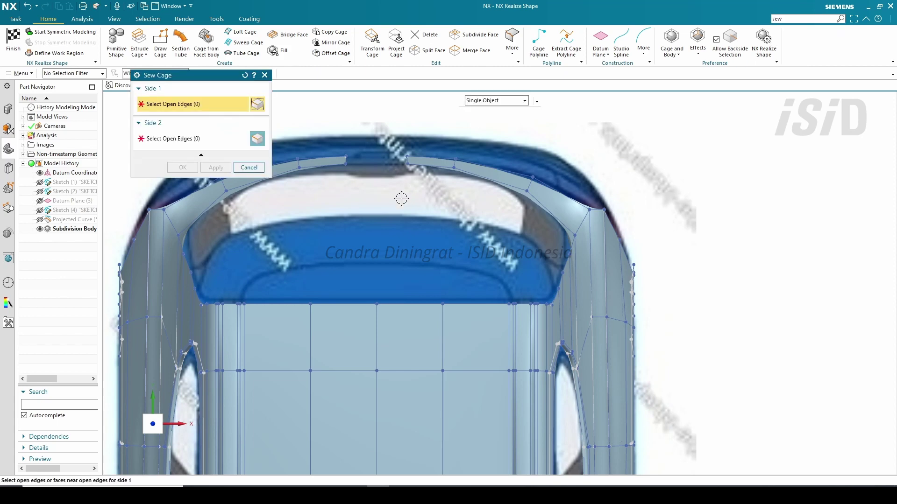
{"action": "left_click", "coordinate": [391, 151]}
{"action": "left_click", "coordinate": [338, 189]}
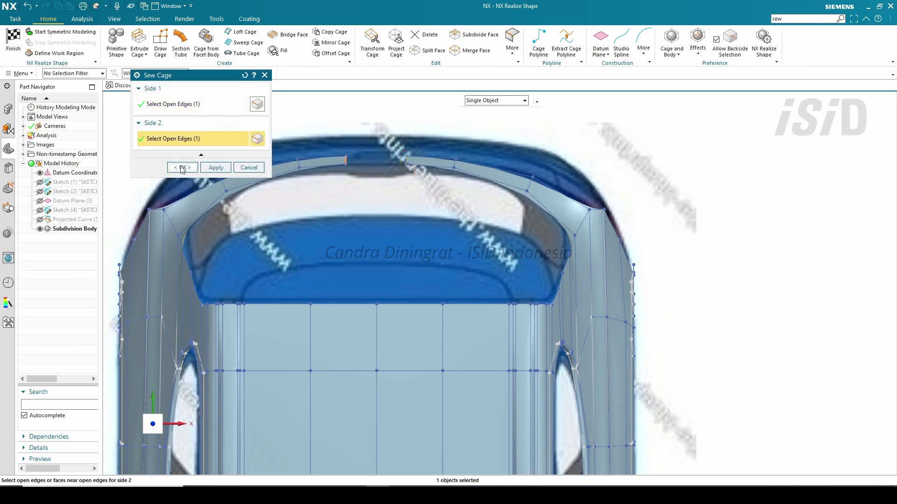
{"action": "left_click", "coordinate": [182, 167]}
Restart symmetric modeling about the YZ plane and inspect the rear quarter of the cage.
{"action": "left_click", "coordinate": [65, 32]}
{"action": "middle_click_drag", "start_coordinate": [446, 262], "coordinate": [421, 432]}
{"action": "left_click", "coordinate": [422, 435]}
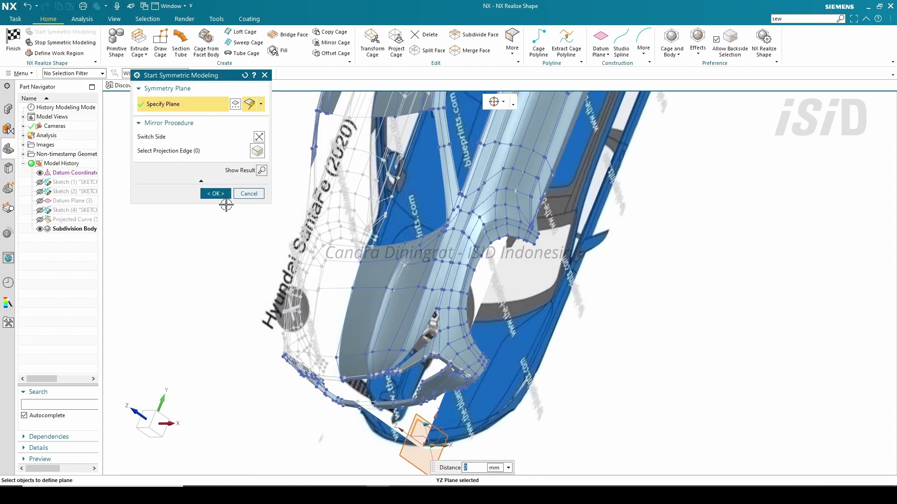
{"action": "middle_click", "coordinate": [332, 332]}
{"action": "scroll", "coordinate": [332, 332], "scroll_direction": "down", "scroll_amount": 5}
{"action": "middle_click_drag", "start_coordinate": [332, 333], "coordinate": [370, 338]}
{"action": "scroll", "coordinate": [464, 298], "scroll_direction": "up", "scroll_amount": 6}
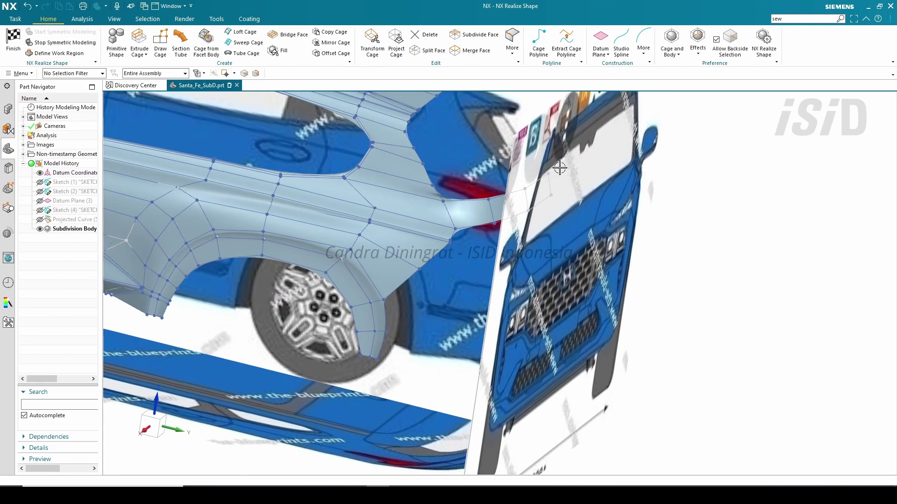
{"action": "middle_click_drag", "start_coordinate": [465, 298], "coordinate": [513, 355]}
{"action": "scroll", "coordinate": [591, 327], "scroll_direction": "down", "scroll_amount": 6}
{"action": "scroll", "coordinate": [472, 314], "scroll_direction": "up", "scroll_amount": 2}
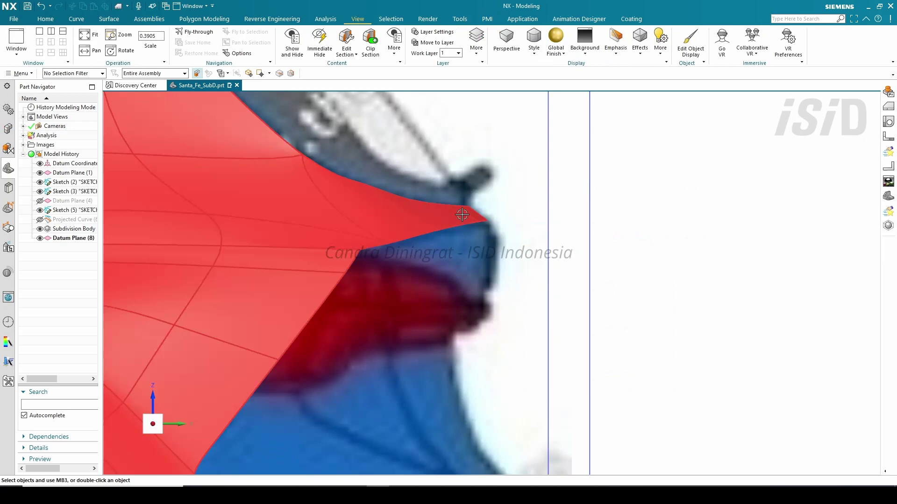
Reopen the subdivision body for editing and extrude the rear window strip's lower edge near the centreline about 114 mm downward.
{"action": "right_click", "coordinate": [538, 213]}
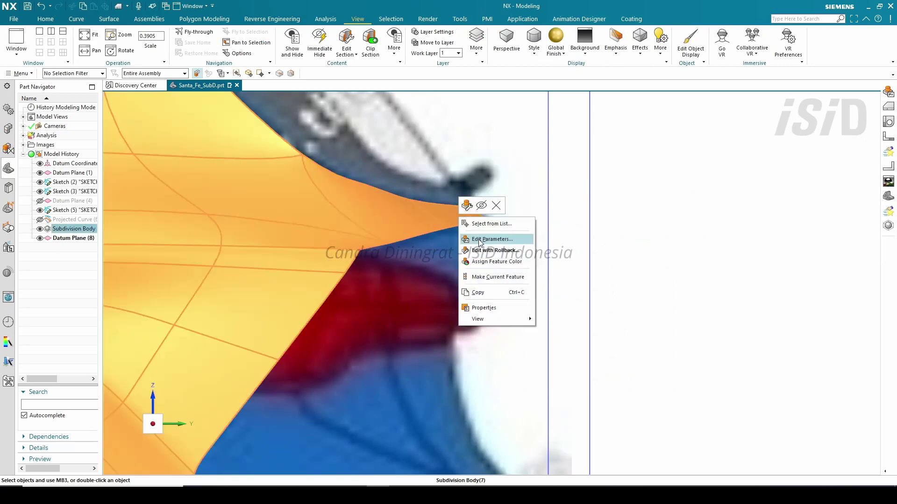
{"action": "left_click", "coordinate": [570, 243]}
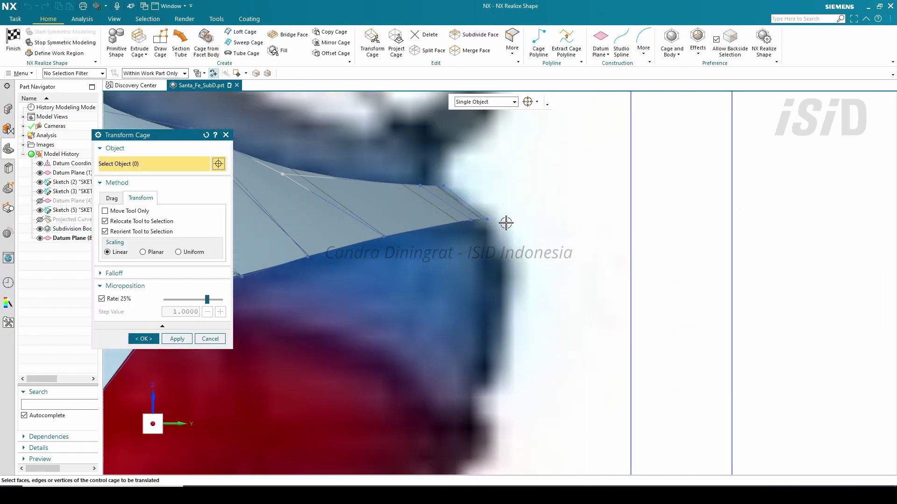
{"action": "left_click", "coordinate": [139, 43]}
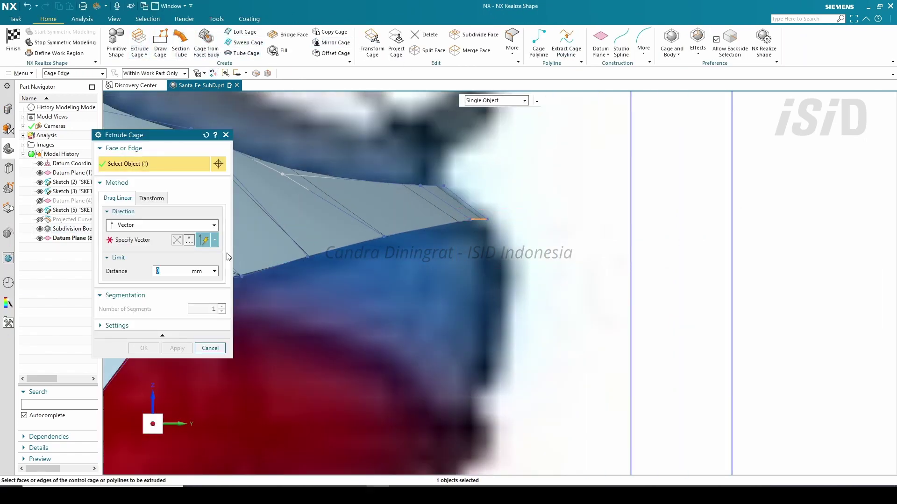
{"action": "left_click", "coordinate": [496, 303]}
{"action": "left_click_drag", "start_coordinate": [479, 222], "coordinate": [479, 414]}
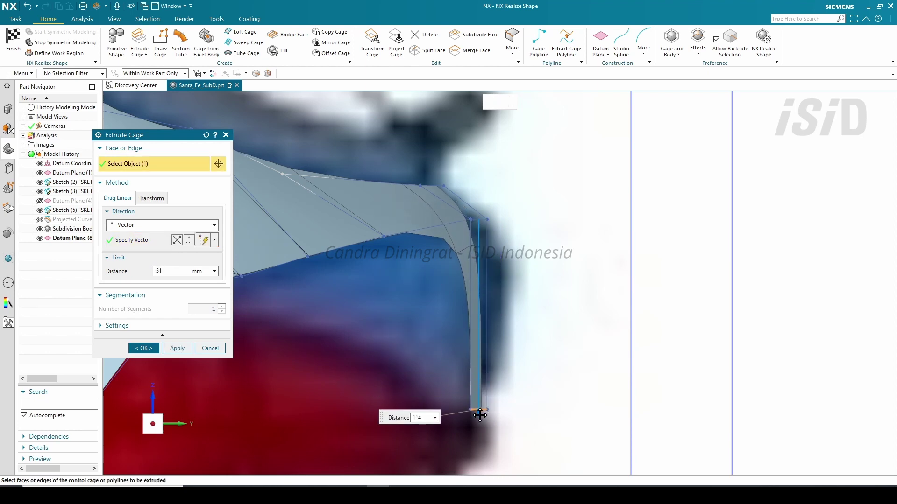
{"action": "left_click", "coordinate": [143, 348]}
{"action": "scroll", "coordinate": [285, 160], "scroll_direction": "up", "scroll_amount": 3}
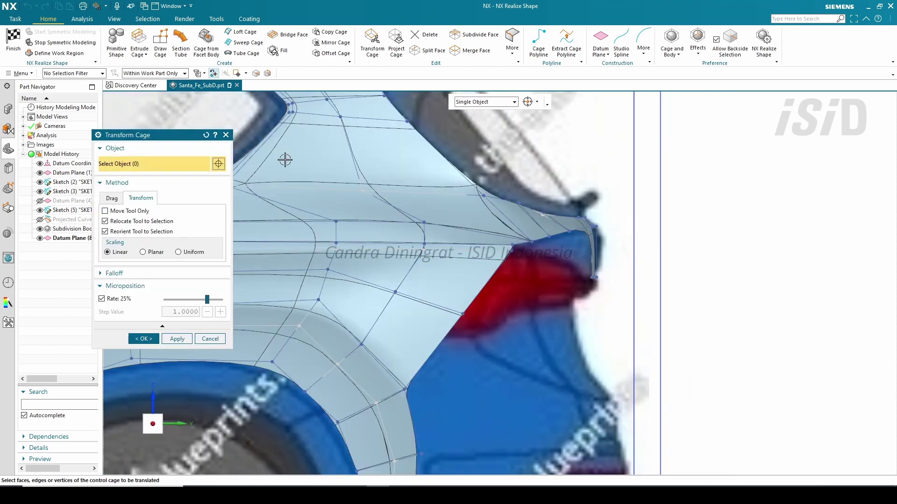
Sweep the extruded face's outer vertical edge along the lower edge of the rear window strip to extend it toward the tail lamp.
{"action": "key", "text": "Escape"}
{"action": "scroll", "coordinate": [727, 234], "scroll_direction": "up", "scroll_amount": 2}
{"action": "right_click", "coordinate": [726, 234]}
{"action": "mouse_move", "coordinate": [784, 388]}
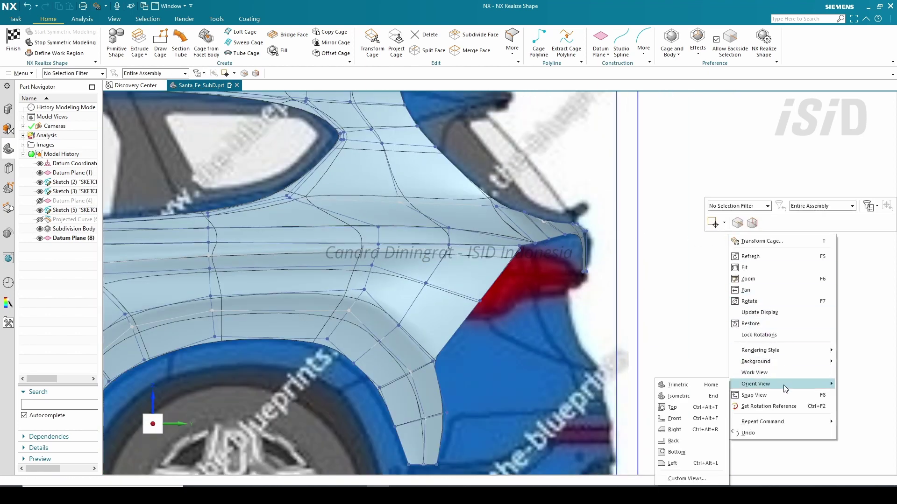
{"action": "left_click", "coordinate": [673, 441]}
{"action": "scroll", "coordinate": [575, 246], "scroll_direction": "down", "scroll_amount": 5}
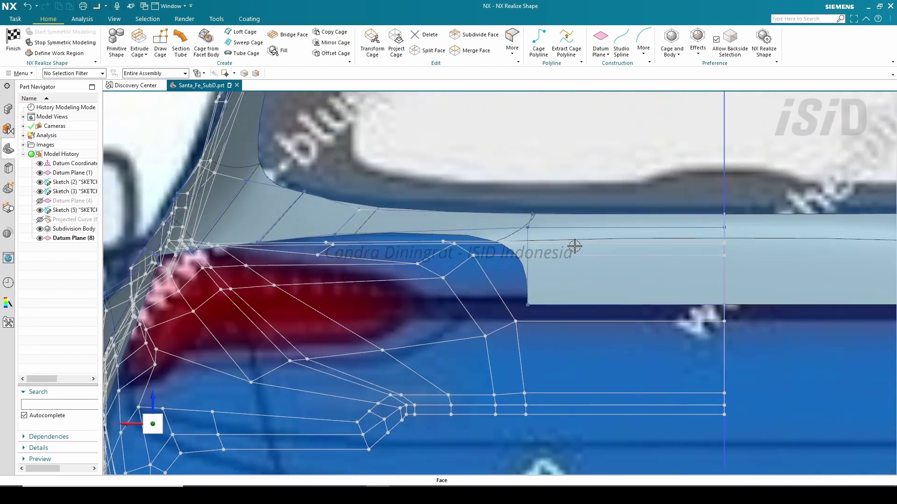
{"action": "middle_click_drag", "start_coordinate": [575, 246], "coordinate": [545, 264]}
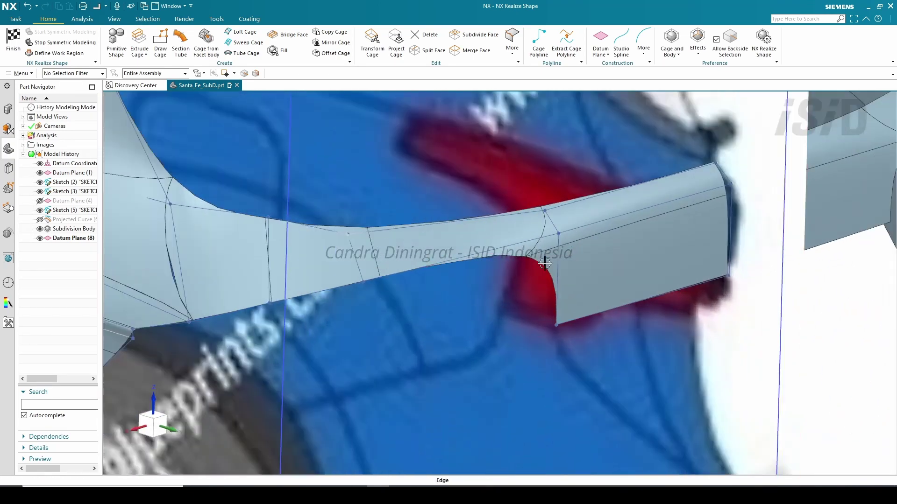
{"action": "left_click", "coordinate": [247, 43]}
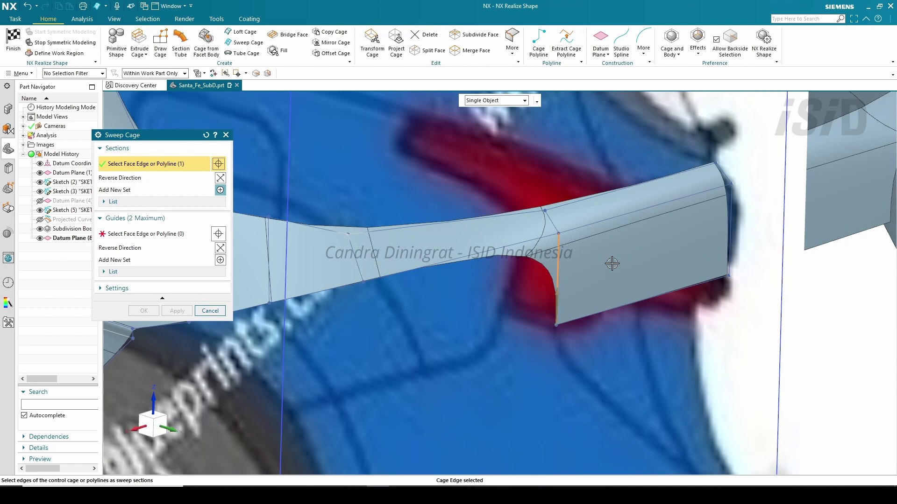
{"action": "middle_click", "coordinate": [684, 257]}
{"action": "scroll", "coordinate": [566, 266], "scroll_direction": "up", "scroll_amount": 3}
{"action": "left_click", "coordinate": [544, 265]}
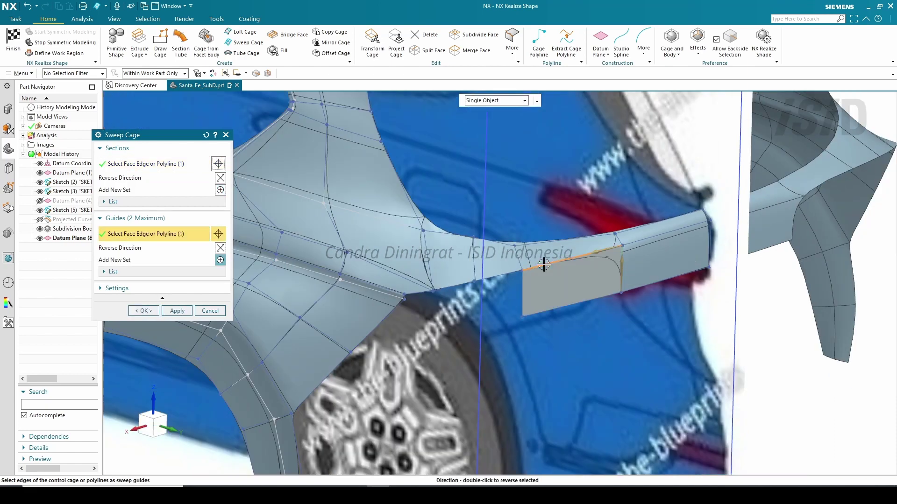
{"action": "left_click", "coordinate": [177, 310]}
Sweep the short cage edge beneath the tail lamp's outer end along the polyline running toward the centre of the tailgate.
{"action": "scroll", "coordinate": [660, 277], "scroll_direction": "up", "scroll_amount": 3}
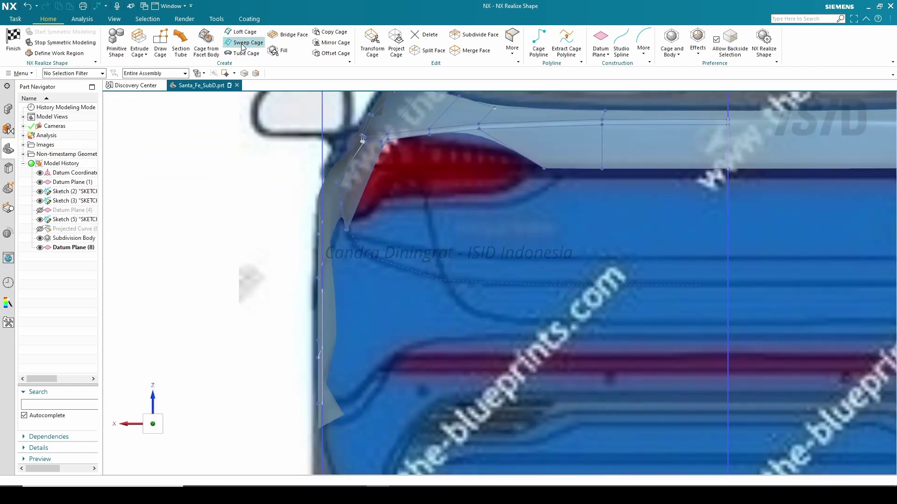
{"action": "left_click", "coordinate": [243, 42]}
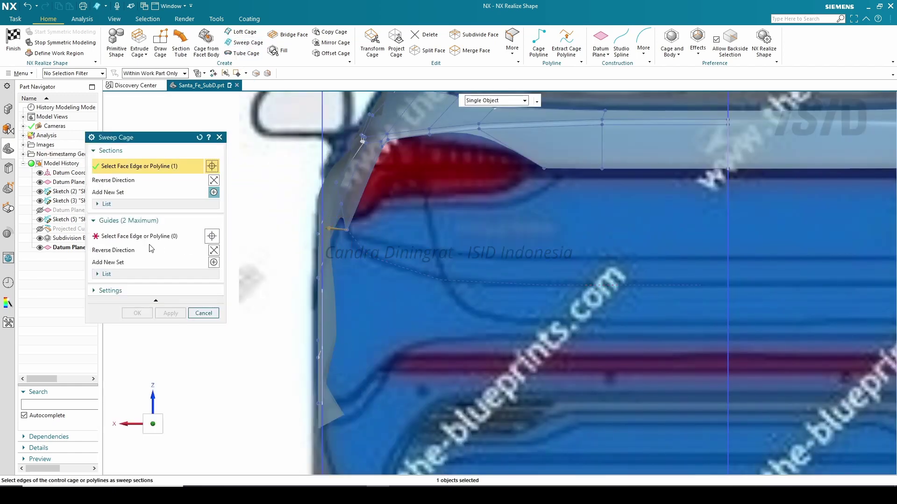
{"action": "middle_click", "coordinate": [202, 249]}
{"action": "left_click", "coordinate": [367, 253]}
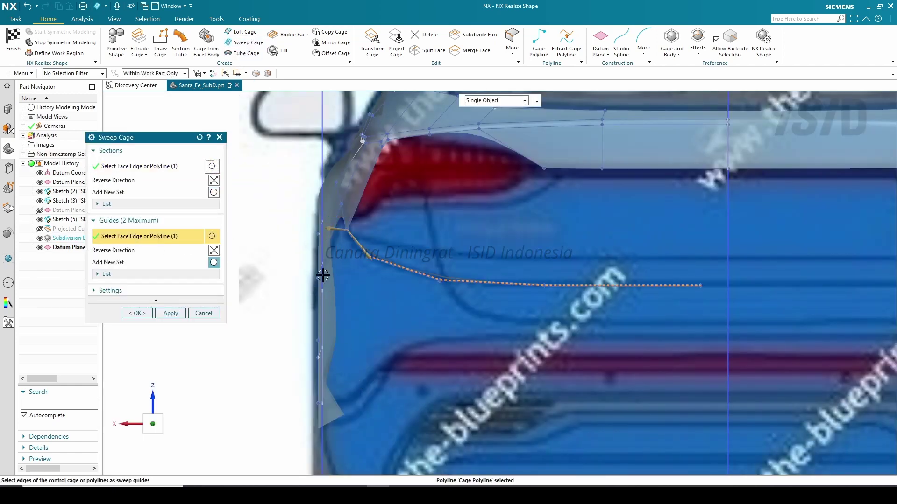
{"action": "middle_click_drag", "start_coordinate": [322, 275], "coordinate": [225, 294]}
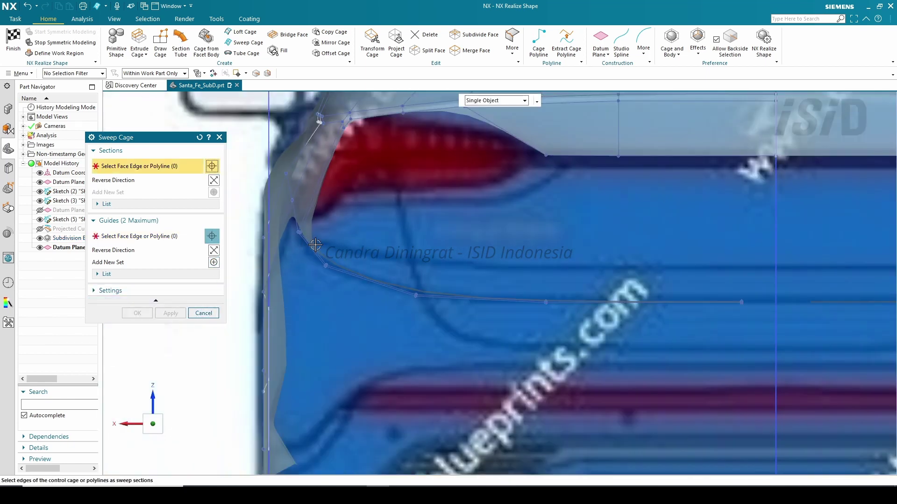
Split the two lowest faces behind the rear wheel arch uniformly with one division, using their outer side edge as reference.
{"action": "scroll", "coordinate": [490, 290], "scroll_direction": "down", "scroll_amount": 2}
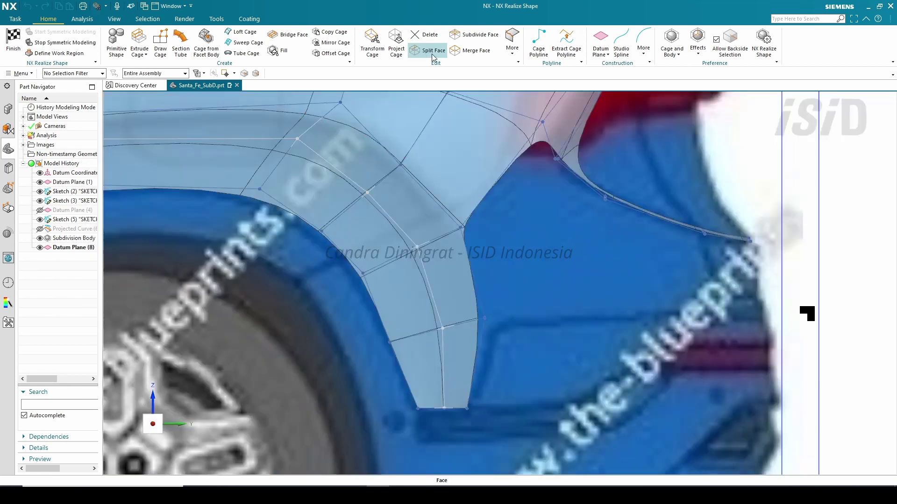
{"action": "left_click", "coordinate": [431, 50]}
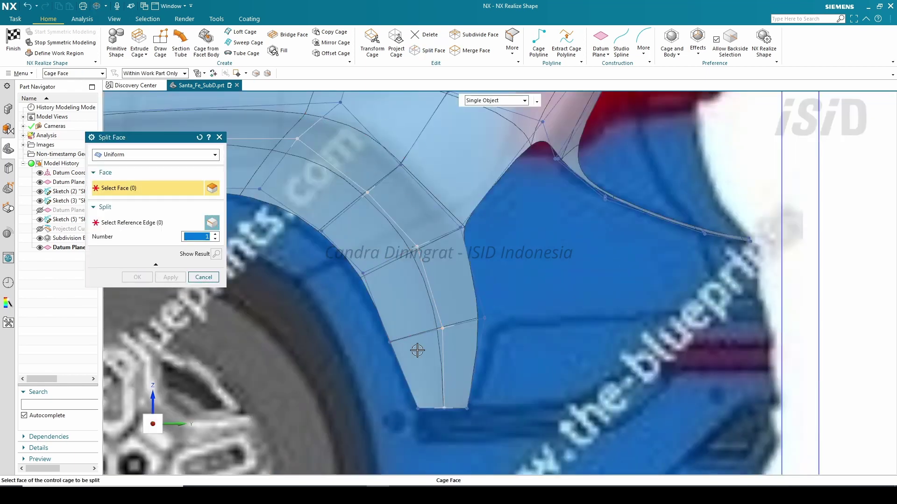
{"action": "left_click", "coordinate": [416, 369]}
{"action": "left_click", "coordinate": [460, 367]}
{"action": "middle_click", "coordinate": [231, 259]}
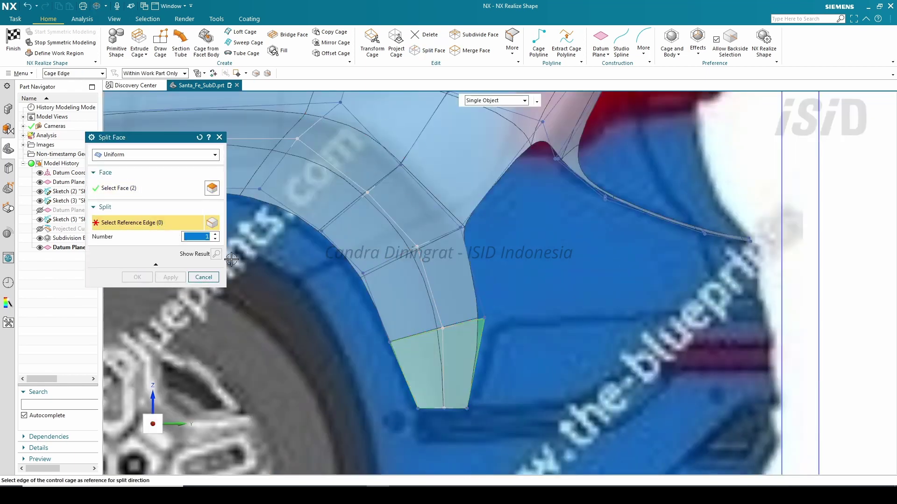
{"action": "left_click", "coordinate": [481, 349]}
{"action": "left_click", "coordinate": [167, 279]}
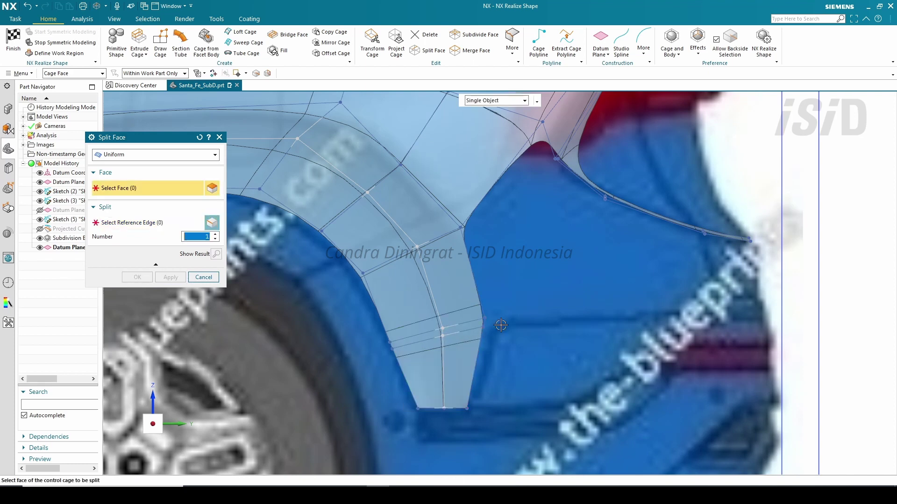
Draw a six-point cage polyline from the rear wheel arch's outer vertex along the rear bumper outline in the top view.
{"action": "left_click", "coordinate": [136, 40]}
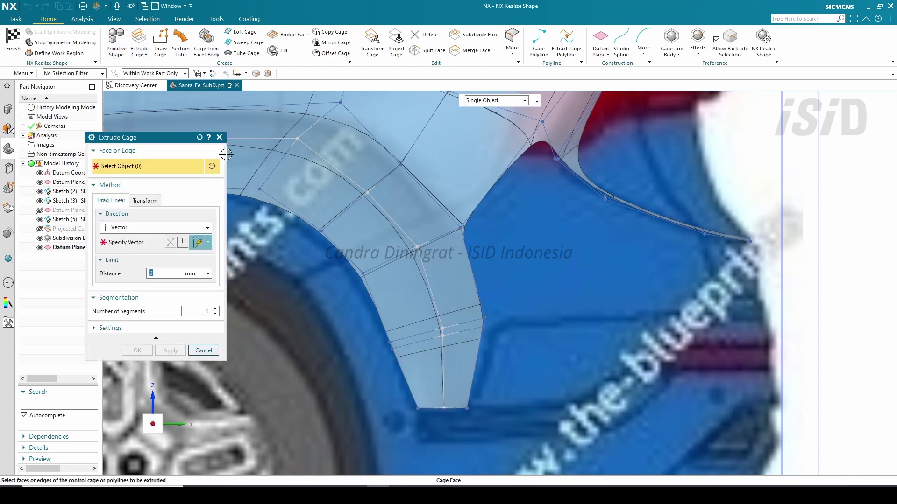
{"action": "left_click", "coordinate": [539, 42]}
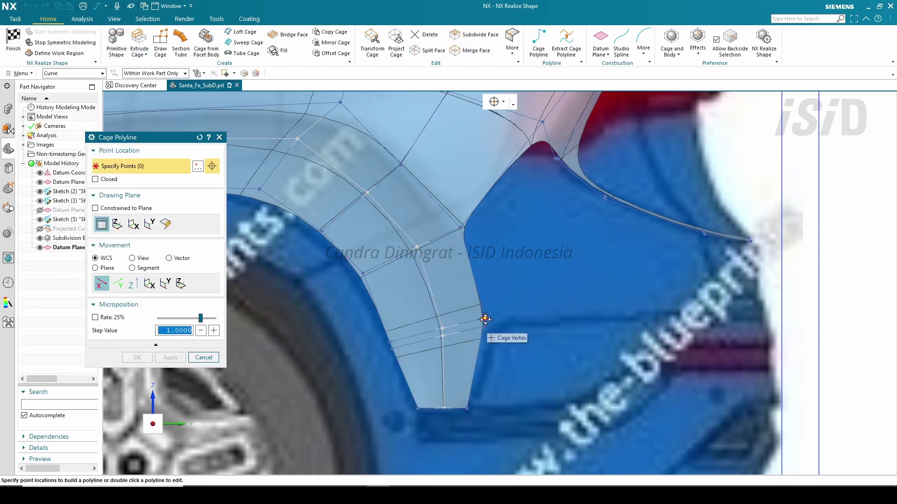
{"action": "left_click", "coordinate": [485, 317]}
{"action": "key", "text": "ctrl+alt+t"}
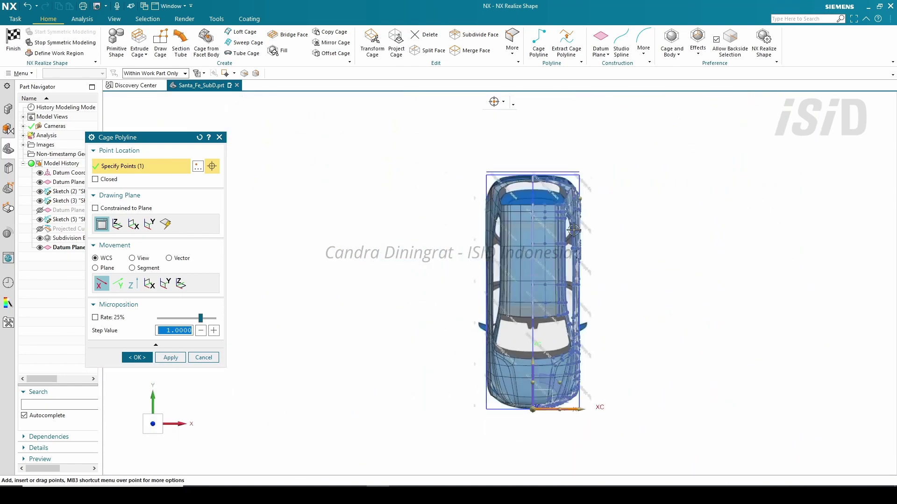
{"action": "scroll", "coordinate": [581, 175], "scroll_direction": "up", "scroll_amount": 8}
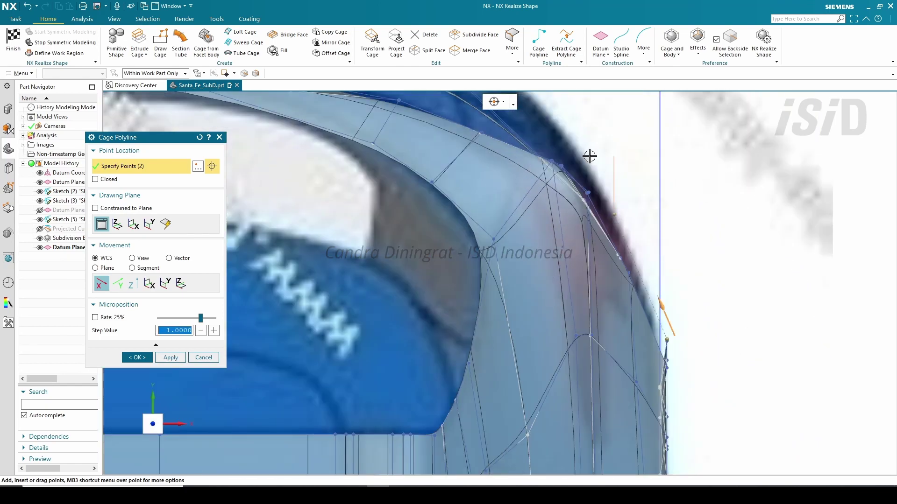
{"action": "middle_click_drag", "start_coordinate": [589, 156], "coordinate": [706, 332], "text": "shift"}
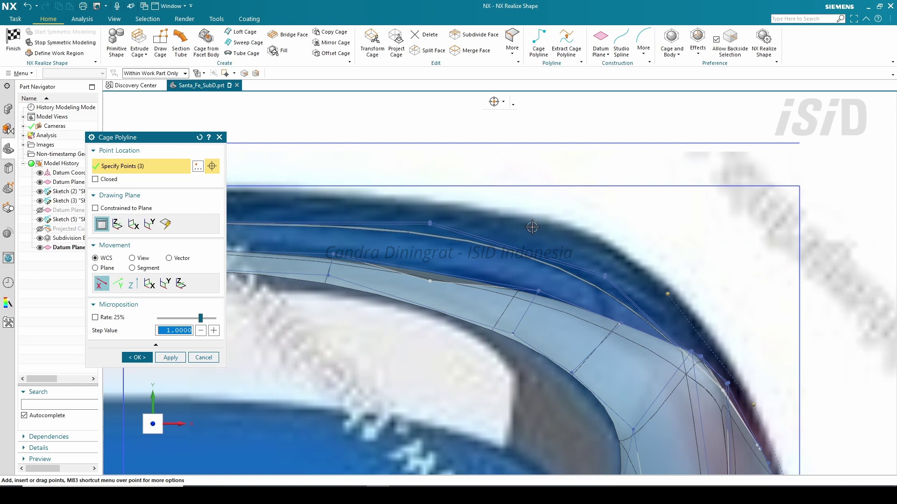
{"action": "middle_click_drag", "start_coordinate": [532, 227], "coordinate": [640, 244], "text": "shift"}
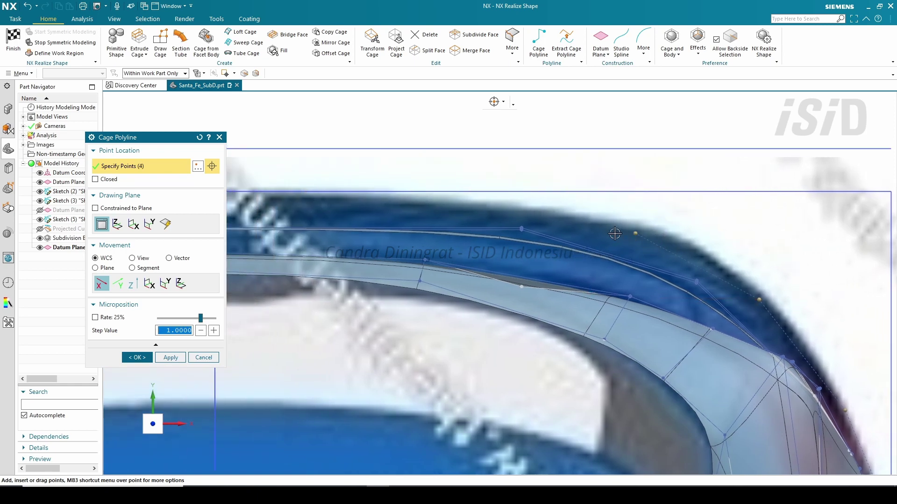
{"action": "scroll", "coordinate": [614, 233], "scroll_direction": "down", "scroll_amount": 3}
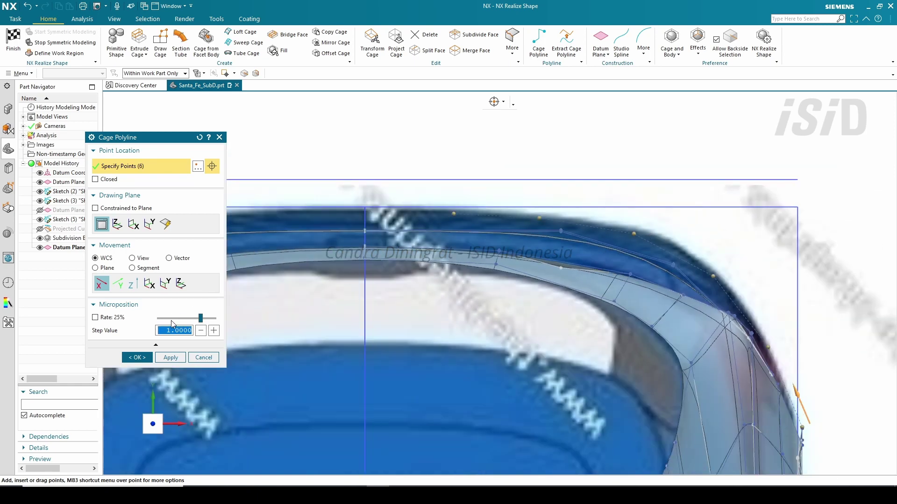
{"action": "left_click", "coordinate": [138, 358]}
Sweep the short outer edge behind the rear wheel arch along the bumper polyline to form a narrow strip around the rear.
{"action": "scroll", "coordinate": [235, 298], "scroll_direction": "down", "scroll_amount": 2}
{"action": "middle_click_drag", "start_coordinate": [420, 397], "coordinate": [262, 289]}
{"action": "scroll", "coordinate": [371, 389], "scroll_direction": "up", "scroll_amount": 3}
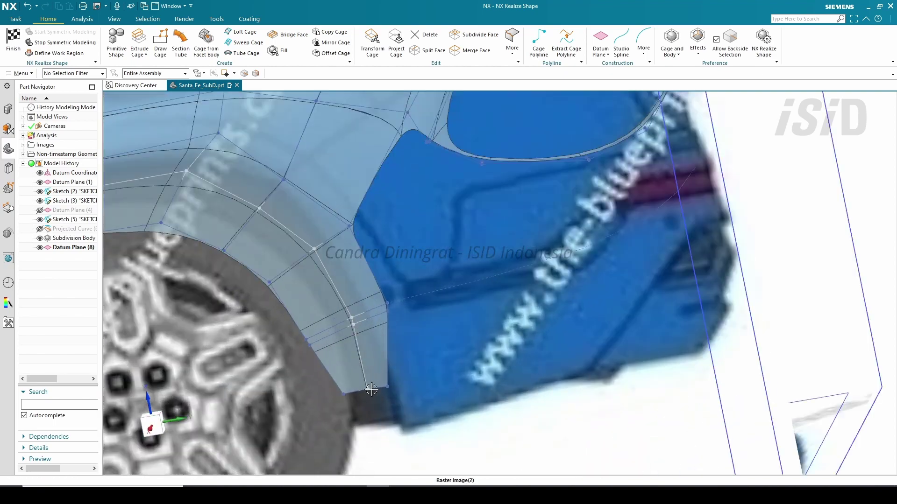
{"action": "left_click", "coordinate": [245, 43]}
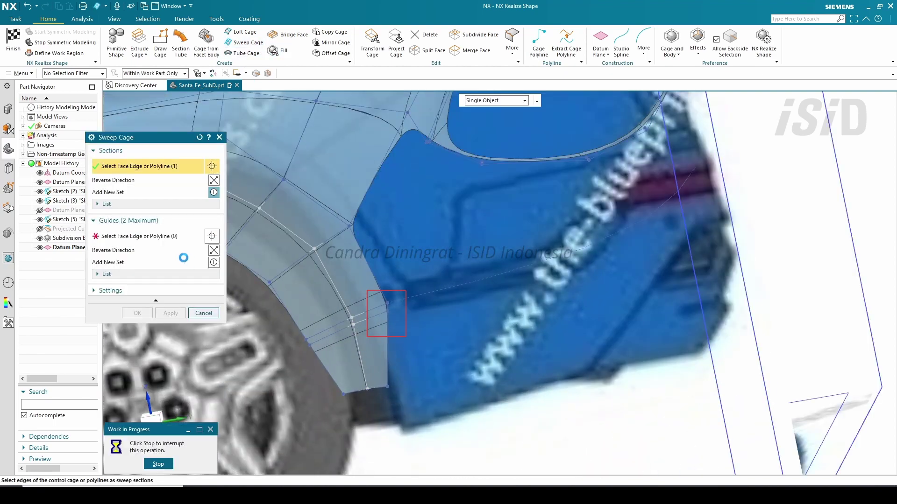
{"action": "left_click", "coordinate": [177, 236]}
{"action": "left_click", "coordinate": [456, 286]}
{"action": "middle_click_drag", "start_coordinate": [455, 286], "coordinate": [233, 308]}
{"action": "middle_click", "coordinate": [233, 308]}
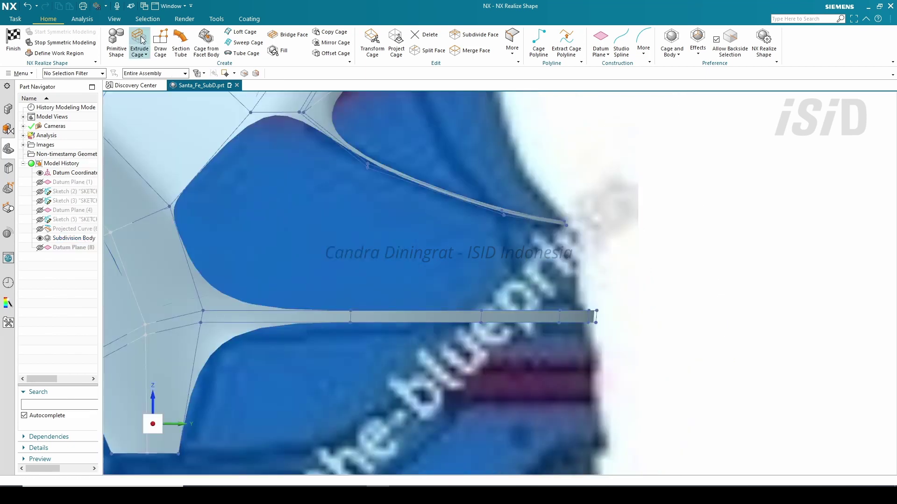
Extrude the lower edge of the innermost face of the strip beneath the tail lamp downward, stopping short of the bumper strip.
{"action": "left_click", "coordinate": [139, 39]}
{"action": "scroll", "coordinate": [561, 194], "scroll_direction": "up", "scroll_amount": 3}
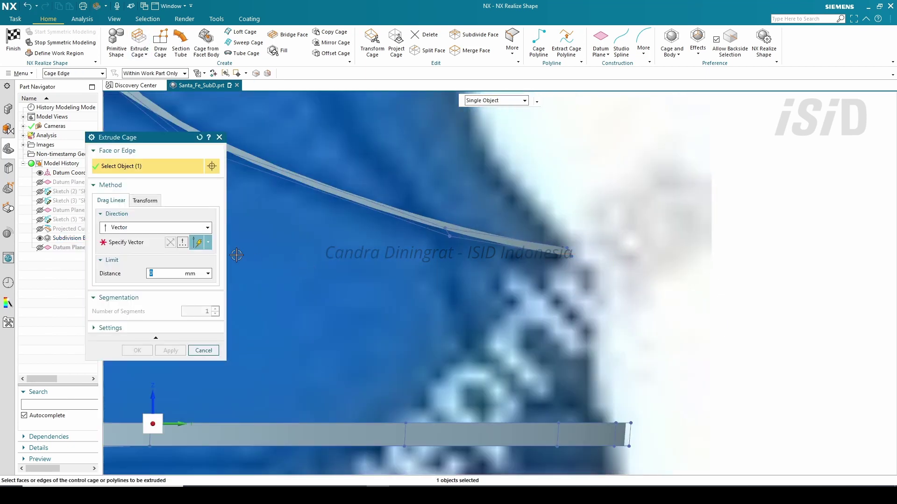
{"action": "middle_click", "coordinate": [592, 316]}
{"action": "left_click", "coordinate": [500, 308]}
{"action": "left_click_drag", "start_coordinate": [574, 259], "coordinate": [562, 408]}
{"action": "scroll", "coordinate": [741, 186], "scroll_direction": "down", "scroll_amount": 1}
{"action": "left_click", "coordinate": [136, 350]}
{"action": "scroll", "coordinate": [628, 253], "scroll_direction": "down", "scroll_amount": 1}
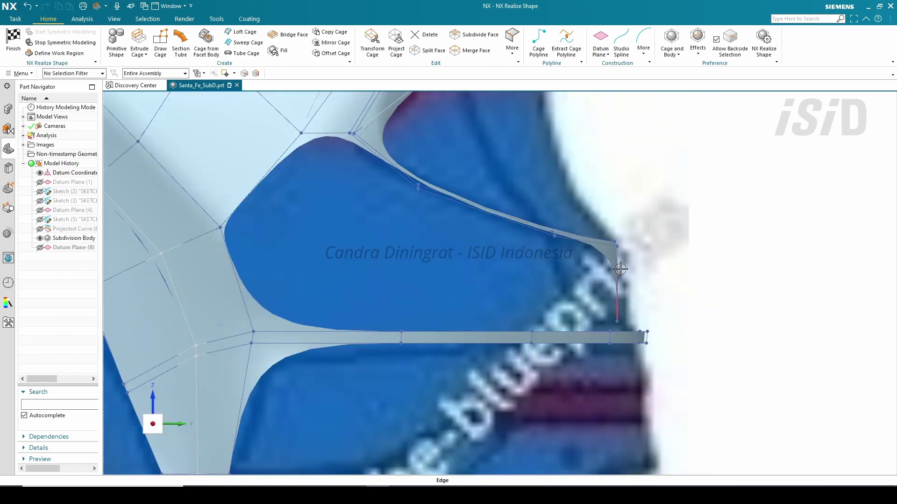
Move the bumper strip's rear end face and then its last two faces inward along Y to match the bumper outline in the side view.
{"action": "scroll", "coordinate": [657, 345], "scroll_direction": "up", "scroll_amount": 2}
{"action": "left_click", "coordinate": [369, 38]}
{"action": "left_click_drag", "start_coordinate": [681, 397], "coordinate": [578, 304]}
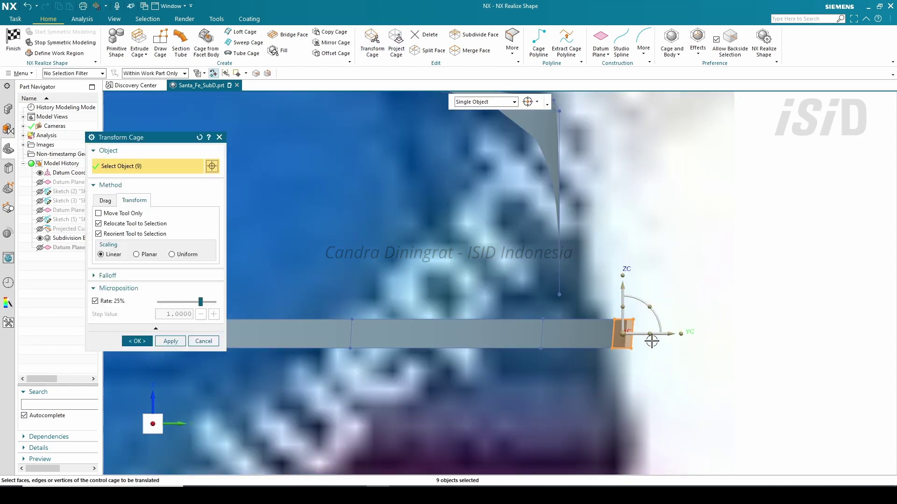
{"action": "left_click_drag", "start_coordinate": [665, 335], "coordinate": [610, 335]}
{"action": "left_click_drag", "start_coordinate": [679, 389], "coordinate": [519, 309]}
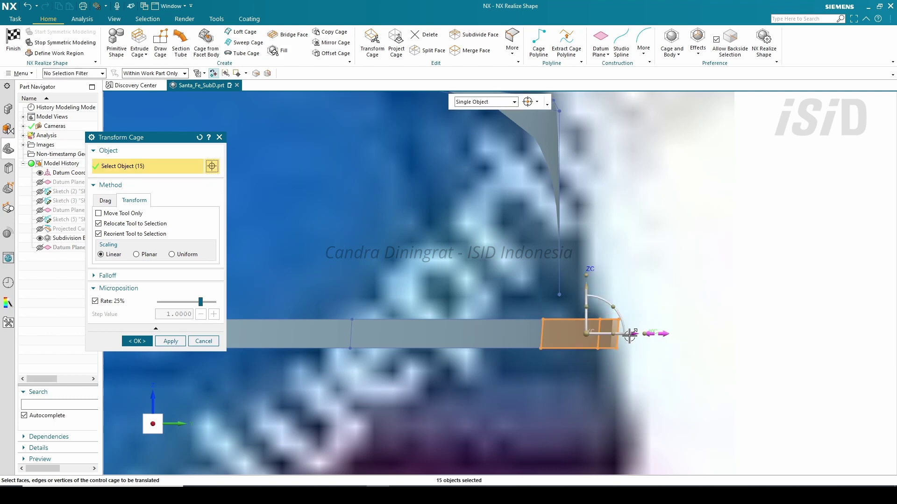
{"action": "left_click_drag", "start_coordinate": [631, 335], "coordinate": [581, 335]}
{"action": "left_click", "coordinate": [767, 264]}
{"action": "scroll", "coordinate": [637, 298], "scroll_direction": "down", "scroll_amount": 2}
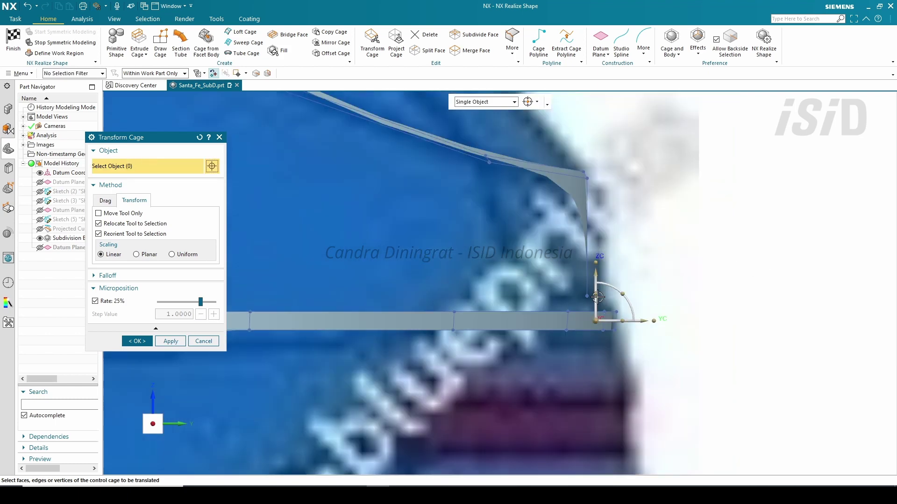
{"action": "left_click", "coordinate": [137, 346]}
{"action": "scroll", "coordinate": [532, 305], "scroll_direction": "down", "scroll_amount": 4}
{"action": "middle_click_drag", "start_coordinate": [531, 305], "coordinate": [493, 266]}
{"action": "scroll", "coordinate": [493, 266], "scroll_direction": "up", "scroll_amount": 2}
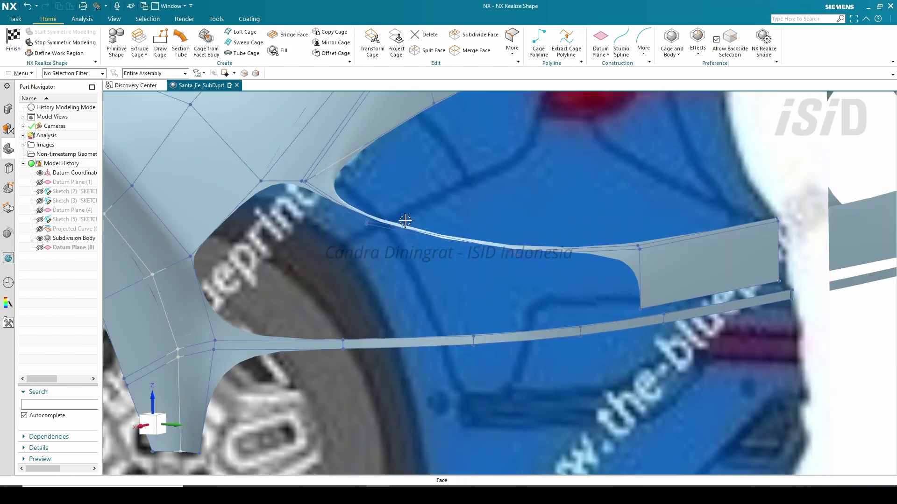
Sweep from the short edge above the rear wheel arch to the extruded face's side edge, guided by the upper strip's three lower edges.
{"action": "left_click", "coordinate": [246, 42]}
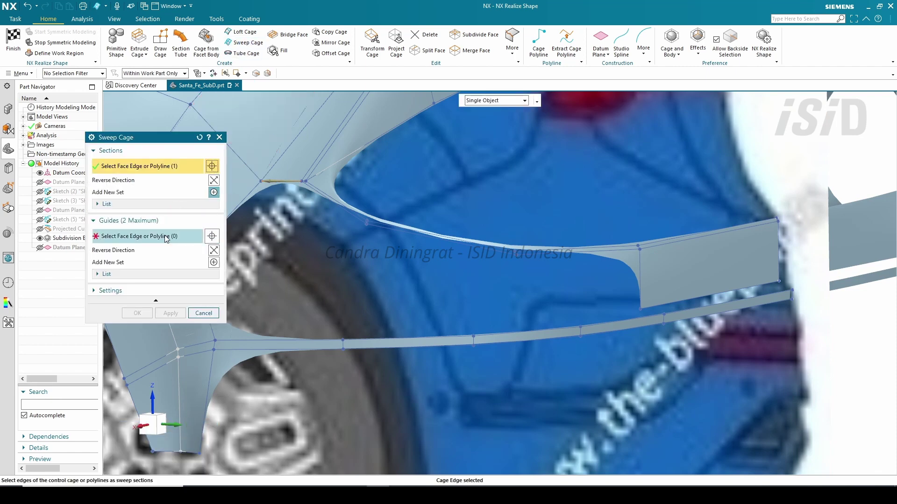
{"action": "scroll", "coordinate": [607, 264], "scroll_direction": "down", "scroll_amount": 2}
{"action": "left_click", "coordinate": [192, 237]}
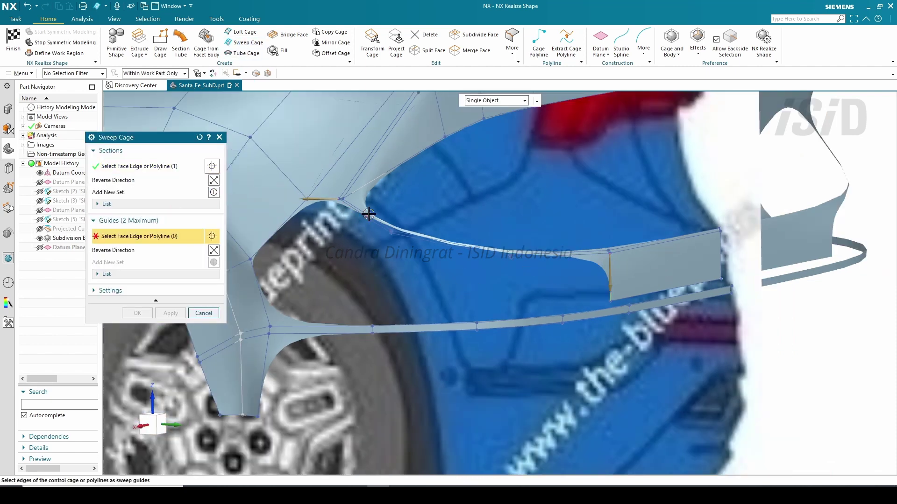
{"action": "left_click", "coordinate": [369, 215]}
{"action": "left_click", "coordinate": [472, 248]}
{"action": "left_click", "coordinate": [550, 257]}
{"action": "left_click", "coordinate": [171, 314]}
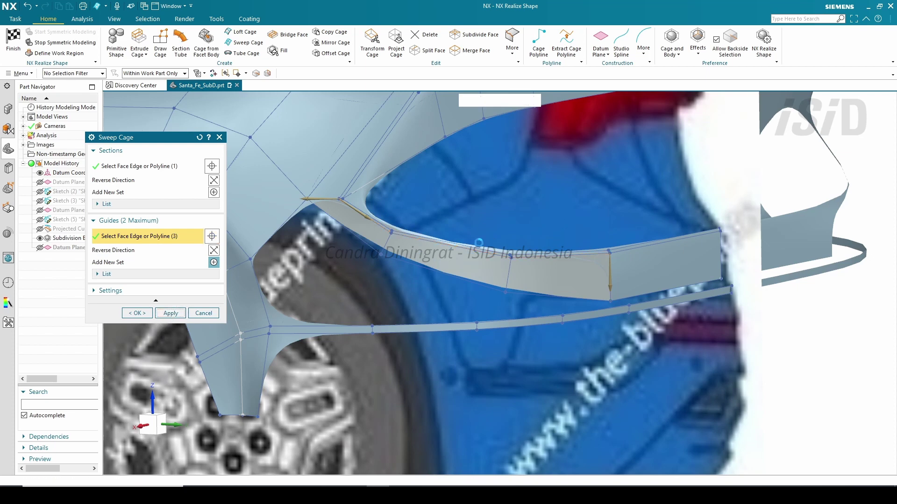
{"action": "scroll", "coordinate": [587, 237], "scroll_direction": "down", "scroll_amount": 2}
{"action": "scroll", "coordinate": [447, 266], "scroll_direction": "up", "scroll_amount": 2}
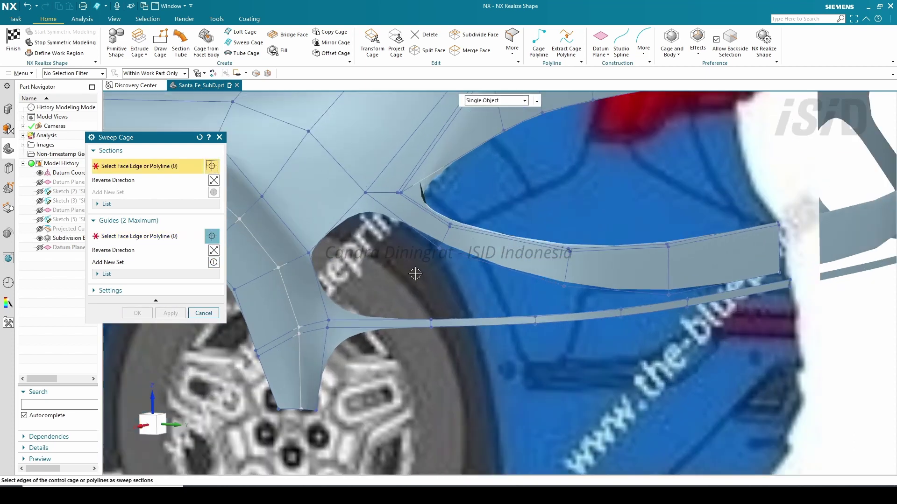
{"action": "left_click", "coordinate": [220, 137]}
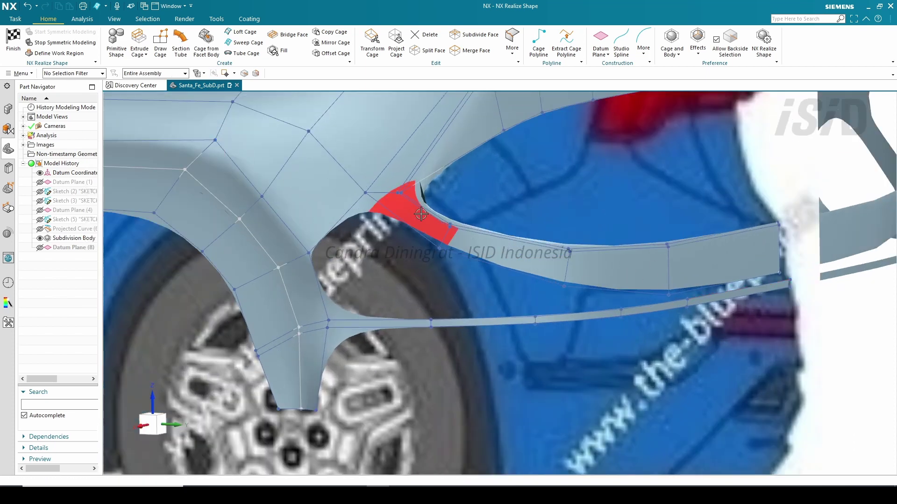
Loft a cage face between the extruded face's lower edge and the bumper strip's upper edge at the tailgate's centre.
{"action": "scroll", "coordinate": [524, 216], "scroll_direction": "up", "scroll_amount": 6}
{"action": "middle_click_drag", "start_coordinate": [311, 153], "coordinate": [293, 155]}
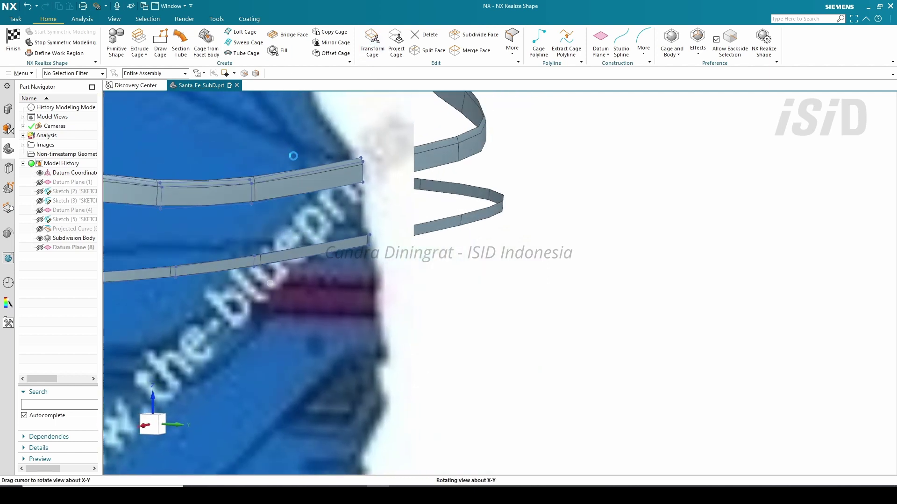
{"action": "left_click", "coordinate": [236, 38]}
{"action": "left_click", "coordinate": [350, 231]}
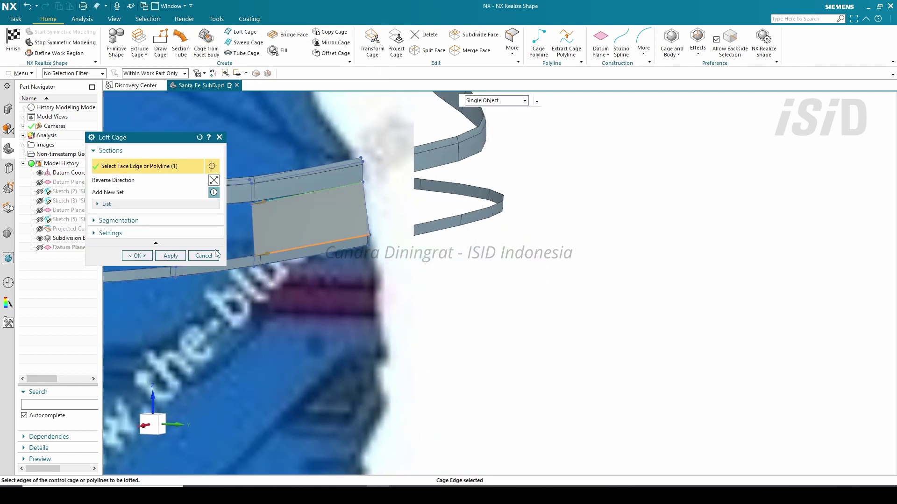
{"action": "middle_click", "coordinate": [351, 231]}
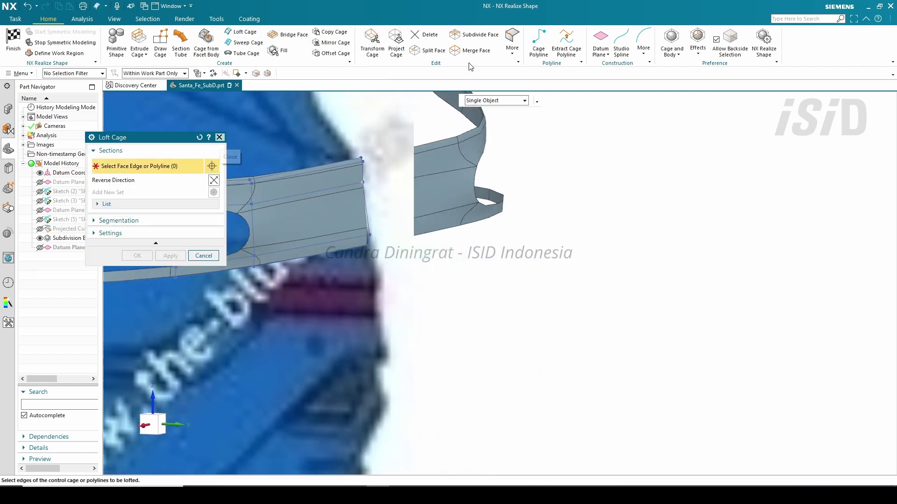
Split the lofted connecting face uniformly with one division, using its outer side edge as reference.
{"action": "left_click", "coordinate": [428, 50]}
{"action": "left_click", "coordinate": [300, 214]}
{"action": "left_click", "coordinate": [253, 230]}
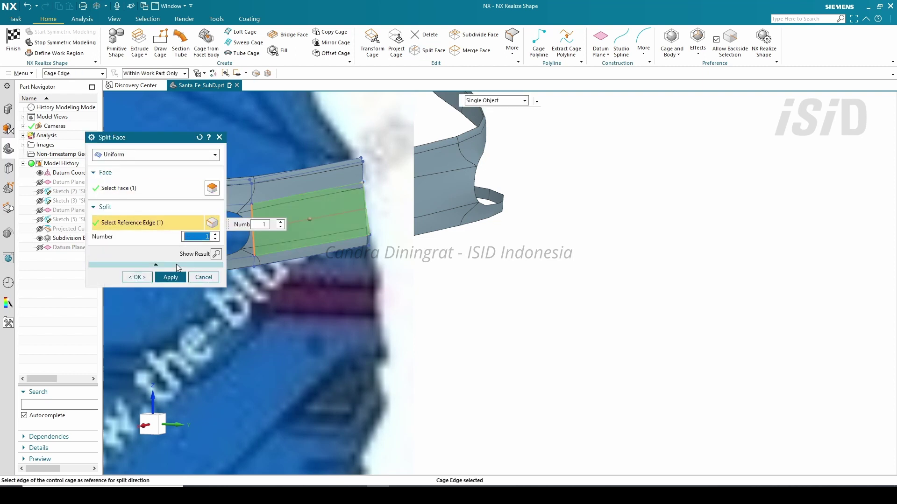
{"action": "middle_click", "coordinate": [311, 224]}
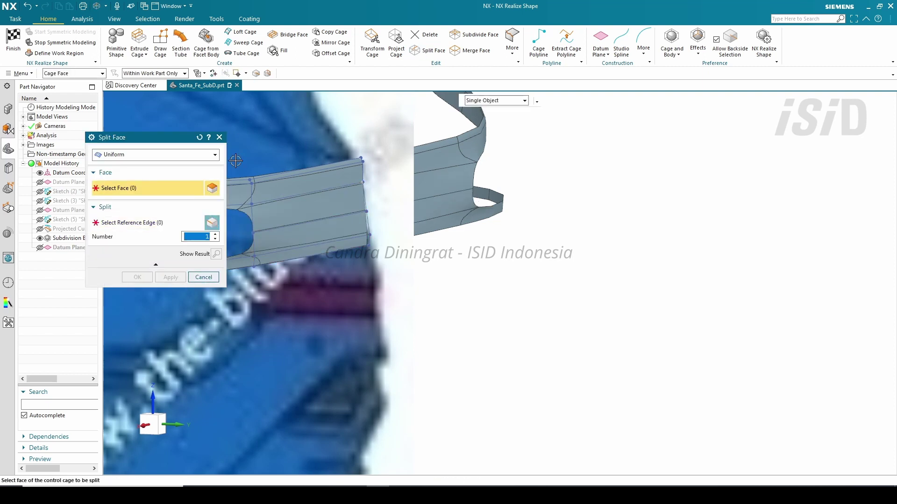
{"action": "middle_click", "coordinate": [329, 214]}
Fill the rear quarter opening by sweeping the wheel arch edges to the split face's side edges, guided by the four edges above and four below.
{"action": "middle_click_drag", "start_coordinate": [328, 214], "coordinate": [722, 265], "text": "shift"}
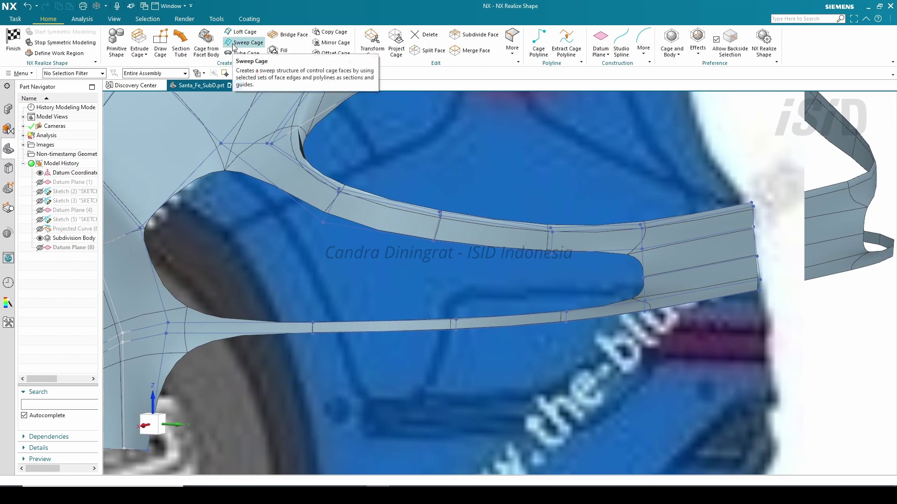
{"action": "left_click", "coordinate": [248, 42]}
{"action": "left_click_drag", "start_coordinate": [176, 145], "coordinate": [641, 71]}
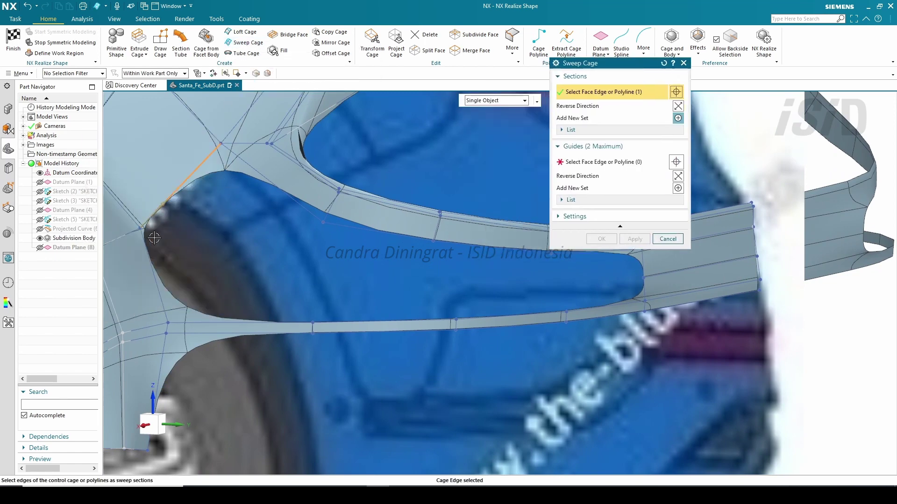
{"action": "middle_click", "coordinate": [597, 297]}
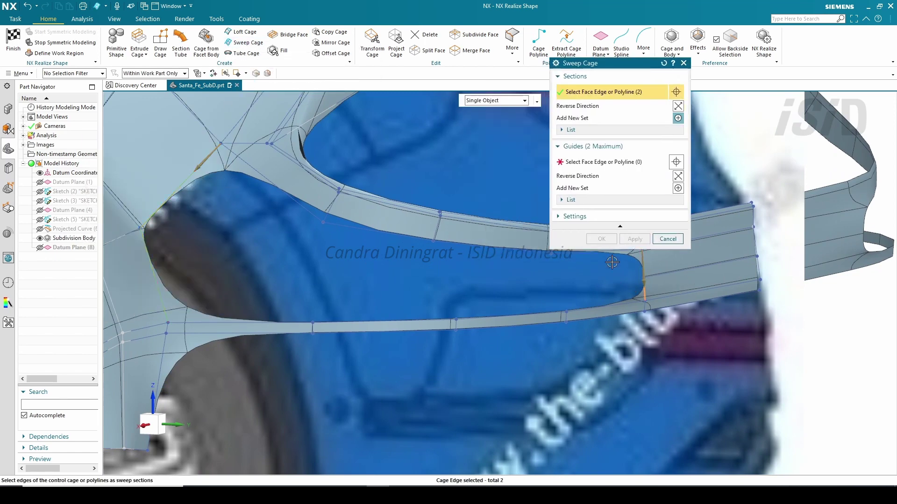
{"action": "left_click", "coordinate": [611, 162]}
{"action": "left_click", "coordinate": [281, 193]}
{"action": "left_click", "coordinate": [355, 230]}
{"action": "left_click", "coordinate": [490, 248]}
{"action": "left_click", "coordinate": [577, 254]}
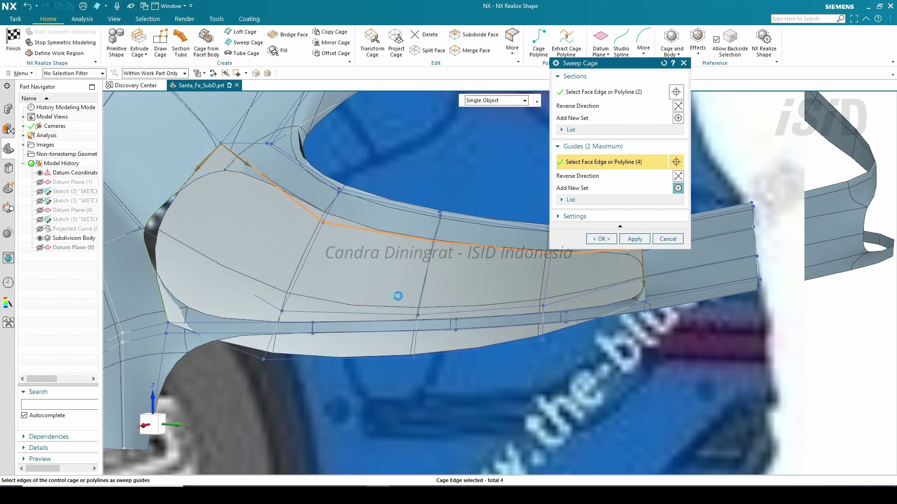
{"action": "middle_click", "coordinate": [398, 296]}
{"action": "left_click", "coordinate": [230, 322]}
{"action": "left_click", "coordinate": [343, 321]}
{"action": "left_click", "coordinate": [494, 318]}
{"action": "left_click", "coordinate": [583, 310]}
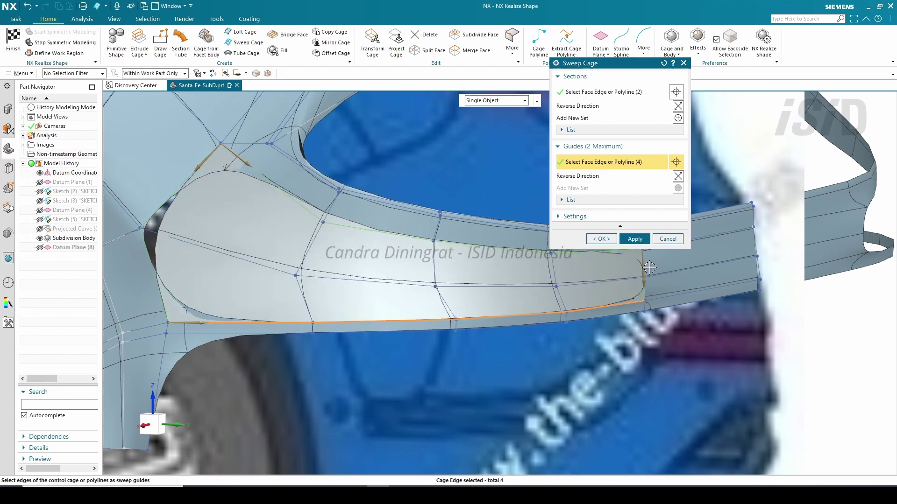
{"action": "middle_click", "coordinate": [649, 267]}
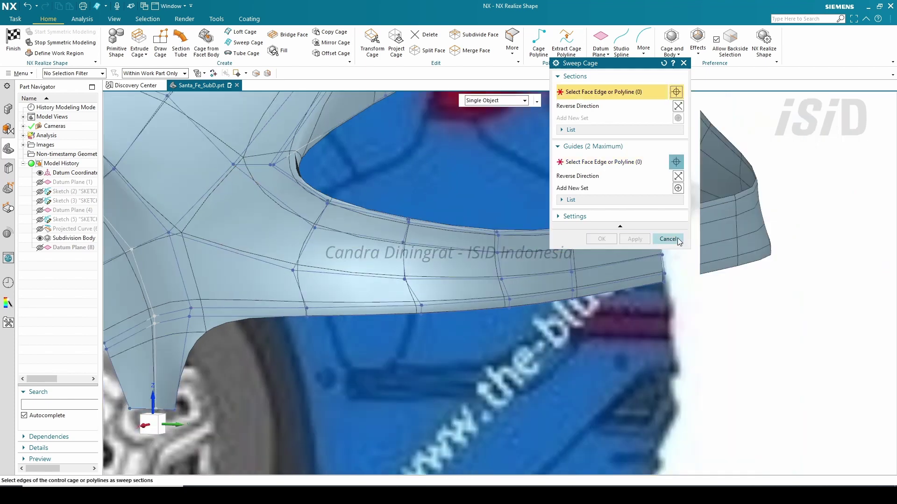
{"action": "left_click", "coordinate": [668, 239]}
Extrude the short lower edge at the rear end of the panel above the tail lamp downward in the side view.
{"action": "middle_click_drag", "start_coordinate": [467, 266], "coordinate": [420, 292]}
{"action": "scroll", "coordinate": [410, 332], "scroll_direction": "up", "scroll_amount": 3}
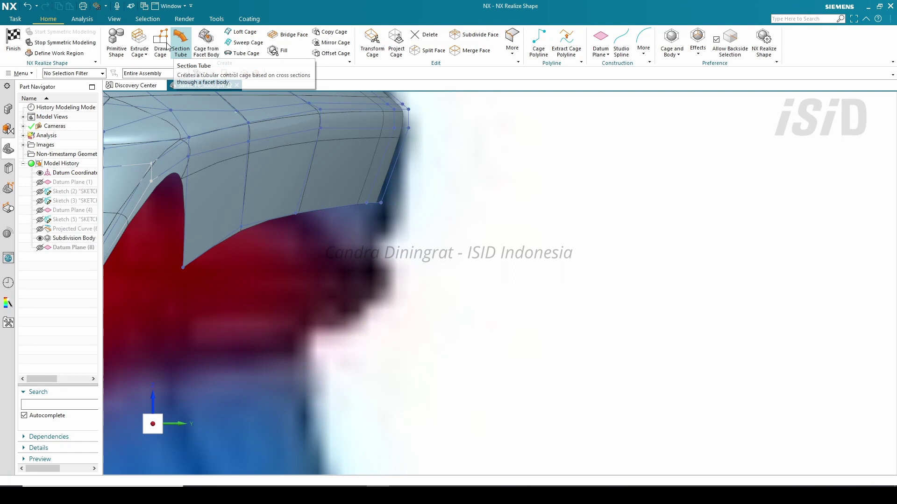
{"action": "left_click", "coordinate": [139, 43]}
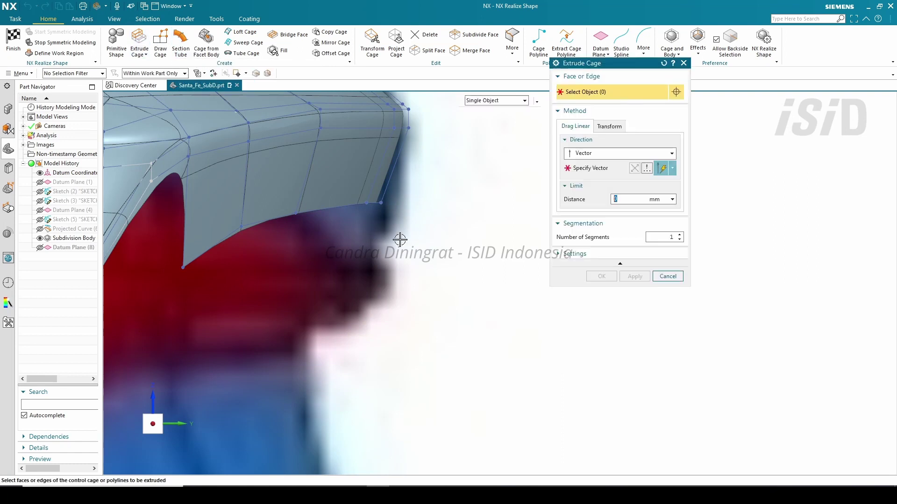
{"action": "left_click", "coordinate": [576, 170]}
{"action": "left_click_drag", "start_coordinate": [343, 190], "coordinate": [372, 268]}
{"action": "left_click", "coordinate": [644, 283]}
{"action": "left_click", "coordinate": [682, 63]}
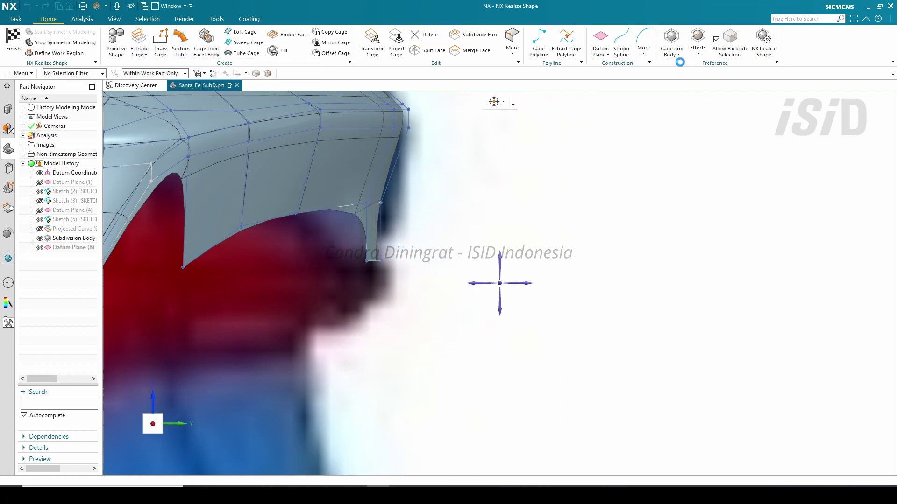
Sweep the extruded face's side edge along the two adjoining lower edges of the panel above the tail lamp.
{"action": "left_click", "coordinate": [226, 46]}
{"action": "left_click", "coordinate": [368, 228]}
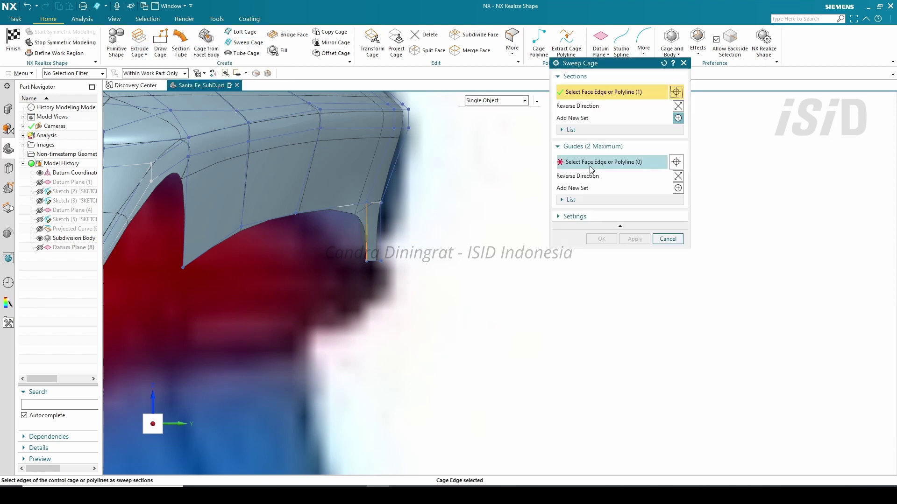
{"action": "left_click", "coordinate": [591, 165]}
{"action": "left_click", "coordinate": [330, 209]}
{"action": "left_click", "coordinate": [270, 215]}
{"action": "left_click", "coordinate": [641, 242]}
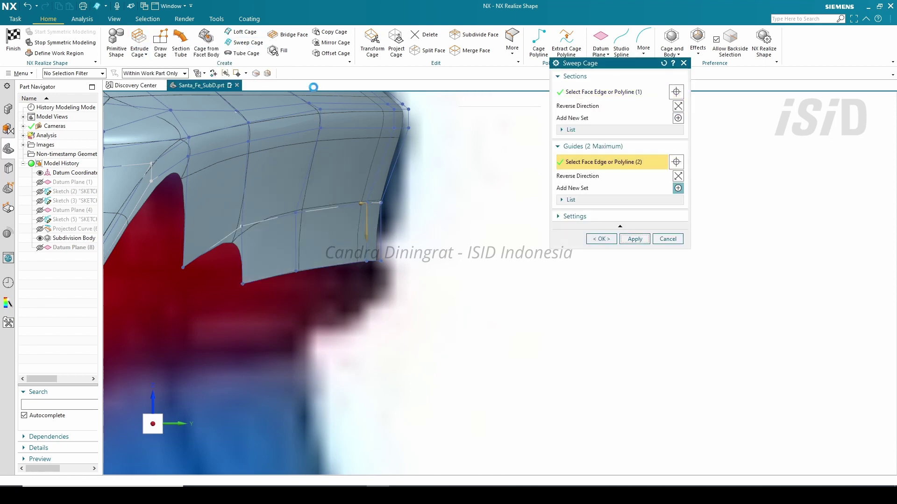
Raise the two lower vertices of the newly swept faces slightly along Z to even out the lower border.
{"action": "left_click", "coordinate": [373, 42]}
{"action": "left_click_drag", "start_coordinate": [322, 322], "coordinate": [270, 194]}
{"action": "left_click_drag", "start_coordinate": [228, 265], "coordinate": [227, 264]}
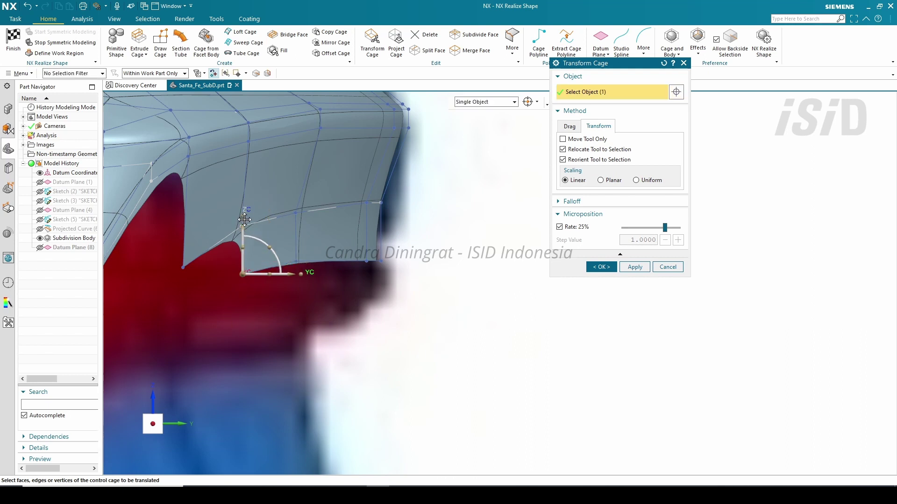
{"action": "left_click", "coordinate": [602, 267]}
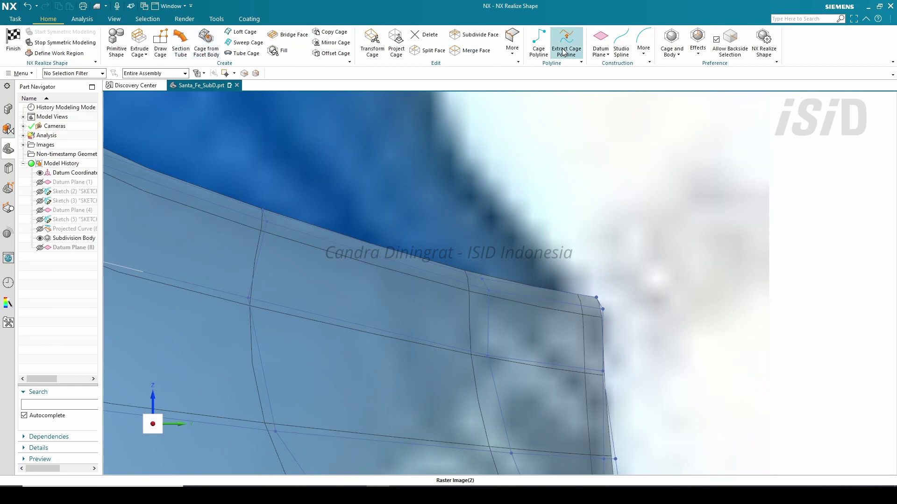
Draw a cage polyline from the rear bumper panel's upper end vertex up along the tailgate outline in the side view.
{"action": "left_click", "coordinate": [538, 42]}
{"action": "left_click", "coordinate": [596, 300]}
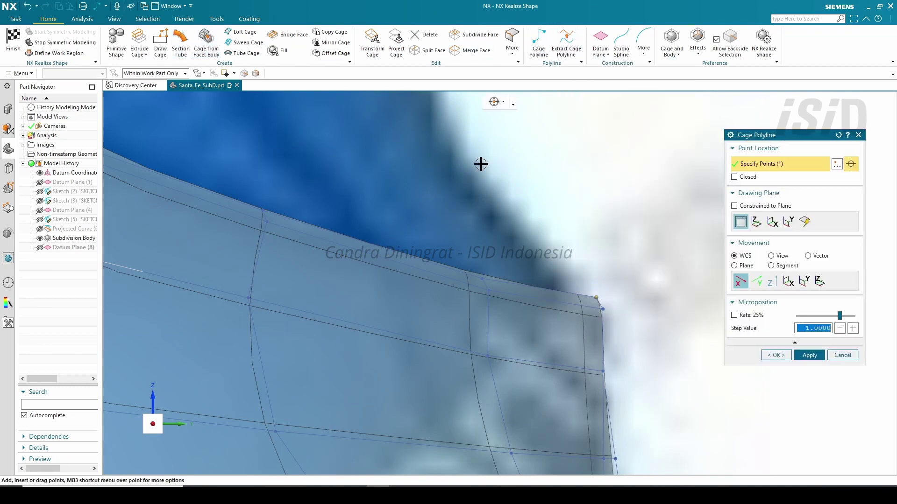
{"action": "left_click", "coordinate": [818, 359]}
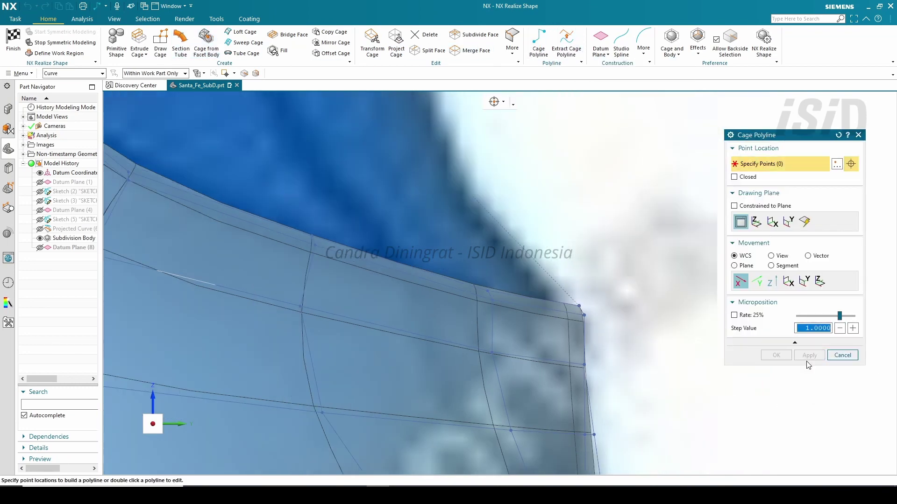
{"action": "left_click", "coordinate": [843, 355]}
Sweep the upper edge of the bumper panel's innermost face along the new polyline to start the lower tailgate surface.
{"action": "middle_click_drag", "start_coordinate": [486, 350], "coordinate": [466, 356]}
{"action": "scroll", "coordinate": [563, 311], "scroll_direction": "down", "scroll_amount": 5}
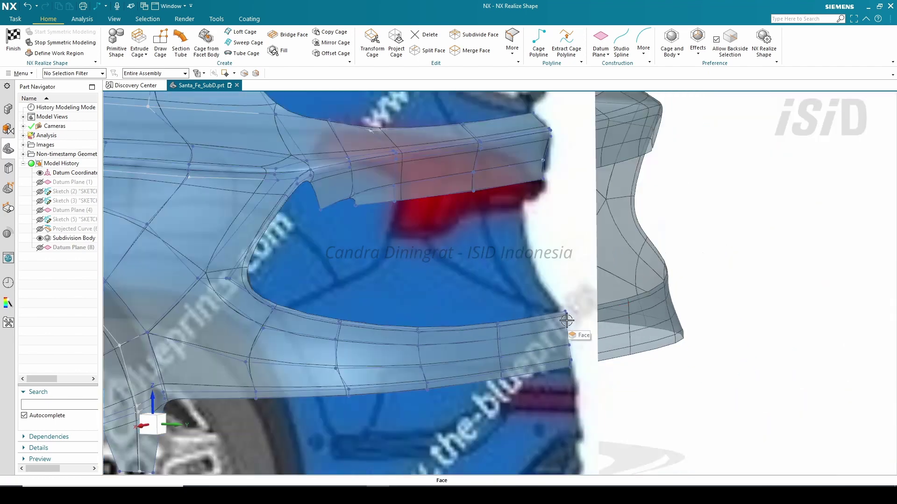
{"action": "scroll", "coordinate": [563, 305], "scroll_direction": "up", "scroll_amount": 3}
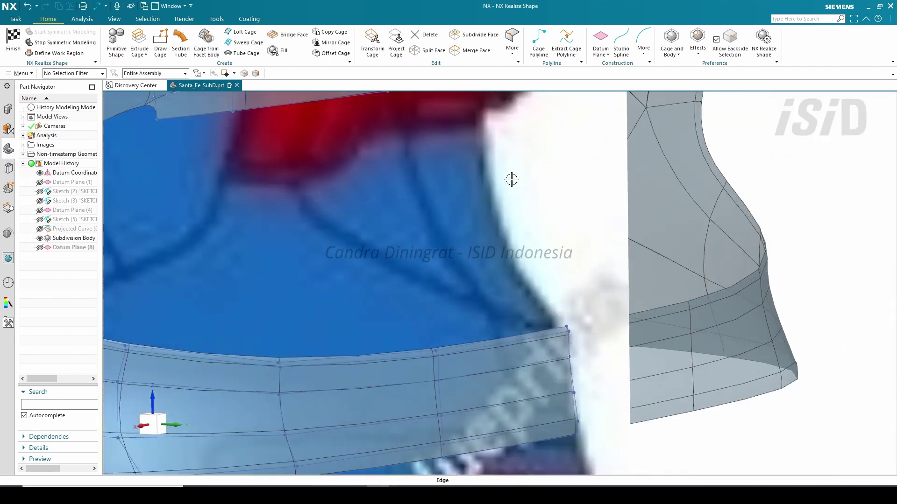
{"action": "left_click", "coordinate": [240, 45]}
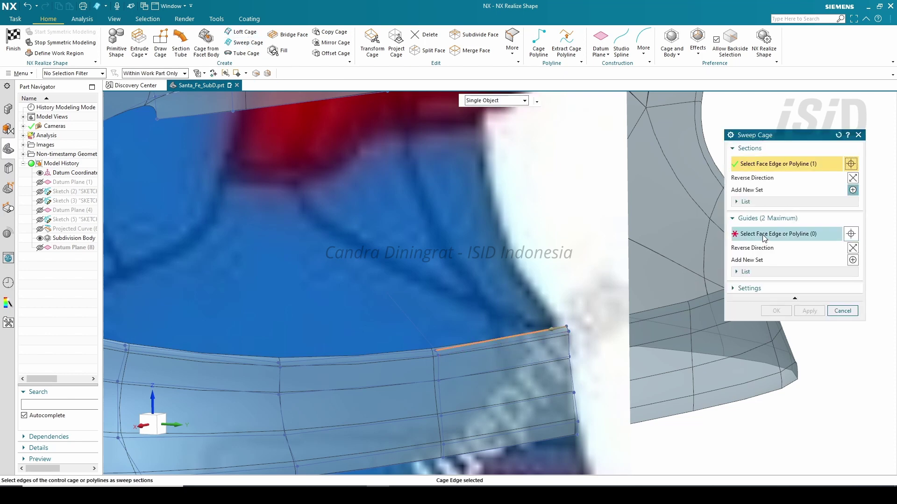
{"action": "left_click", "coordinate": [763, 237]}
{"action": "left_click", "coordinate": [424, 336]}
{"action": "left_click", "coordinate": [809, 313]}
{"action": "scroll", "coordinate": [629, 281], "scroll_direction": "down", "scroll_amount": 4}
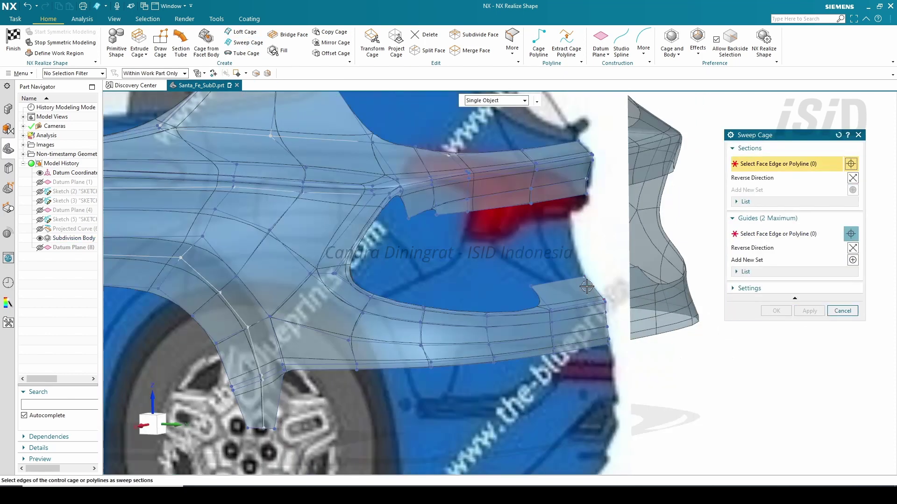
Sweep a strip from the upper lamp panel's side edge to the lower tailgate face's side edge along six edges of the lamp opening.
{"action": "left_click", "coordinate": [843, 310]}
{"action": "scroll", "coordinate": [294, 143], "scroll_direction": "up", "scroll_amount": 3}
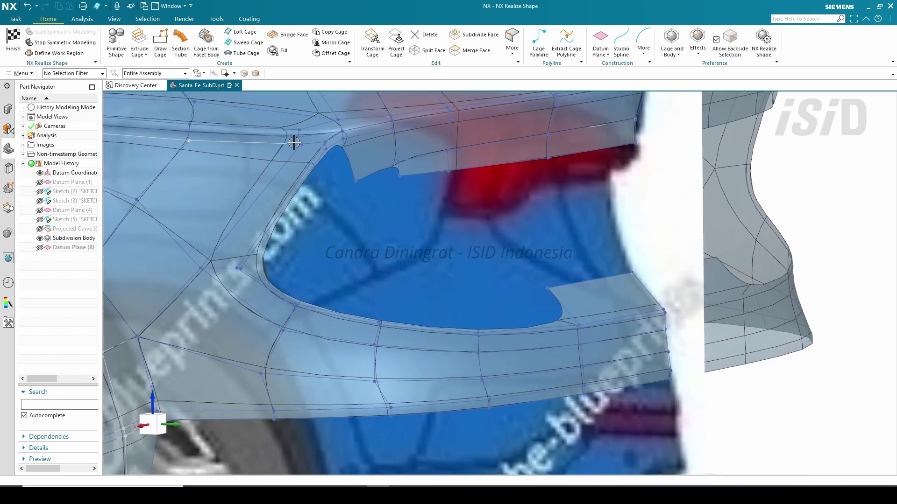
{"action": "left_click", "coordinate": [348, 156]}
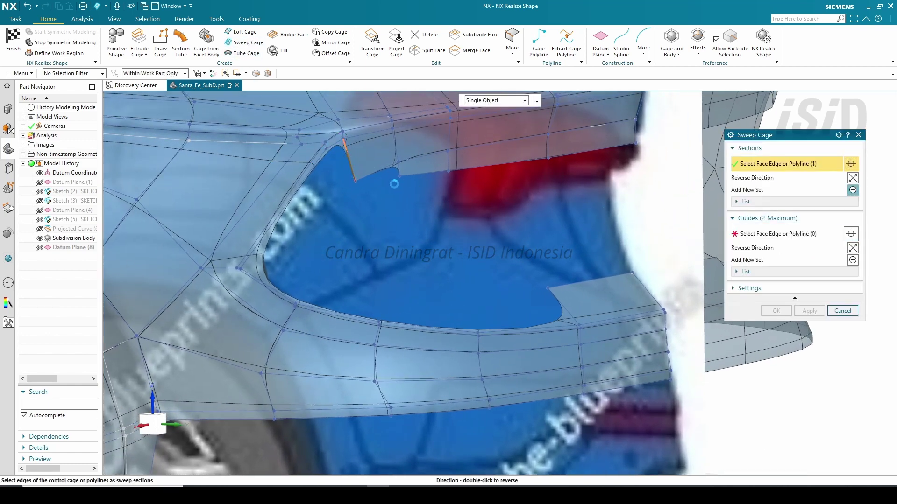
{"action": "middle_click", "coordinate": [395, 184]}
{"action": "left_click", "coordinate": [760, 235]}
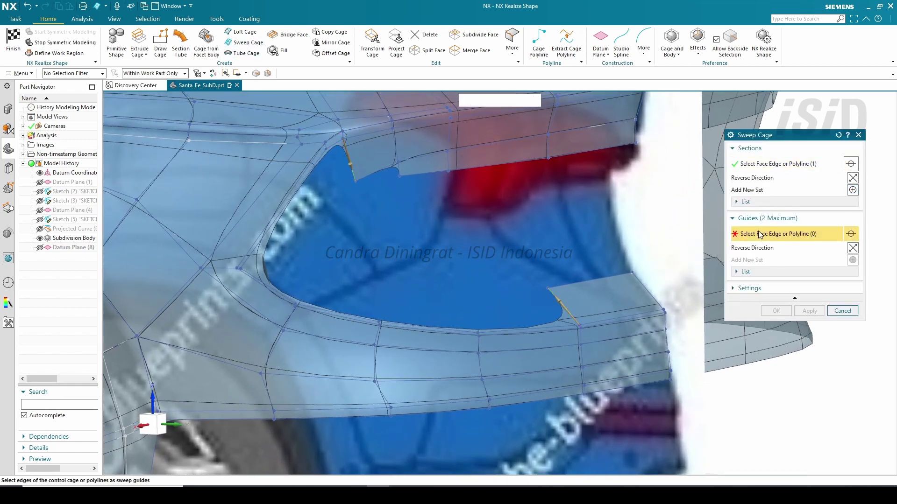
{"action": "left_click", "coordinate": [334, 149]}
{"action": "left_click", "coordinate": [318, 167]}
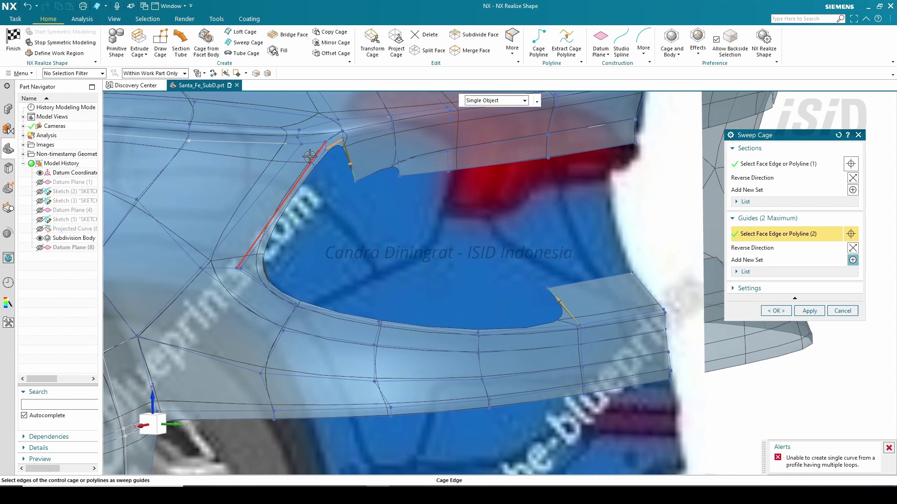
{"action": "left_click", "coordinate": [274, 287]}
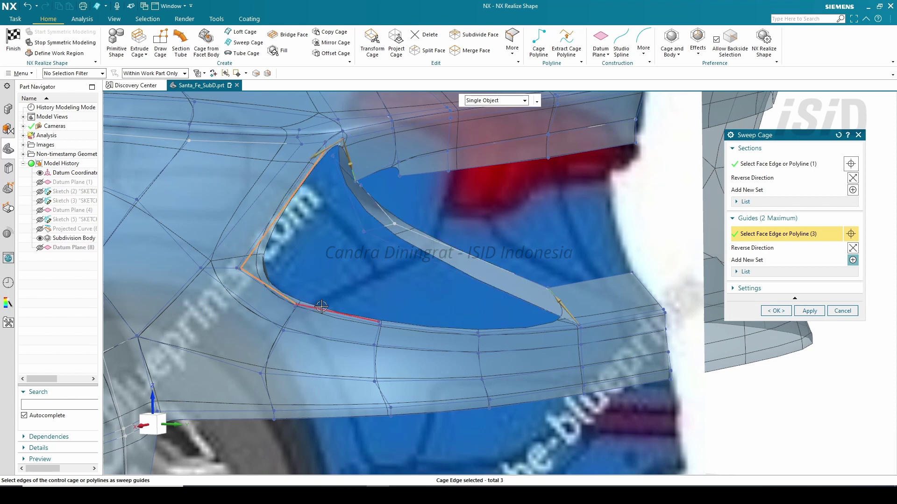
{"action": "left_click", "coordinate": [336, 313]}
{"action": "left_click", "coordinate": [423, 325]}
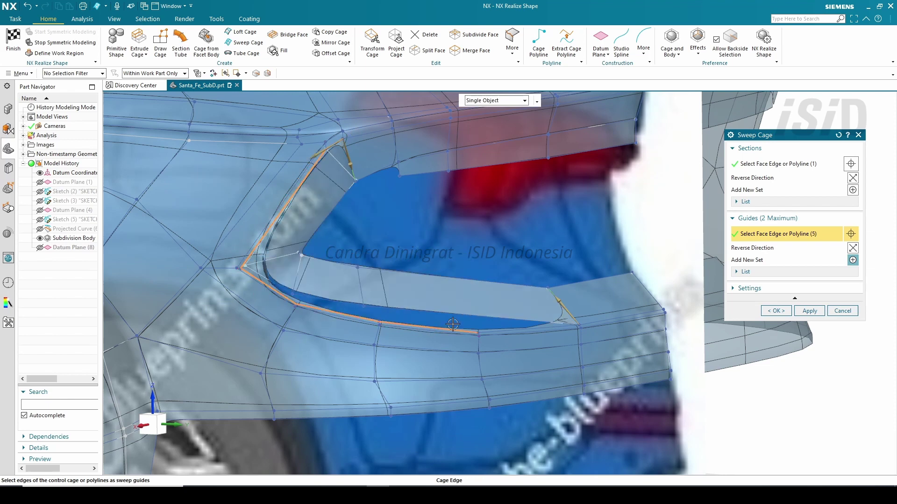
{"action": "left_click", "coordinate": [508, 328]}
{"action": "left_click", "coordinate": [769, 310]}
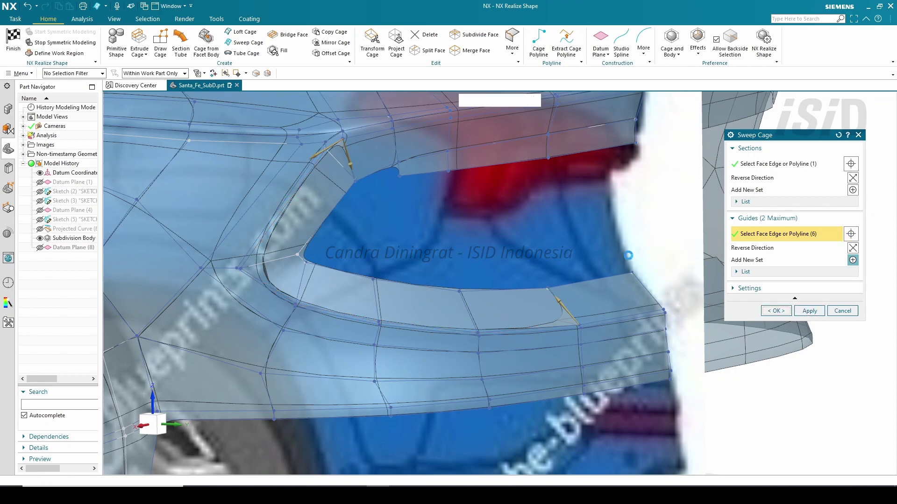
Sweep a cage between the wheel-arch panel's lower rear edge and the bumper's short end edge, guided by the bumper's four lower edges.
{"action": "scroll", "coordinate": [498, 291], "scroll_direction": "down", "scroll_amount": 2}
{"action": "middle_click_drag", "start_coordinate": [498, 291], "coordinate": [485, 265]}
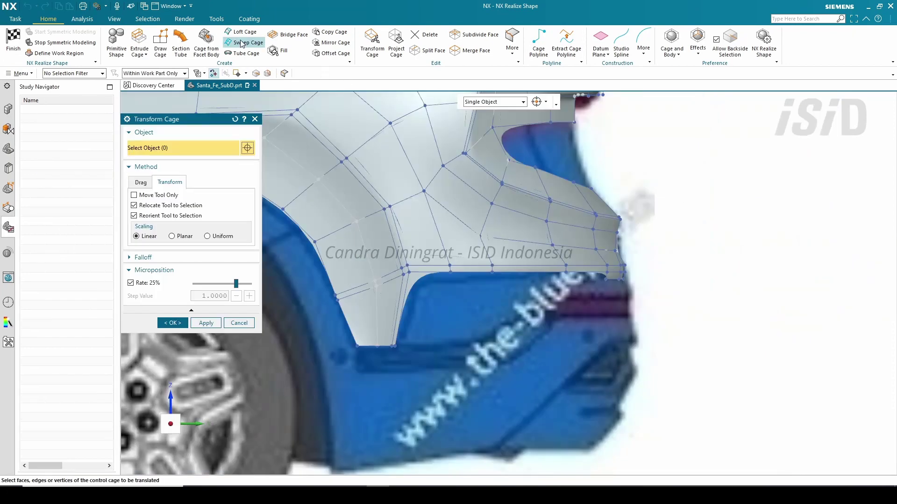
{"action": "left_click", "coordinate": [248, 42]}
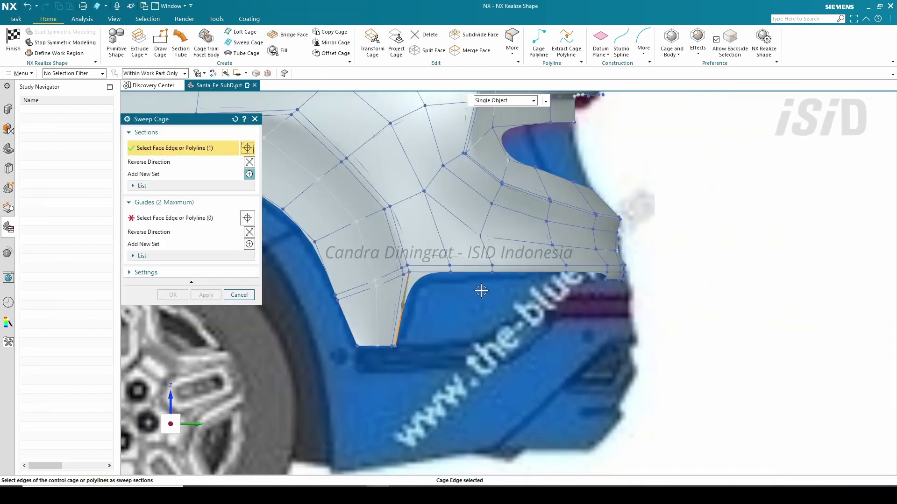
{"action": "scroll", "coordinate": [476, 296], "scroll_direction": "up", "scroll_amount": 2}
{"action": "middle_click", "coordinate": [667, 279]}
{"action": "left_click", "coordinate": [674, 270]}
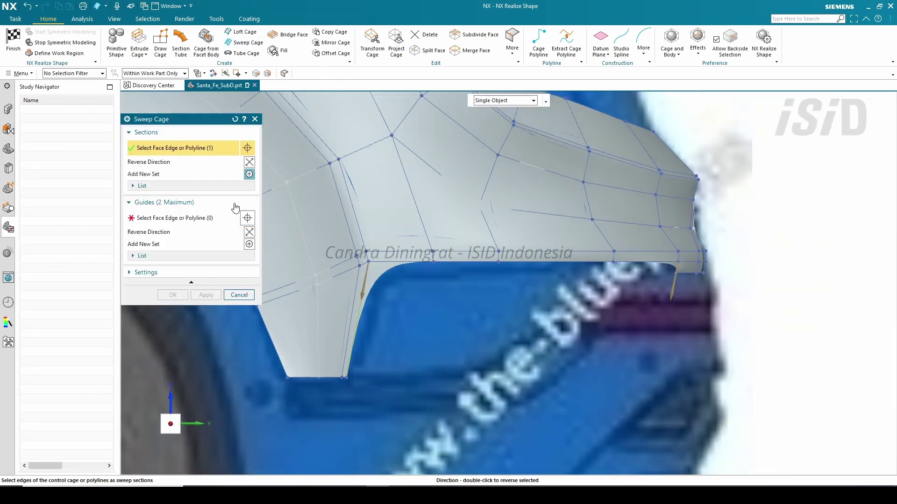
{"action": "left_click", "coordinate": [224, 217]}
{"action": "left_click", "coordinate": [402, 262]}
{"action": "left_click", "coordinate": [467, 262]}
{"action": "left_click", "coordinate": [561, 262]}
{"action": "left_click", "coordinate": [640, 263]}
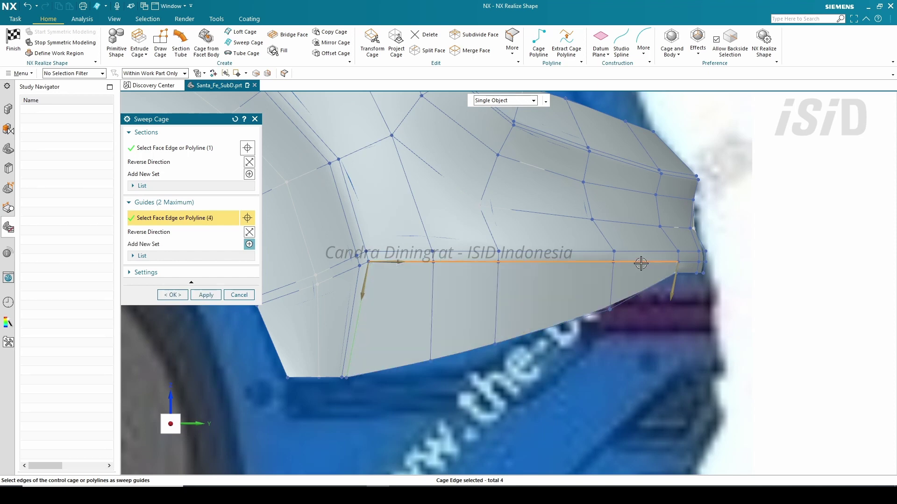
{"action": "left_click", "coordinate": [172, 296]}
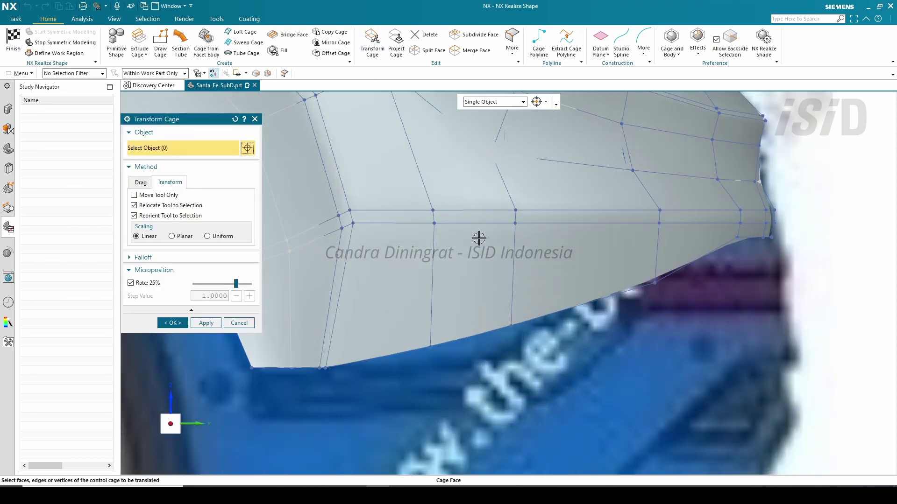
Lower the two bottom vertices nearest the wheel arch along Z to level the new faces with the wheel-arch panel's lower edge.
{"action": "scroll", "coordinate": [478, 238], "scroll_direction": "down", "scroll_amount": 2}
{"action": "middle_click_drag", "start_coordinate": [481, 258], "coordinate": [480, 275], "text": "shift"}
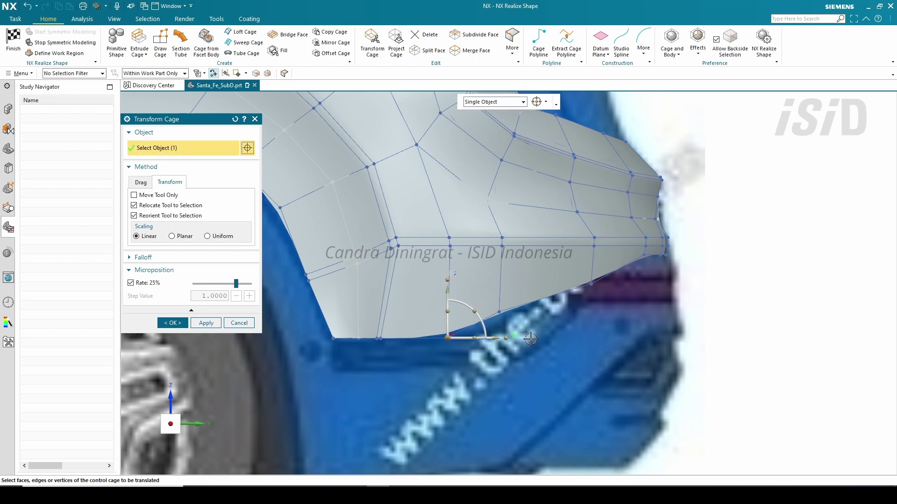
{"action": "left_click", "coordinate": [496, 306]}
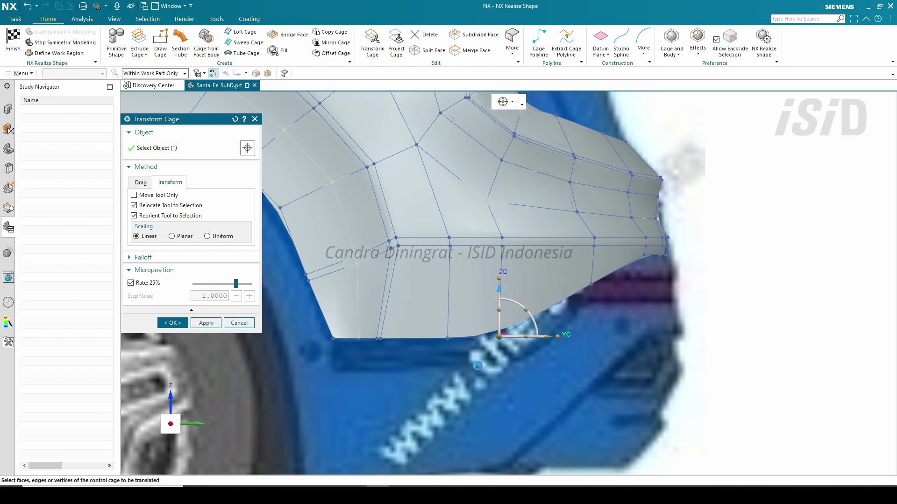
{"action": "left_click", "coordinate": [169, 322]}
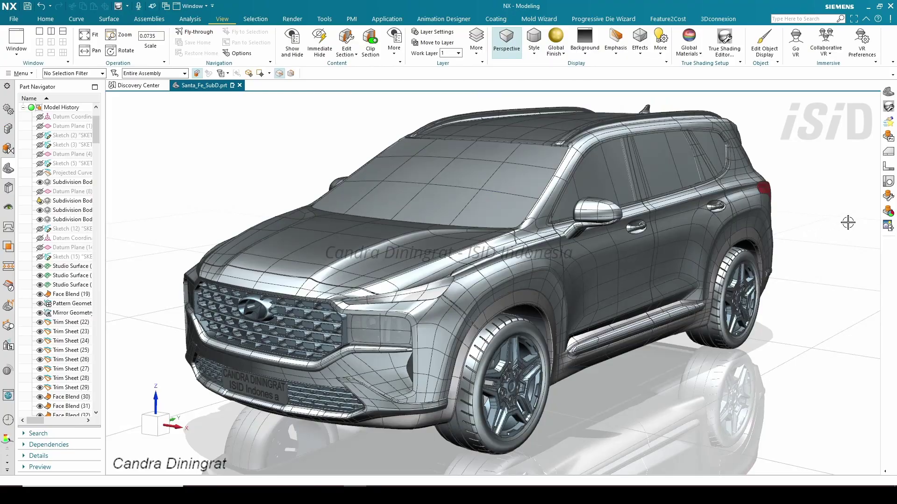
Turn off the face edges display on the finished car model and view it from the rear.
{"action": "middle_click_drag", "start_coordinate": [848, 222], "coordinate": [819, 217]}
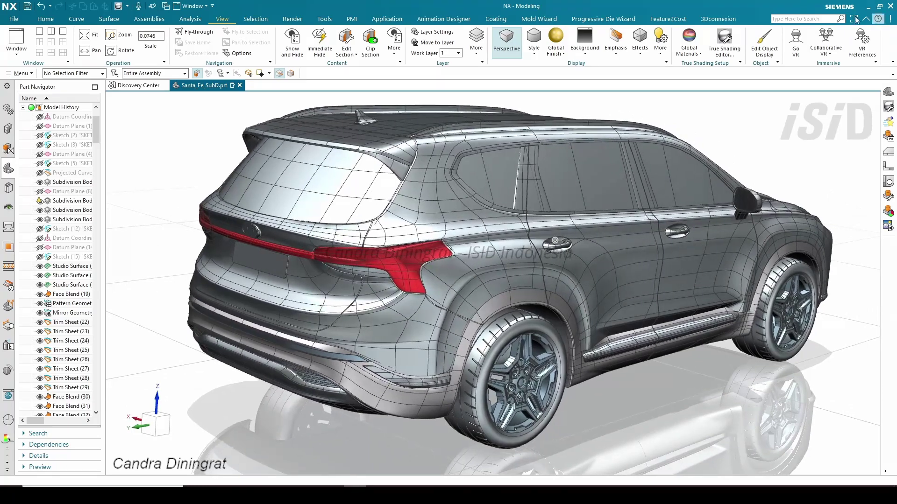
{"action": "left_click", "coordinate": [640, 55]}
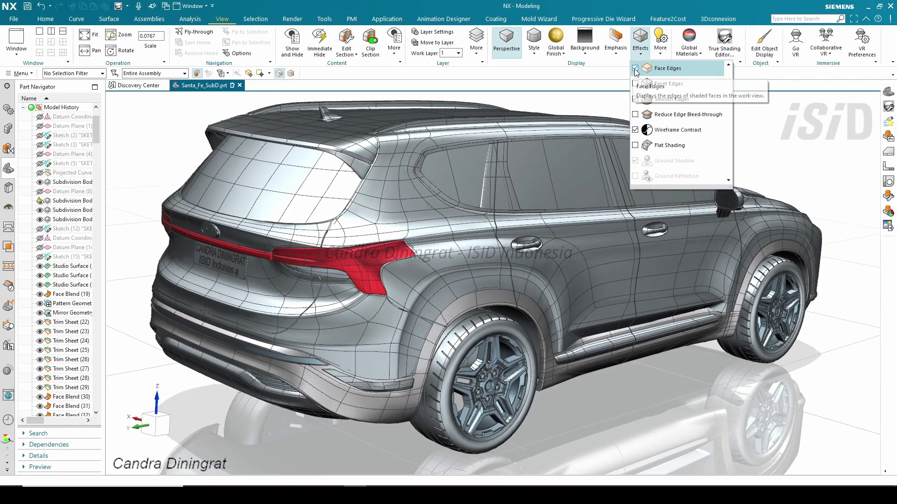
{"action": "left_click", "coordinate": [636, 69]}
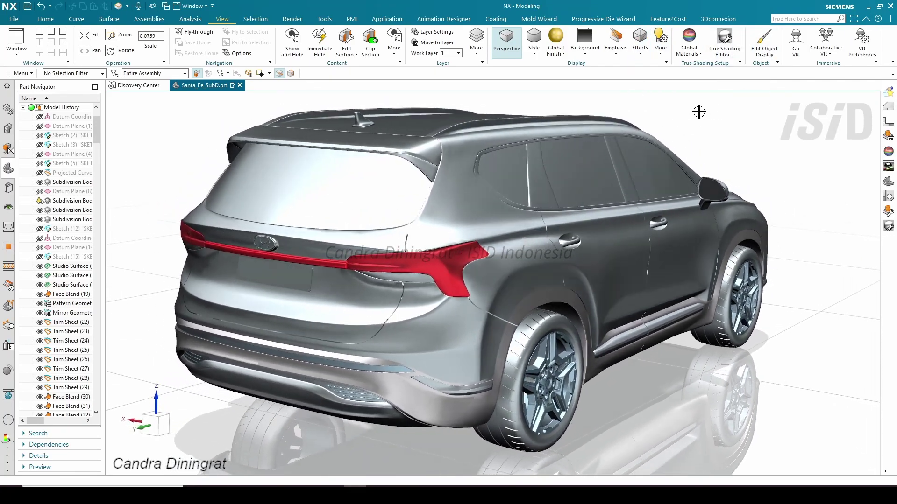